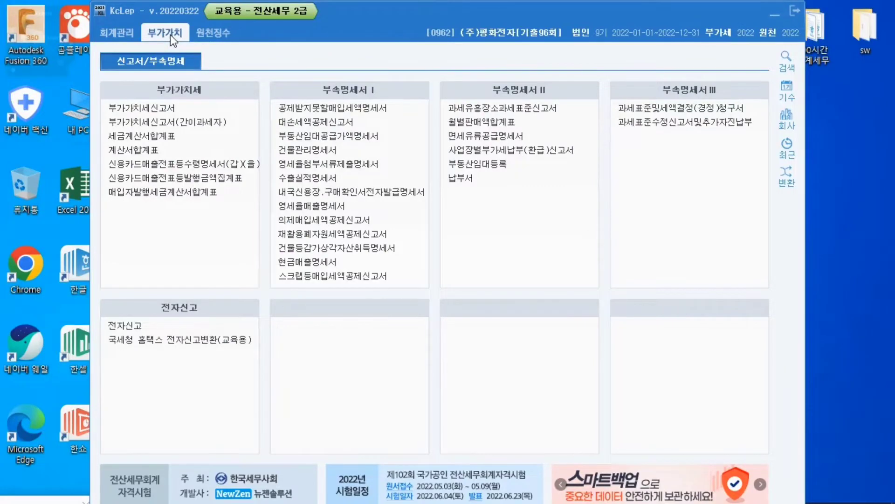
Open the 대손세액공제신고서 form, look at its 대손변제 page and return to the 대손발생 page
left_click(312, 125)
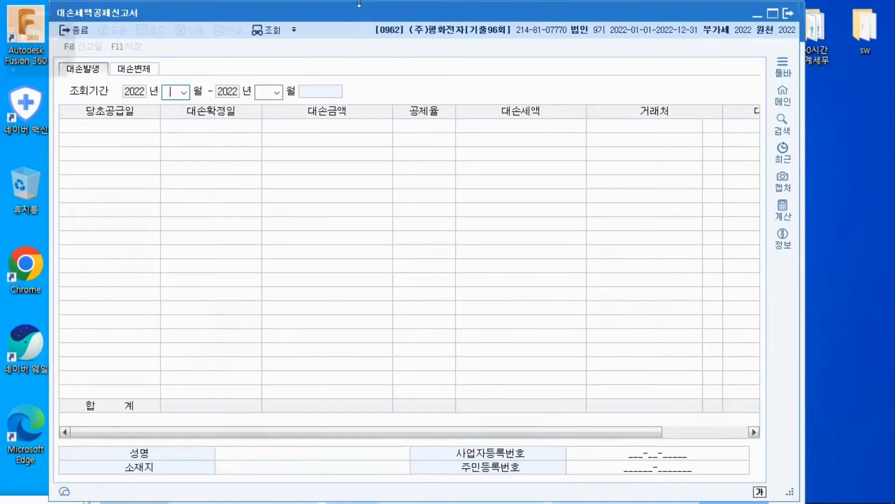
left_click_drag(360, 4, 385, 7)
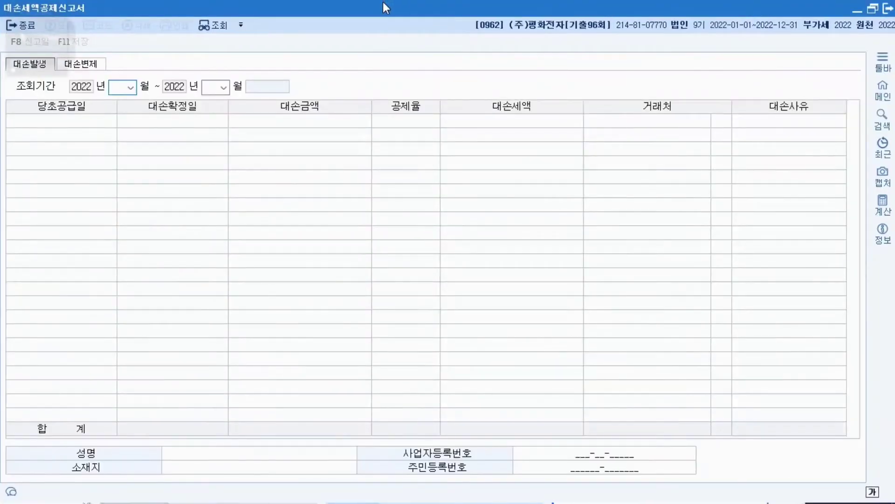
left_click(873, 8)
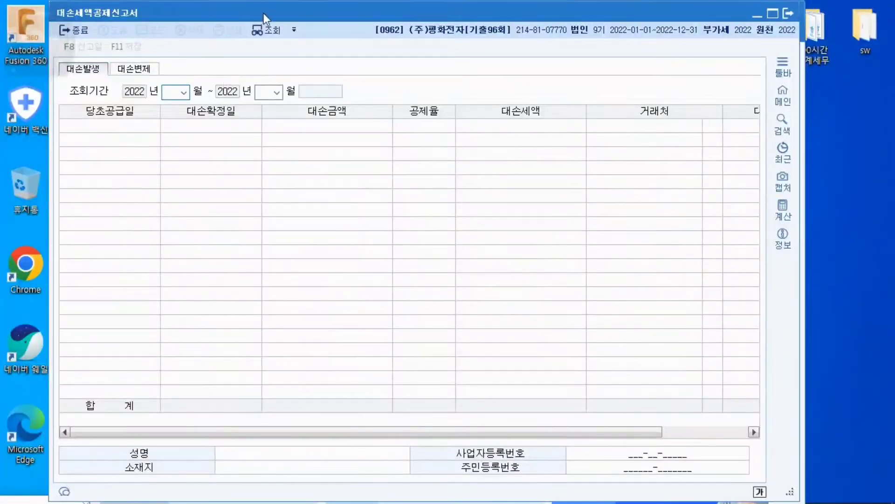
left_click_drag(263, 10, 287, 7)
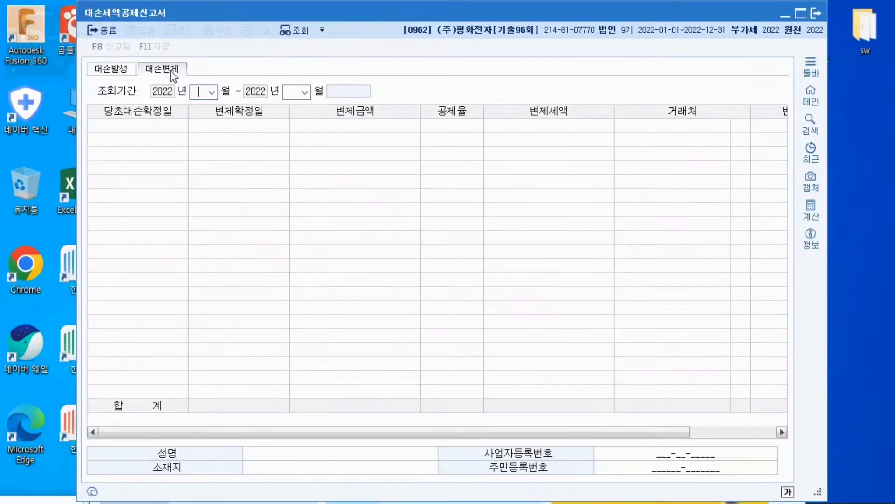
left_click(170, 71)
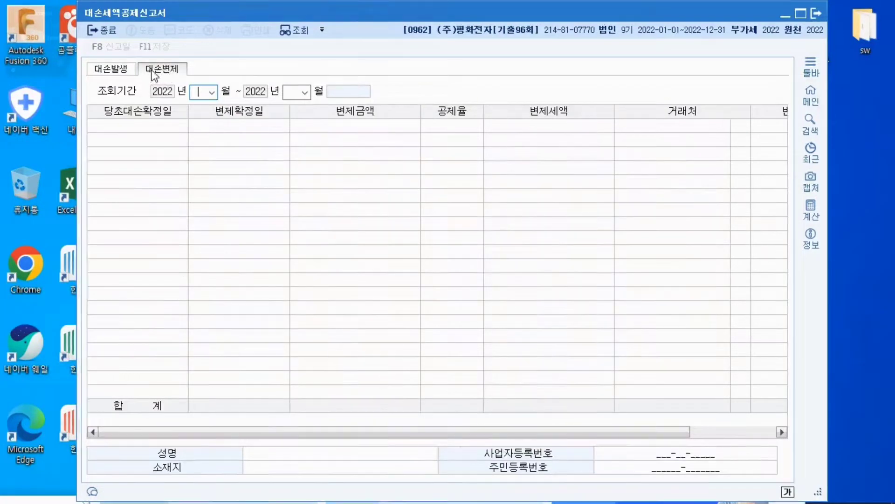
left_click(117, 73)
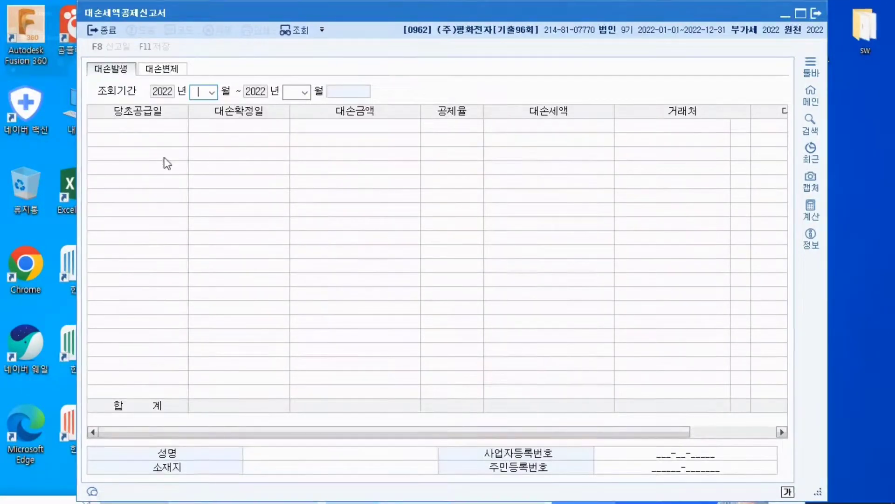
Handwrite a sales entry over the form with the annotation pen: a 1,100,000 receivable against 제품매출 1,000,000 and output VAT 100,000
mouse_move(29, 61)
left_click(46, 47)
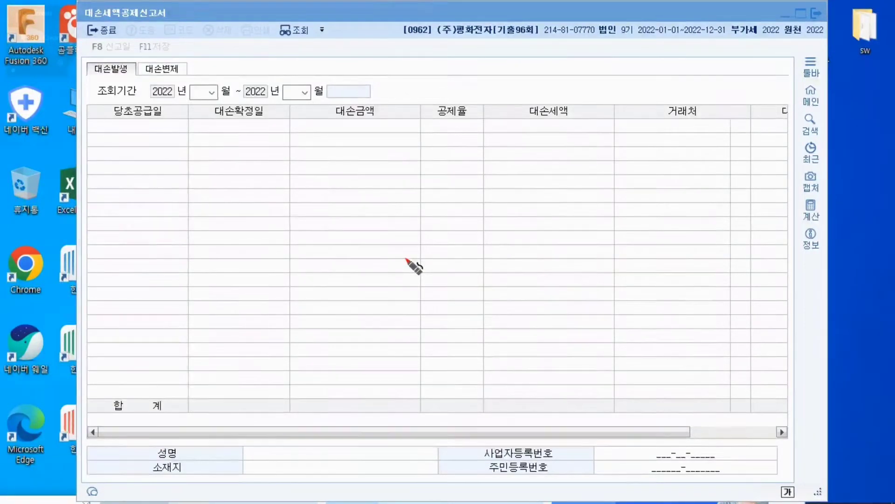
left_click_drag(444, 155, 407, 230)
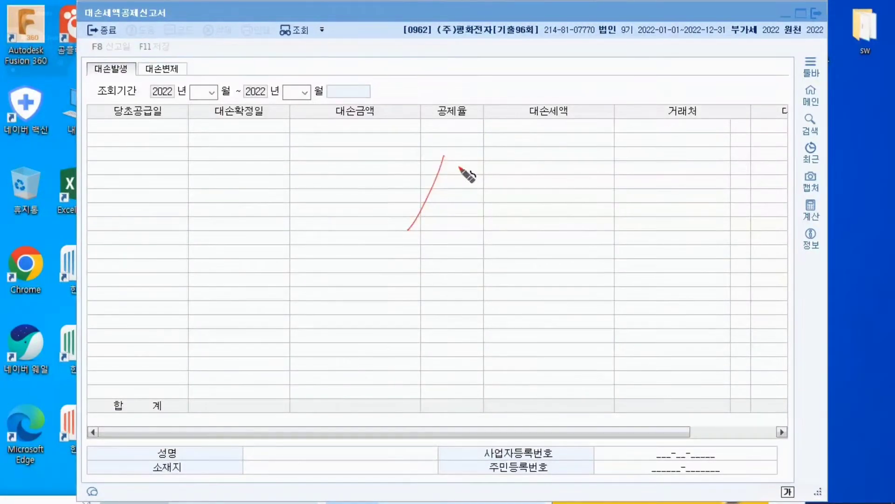
mouse_move(451, 164)
left_mouse_down()
mouse_move(454, 173)
mouse_move(475, 173)
mouse_move(471, 184)
mouse_move(542, 172)
left_mouse_up()
mouse_move(551, 170)
left_mouse_down()
mouse_move(576, 170)
mouse_move(564, 168)
left_mouse_up()
left_click_drag(445, 205, 446, 212)
mouse_move(450, 206)
left_mouse_down()
mouse_move(455, 223)
mouse_move(483, 207)
mouse_move(589, 196)
left_mouse_up()
left_click(461, 220)
mouse_move(283, 172)
left_mouse_down()
mouse_move(299, 191)
mouse_move(320, 180)
mouse_move(386, 183)
mouse_move(413, 174)
left_mouse_up()
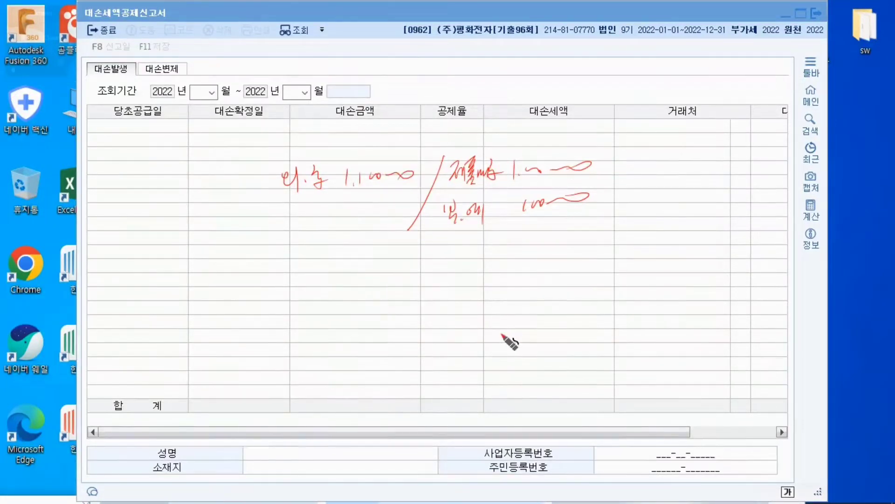
Underline both sides of the sales entry and write 외상매출금 1,100,000 on the credit side of a bad-debt entry below, linked by an arrow
left_click_drag(419, 254, 398, 314)
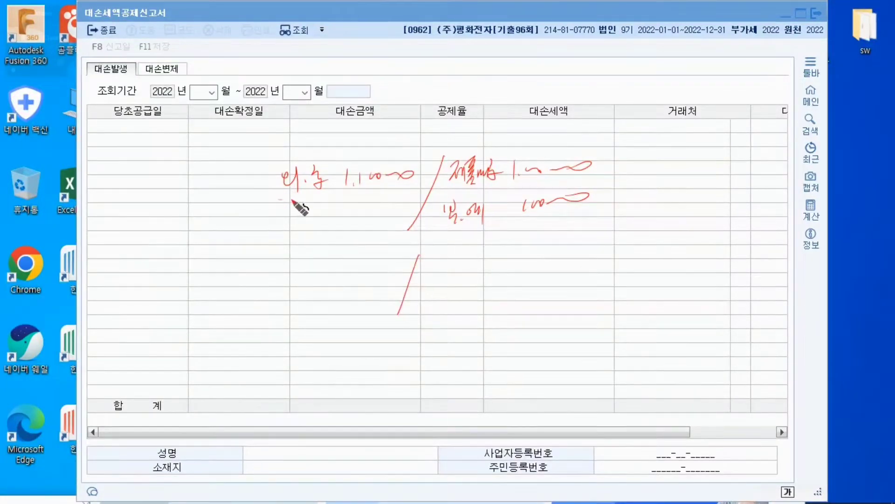
left_click_drag(279, 200, 400, 192)
left_click_drag(435, 232, 569, 226)
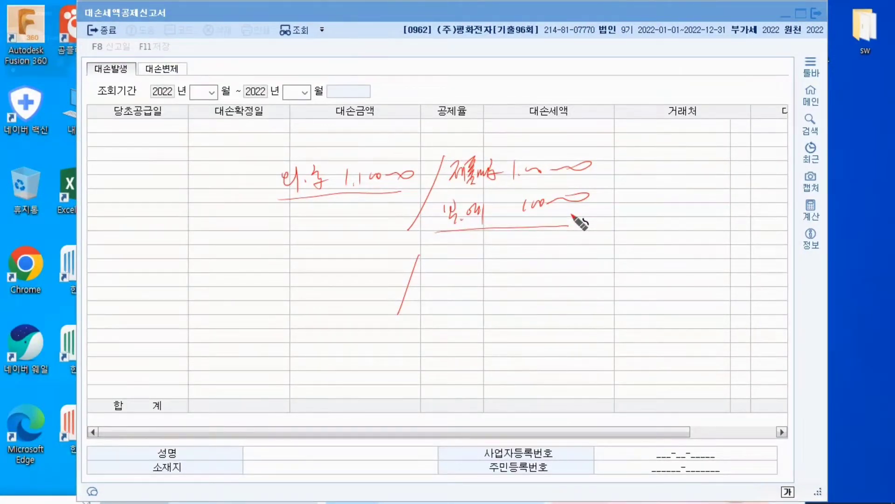
mouse_move(372, 196)
left_mouse_down()
mouse_move(444, 257)
mouse_move(435, 264)
left_mouse_up()
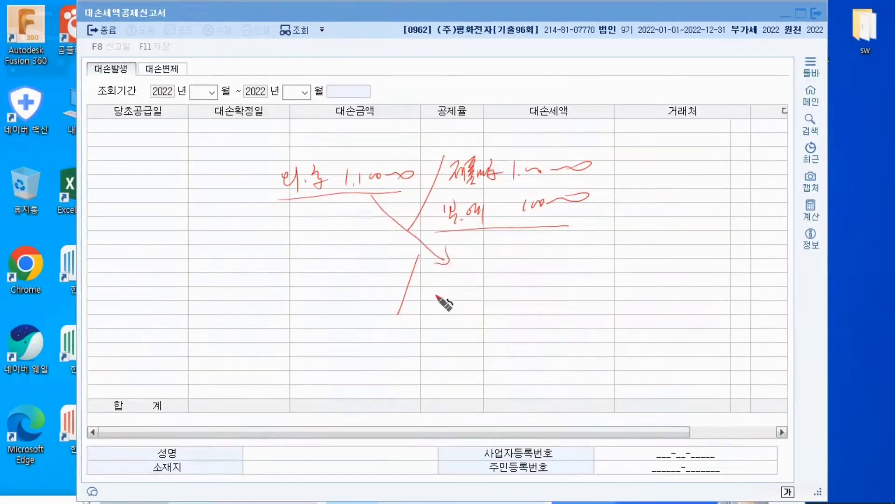
mouse_move(436, 296)
left_mouse_down()
mouse_move(439, 308)
mouse_move(472, 299)
mouse_move(485, 311)
mouse_move(526, 308)
left_mouse_up()
mouse_move(540, 293)
left_mouse_down()
mouse_move(540, 306)
mouse_move(607, 298)
left_mouse_up()
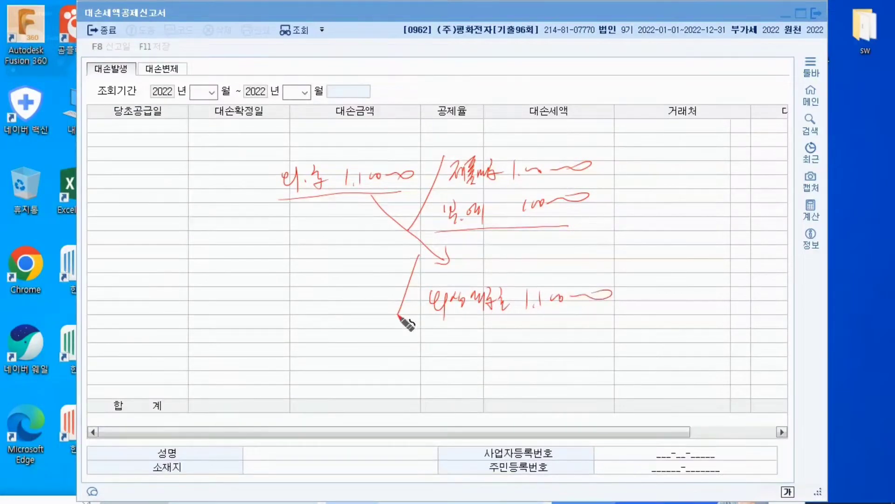
Box the sales entry's VAT, point an arrow to the bad-debt entry's debit side, and write 부가세예수금 100,000 and 대손충당금 1,000,000 there
mouse_move(437, 230)
left_mouse_down()
mouse_move(478, 196)
mouse_move(582, 218)
left_mouse_up()
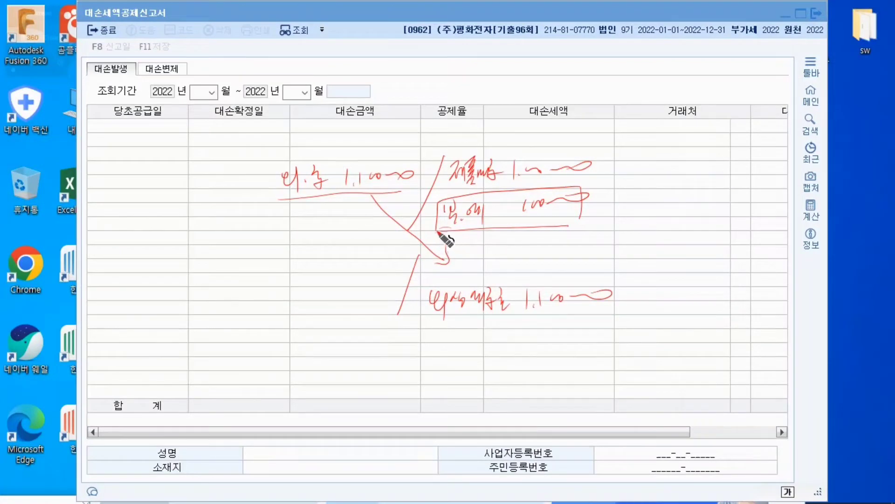
mouse_move(439, 232)
left_mouse_down()
mouse_move(400, 254)
mouse_move(420, 246)
left_mouse_up()
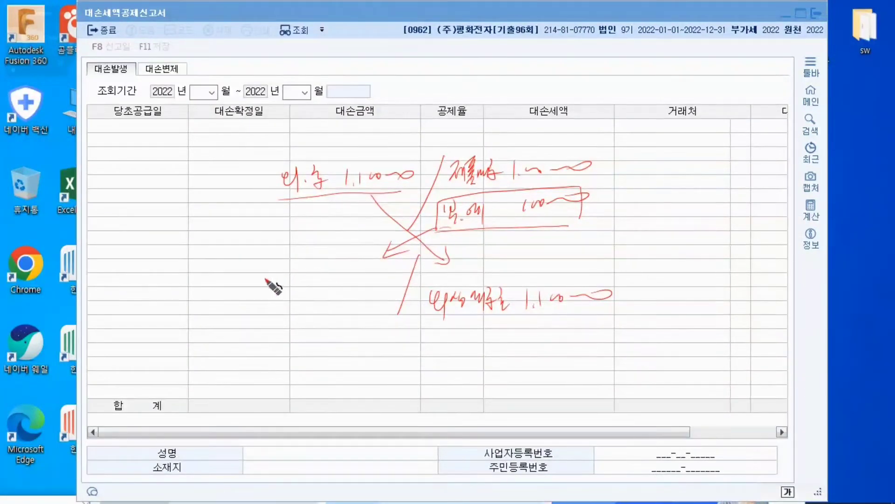
mouse_move(265, 279)
left_mouse_down()
mouse_move(276, 298)
mouse_move(305, 282)
mouse_move(343, 295)
mouse_move(378, 291)
mouse_move(353, 285)
mouse_move(345, 297)
mouse_move(357, 286)
left_mouse_up()
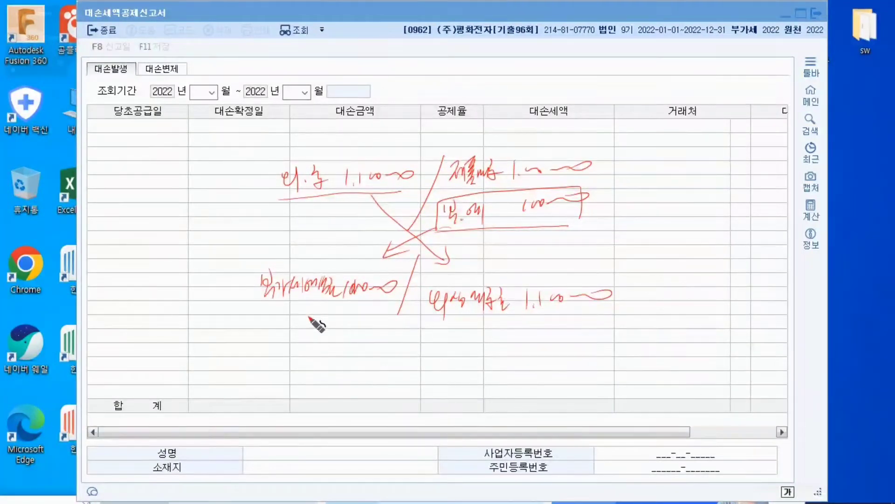
left_click_drag(258, 302, 389, 298)
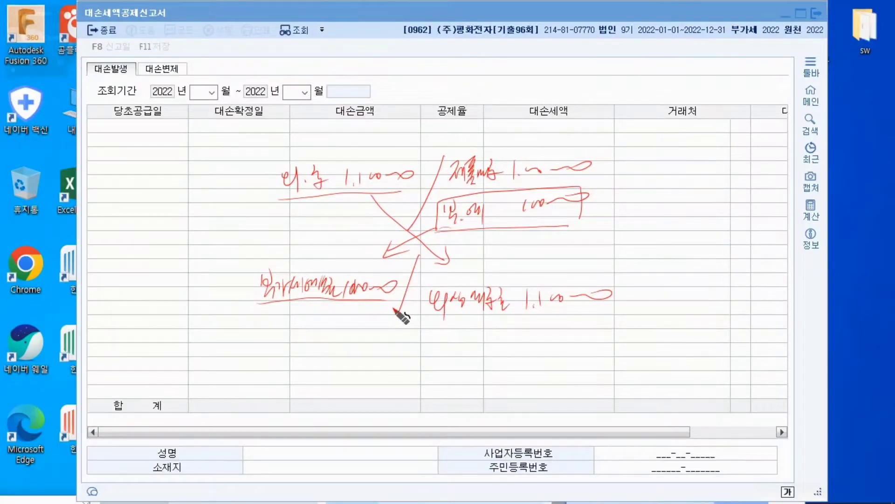
left_click_drag(405, 305, 385, 342)
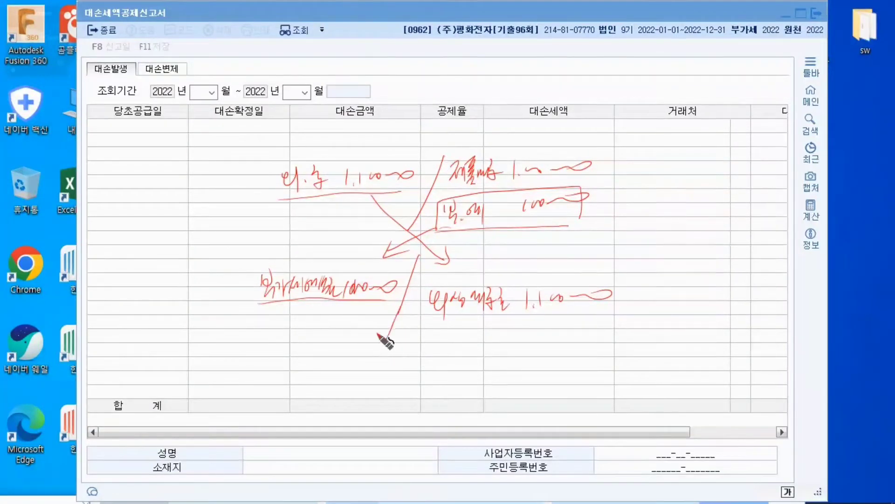
mouse_move(335, 318)
left_mouse_down()
mouse_move(331, 334)
mouse_move(385, 326)
left_mouse_up()
left_click(340, 332)
left_click_drag(241, 336, 315, 340)
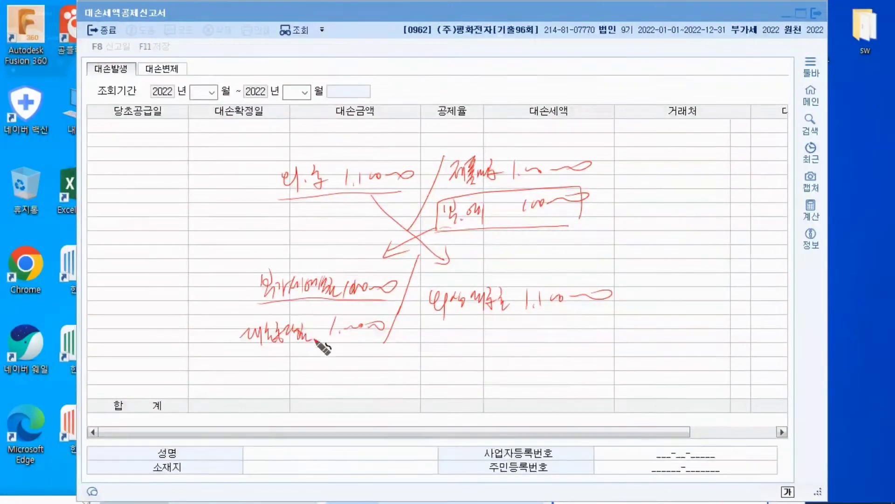
Handwrite a recovery entry below with crossing arrows: a 550,000 receipt against a boxed 부가세예수금 50,000 and 대손충당금 500,000
mouse_move(249, 304)
left_mouse_down()
mouse_move(371, 268)
mouse_move(393, 284)
left_mouse_up()
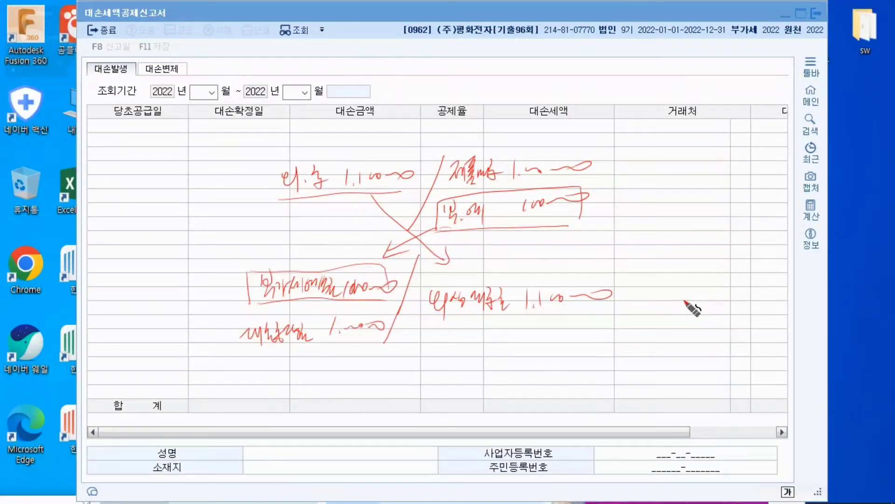
left_click_drag(394, 361, 374, 411)
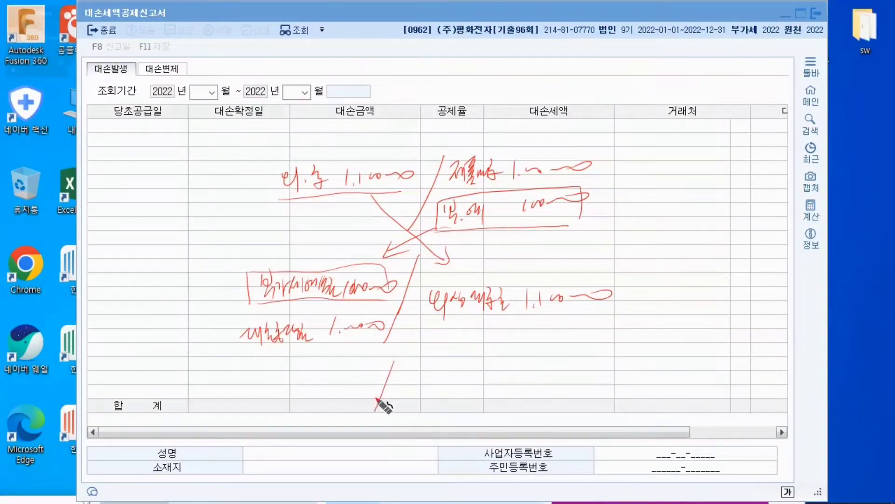
mouse_move(382, 312)
left_mouse_down()
mouse_move(420, 350)
mouse_move(433, 349)
left_mouse_up()
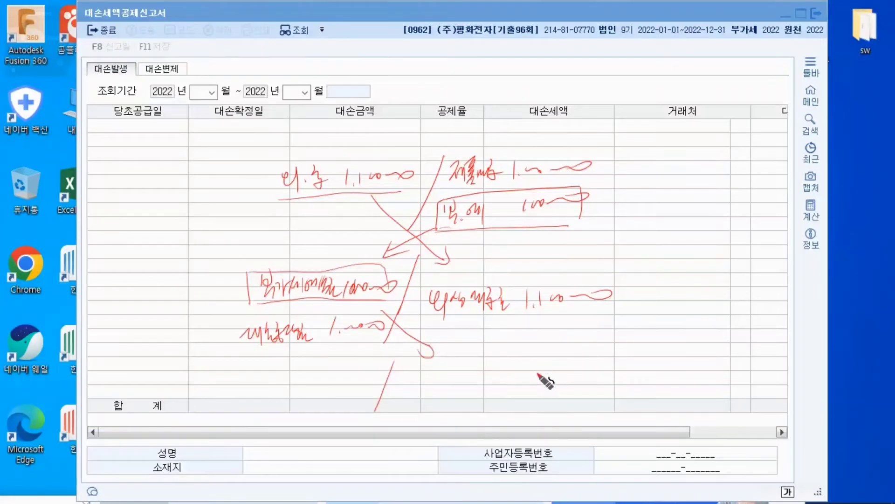
mouse_move(422, 316)
left_mouse_down()
mouse_move(364, 359)
mouse_move(385, 351)
left_mouse_up()
mouse_move(304, 376)
left_mouse_down()
mouse_move(302, 394)
mouse_move(357, 384)
left_mouse_up()
mouse_move(250, 379)
left_mouse_down()
mouse_move(254, 392)
mouse_move(283, 391)
left_mouse_up()
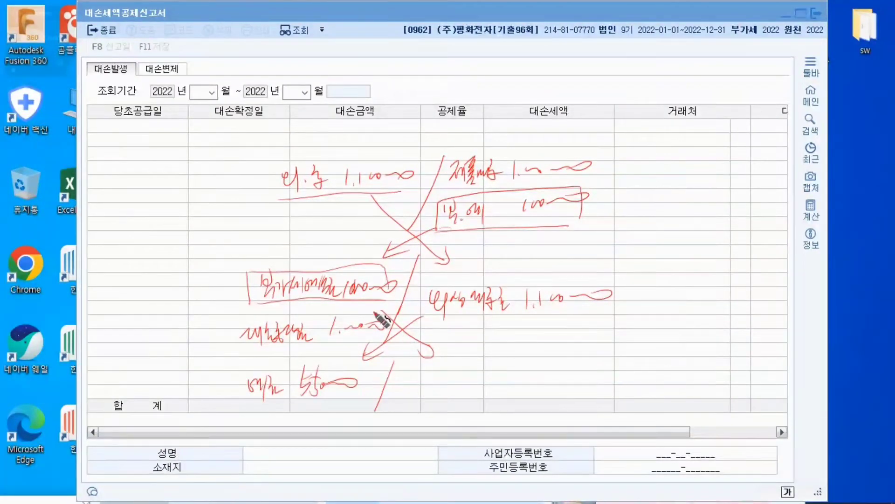
mouse_move(512, 360)
left_mouse_down()
mouse_move(505, 390)
mouse_move(578, 373)
left_mouse_up()
mouse_move(402, 377)
left_mouse_down()
mouse_move(422, 392)
mouse_move(444, 381)
mouse_move(488, 387)
mouse_move(400, 402)
mouse_move(587, 393)
mouse_move(400, 372)
left_mouse_up()
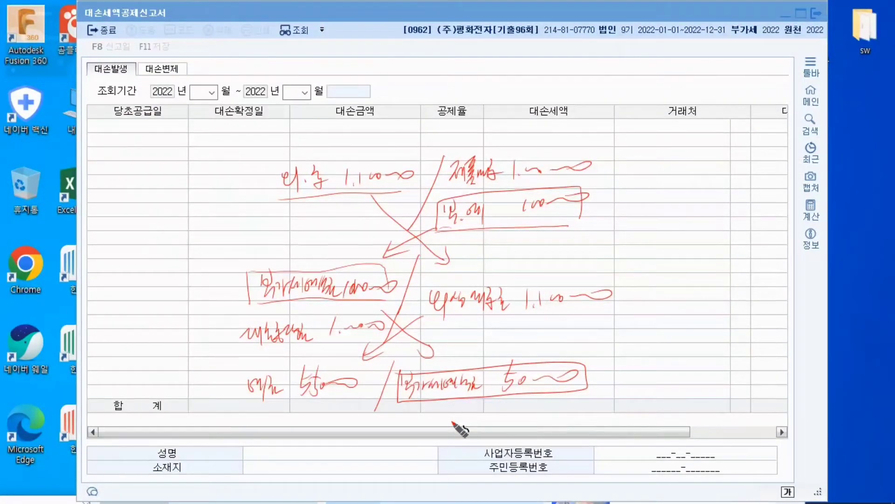
left_click_drag(363, 337, 393, 387)
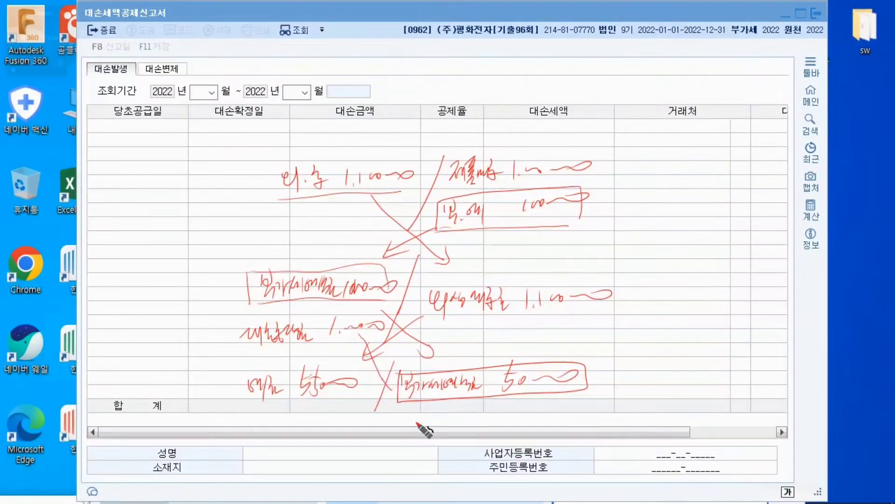
mouse_move(425, 423)
left_mouse_down()
mouse_move(488, 430)
mouse_move(583, 415)
left_mouse_up()
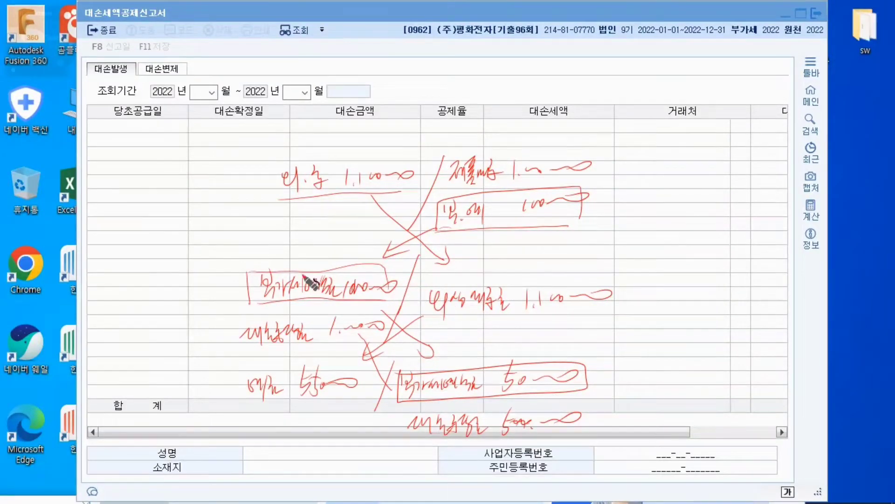
Check-mark the bad-debt VAT line, circle the 대손발생 title and the first 당초공급일 cell, and clear all pen annotations
left_click_drag(233, 256, 255, 228)
left_click_drag(119, 70, 100, 80)
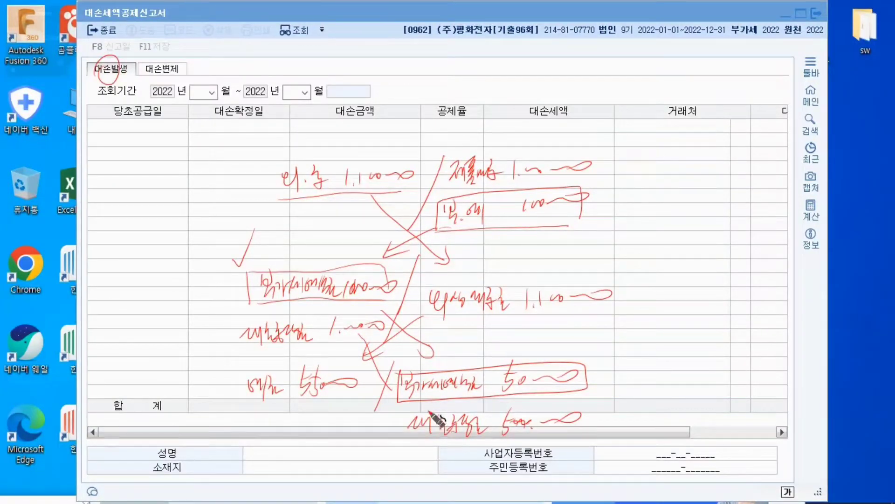
left_click_drag(84, 124, 100, 126)
mouse_move(99, 125)
left_mouse_down()
mouse_move(104, 140)
mouse_move(109, 118)
left_mouse_up()
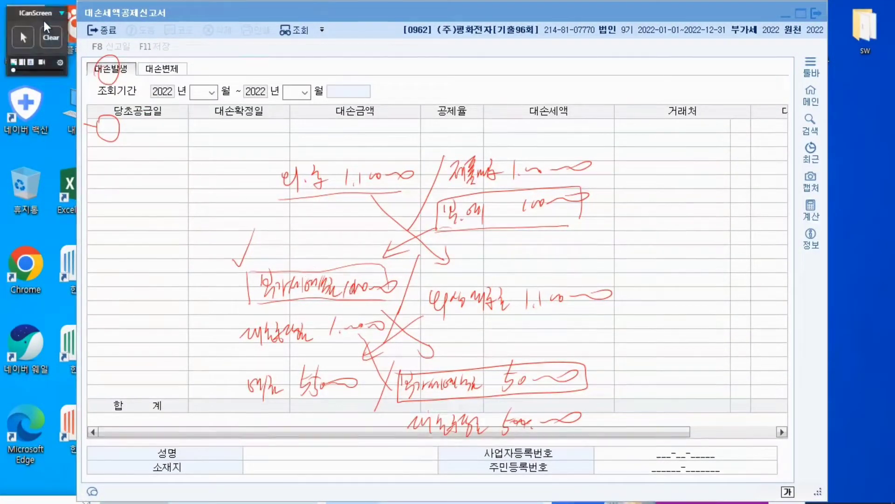
left_click(48, 36)
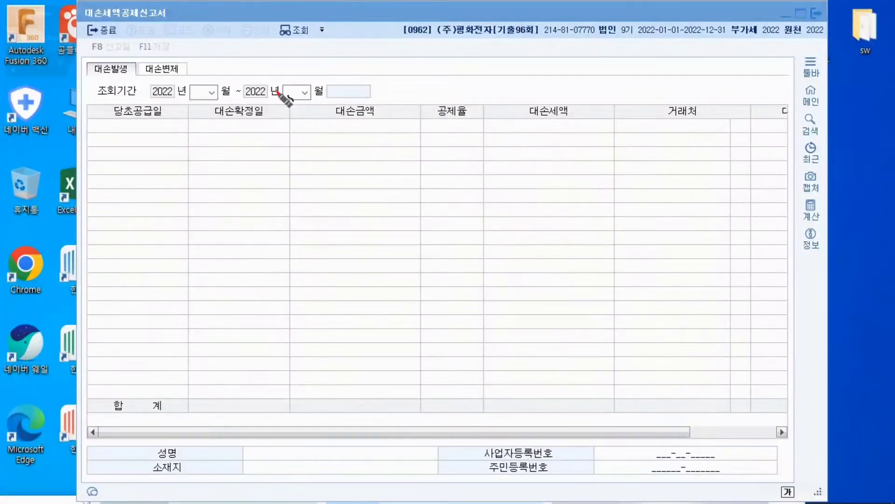
mouse_move(40, 31)
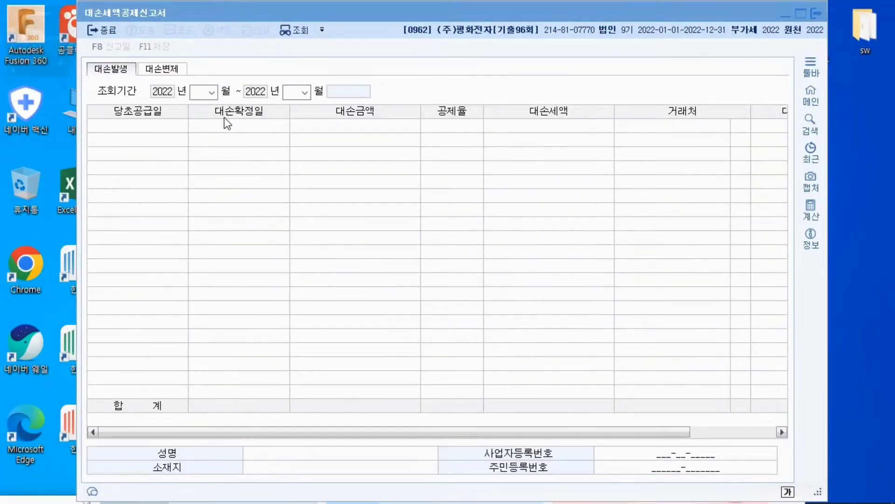
Set the 대손발생 inquiry period to April through June 2022
left_click(212, 92)
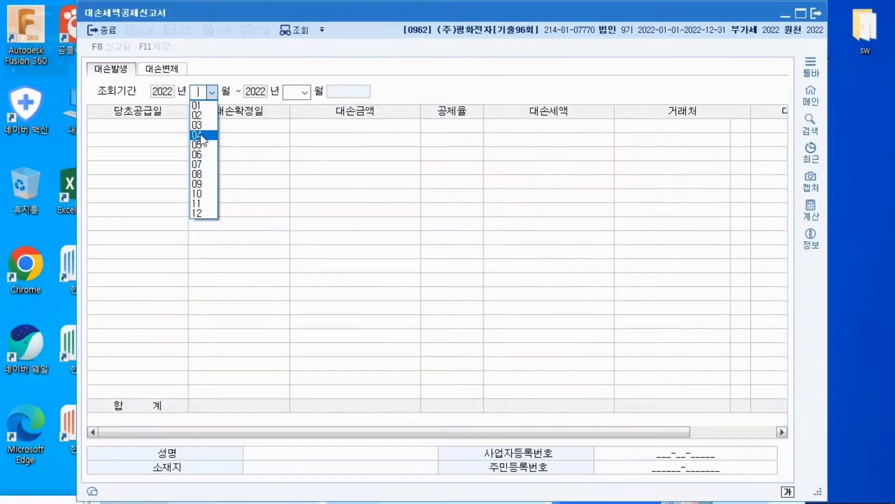
left_click(202, 135)
left_click(305, 92)
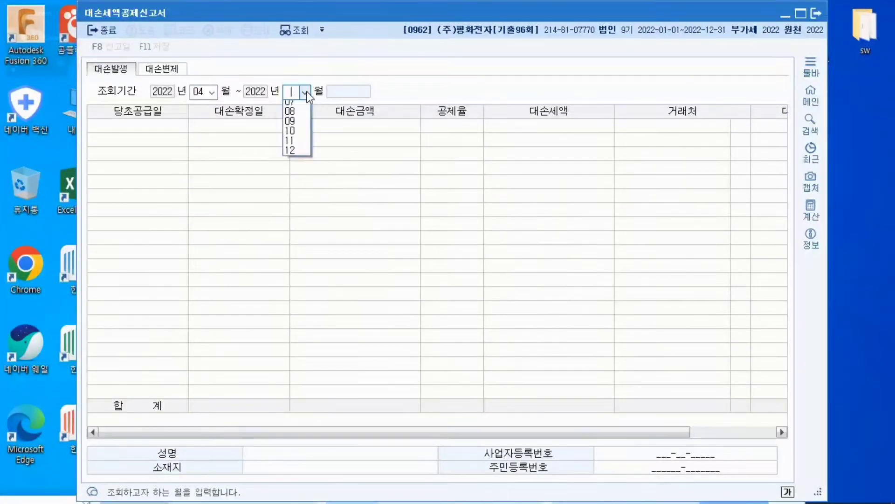
left_click(290, 154)
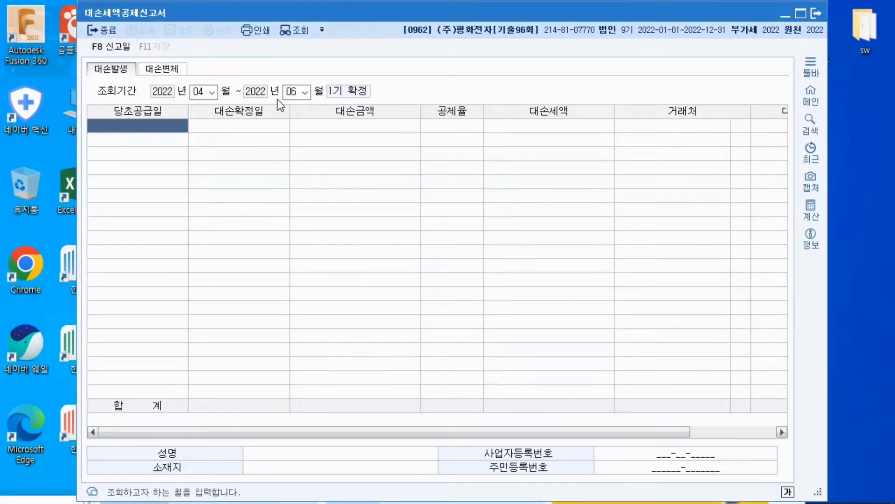
Enter 2022-06-01 as the 당초공급일 in the first row of the 대손발생 table
type("2022-")
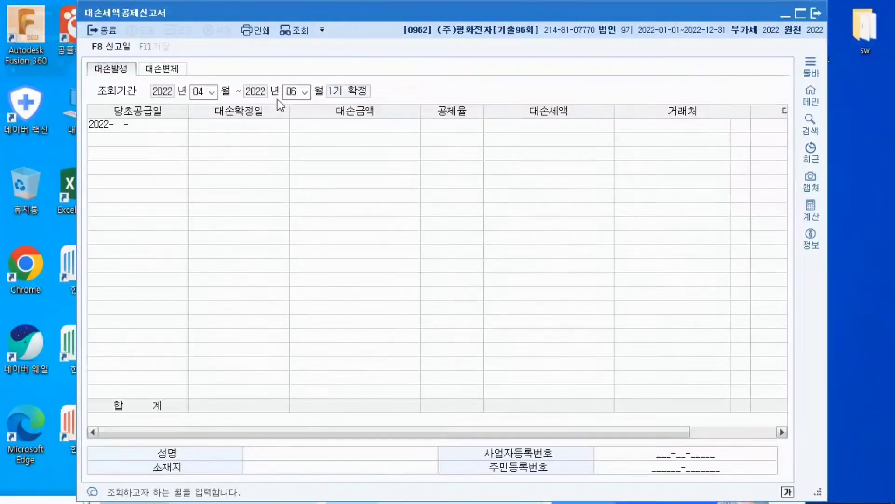
type("06-01")
key("Return")
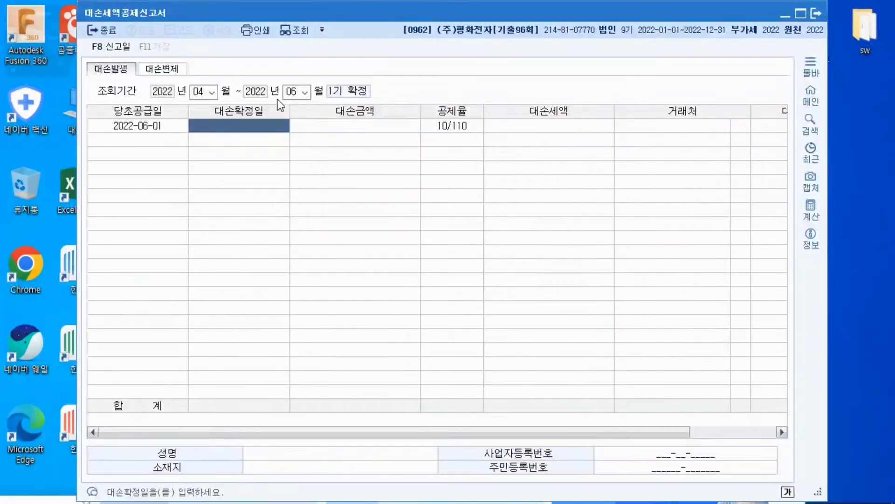
Set the first 대손발생 row's 당초공급일 to 2020-07-27 and its 대손확정일 to 2022-06-01
left_click(146, 130)
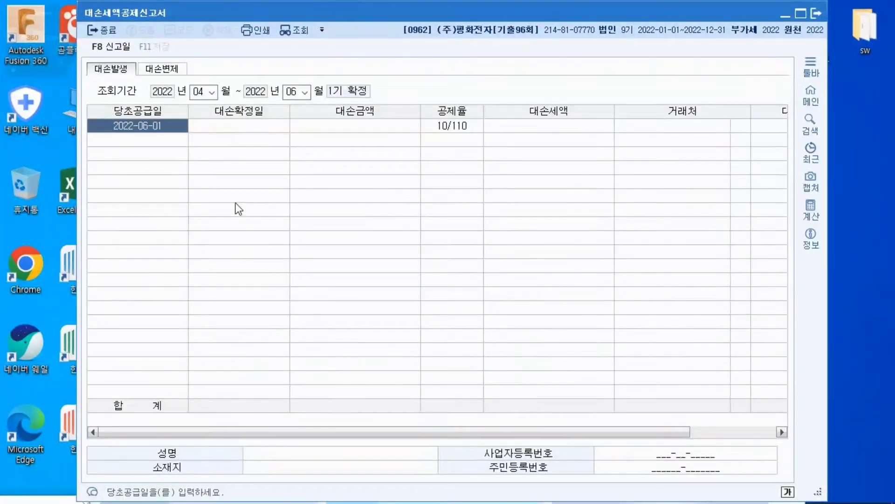
type("2020-")
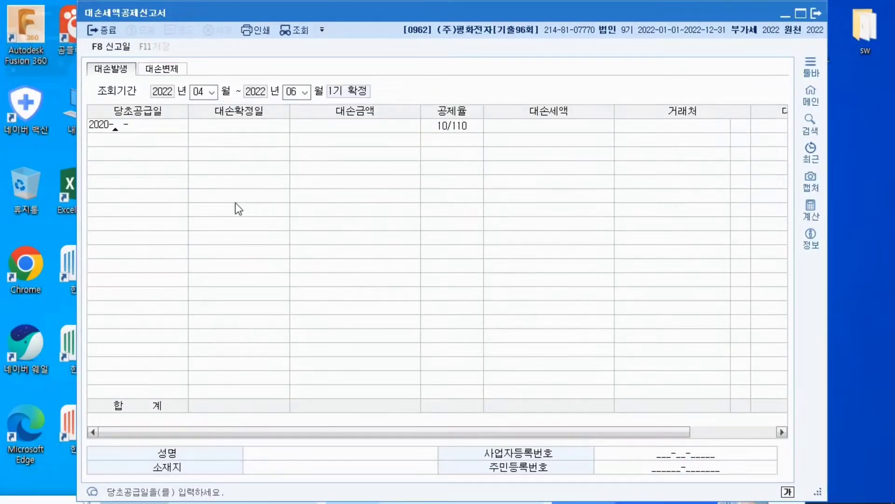
type("07-27")
key("Return")
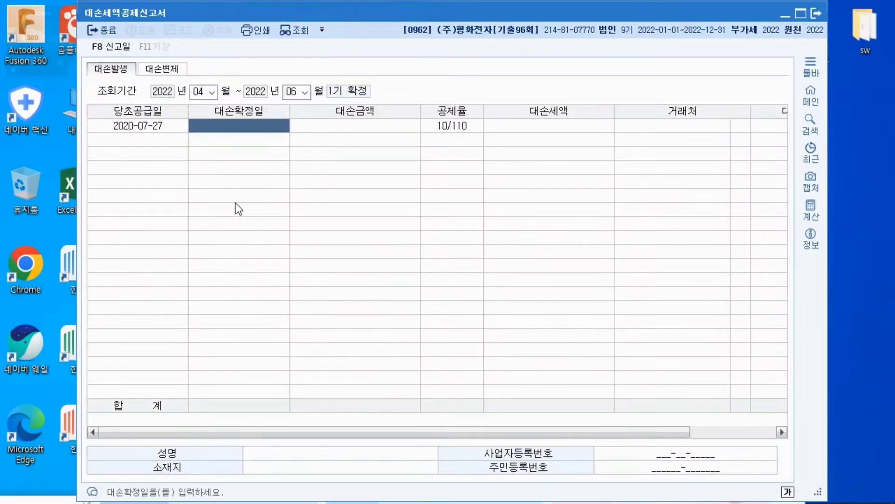
type("2022-")
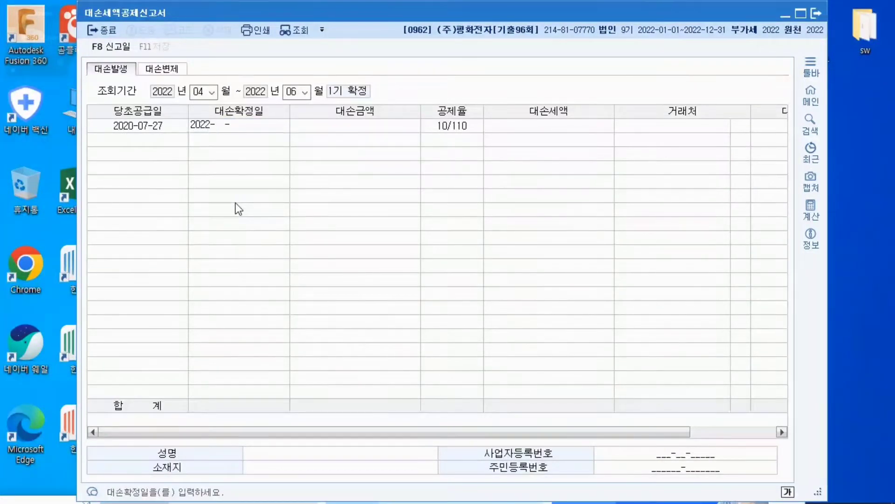
type("06-01")
key("Return")
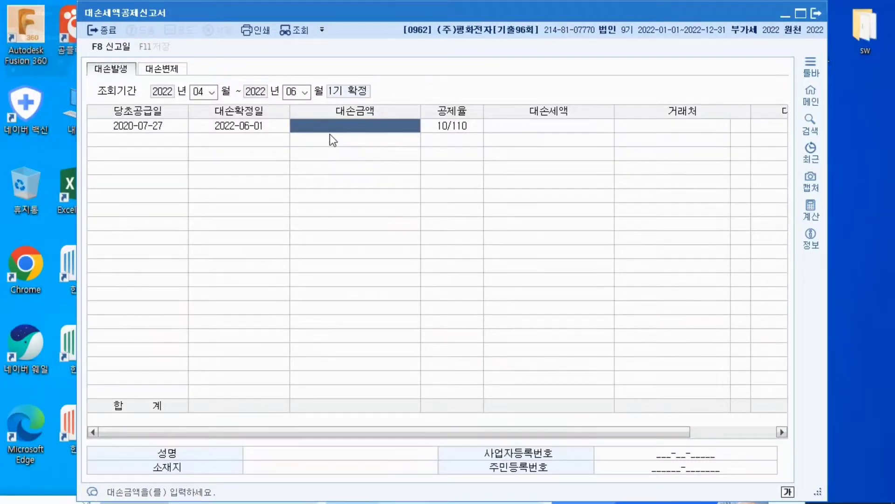
Enter 3,300,000 as the first row's 대손금액 and accept the calculated 대손세액
type("3")
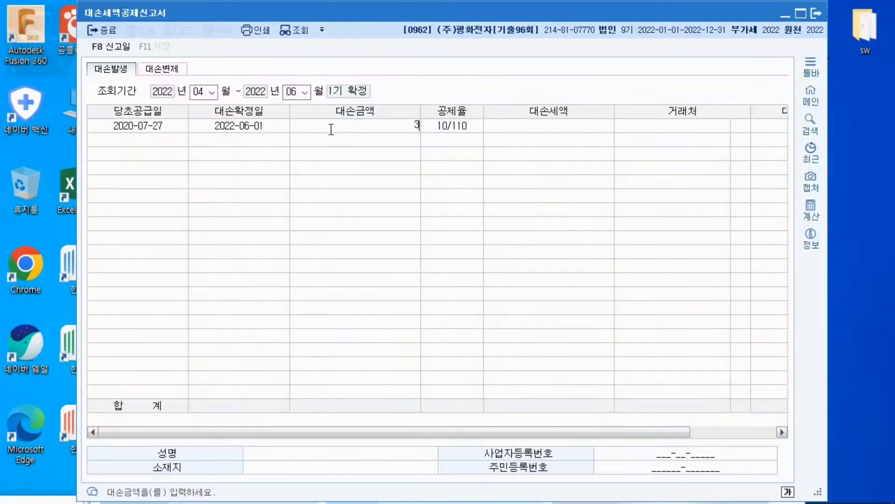
type(",300,000")
key("Return")
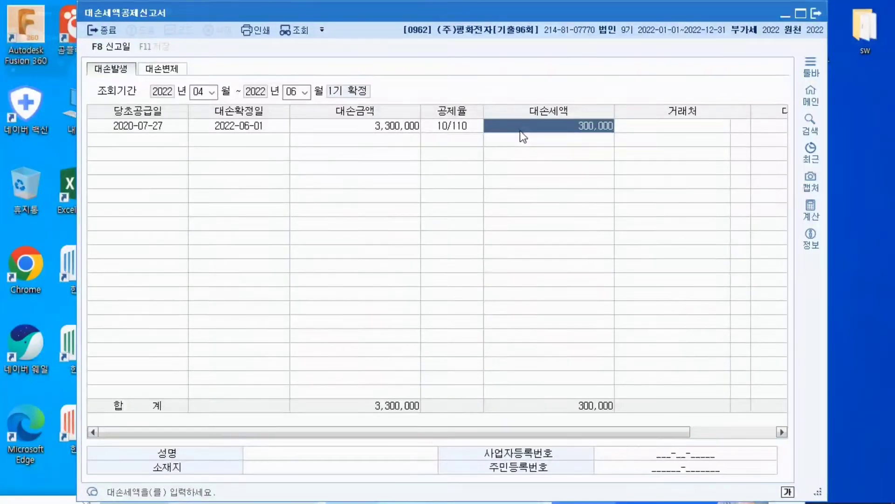
key("Return")
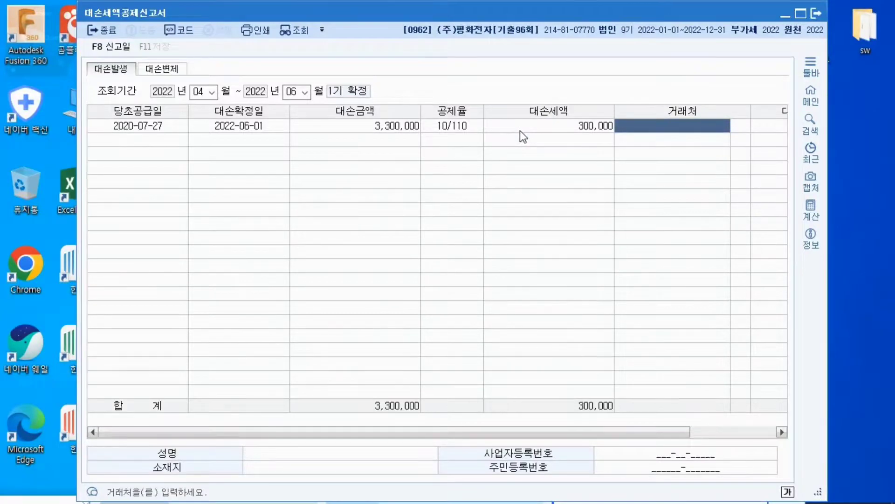
Look up 신라상사 as the first row's 거래처 and set the 대손사유 to 3:사망,실종
key("F2")
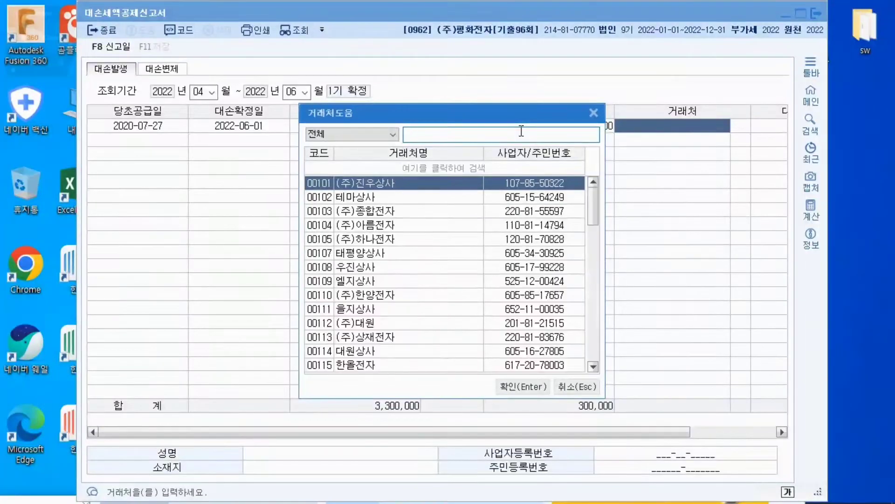
type("신라")
key("Return")
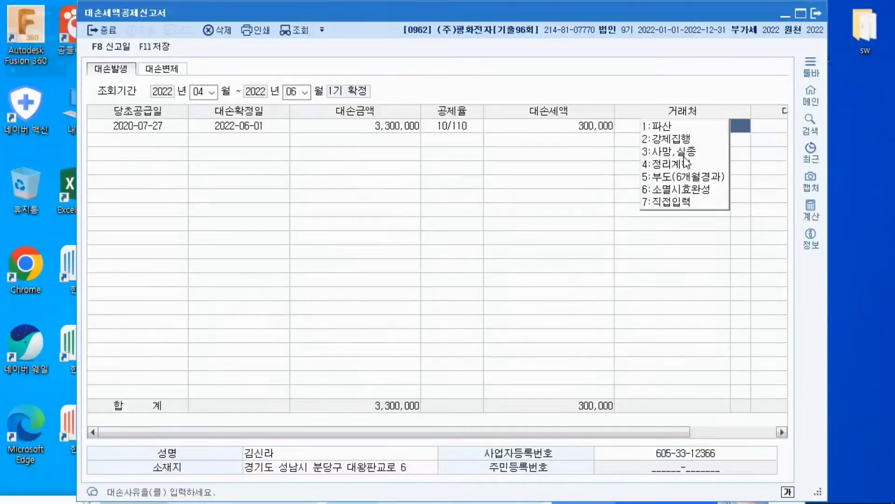
type("3")
key("Return")
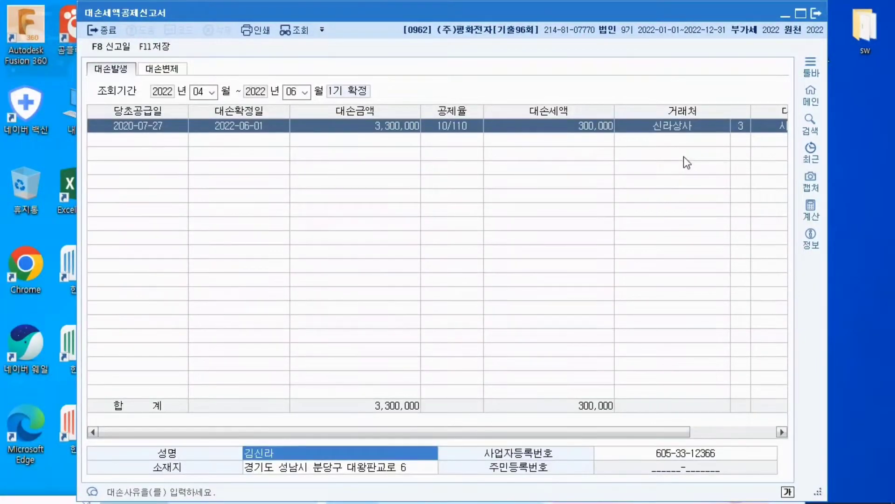
key("Return")
key("Return")
key("Return")
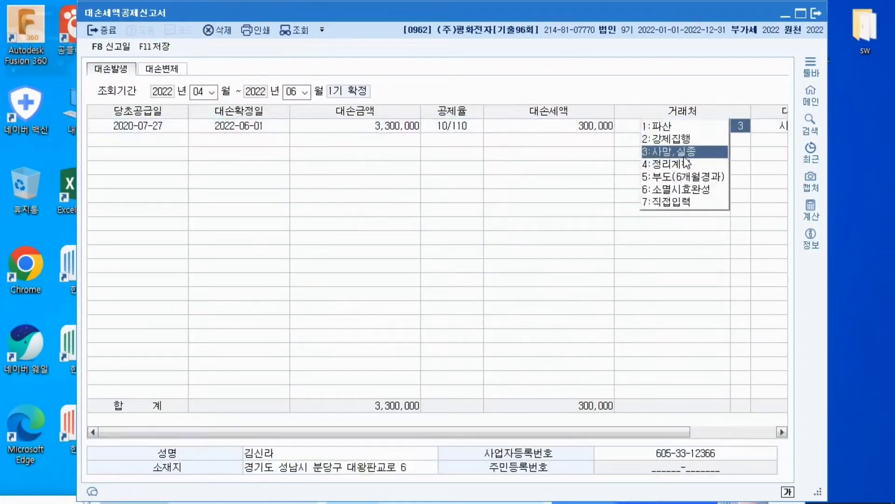
key("Return")
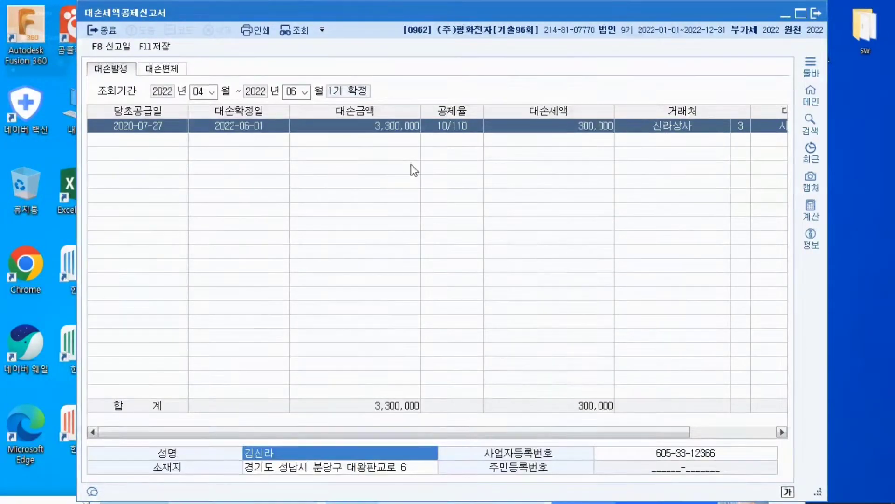
Save the 대손세액공제신고서 and minimise its window
left_click(173, 145)
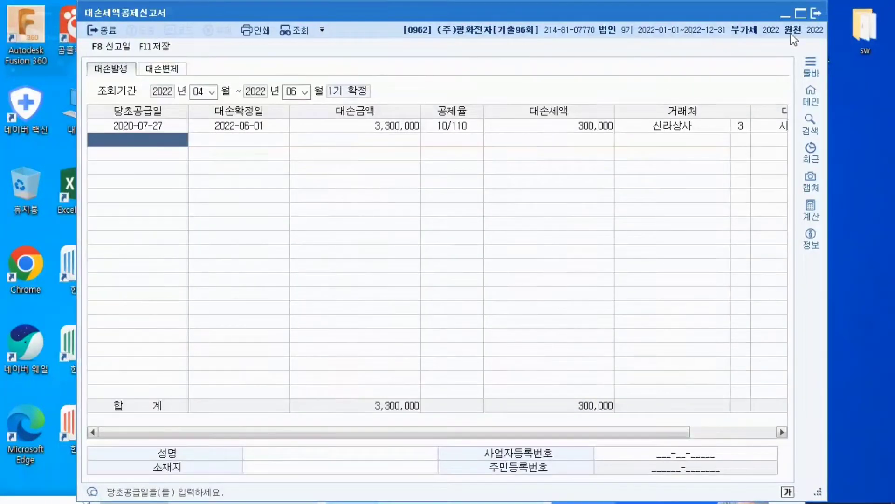
left_click(164, 46)
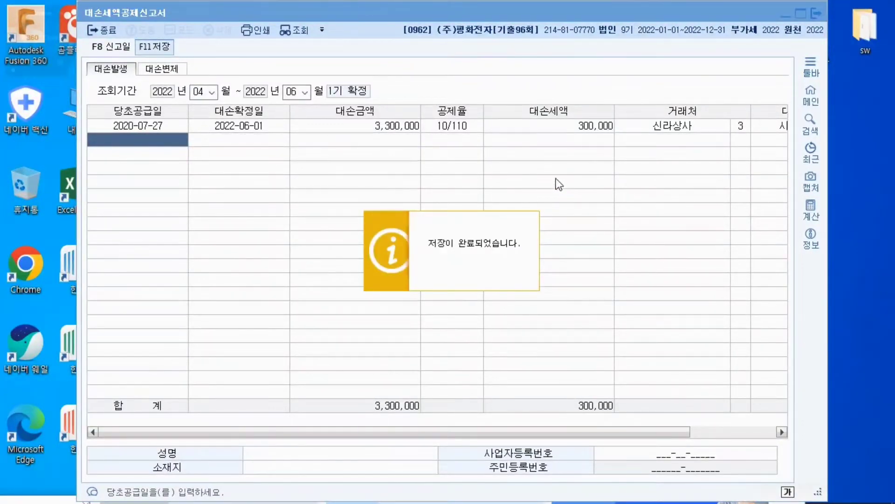
left_click(785, 13)
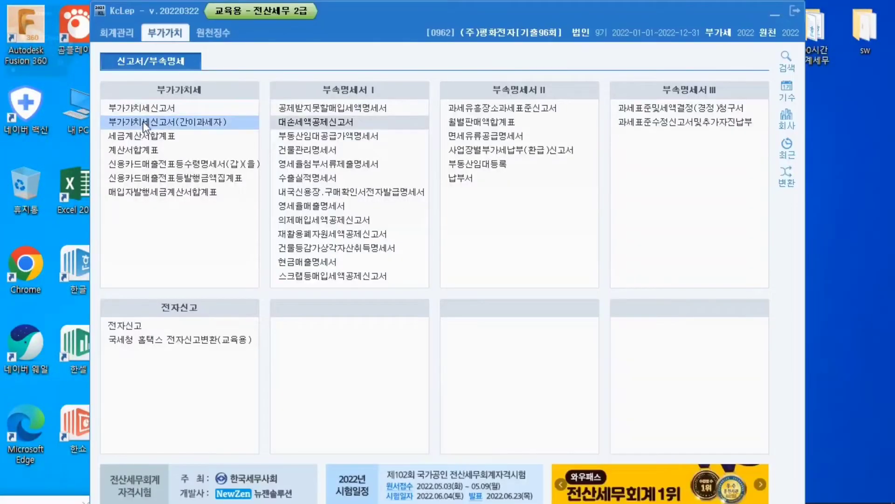
Open the 부가가치세신고서 and set its inquiry period to April 1 through June 30, 2022
left_click(144, 108)
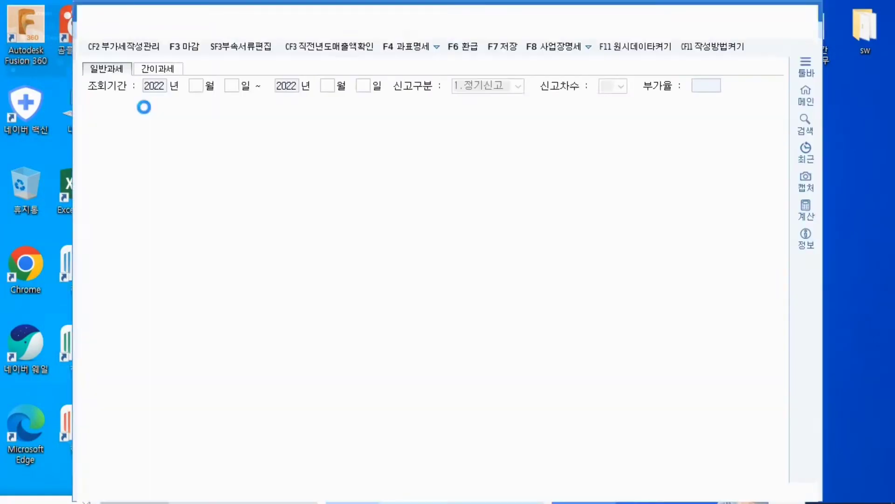
type("4")
key("Return")
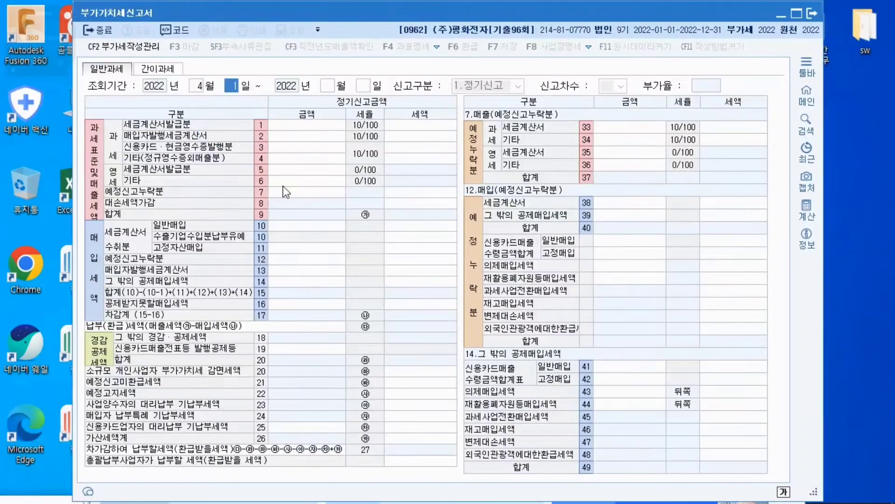
key("Return")
type("6")
key("Return")
type("30")
key("Return")
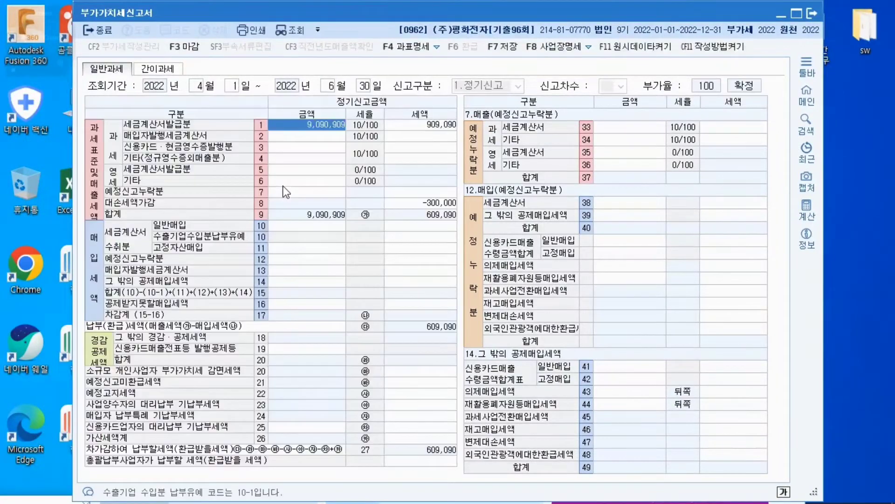
Compare the 대손세액가감 tax amount with the 세금계산서발급분 tax amount in the 부가가치세신고서
left_click(410, 204)
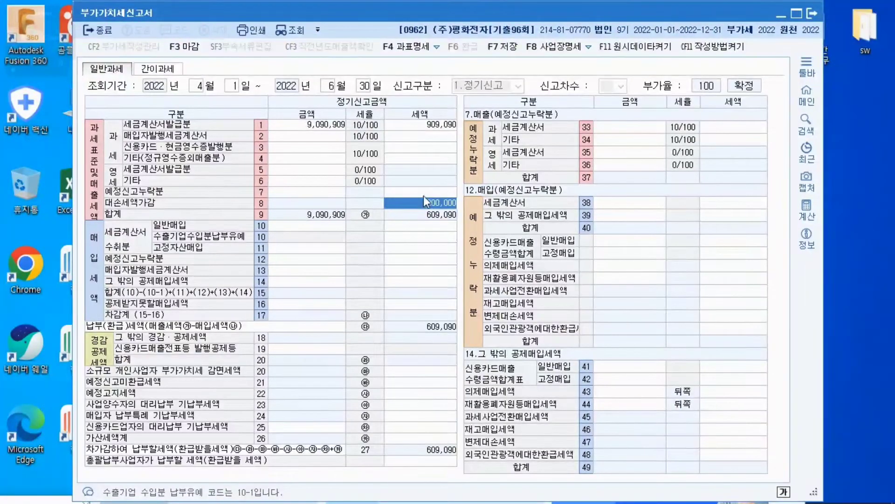
left_click(439, 129)
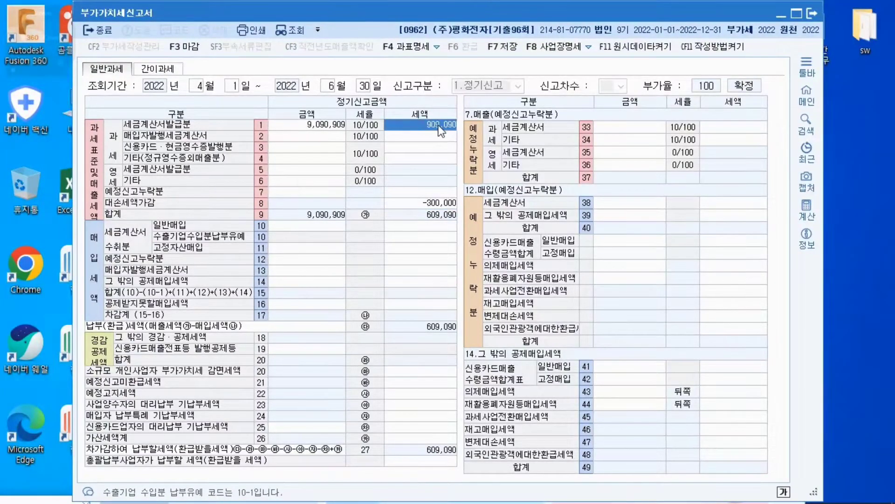
left_click(435, 204)
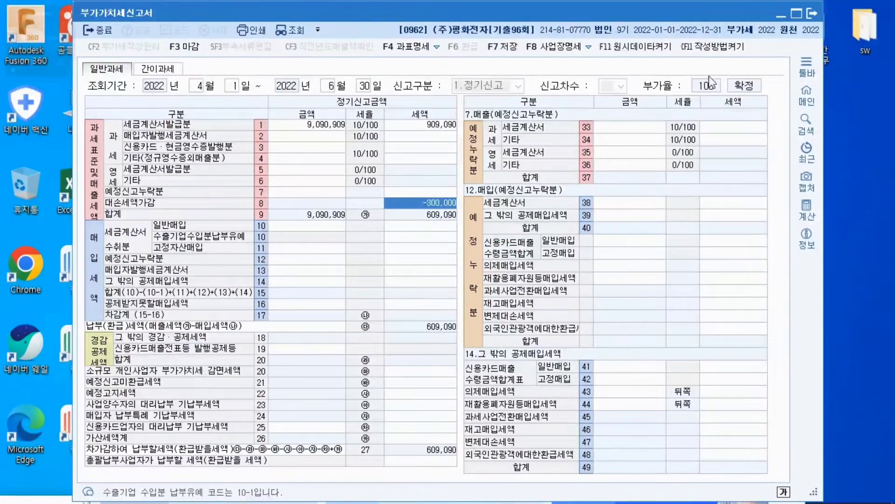
Cross-check the 대손금액 and 대손세액 in the 대손세액공제신고서 against the 대손세액가감 line of the 부가가치세신고서
left_click(779, 14)
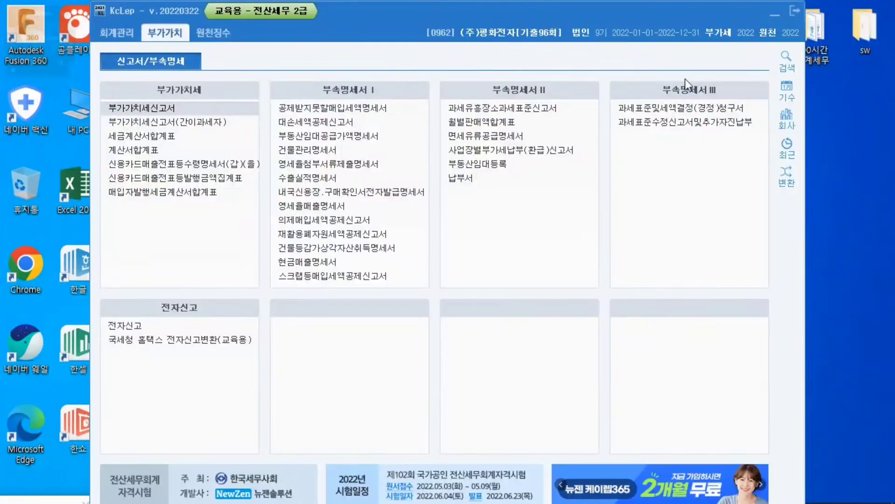
left_click(776, 17)
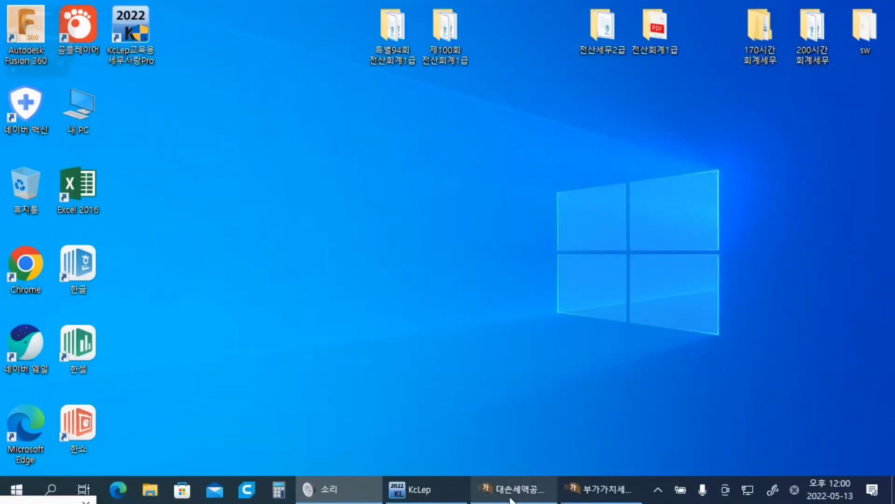
left_click(513, 495)
left_click(358, 129)
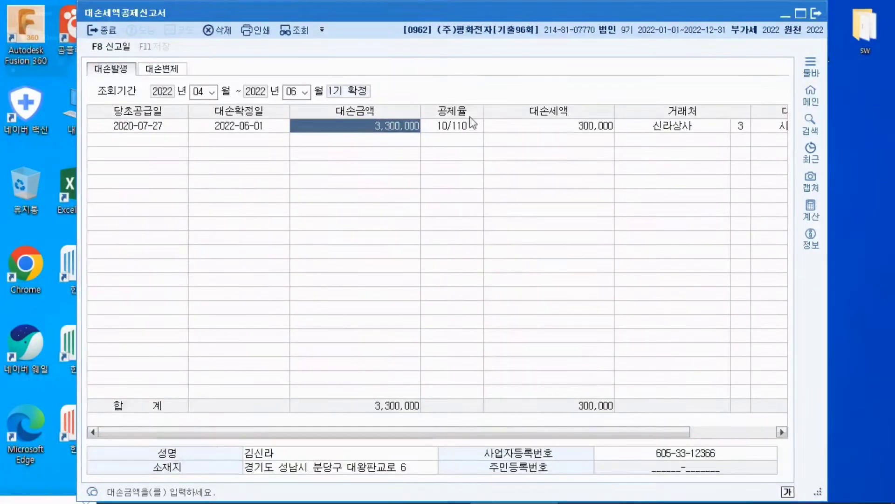
left_click(545, 128)
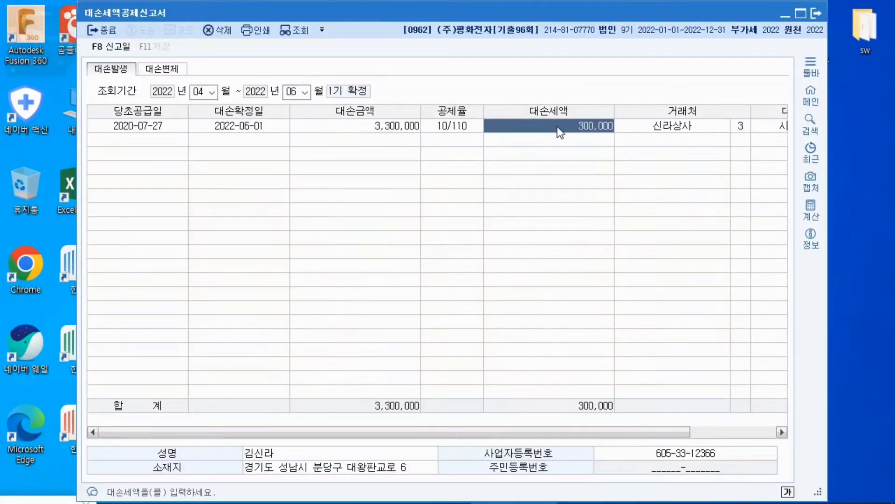
left_click(785, 14)
left_click(605, 495)
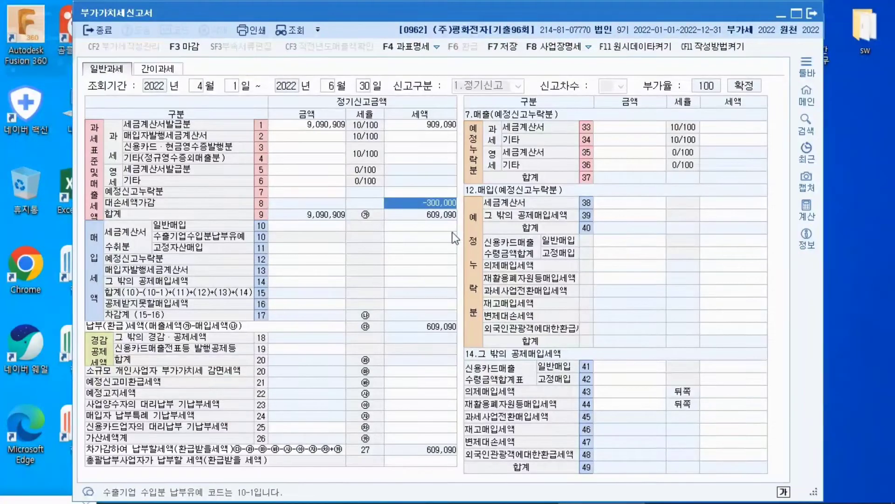
Return to the 대손세액공제신고서 and enter 당초공급일 2019-03-15 and 대손확정일 2022-03-15 in the second row
left_click(780, 14)
left_click(538, 497)
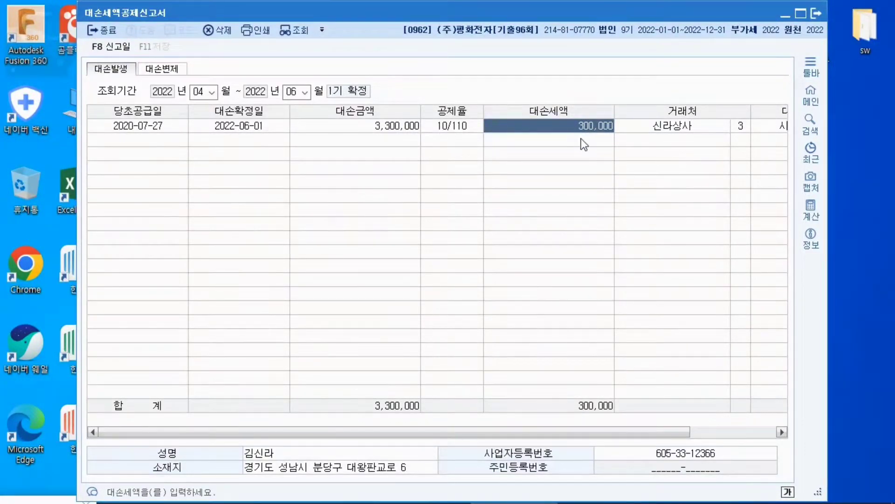
left_click(177, 140)
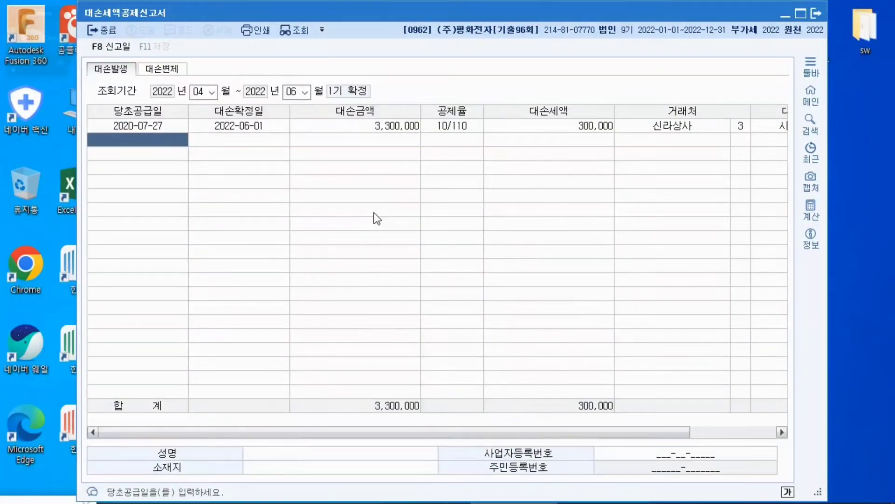
type("2019-")
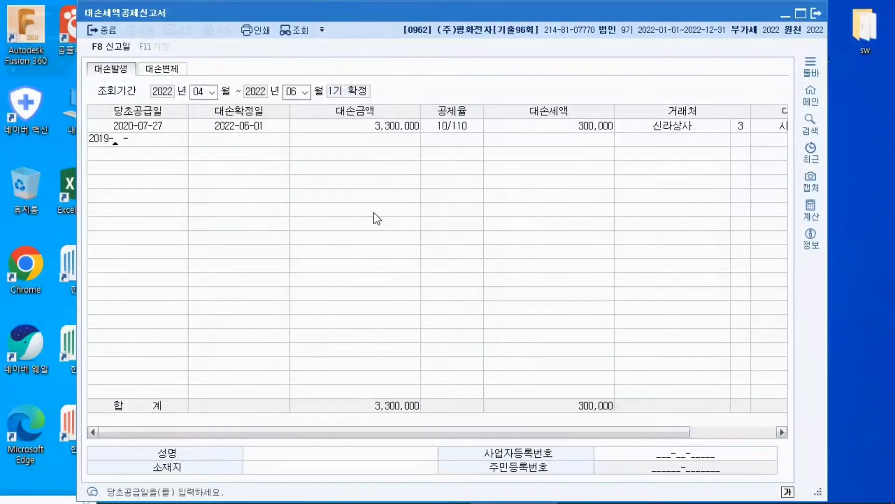
type("03-15")
key("Return")
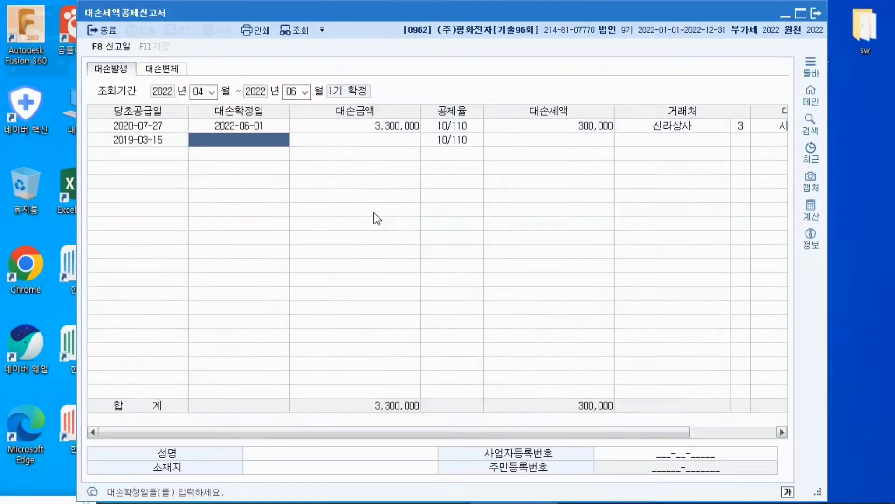
type("2022-")
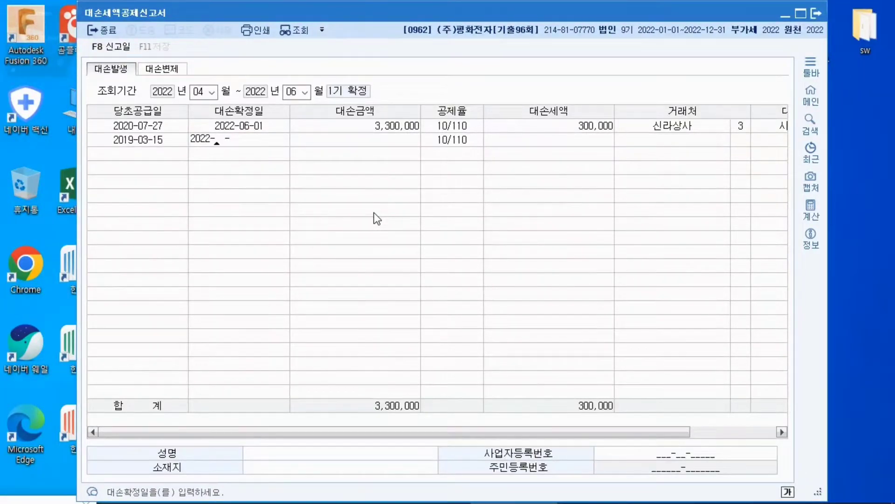
type("03-15")
key("Return")
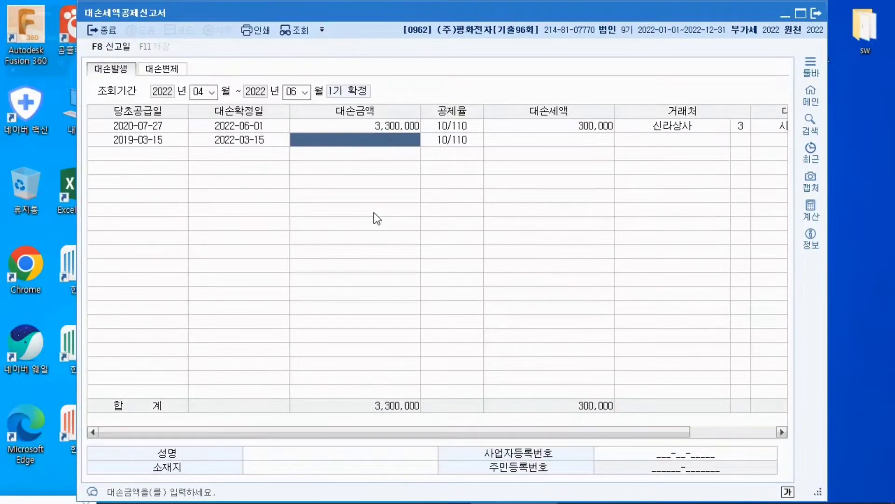
Enter 11,000,000 as the second row's 대손금액
type("1")
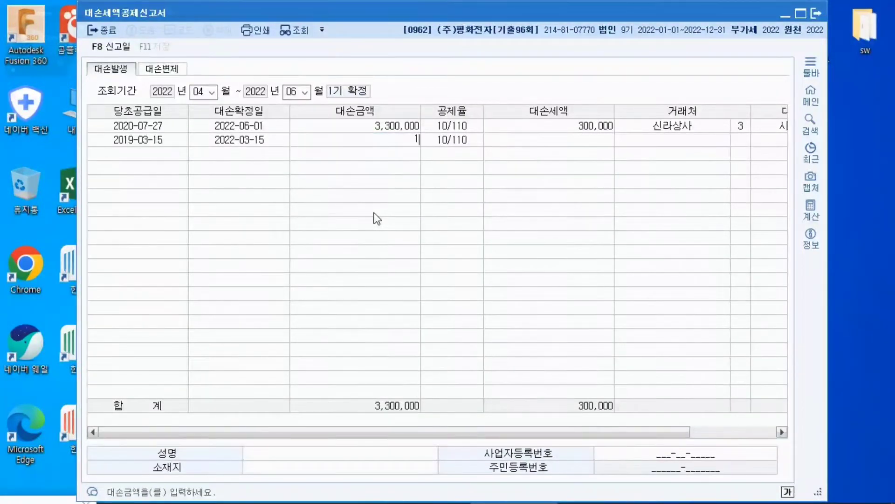
type("1,000,000")
key("Return")
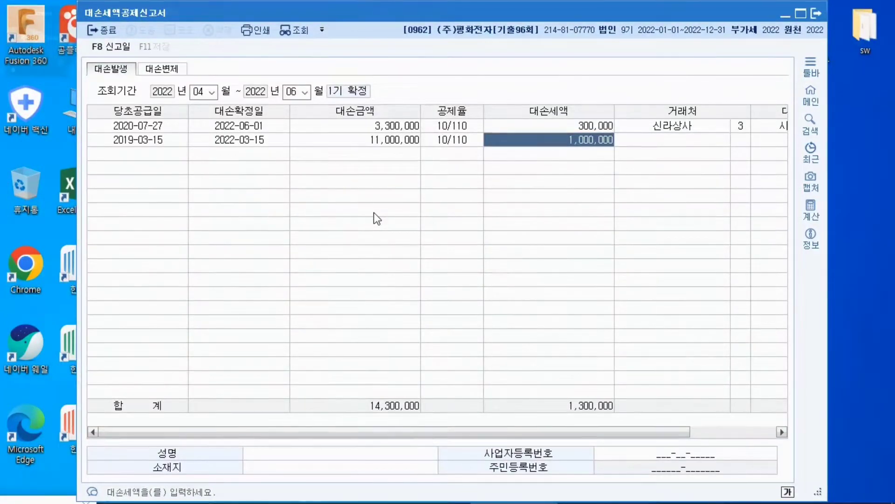
Set the second row's 거래처 to (주)민교전자 and its 대손사유 to 6:소멸시효완성
key("Return")
key("F2")
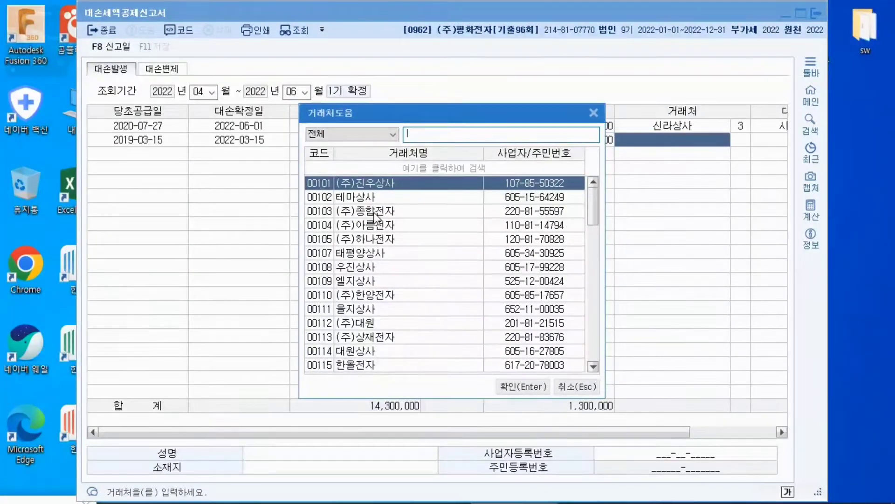
type("민교")
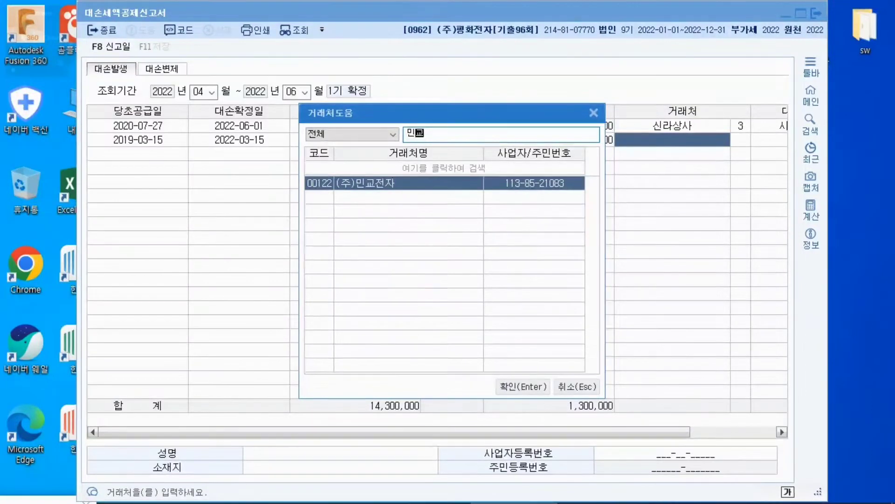
key("Return")
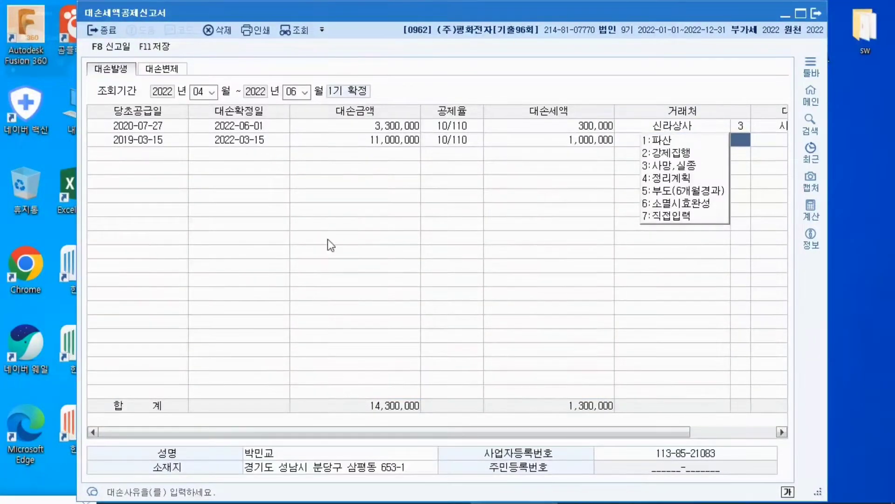
left_click(657, 206)
key("Return")
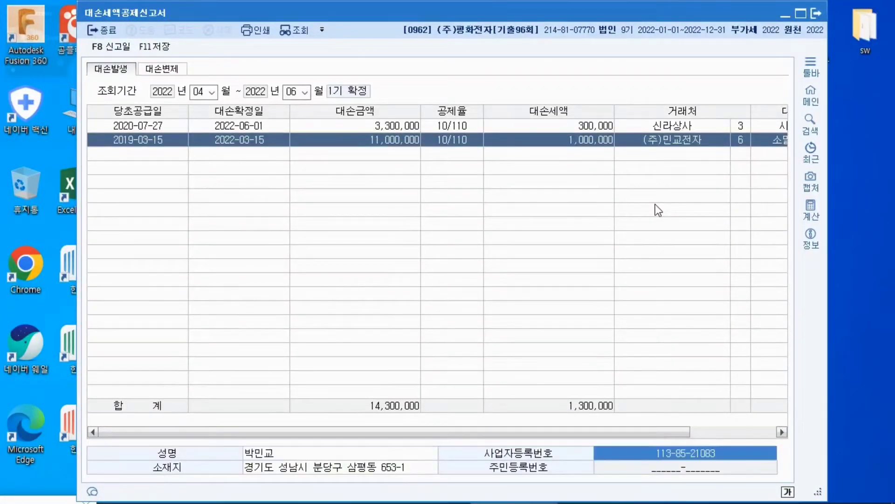
Review the second row's 대손사유 and the 대손세액 of both entered rows
left_click(166, 153)
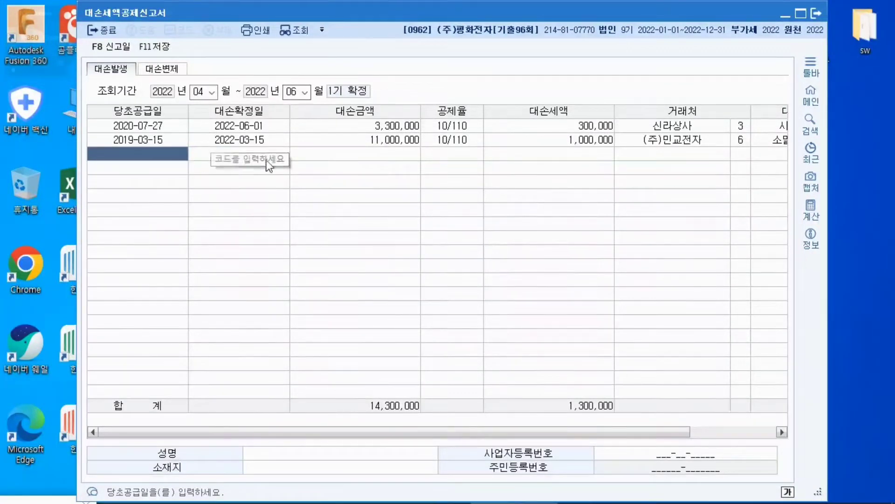
left_click(744, 139)
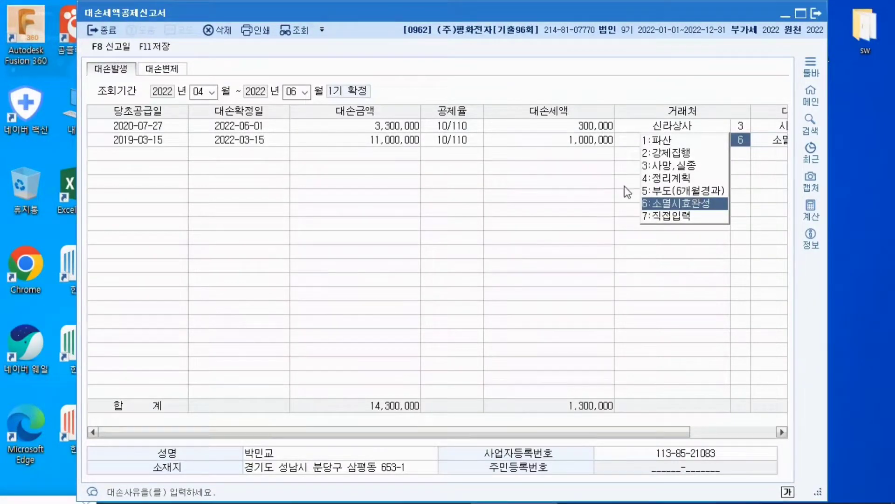
key("Return")
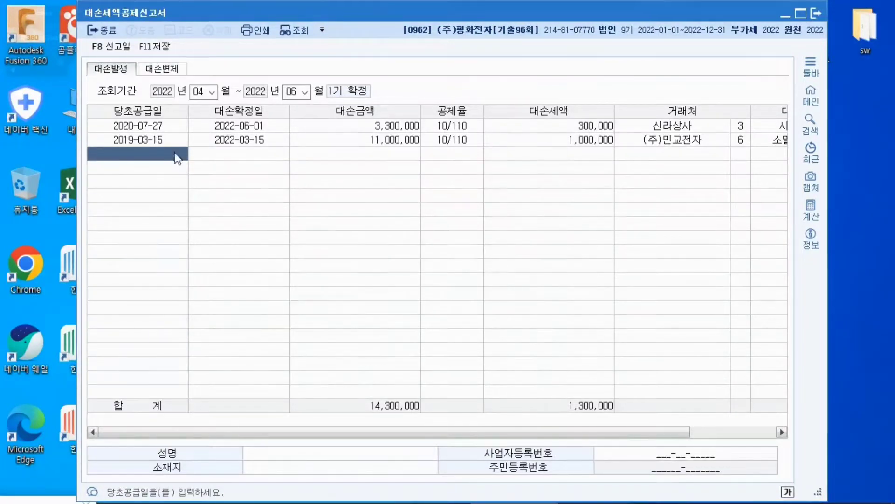
left_click(589, 125)
left_click(587, 139)
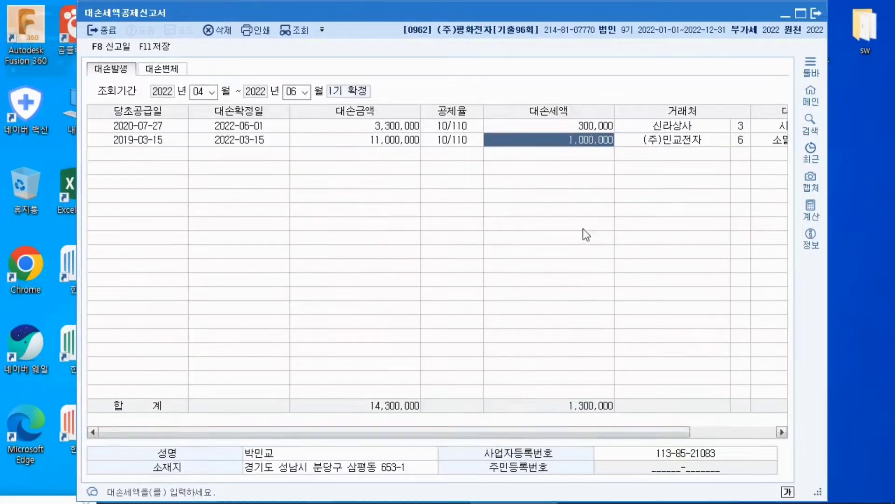
Switch to the 부가가치세신고서 and query April–June 2022 again without saving the current data
left_click(790, 15)
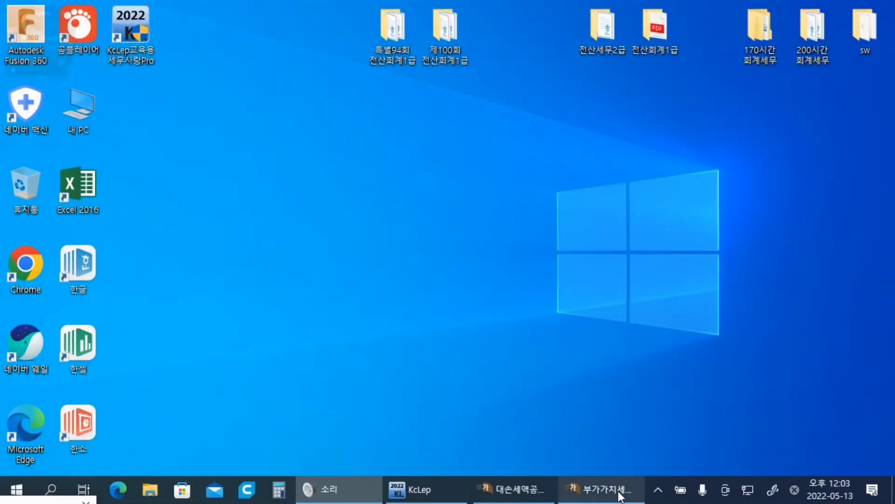
left_click(619, 486)
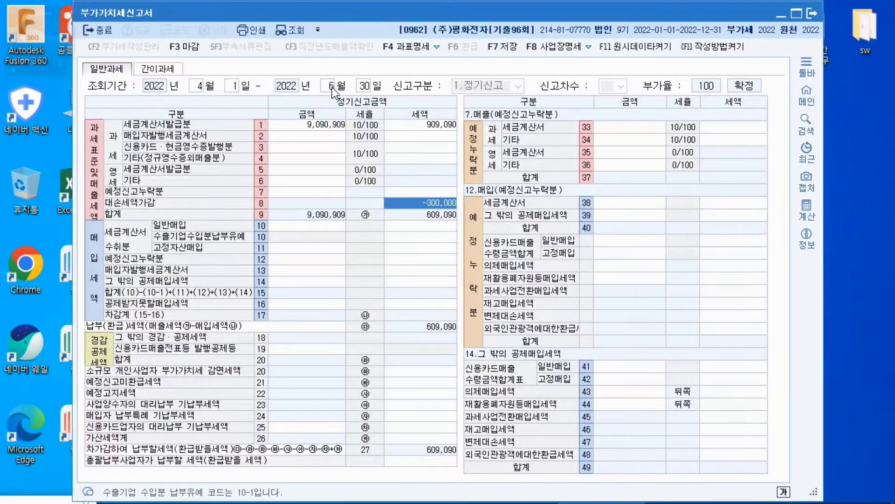
left_click(508, 273)
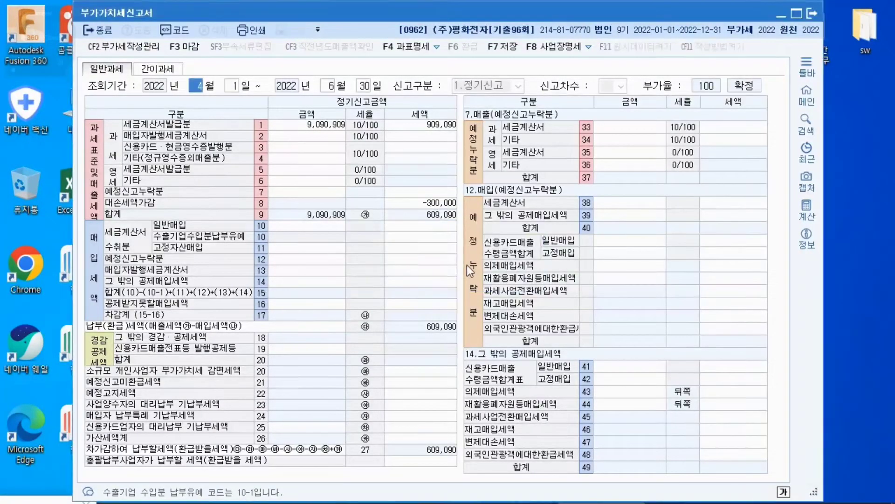
key("Return")
key("Return")
key("Return")
key("Return")
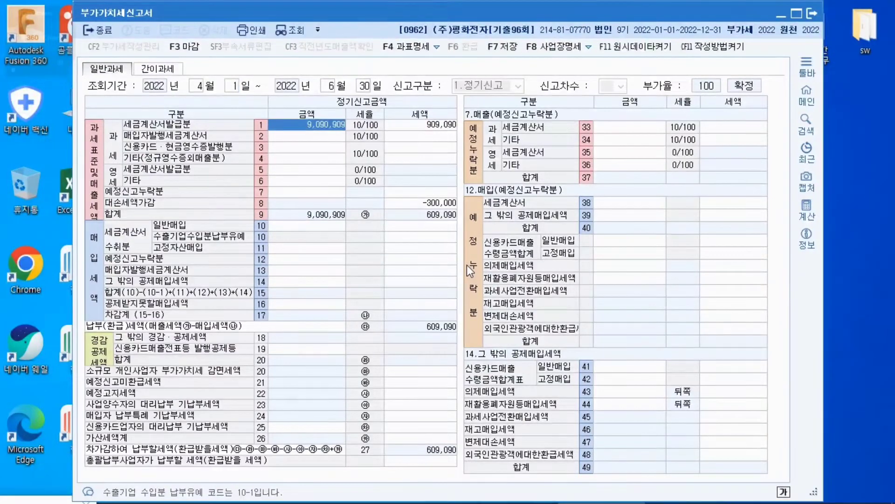
Save the 부가가치세신고서 and requery the April–June 2022 period without loading the previously stored data
left_click(365, 88)
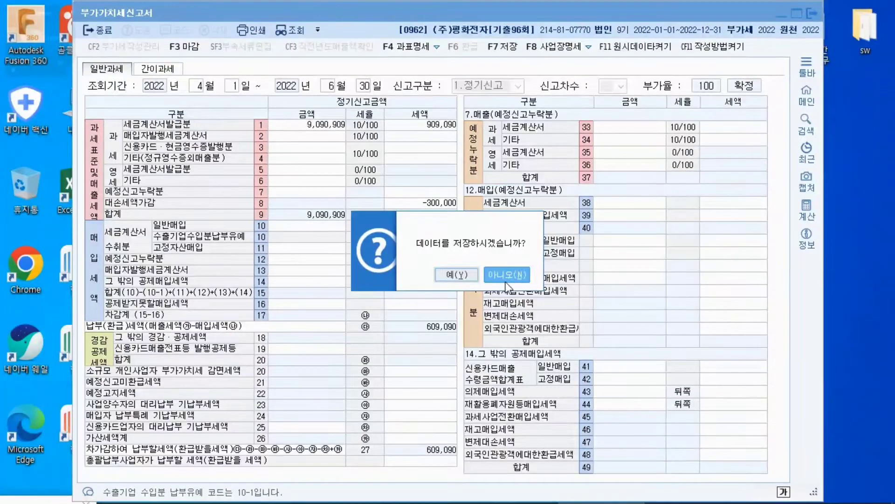
left_click(456, 278)
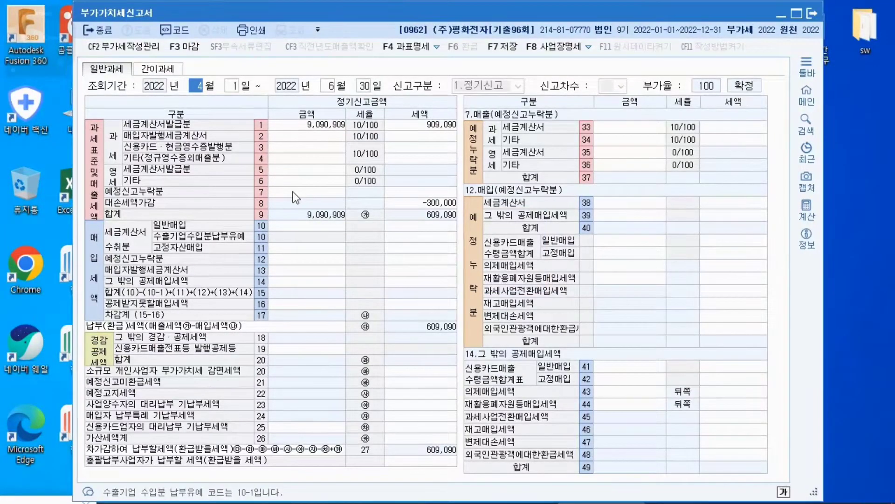
key("Return")
key("Return")
key("Return")
key("Return")
key("Return")
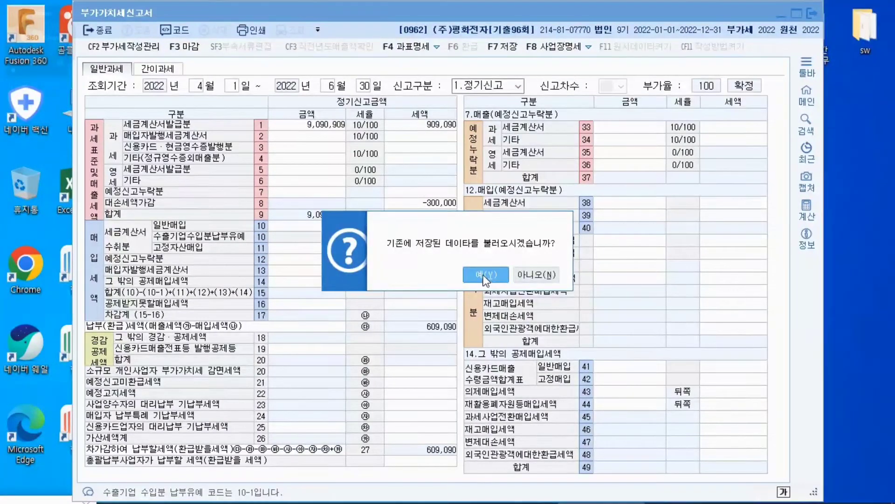
left_click(534, 275)
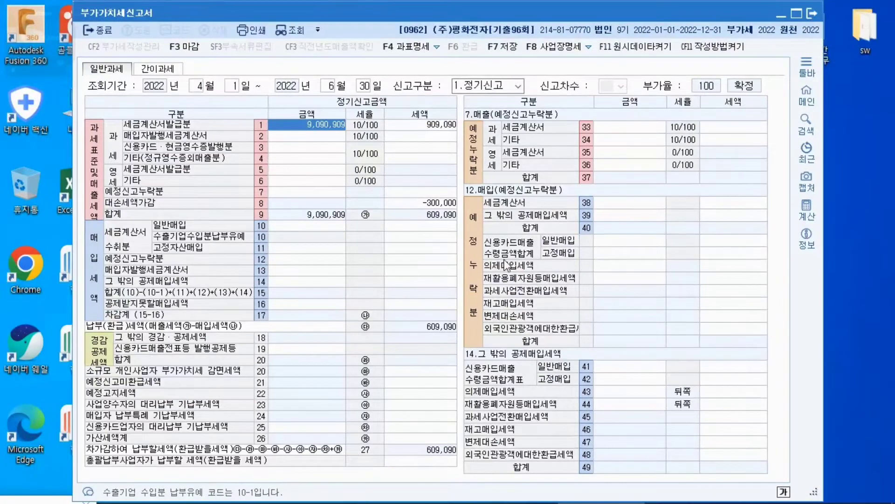
Requery April–June 2022 in the 부가가치세신고서 without saving, this time loading the previously stored data
left_click(366, 90)
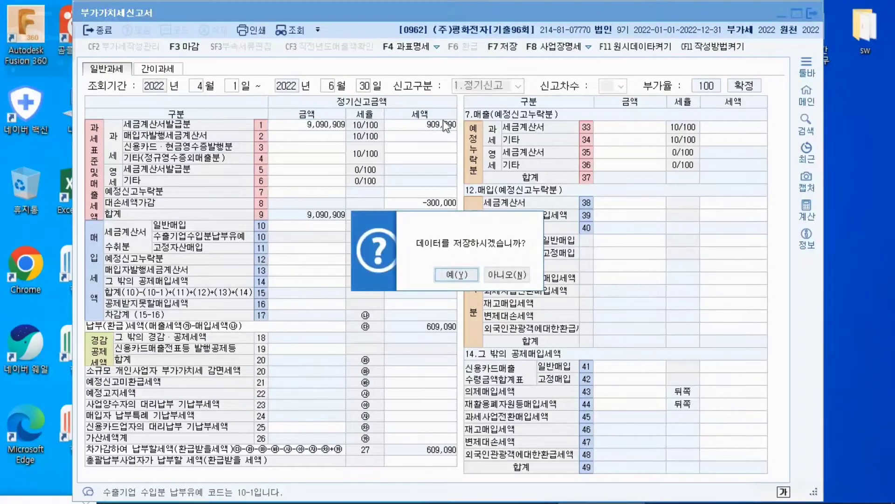
left_click(507, 275)
key("Return")
key("Return")
key("Return")
key("Return")
key("Return")
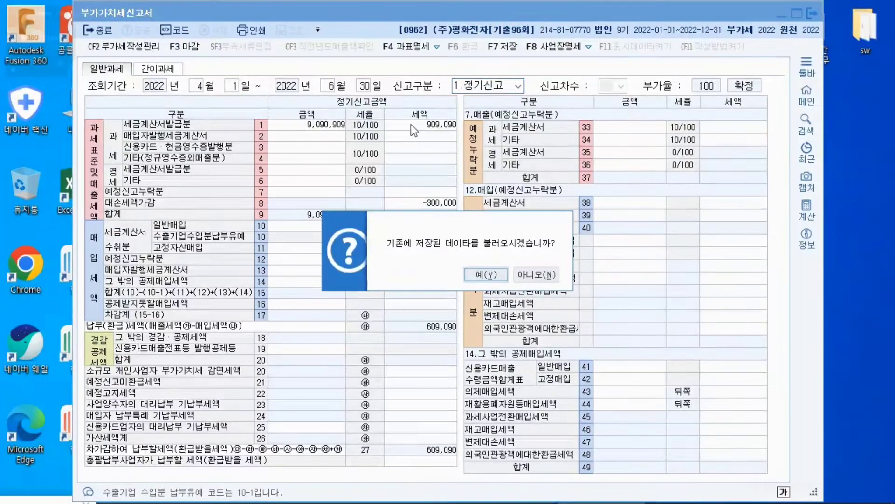
left_click(478, 273)
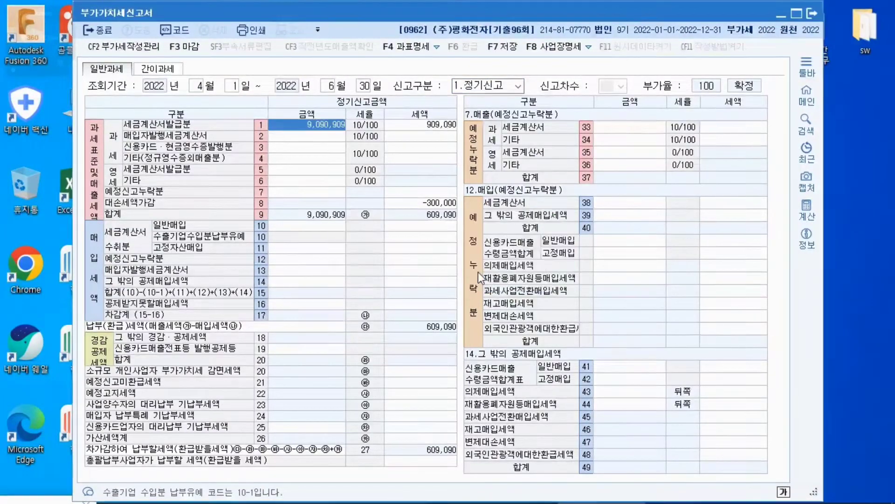
Enter -1,300,000 as the tax amount of the 대손세액가감 line in the 부가가치세신고서
left_click(418, 203)
type("-1,30")
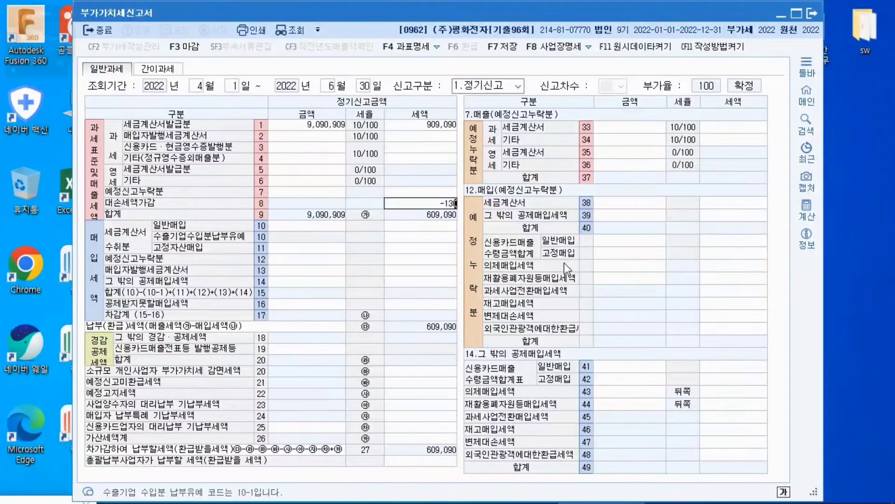
type("0,000")
key("Return")
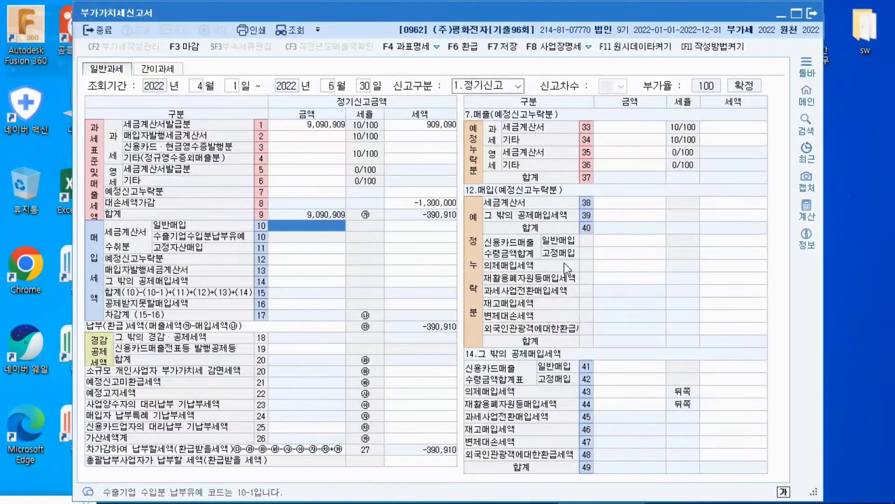
left_click(437, 205)
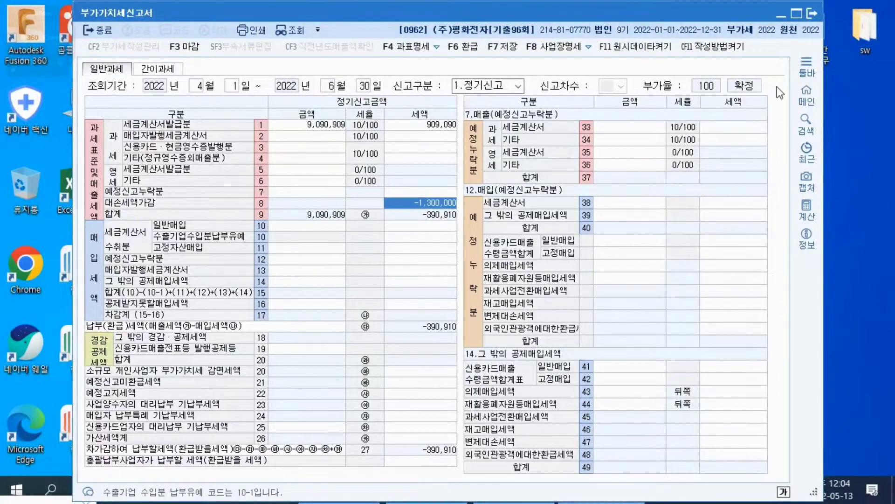
Check the 대손세액 total in the 대손세액공제신고서 against the 대손세액가감 line of the 부가가치세신고서
left_click(780, 16)
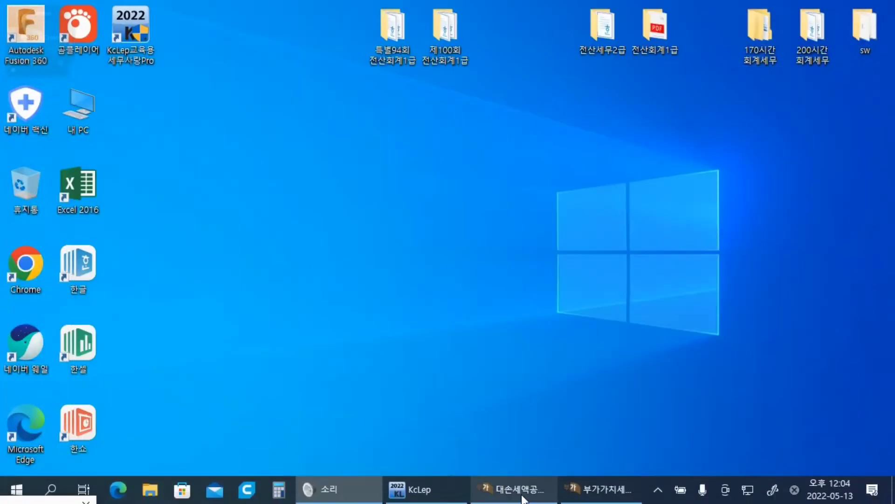
left_click(523, 490)
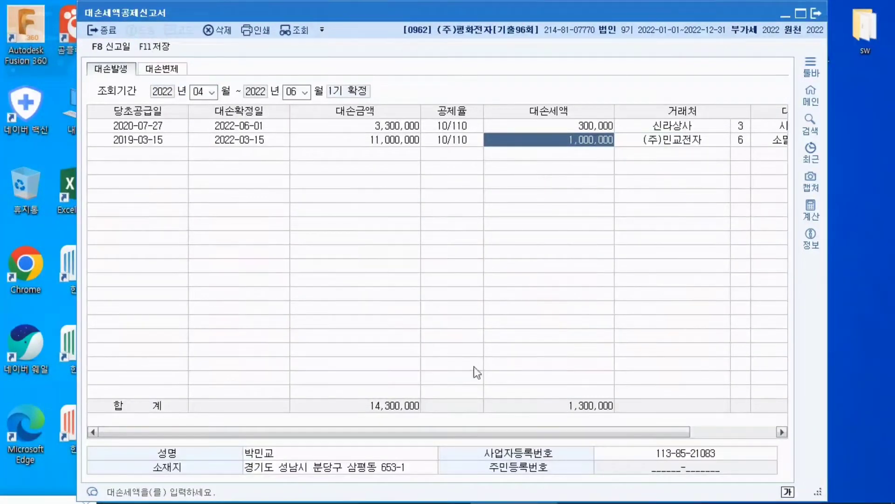
left_click(138, 155)
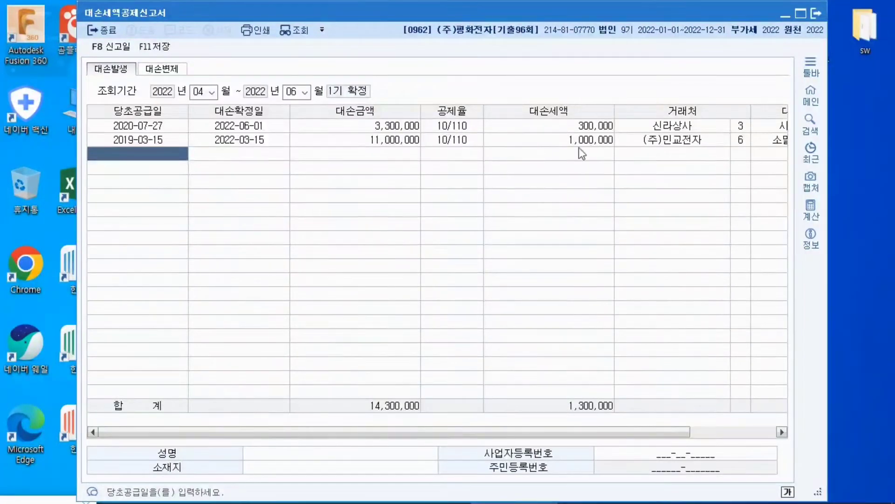
left_click(786, 17)
left_click(586, 489)
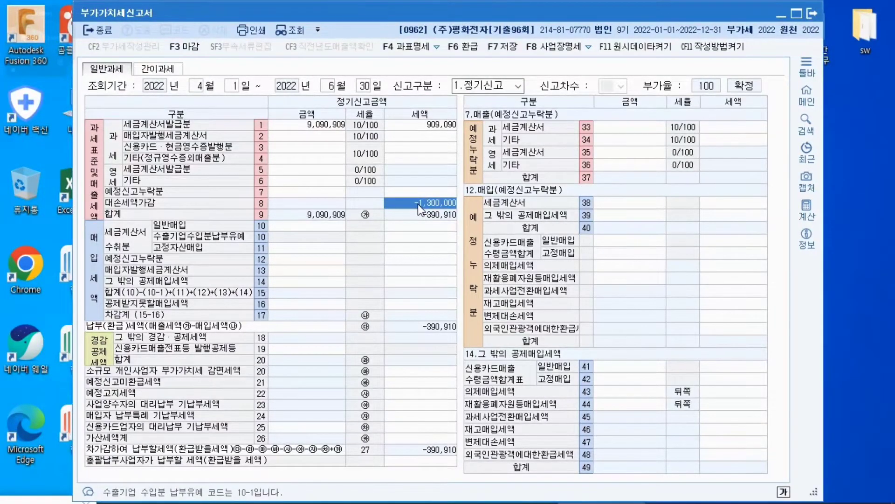
left_click(781, 18)
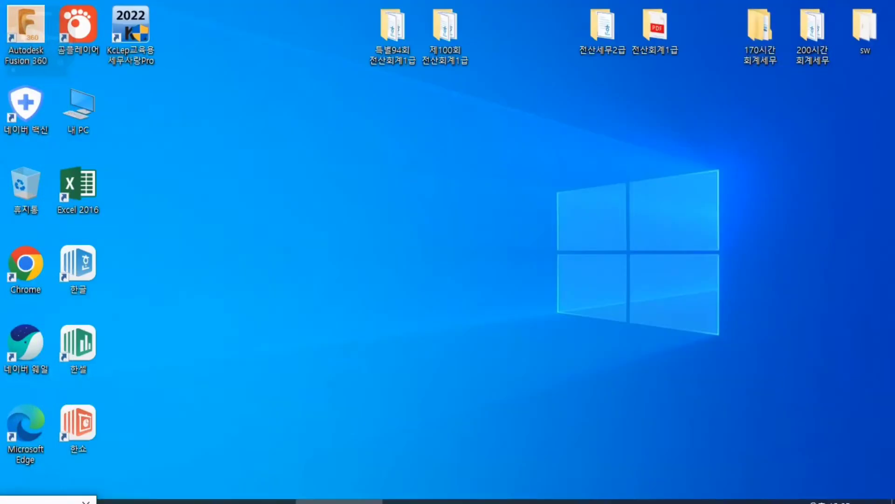
Return to the 대손세액공제신고서 and enter 당초공급일 2021-07-01 and 대손확정일 2022-05-31 in the third row
left_click(504, 490)
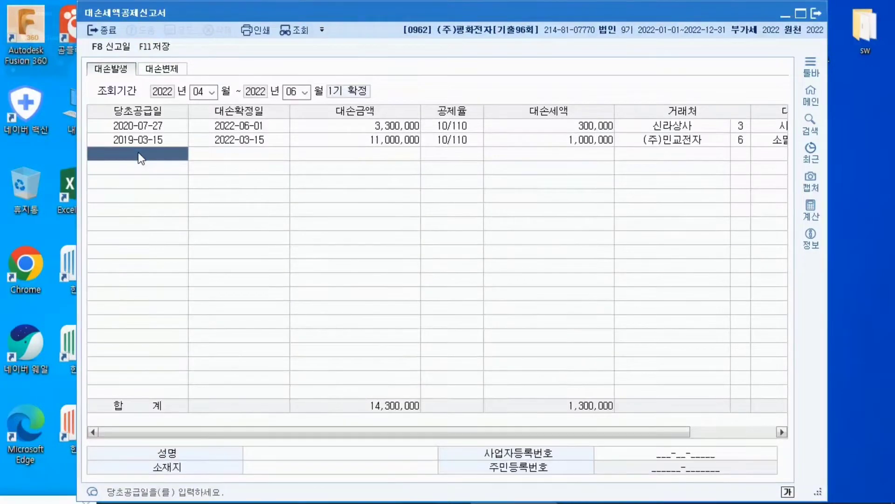
type("2021-  -")
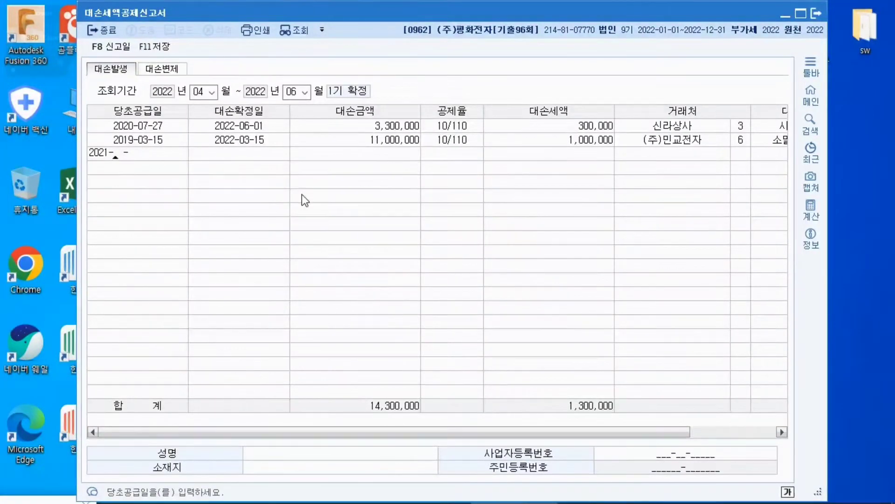
key("BackSpace")
key("BackSpace")
key("BackSpace")
type("07-01")
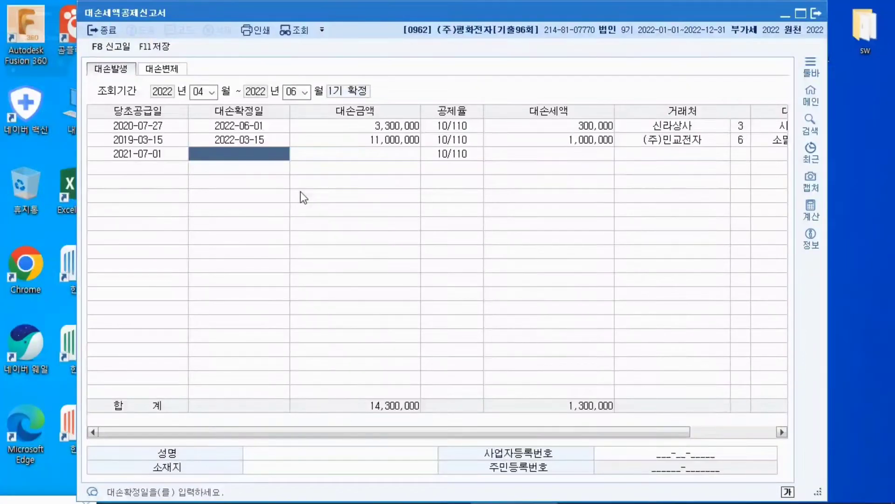
type("2022-0")
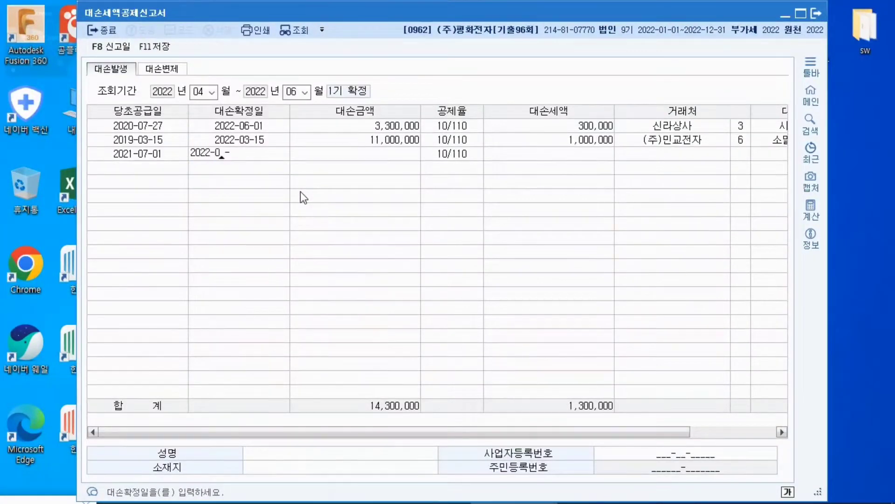
type("5-31")
key("Return")
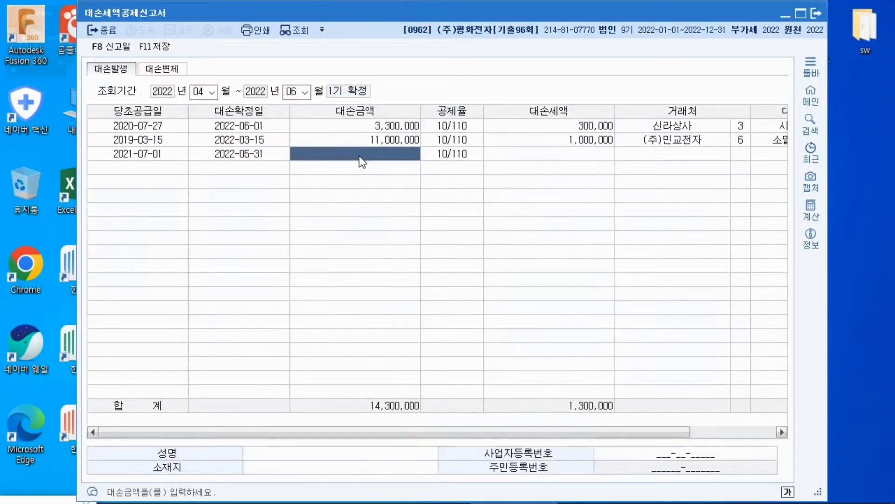
Enter -23,100,000 as the third row's 대손금액
type("-")
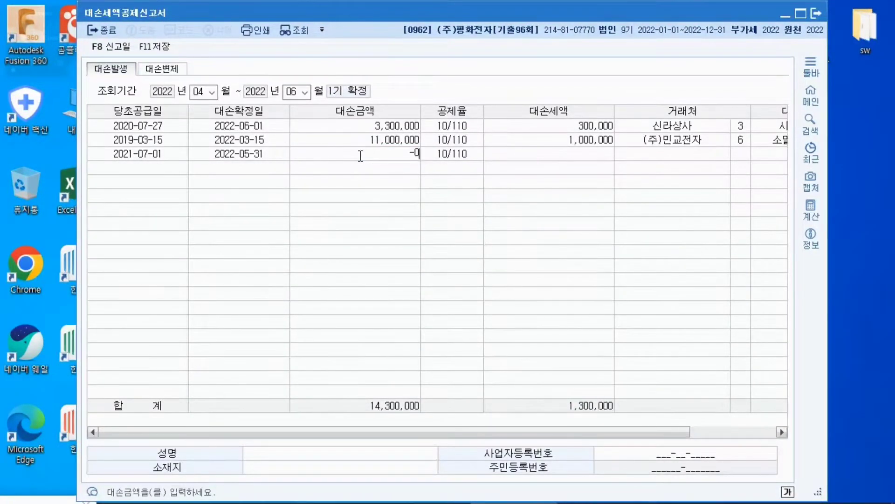
type("23,100,000")
key("Return")
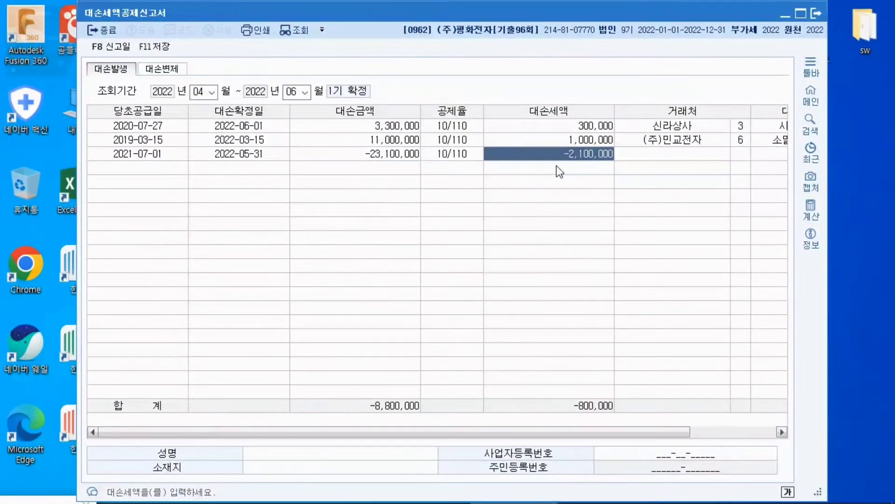
Look up 경건 in the customer list and assign (주)경건상사 as the third row's 거래처
left_click(645, 155)
key("F2")
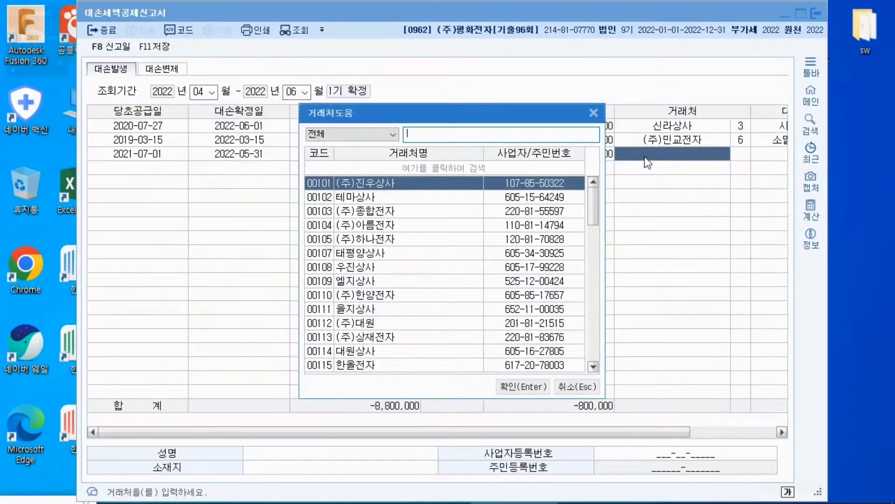
type("경강")
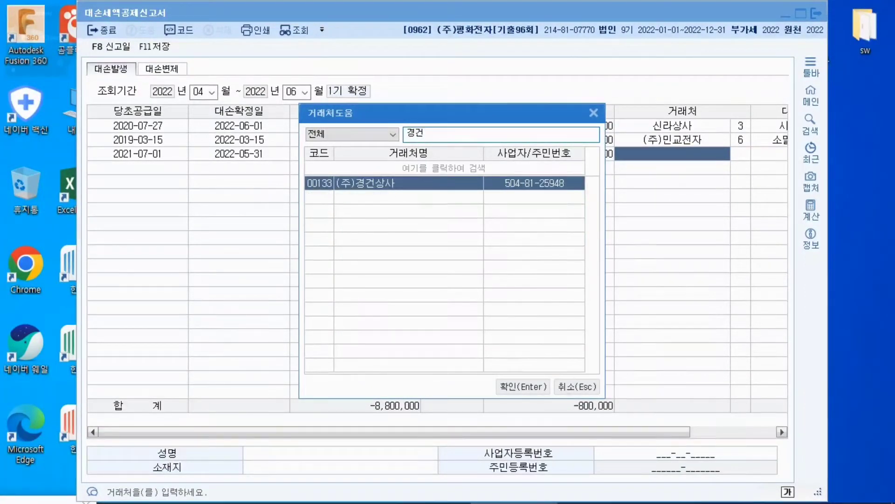
key("Return")
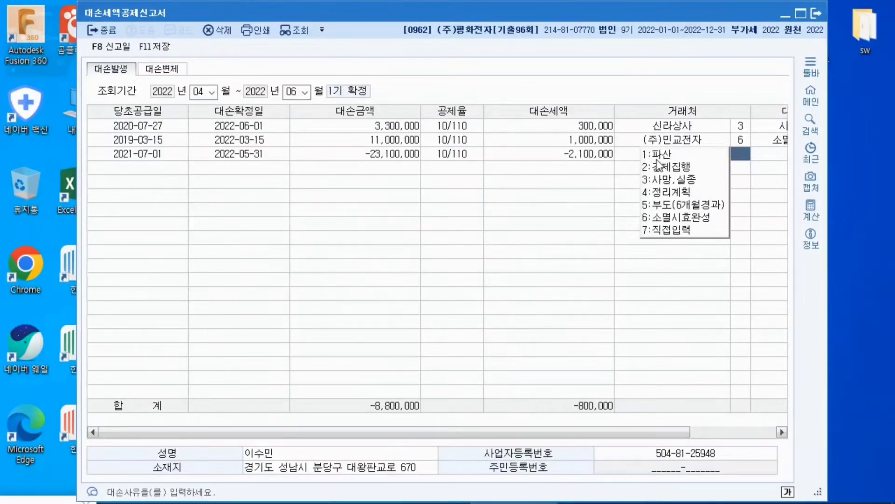
Choose 7:직접입력 for the third row's 대손사유 and enter 대손채권 일부회수 as the reason
left_click(680, 230)
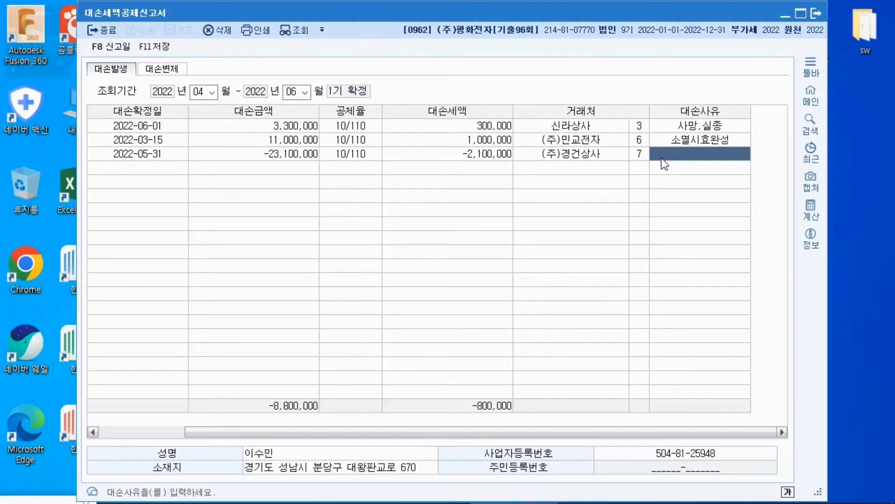
type("대손채")
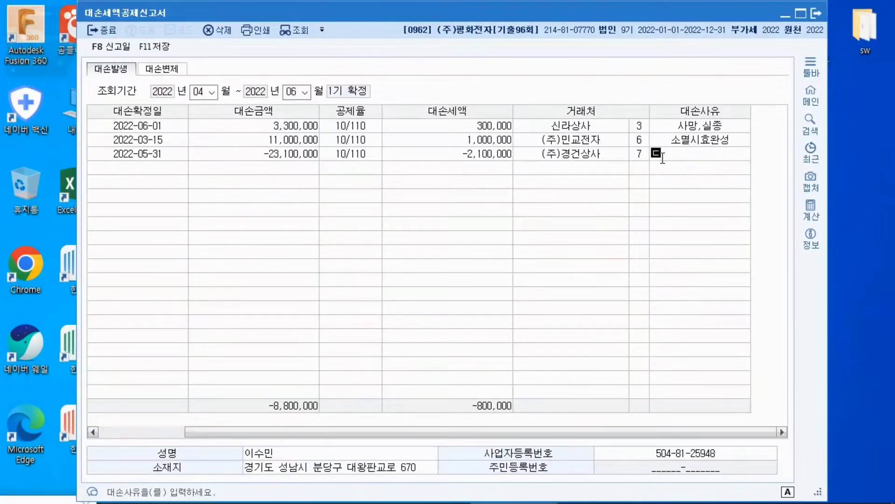
type("권 입")
type("부회")
type("수")
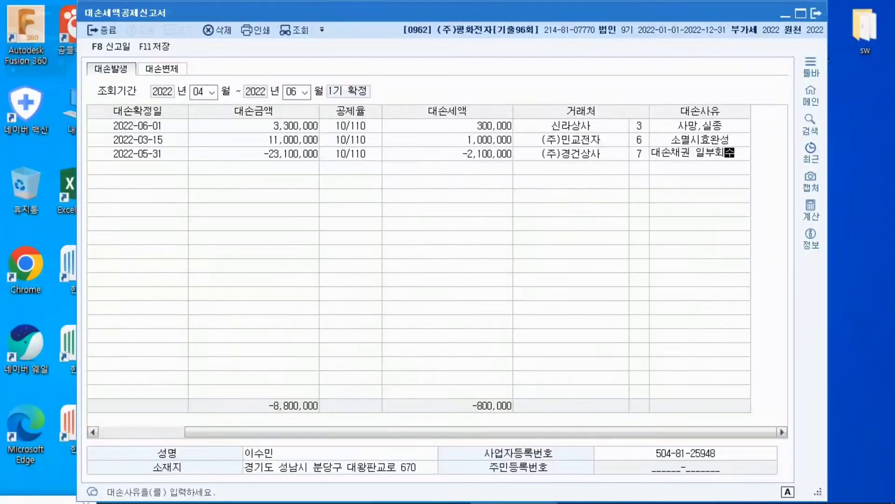
key("Return")
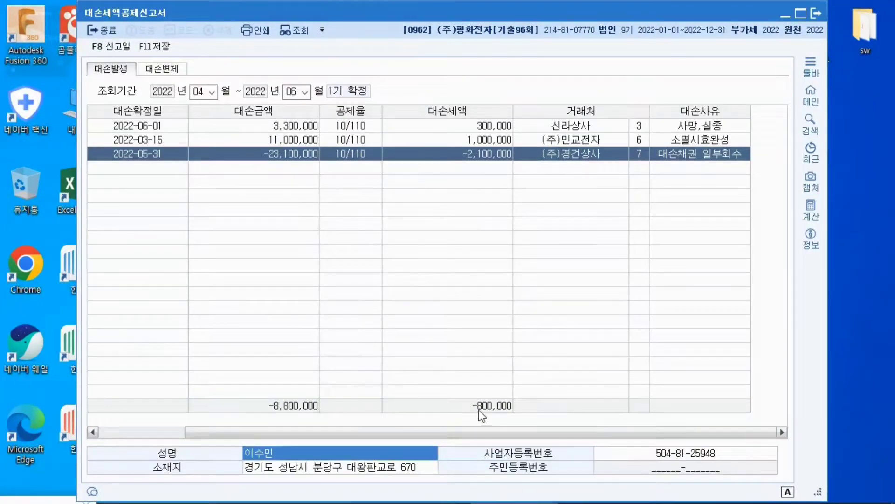
Review the three 대손세액 amounts and compare their total with the 대손세액가감 line of the 부가가치세신고서
left_click(497, 125)
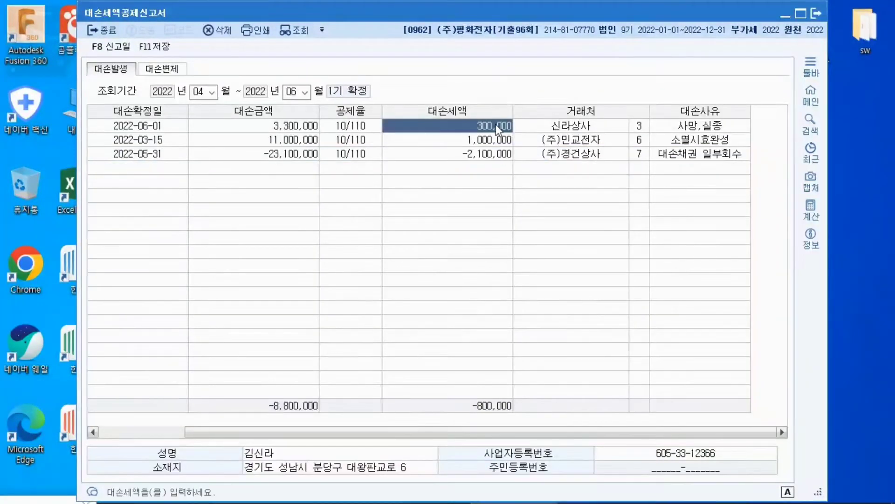
left_click(486, 136)
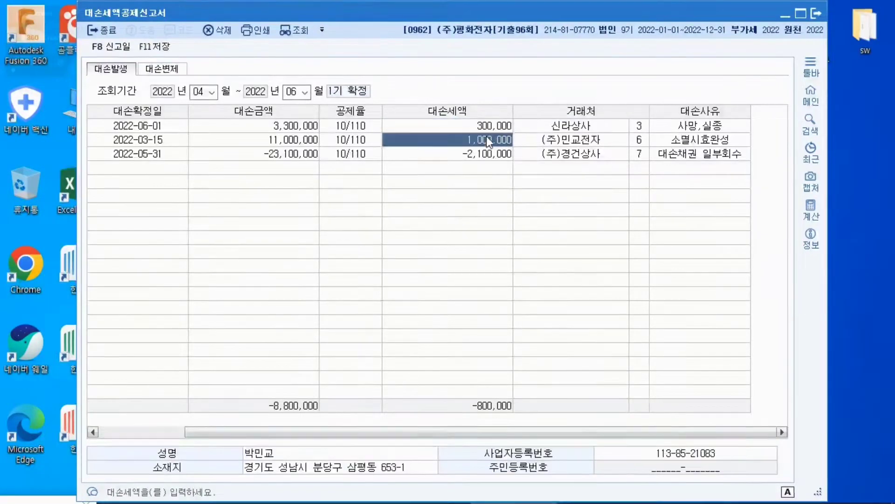
left_click(472, 159)
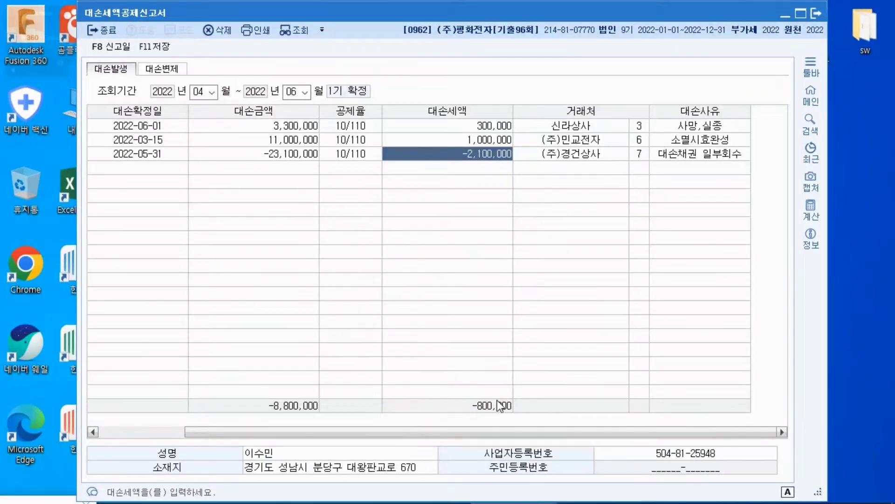
left_click(783, 15)
mouse_move(555, 499)
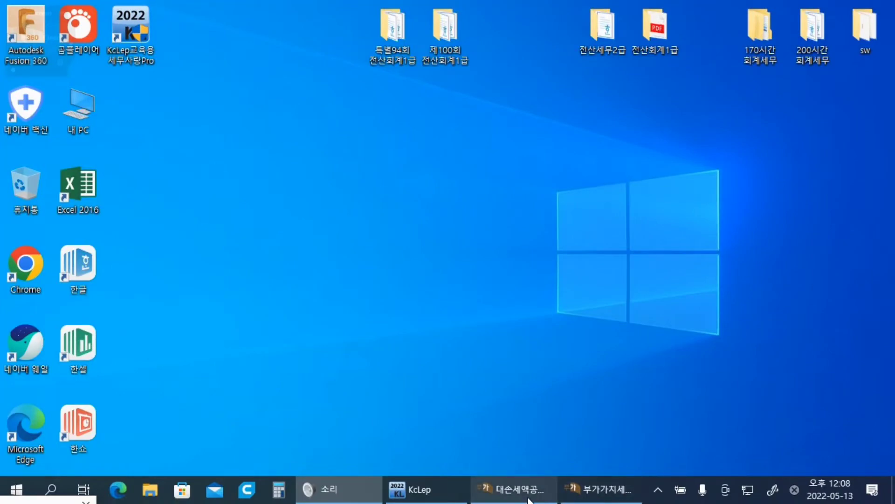
left_click(597, 490)
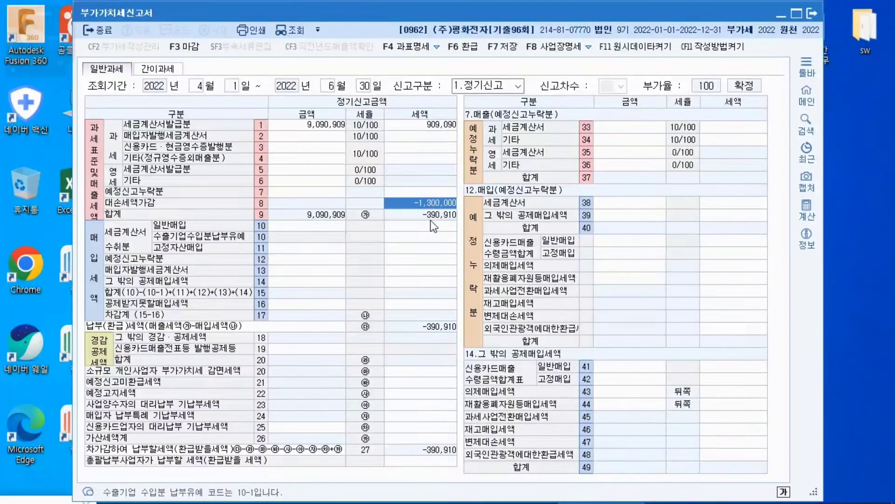
left_click(786, 13)
left_click(523, 497)
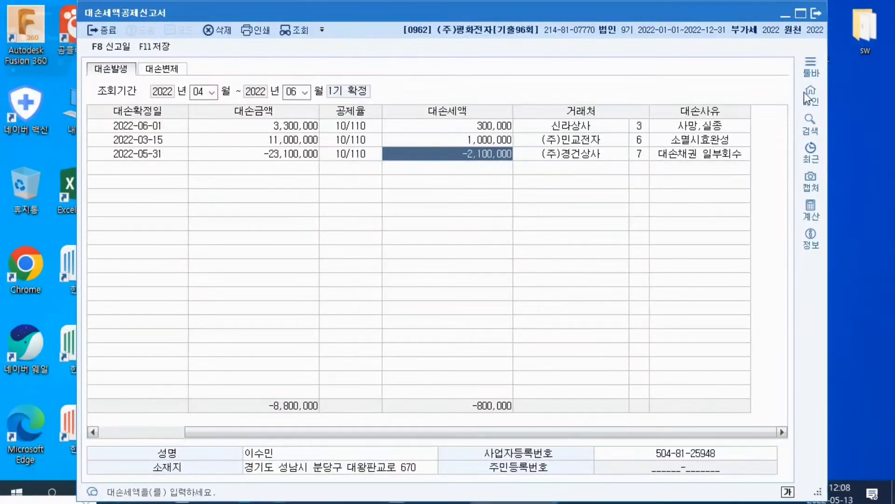
left_click(784, 16)
left_click(590, 497)
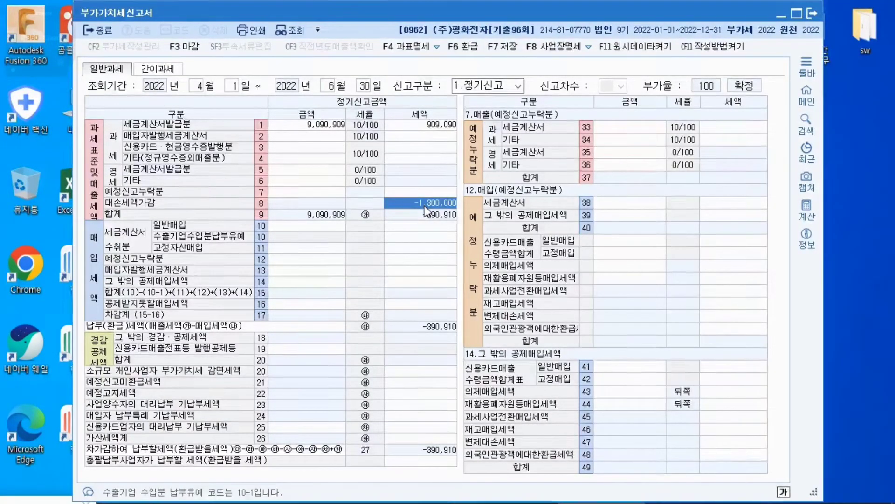
Return to the 대손세액공제신고서, then save and close it
left_click(781, 15)
left_click(503, 496)
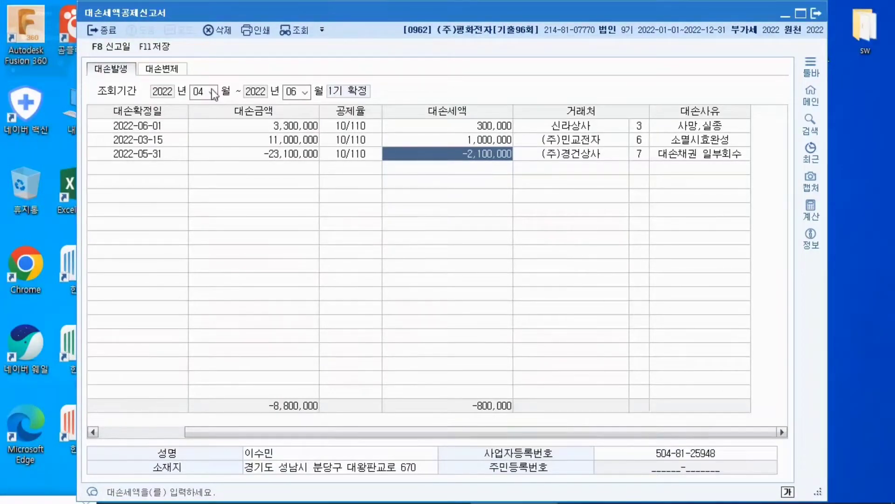
left_click(163, 50)
left_click(817, 14)
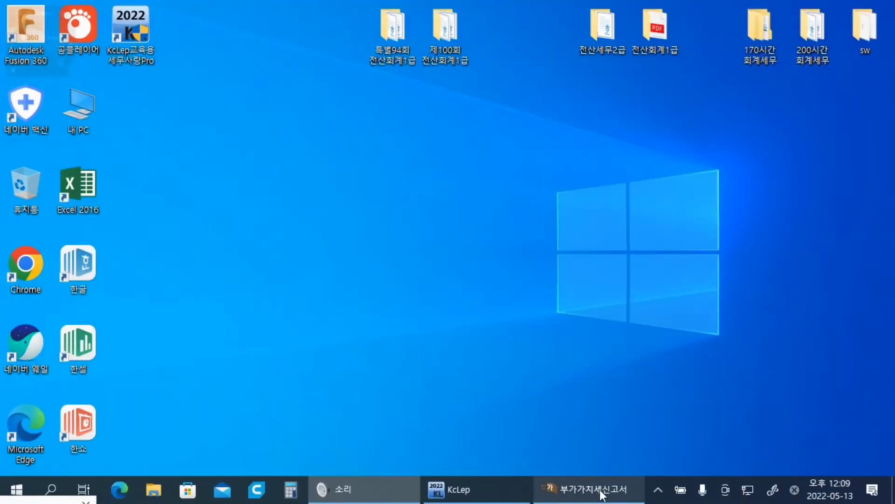
Bring up the 부가가치세신고서 and close it without saving its data
left_click(602, 493)
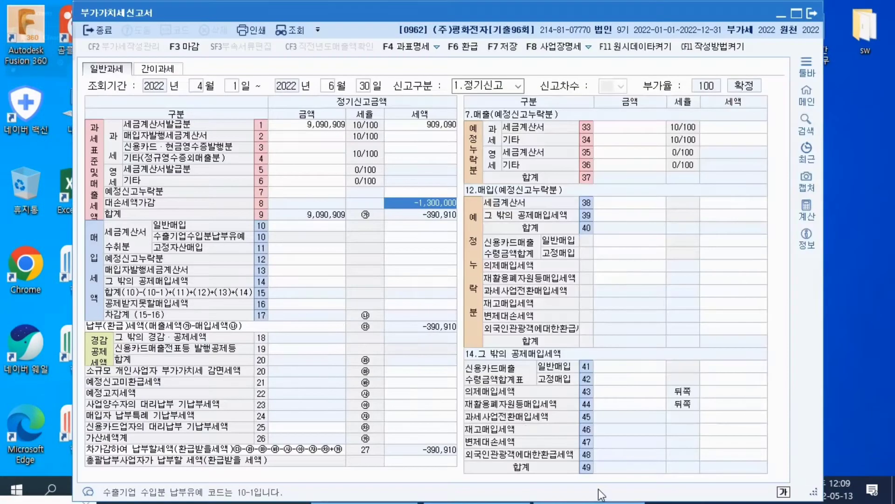
left_click(812, 14)
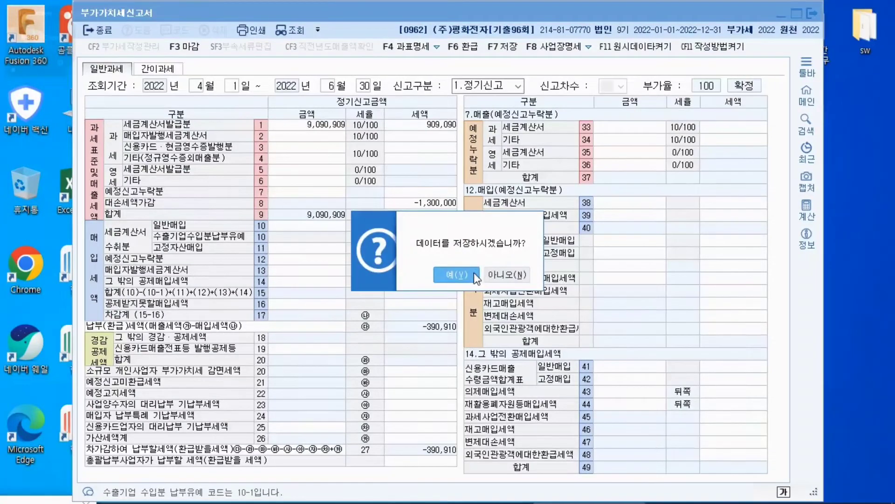
left_click(496, 274)
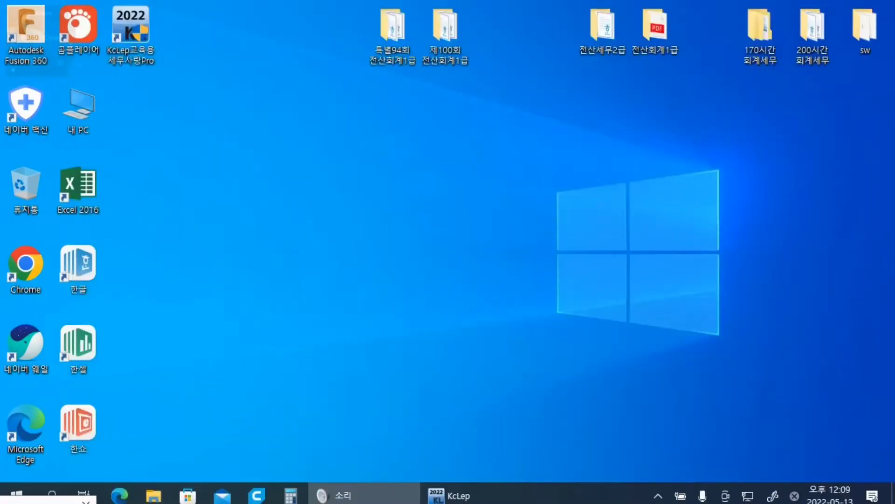
Reopen the 부가가치세신고서 for 2022-04-01 to 2022-06-30 without loading the saved data and check the 대손세액가감 tax amount
left_click(484, 491)
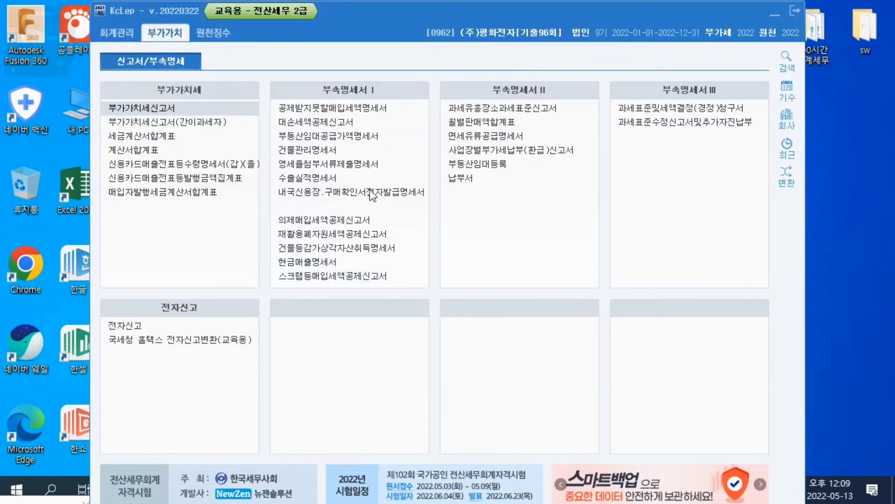
left_click(186, 105)
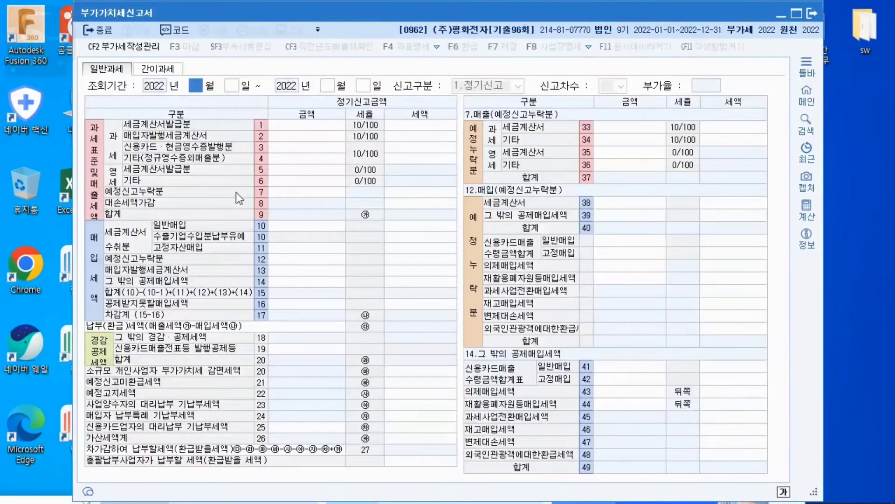
type("4")
key("Return")
type("1")
key("Return")
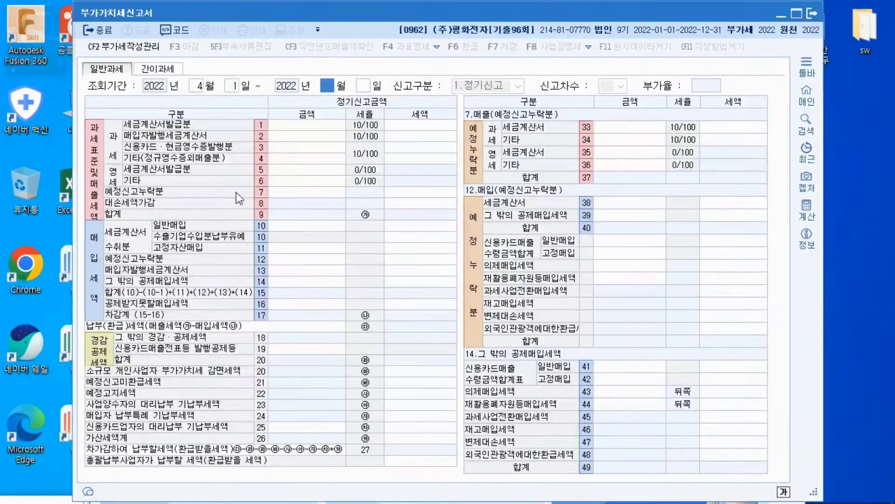
type("6")
key("Return")
type("30")
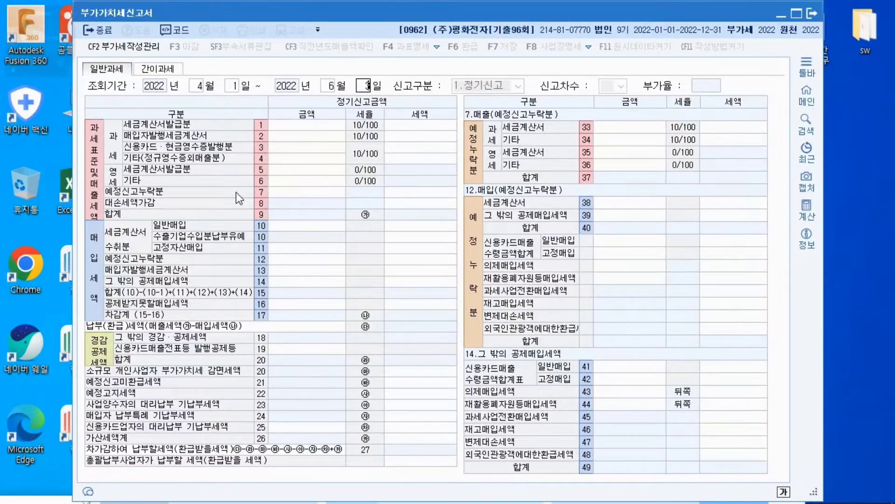
key("Return")
key("Return")
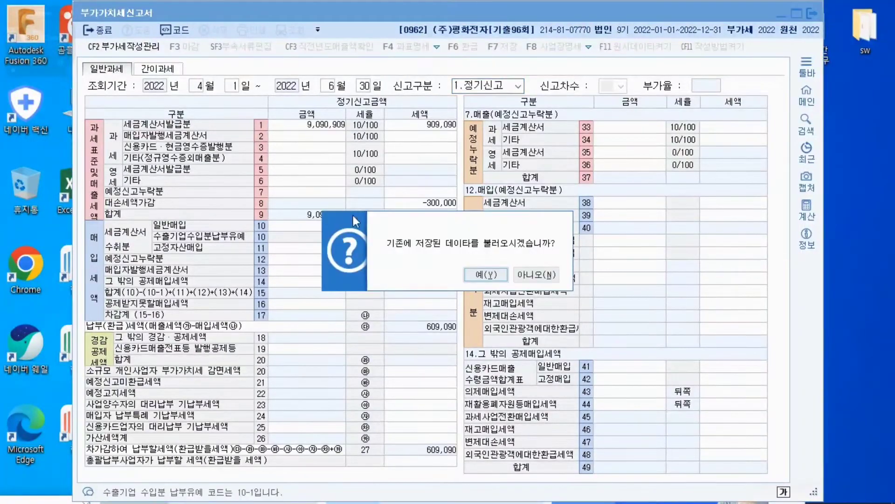
left_click(546, 279)
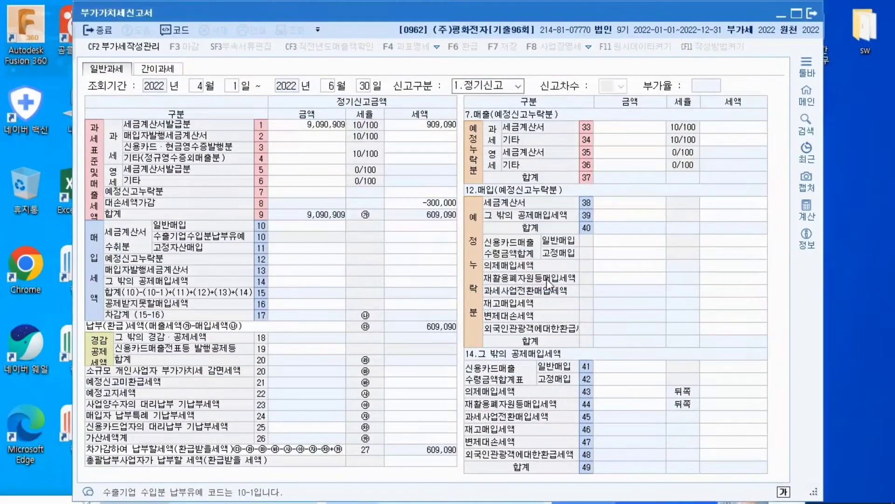
left_click(437, 203)
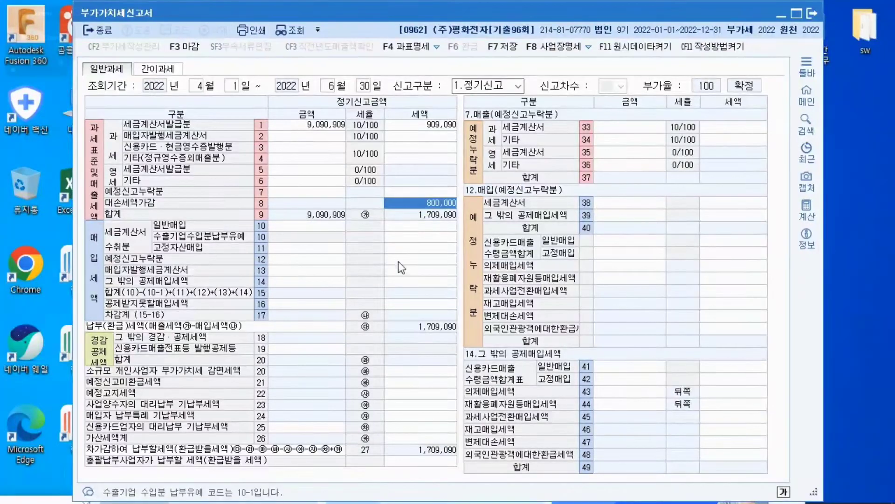
left_click(428, 130)
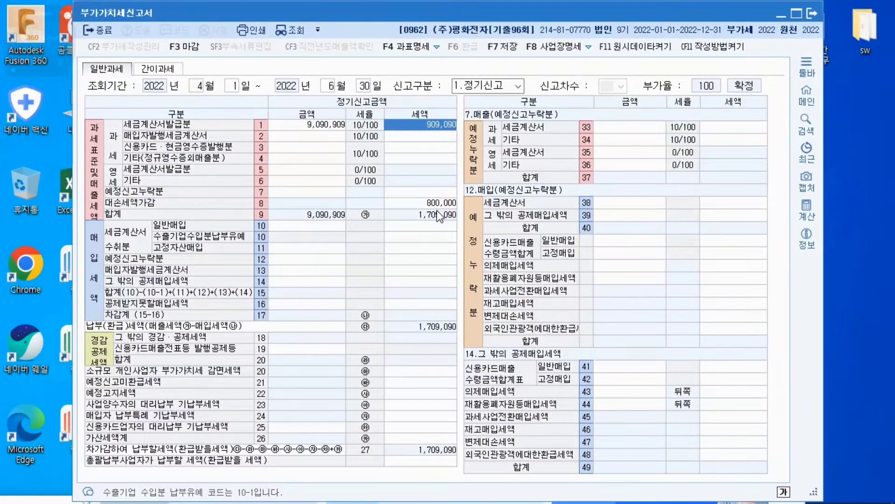
mouse_move(27, 54)
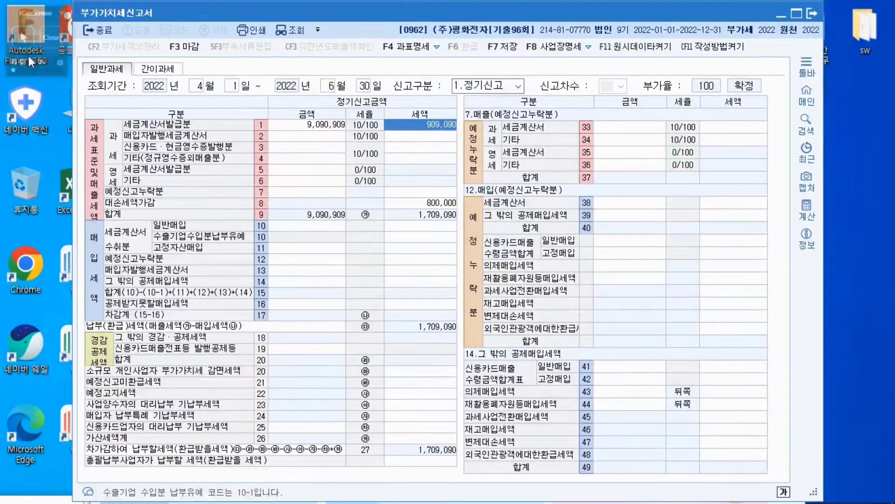
left_click(62, 13)
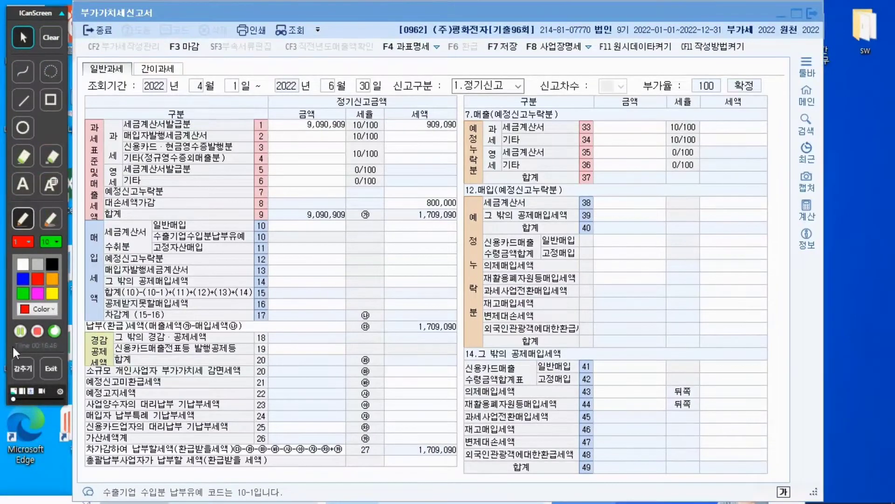
left_click(18, 330)
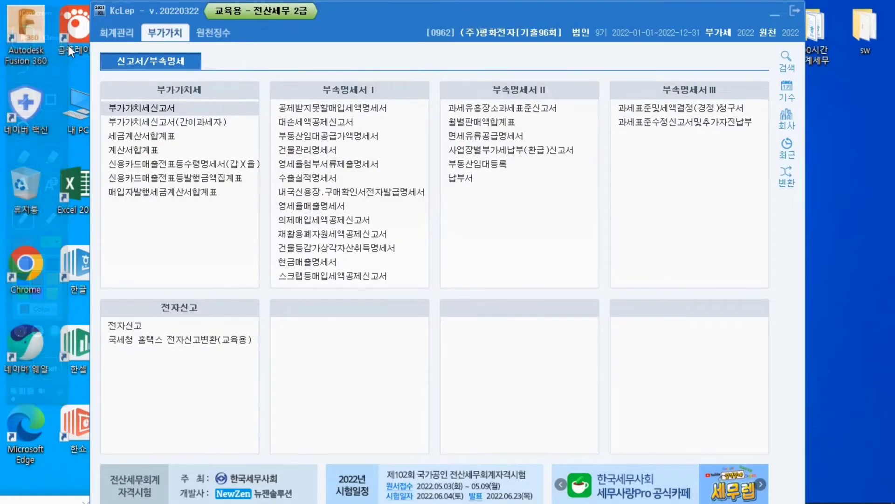
left_click(62, 14)
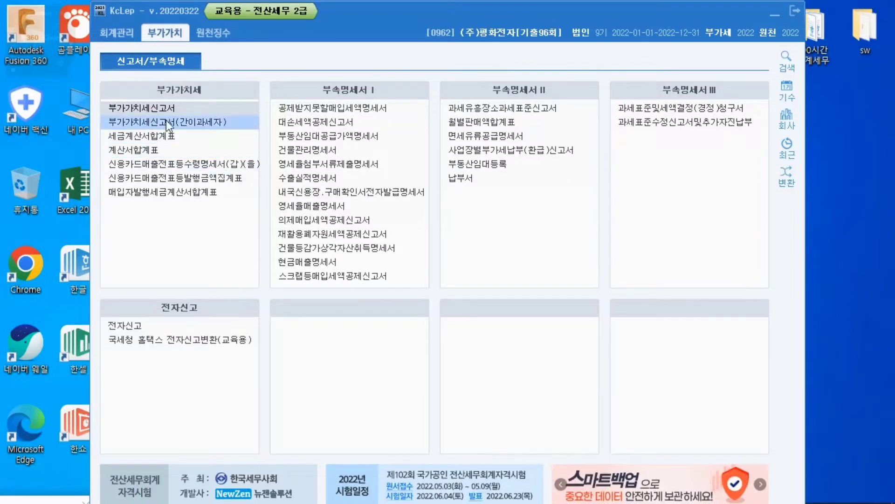
Open the 부가가치세신고서 for the period 2022-10-01 to 2022-12-31
left_click(164, 104)
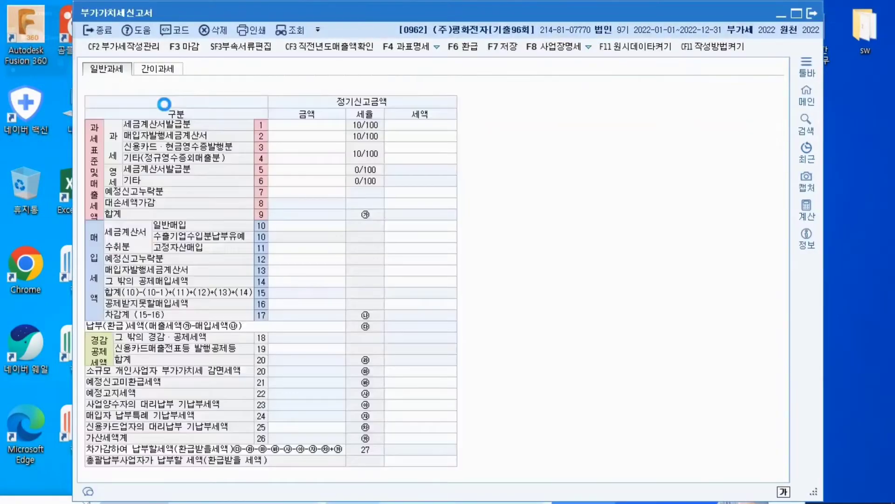
type("10")
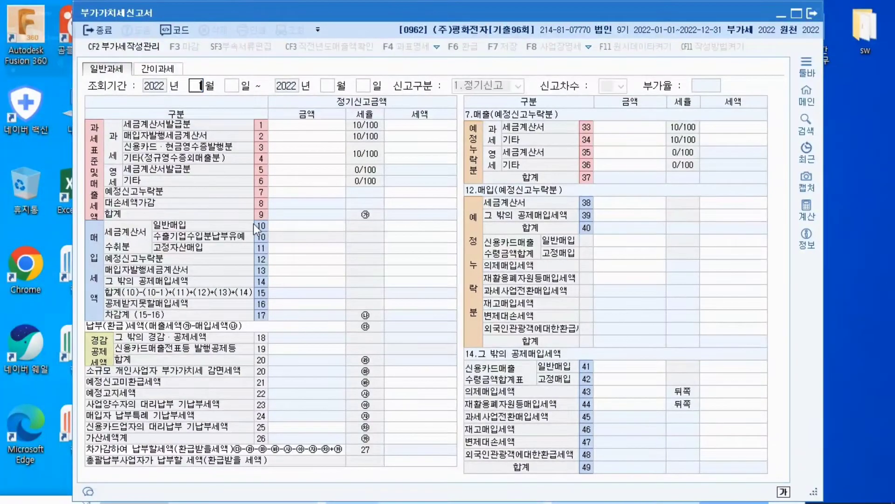
key("Return")
type("1")
key("Return")
type("12")
key("Return")
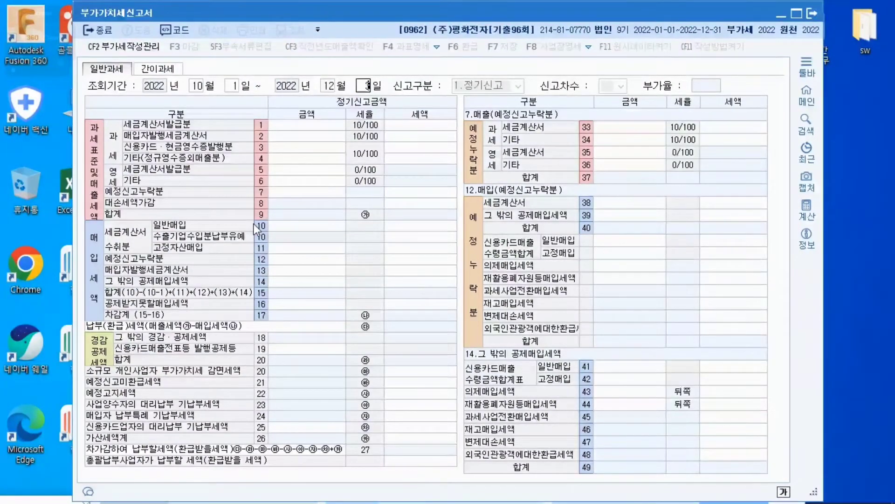
key("Return")
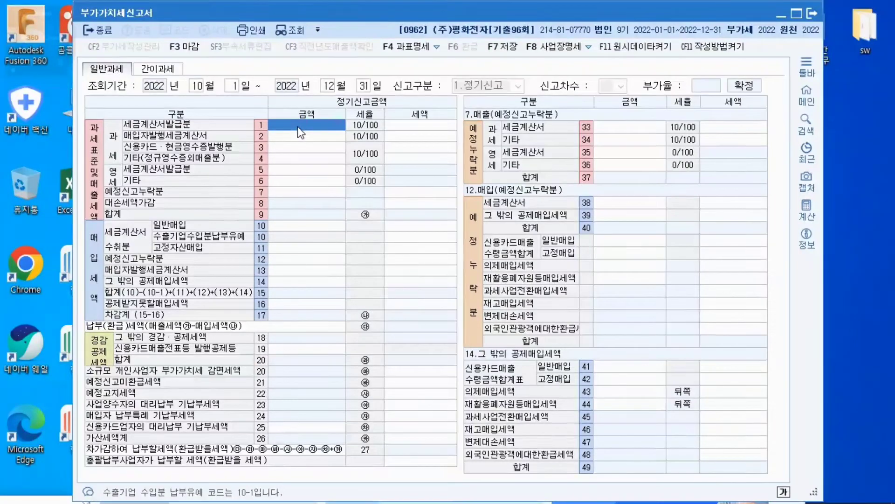
Enter 350,000,000 as the taxable 세금계산서발급분 sales amount and raise it to 375,000,000
type("350,000,")
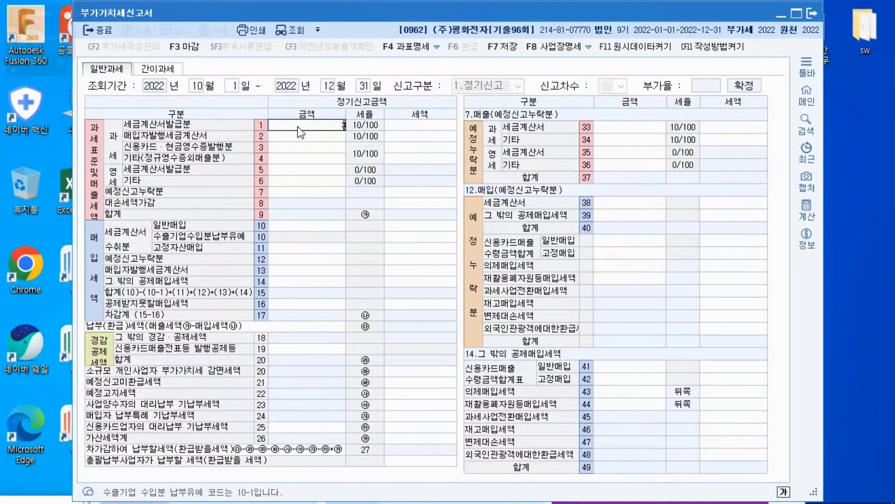
type("000")
key("Return")
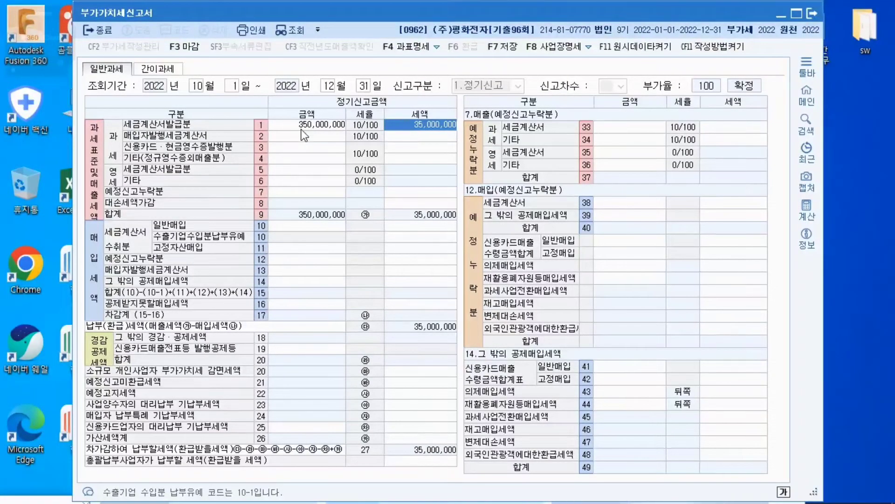
left_click(320, 129)
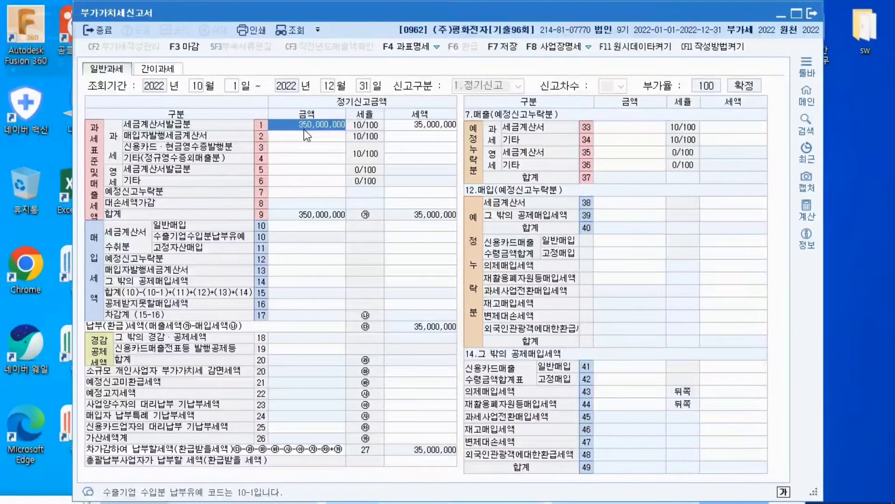
type("375000000")
key("Return")
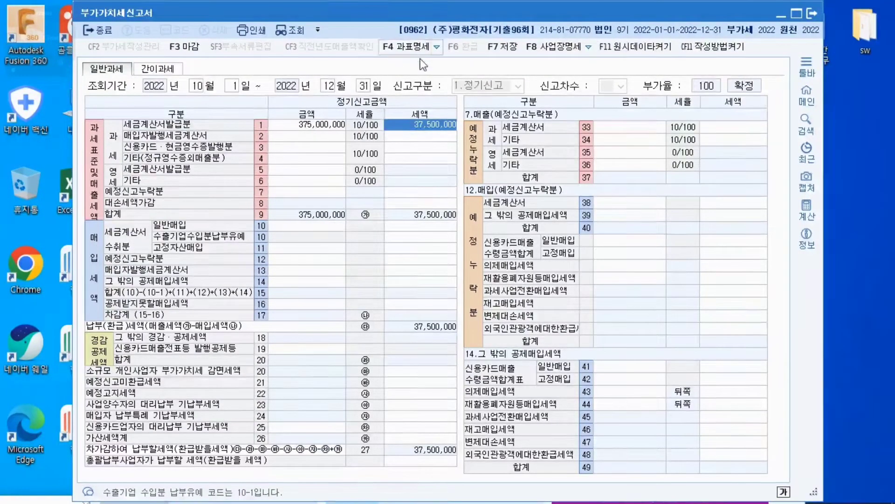
left_click(336, 127)
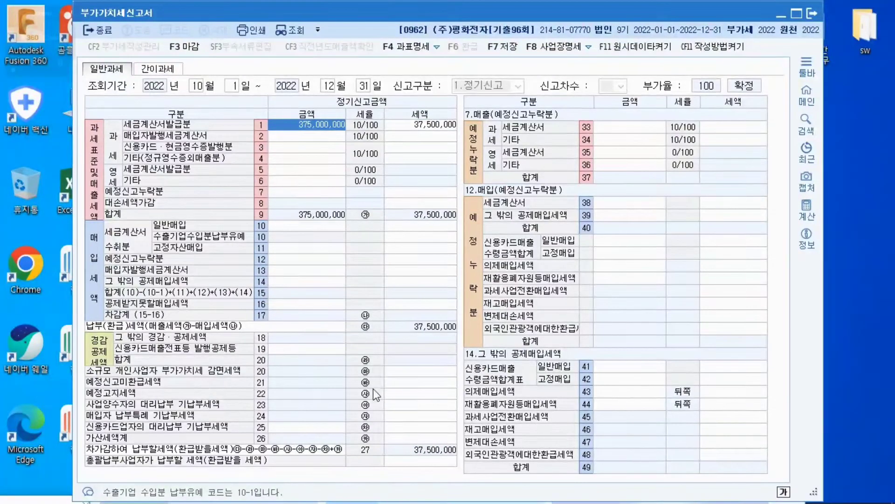
Bring up the 가산세명세 for the 가산세계 line and compare its 지연발급 등 and 미발급 등 rows
left_click(406, 442)
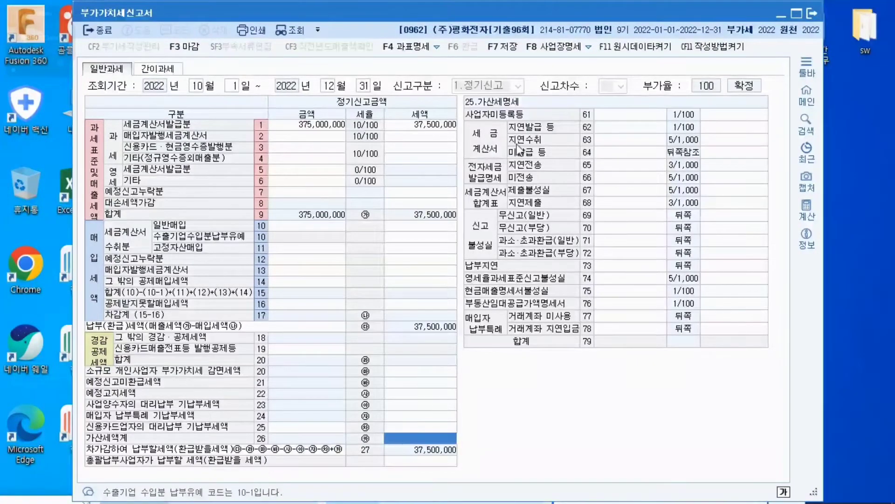
left_click(609, 153)
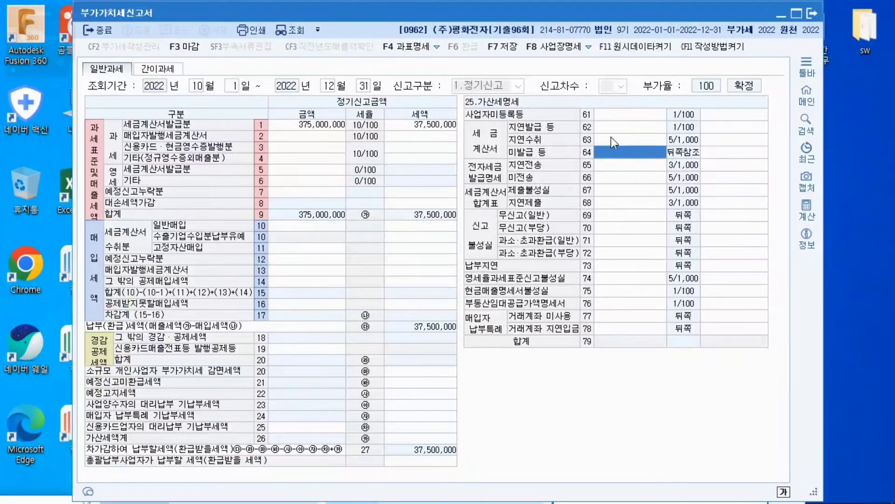
left_click(612, 128)
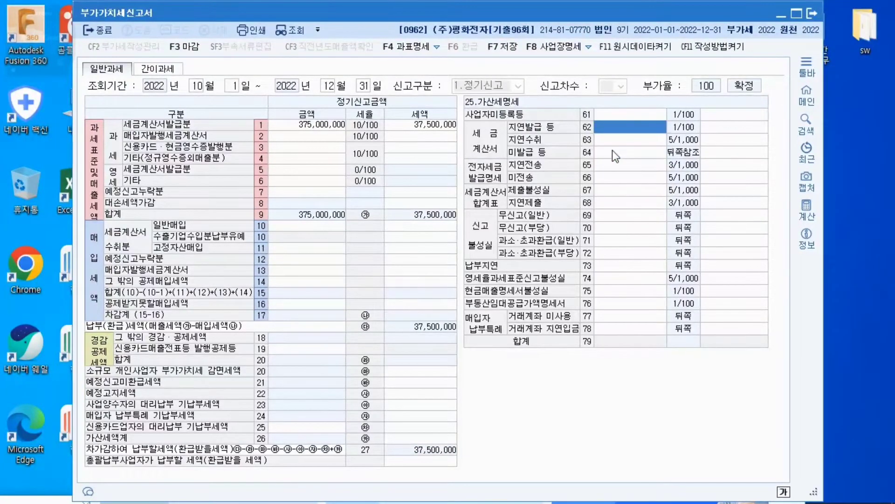
left_click(612, 150)
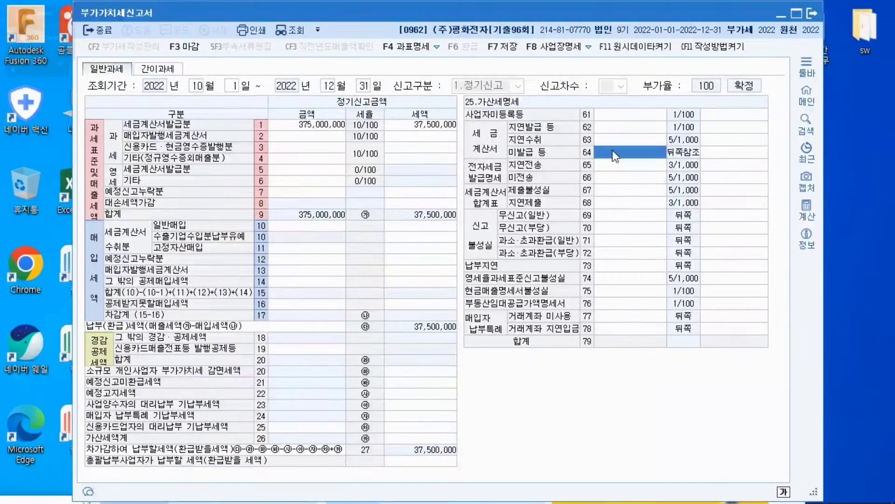
left_click(614, 129)
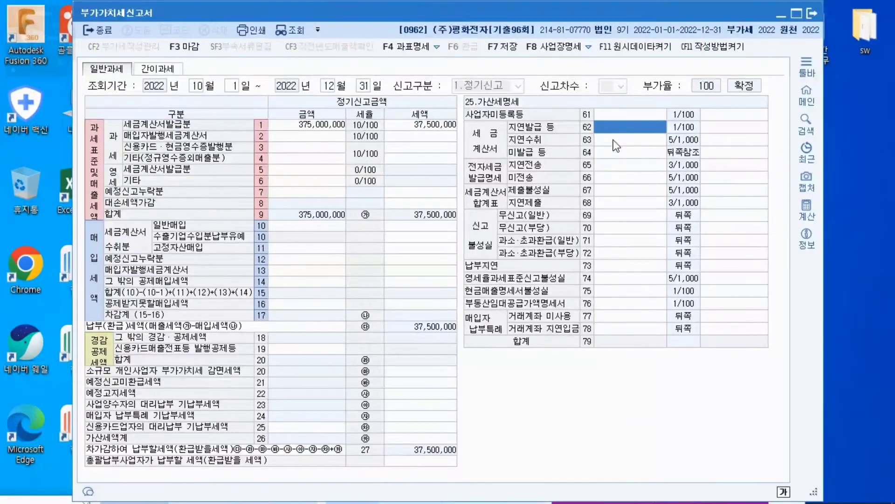
left_click(616, 154)
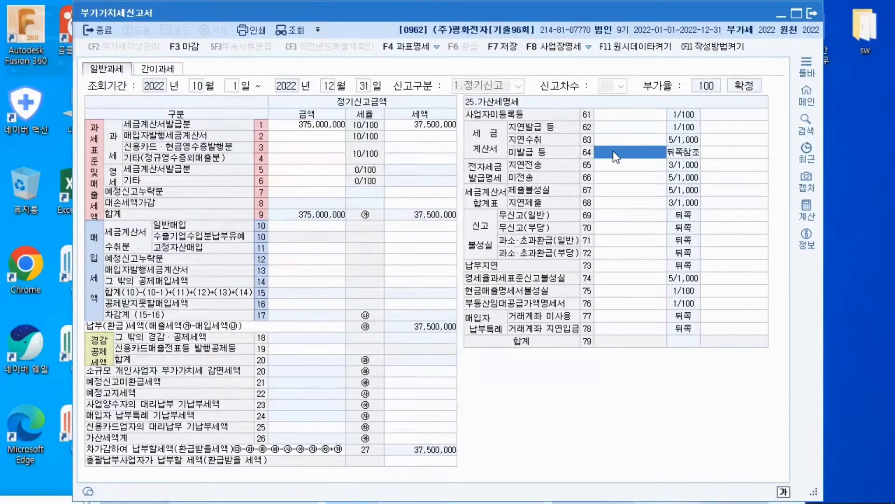
Try 25,000,000 with a 250,000 penalty on the 미발급 등 line, and clear both amounts
type("25000000")
key("Return")
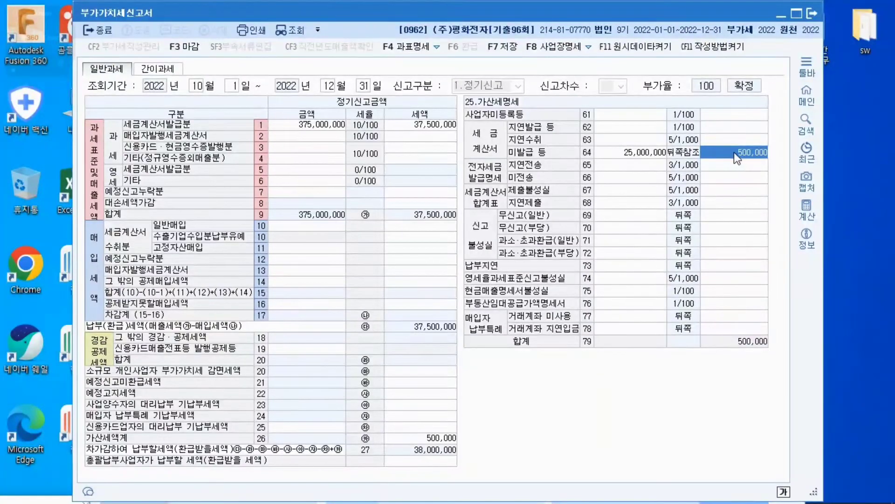
type("250000")
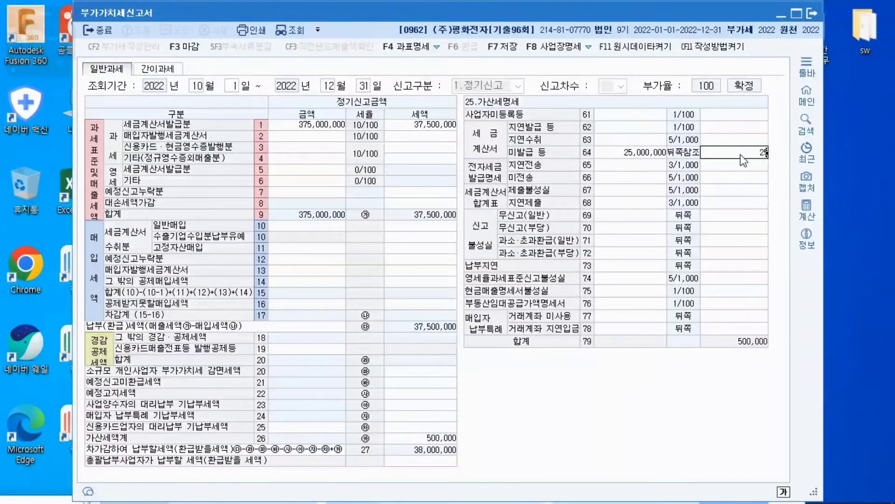
key("Return")
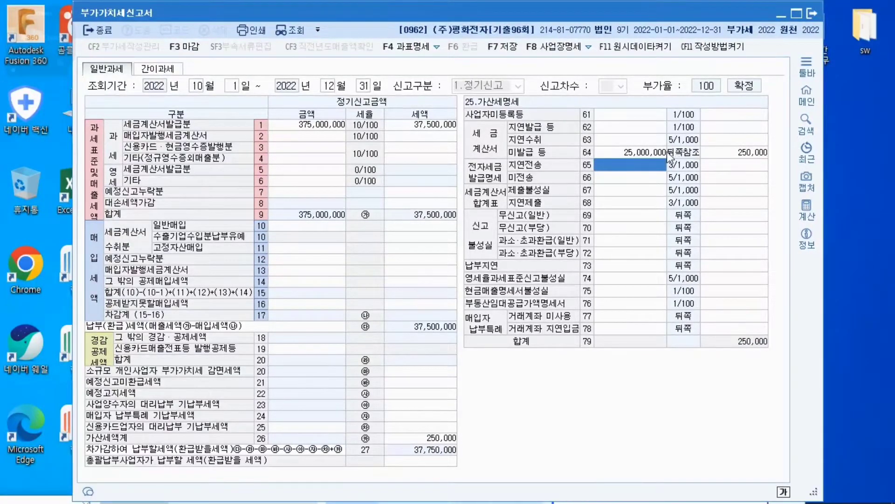
left_click(654, 153)
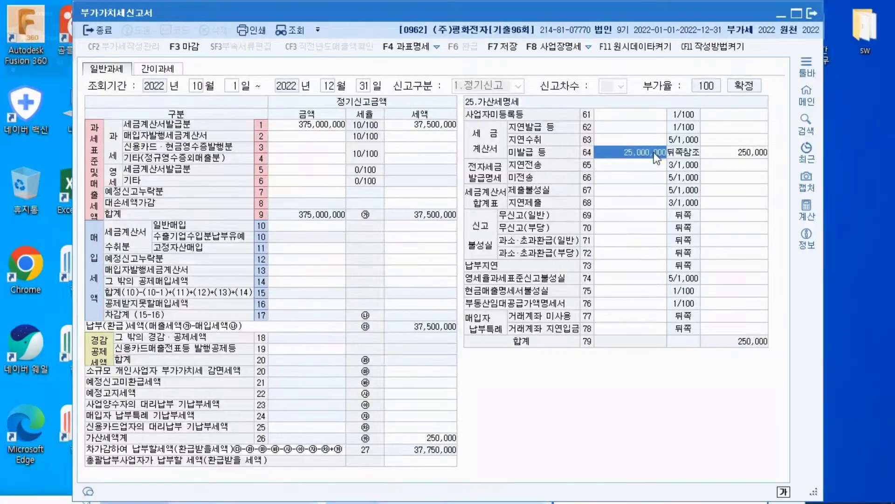
key("Delete")
left_click(721, 149)
key("Delete")
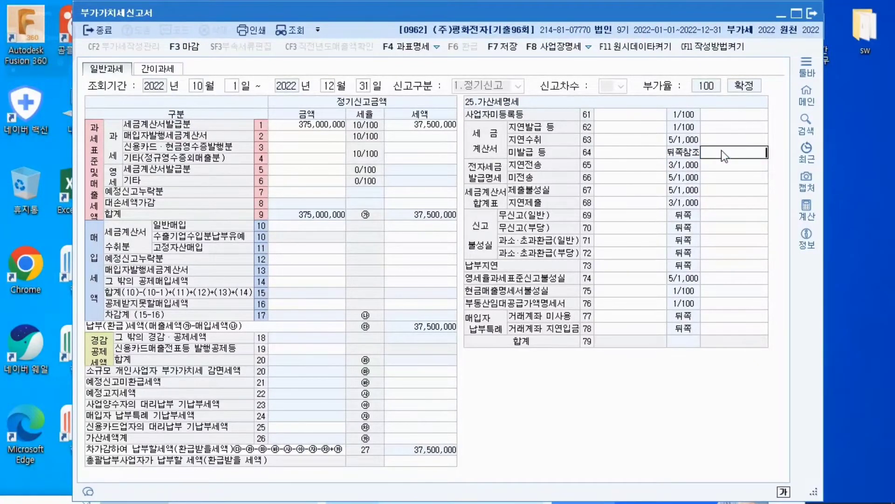
Try 25,000,000 on the 지연발급 등 line of the 가산세명세, and clear that line
left_click(625, 124)
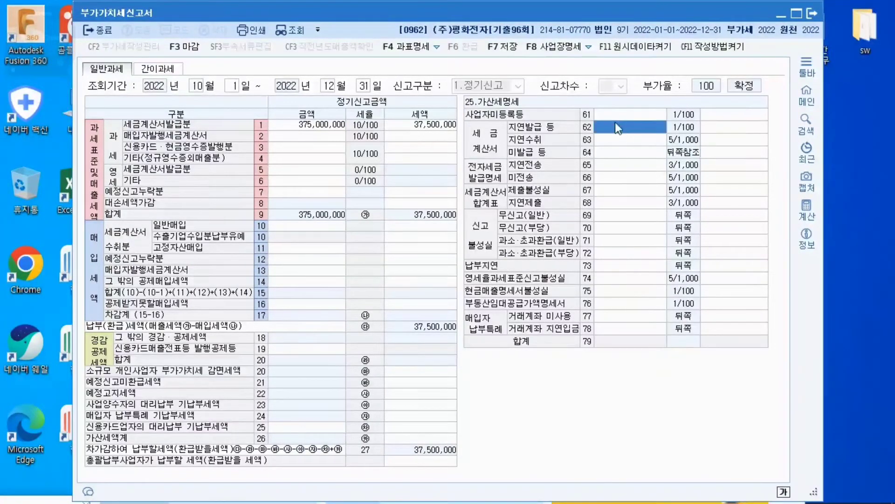
type("25,000,000")
key("Return")
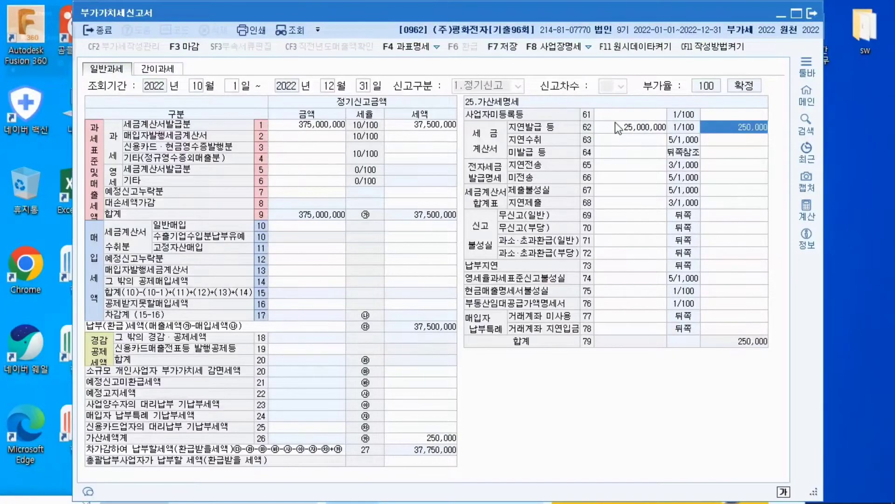
left_click(643, 125)
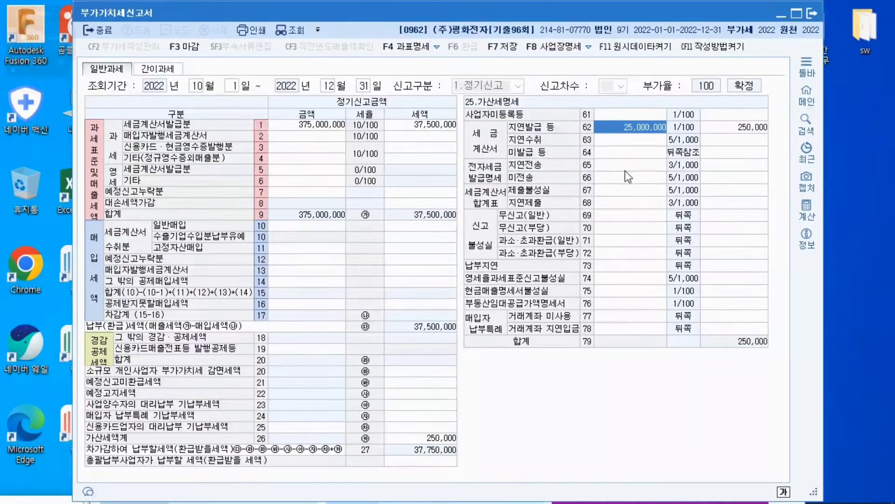
key("BackSpace")
left_click(736, 127)
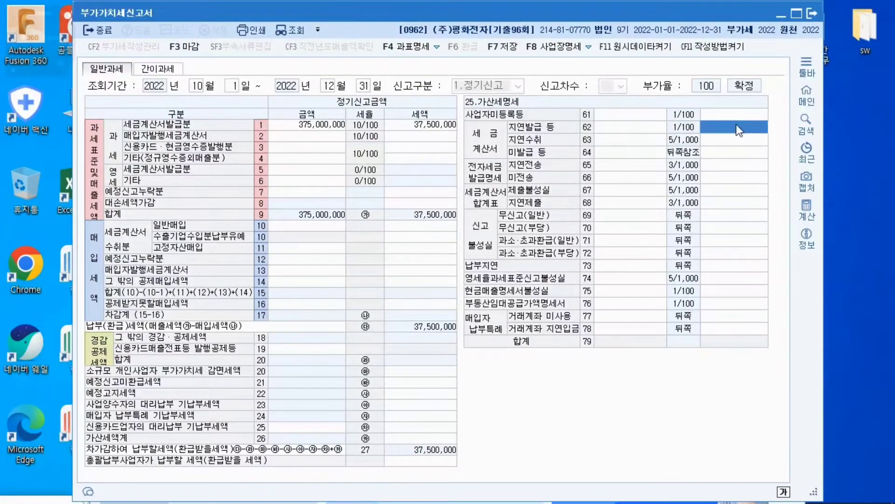
Enter 25,000,000 with a 250,000 penalty on the 미발급 등 line and check the 가산세계 line of the return
left_click(612, 153)
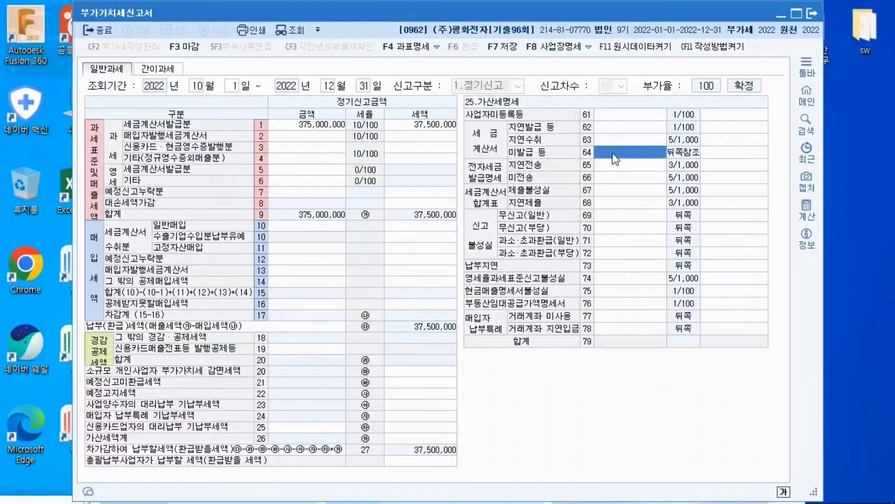
type("25,000,000")
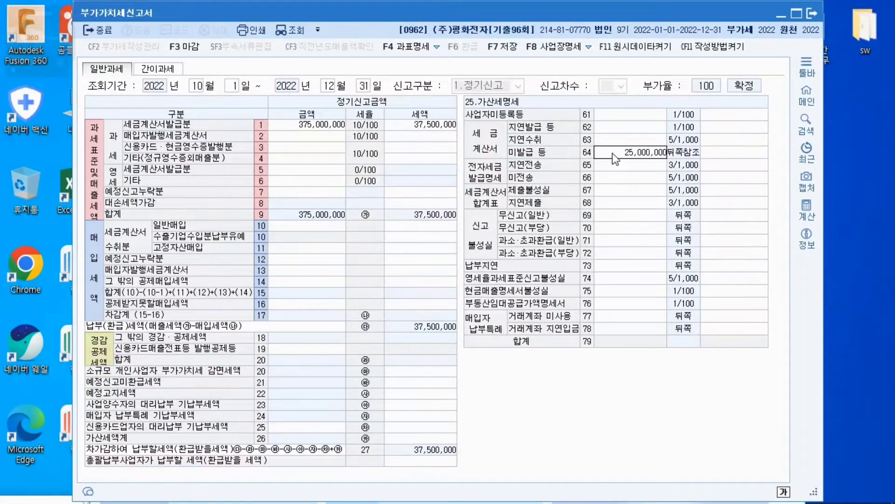
key("Return")
type("2500000")
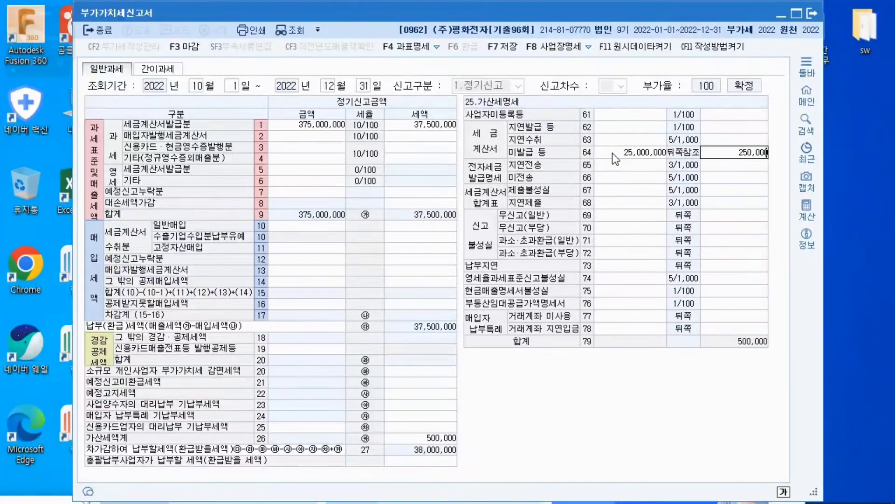
key("Return")
left_click(612, 153)
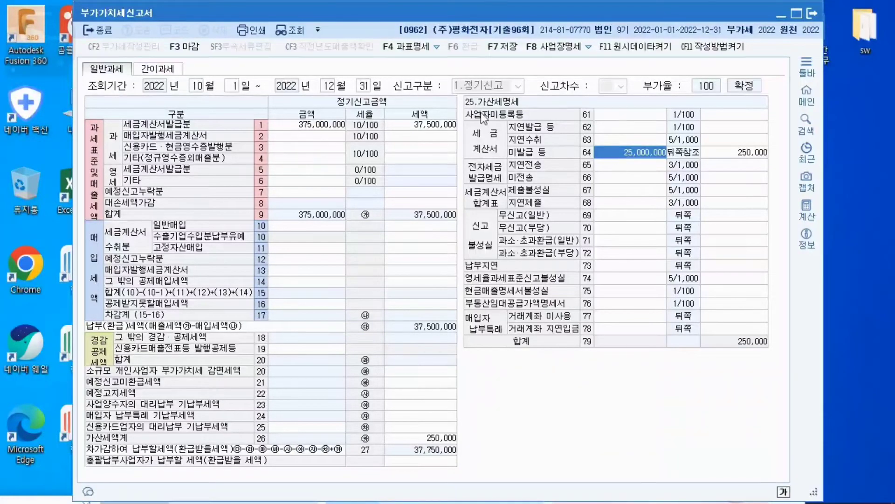
left_click(307, 136)
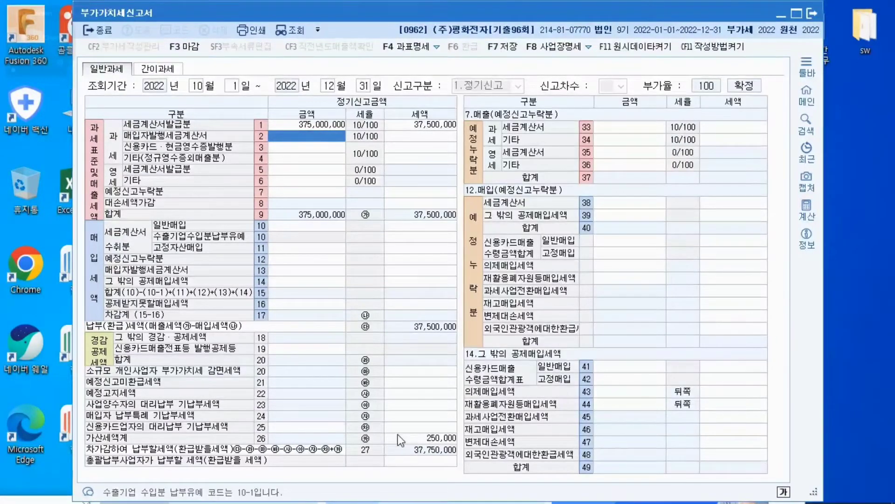
left_click(420, 438)
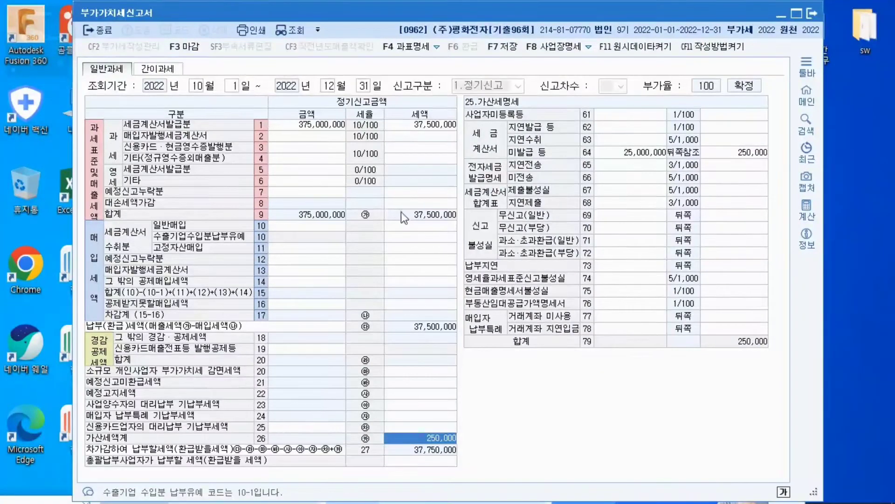
Enter 290,000,000 with 29,000,000 tax on the 일반매입 line of the 세금계산서 수취분 purchases
left_click(308, 226)
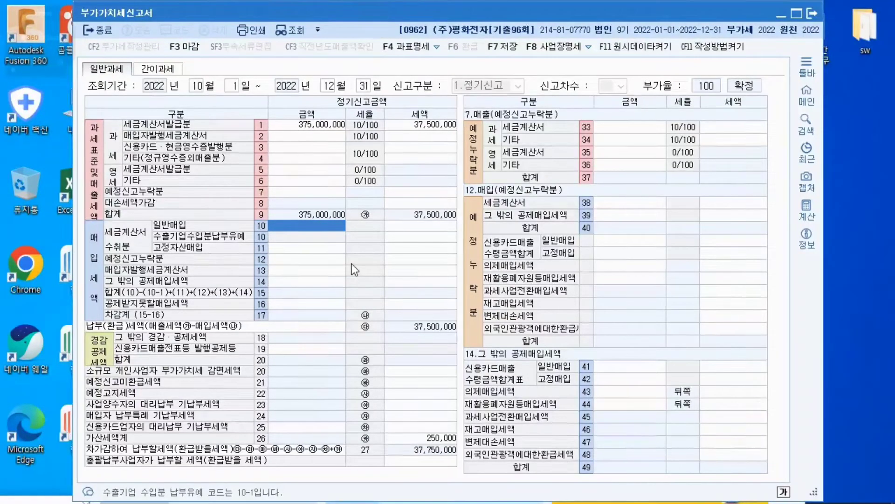
type("290,")
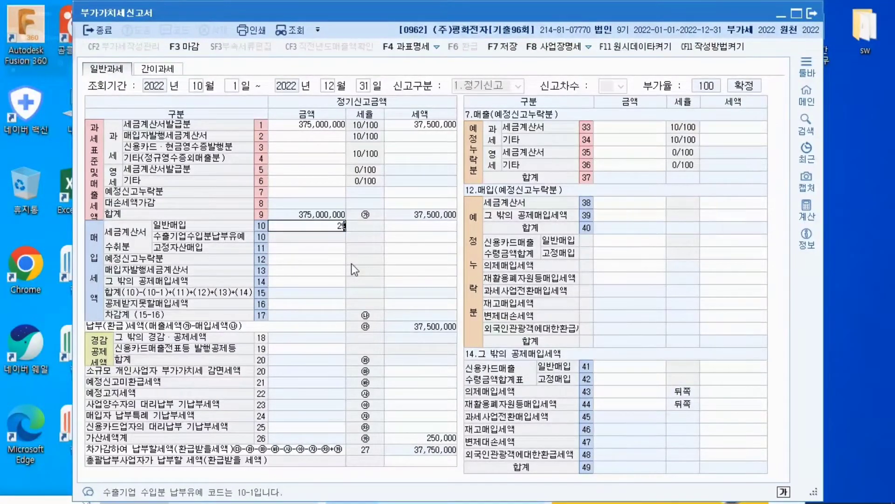
type("000,000")
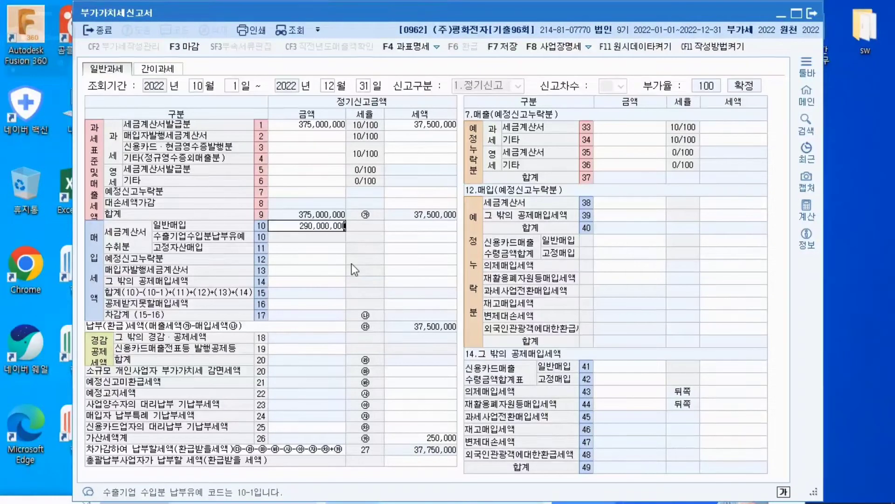
key("Return")
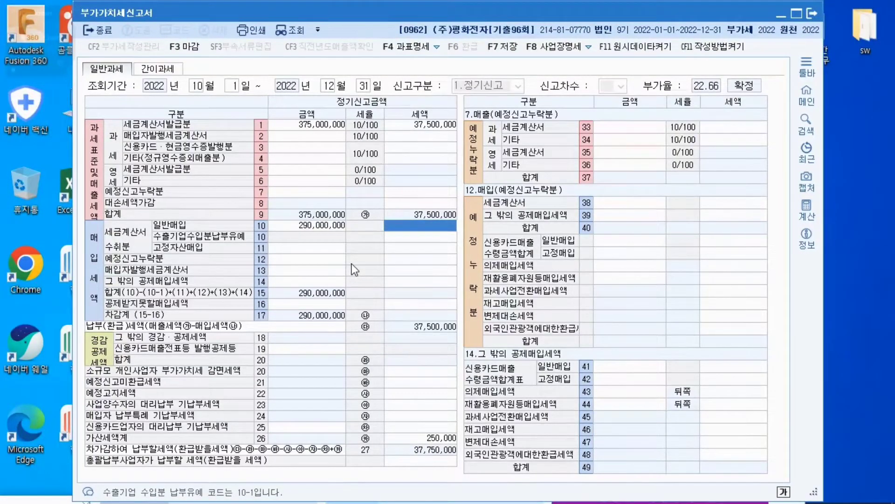
type("29000000")
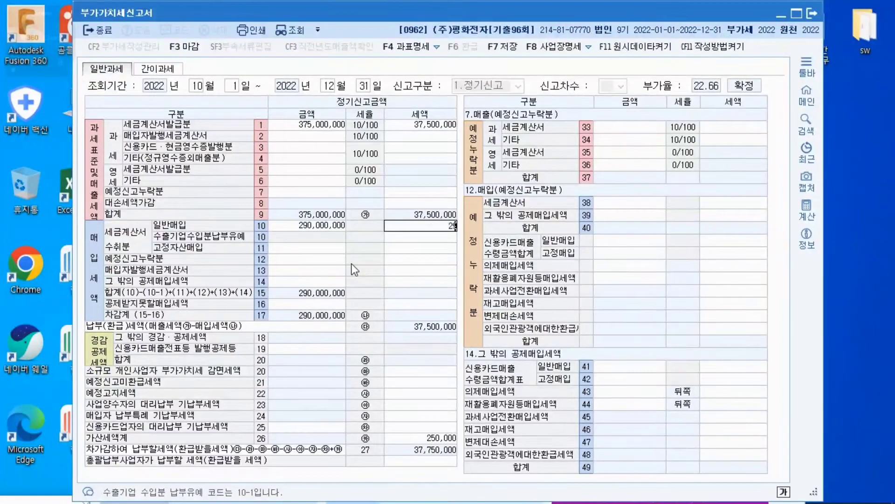
key("Return")
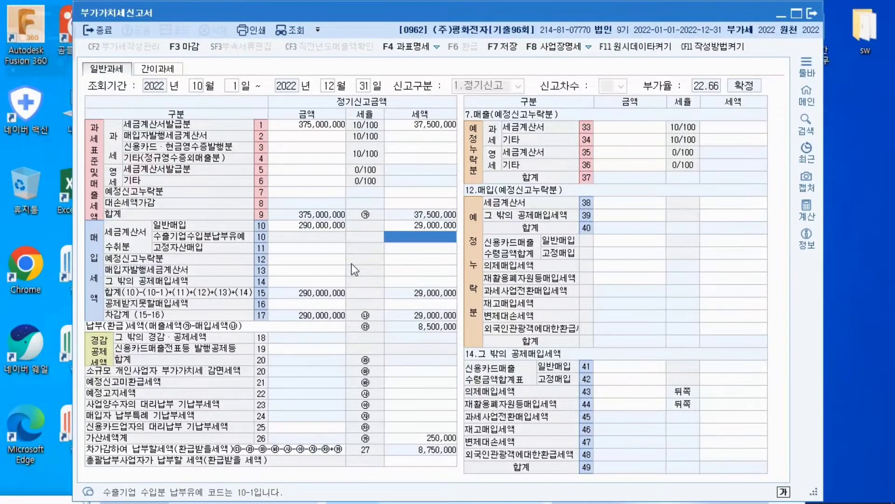
Enter 21,000,000 with 2,100,000 tax on the 신용카드매출 수령금액합계표 일반매입 line of 그 밖의 공제매입세액
left_click(275, 281)
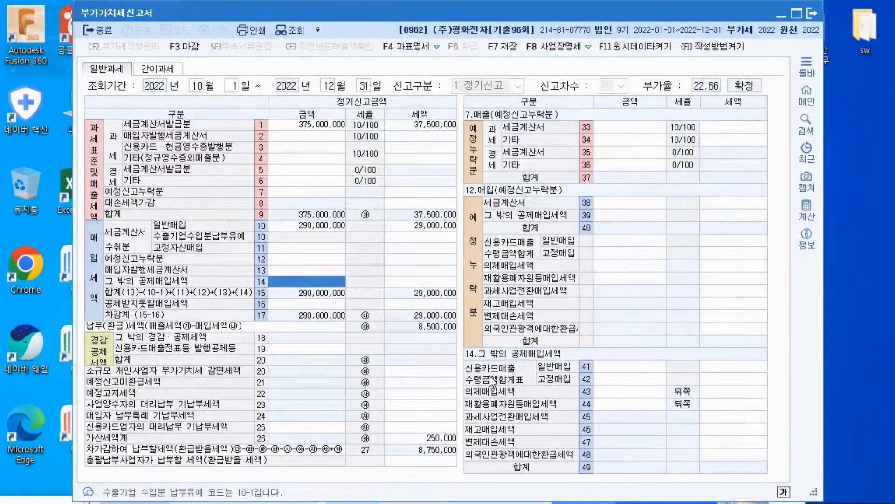
left_click(611, 367)
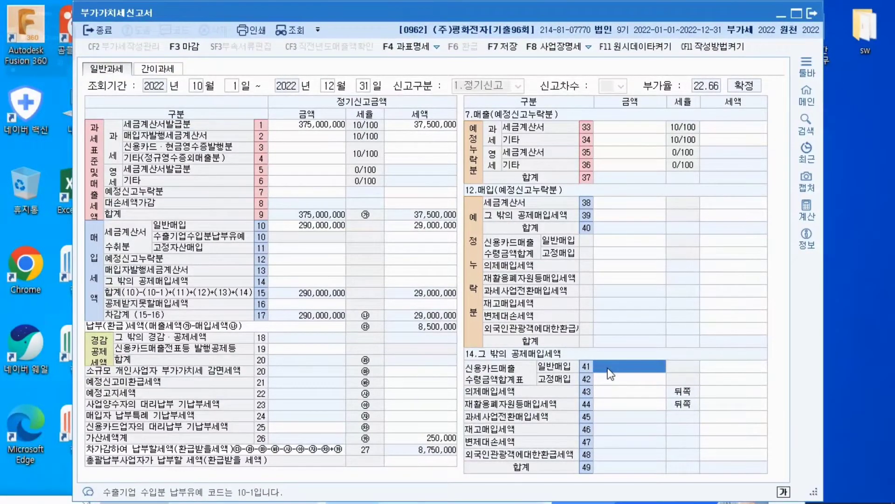
type("21000000")
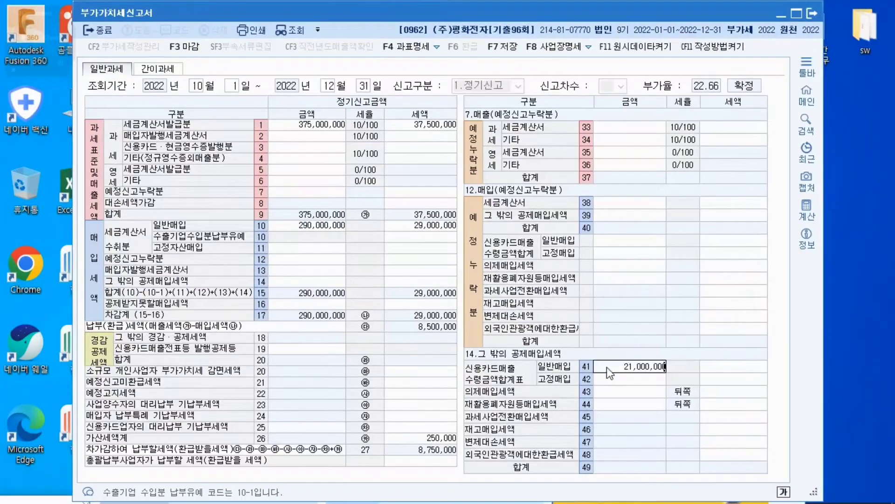
key("Return")
type("2100000")
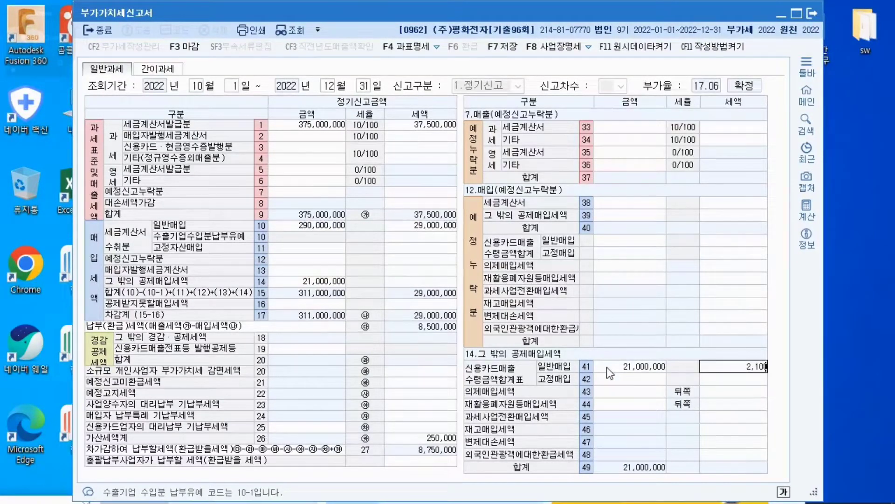
key("Return")
left_click(606, 368)
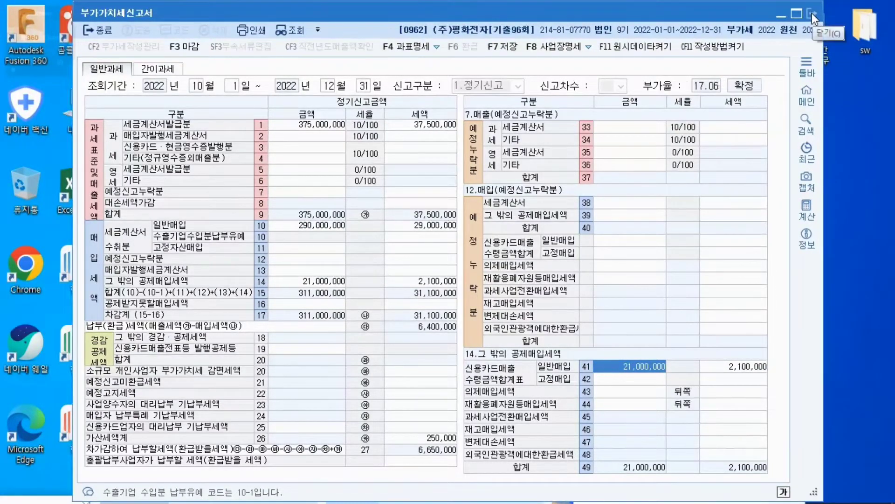
Close the 부가가치세신고서 and bring up 매입매출전표입력 from 회계관리
left_click(108, 32)
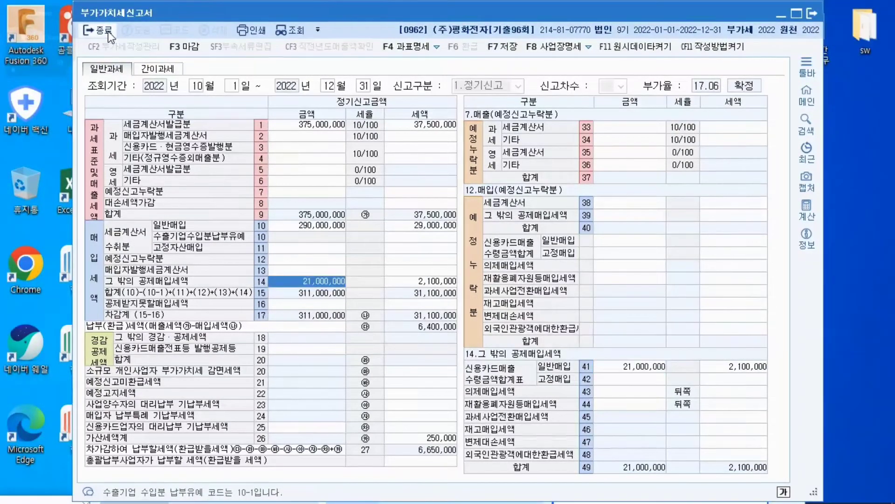
left_click(110, 33)
left_click(456, 277)
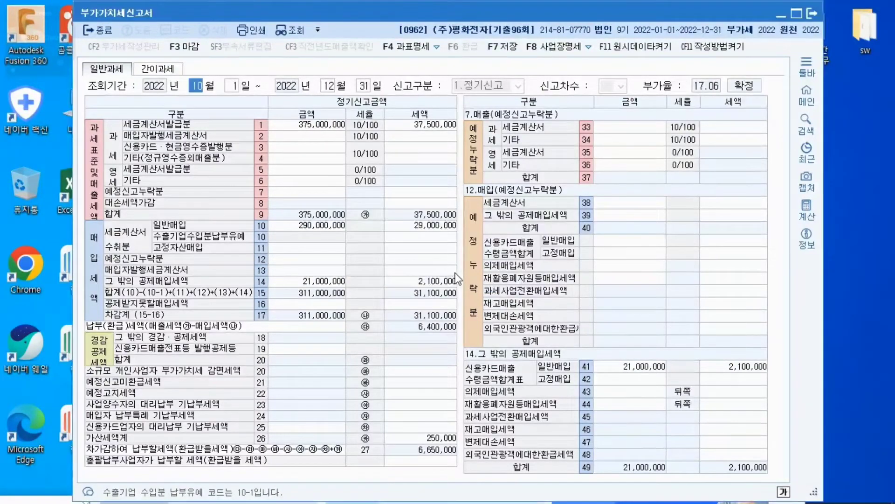
left_click(99, 32)
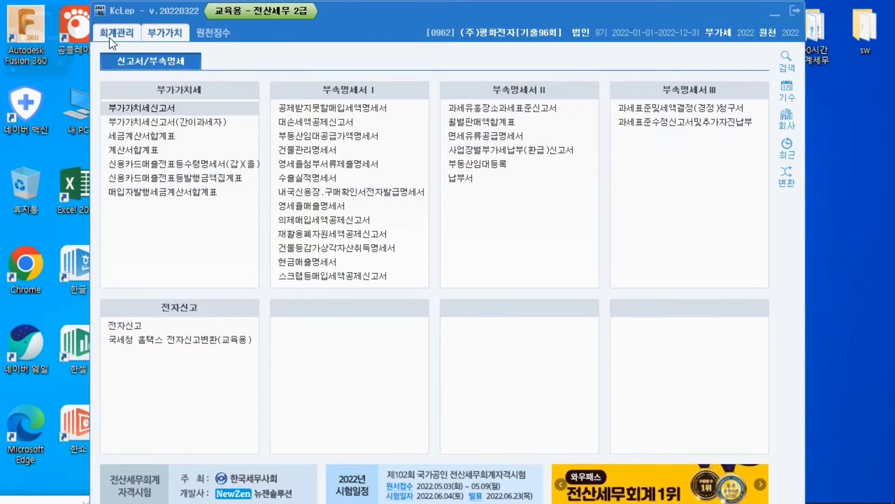
left_click(111, 41)
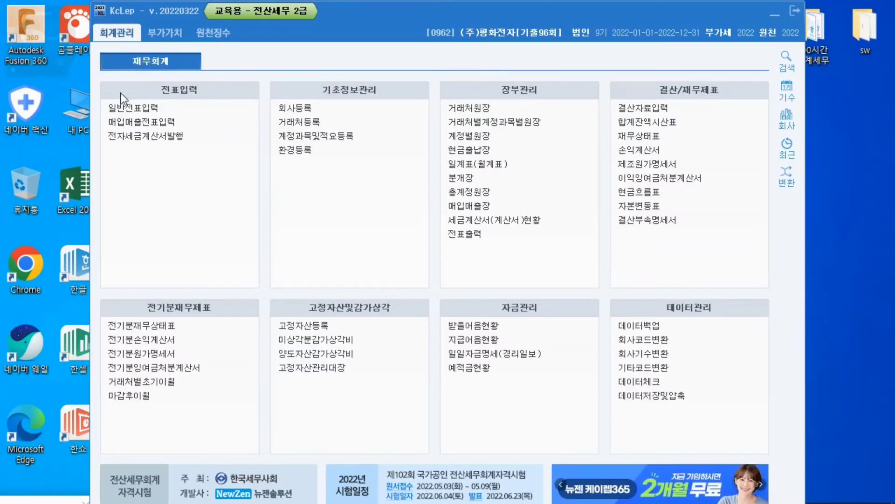
left_click(129, 123)
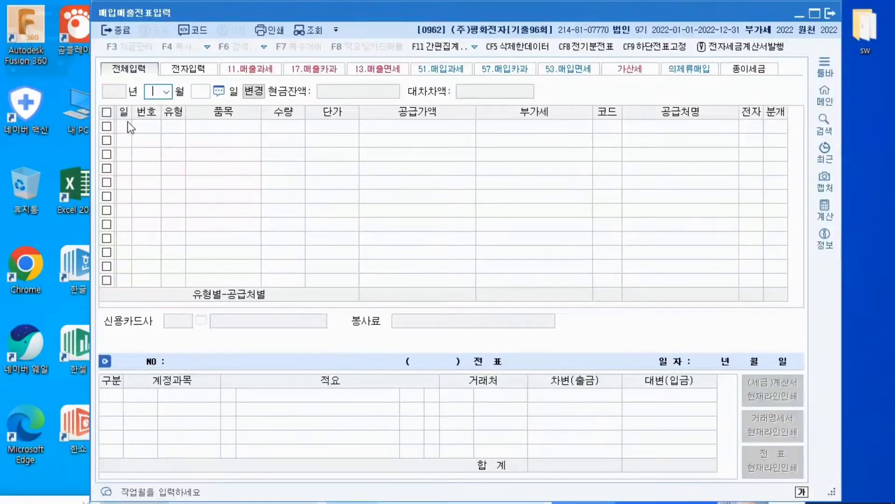
Start a voucher line dated 25 September 2022 with the VAT type 22.현과
left_click(167, 91)
left_click(158, 183)
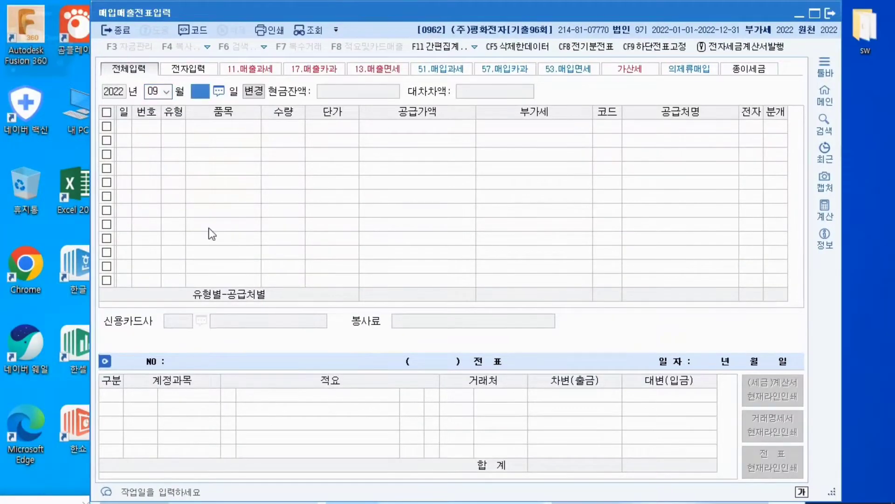
type("25")
key("Return")
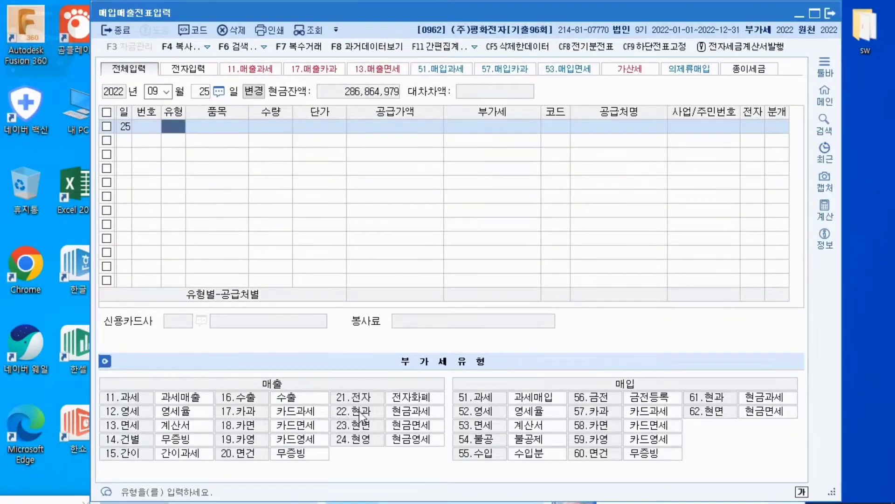
type("22")
key("Return")
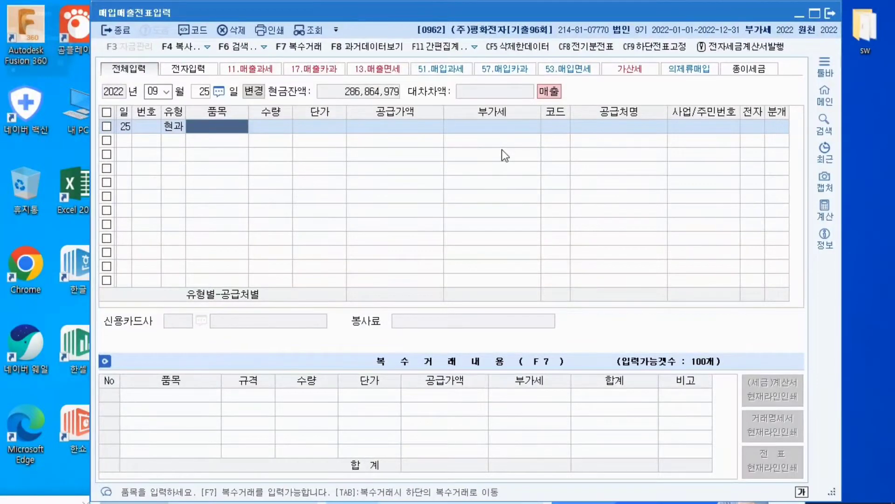
Set the item to 제품 and enter the VAT-inclusive amount 4,070,000 as its 공급가액
type("제품")
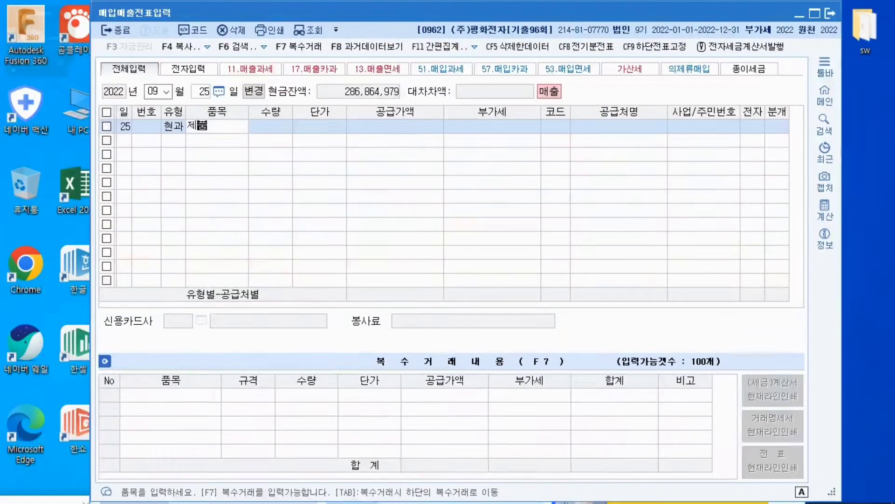
key("Return")
key("Return")
key("Return")
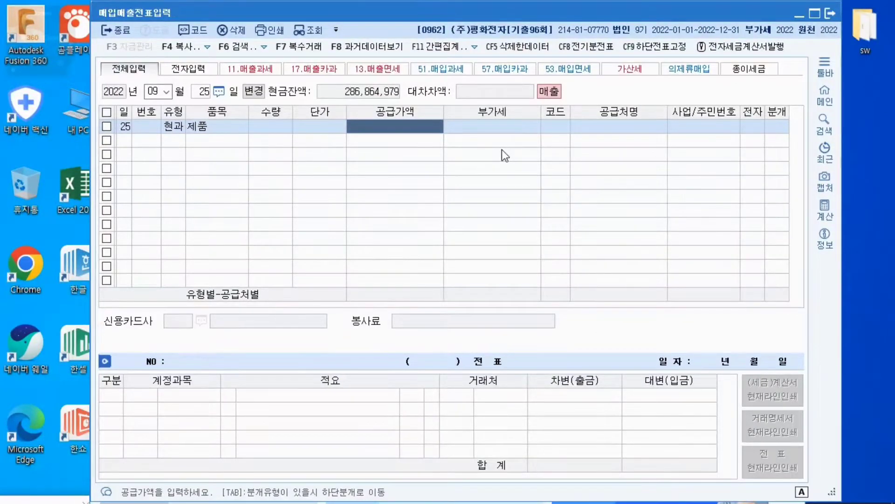
type("4070")
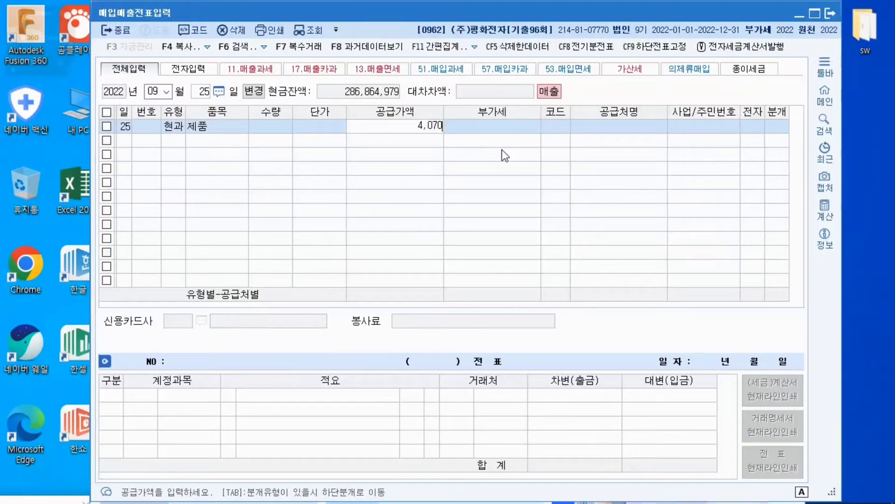
type("000")
key("Return")
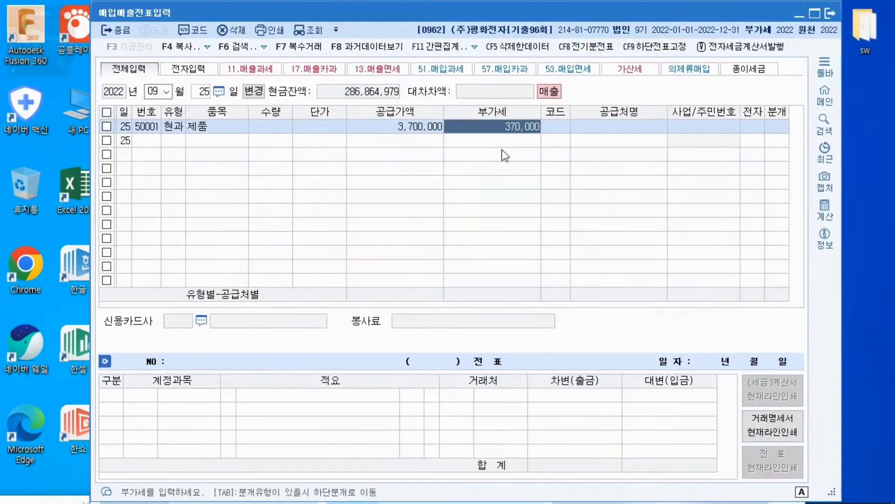
key("Return")
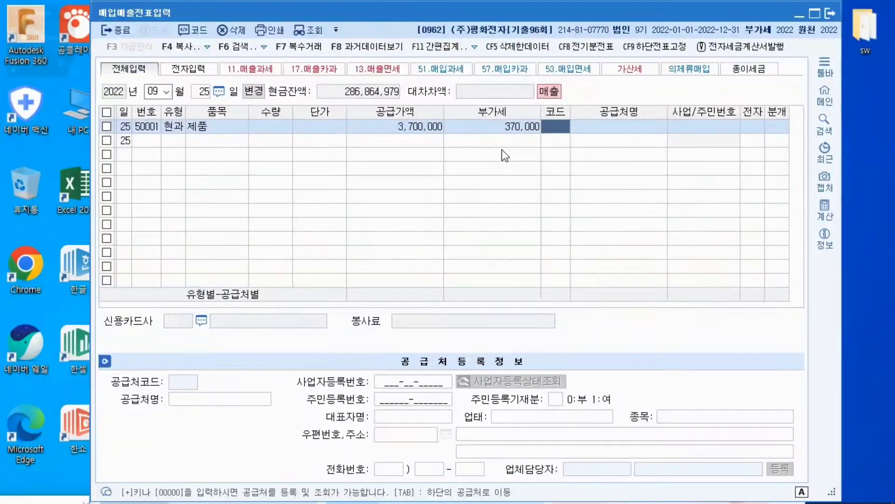
Look up and assign the individual customer to the 제품 sale, and record it with the 현금 journal type
type("김대")
key("Return")
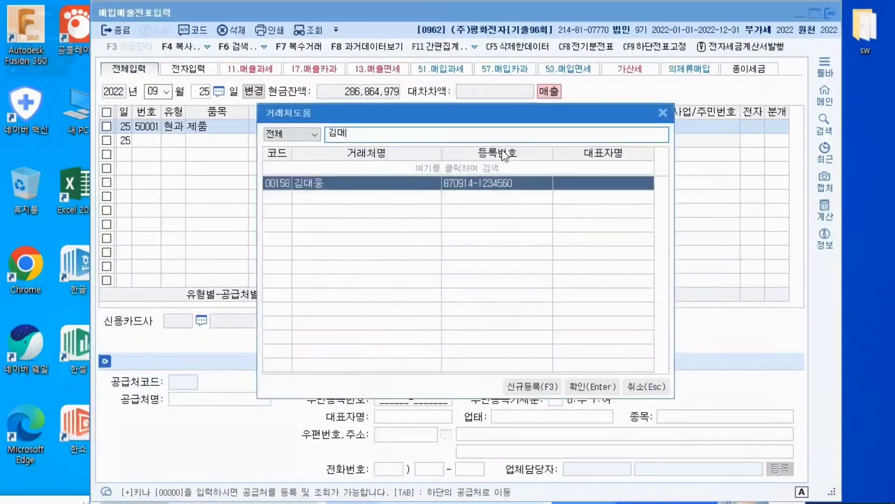
key("Return")
key("Return")
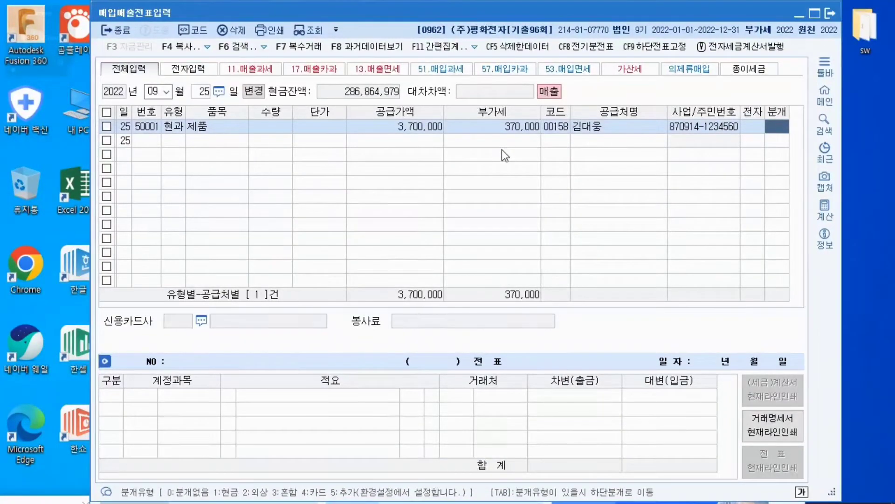
type("1")
key("Return")
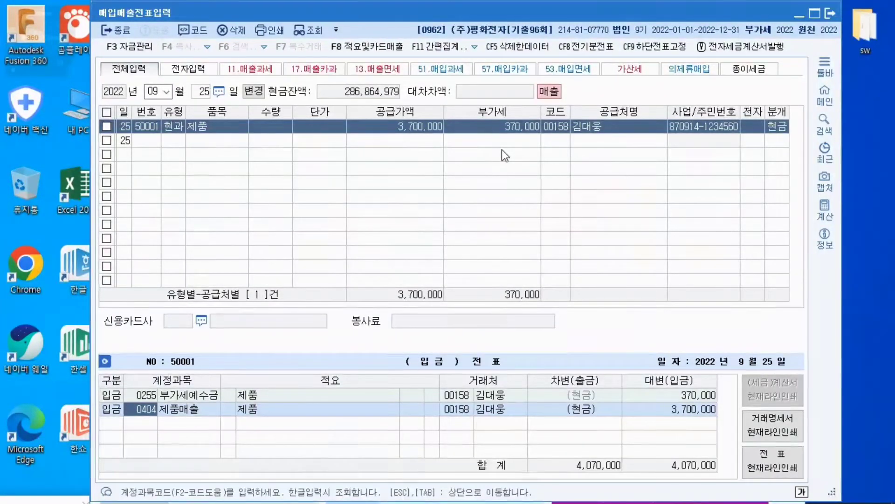
key("Return")
key("Return")
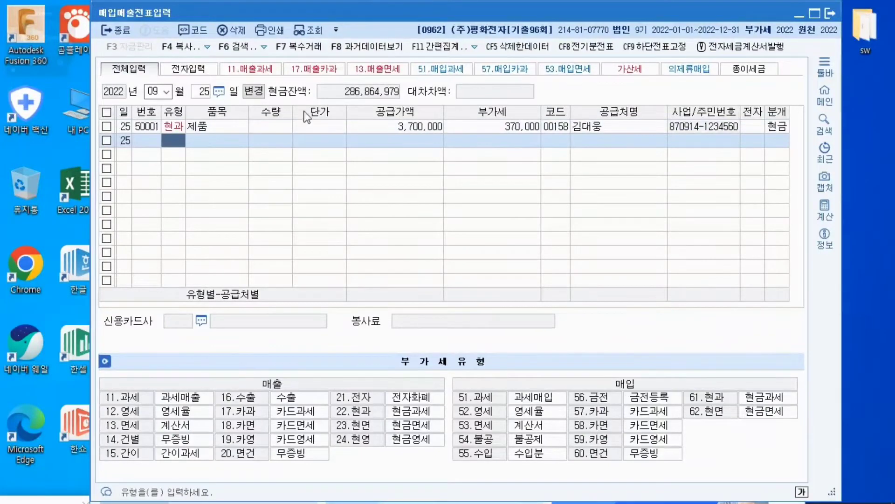
Flag the 25 September 제품 sale as 예정 누락분 with the 확정신고 개시년월 set to October 2022
left_click(245, 125)
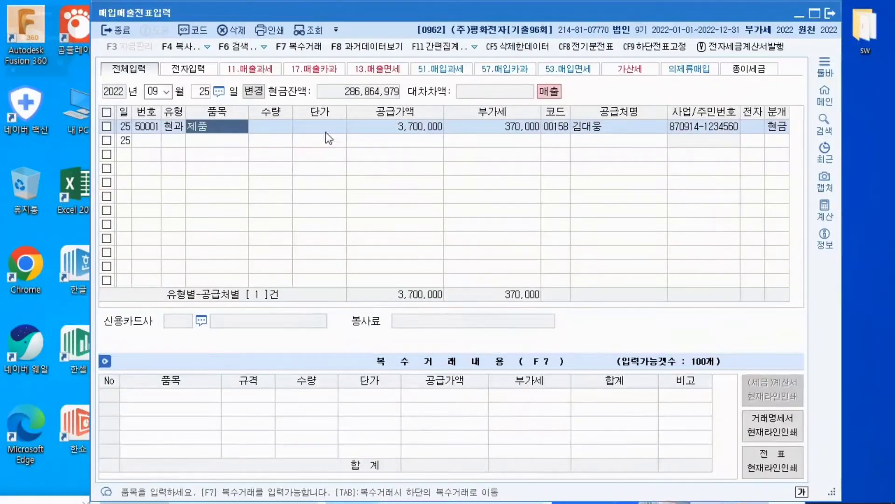
left_click(357, 132)
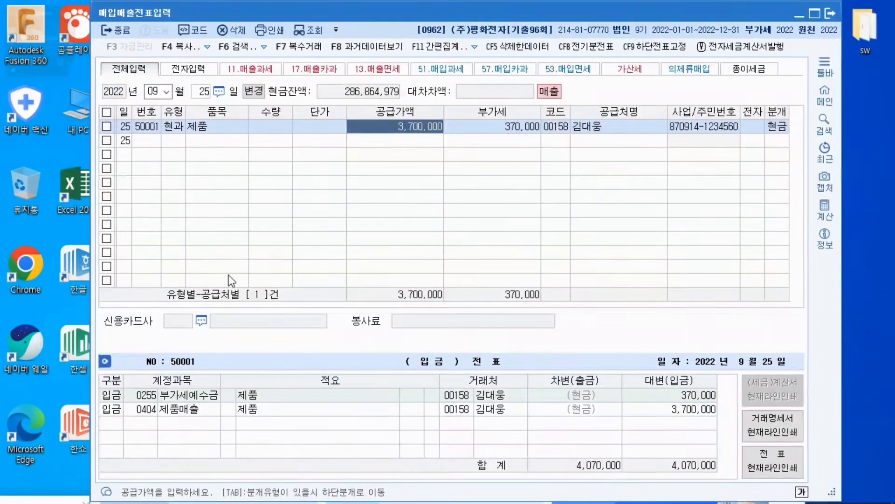
left_click(107, 126)
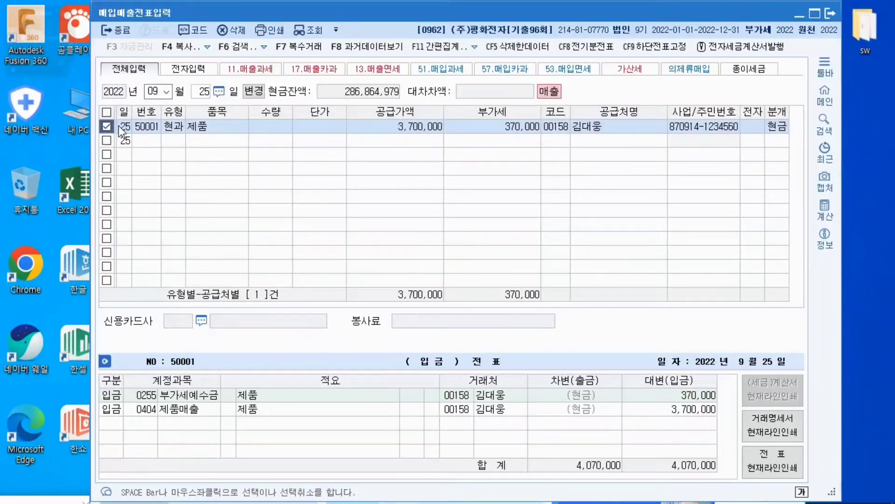
left_click(475, 47)
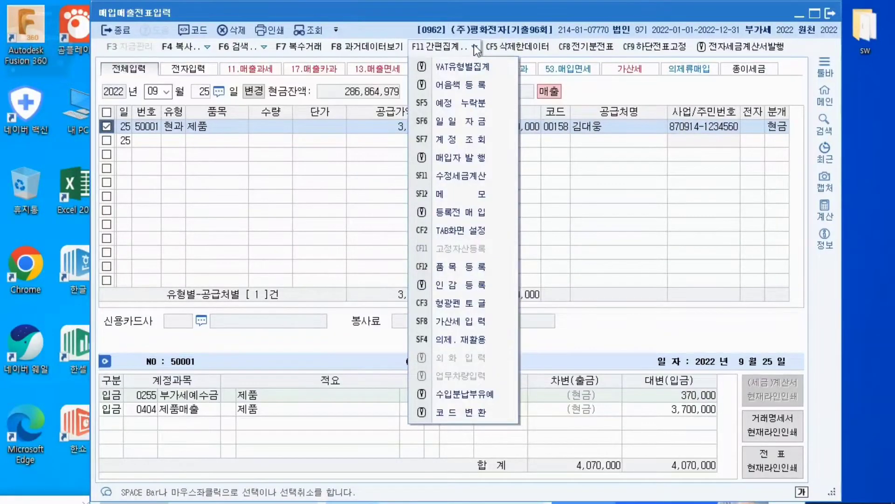
left_click(459, 106)
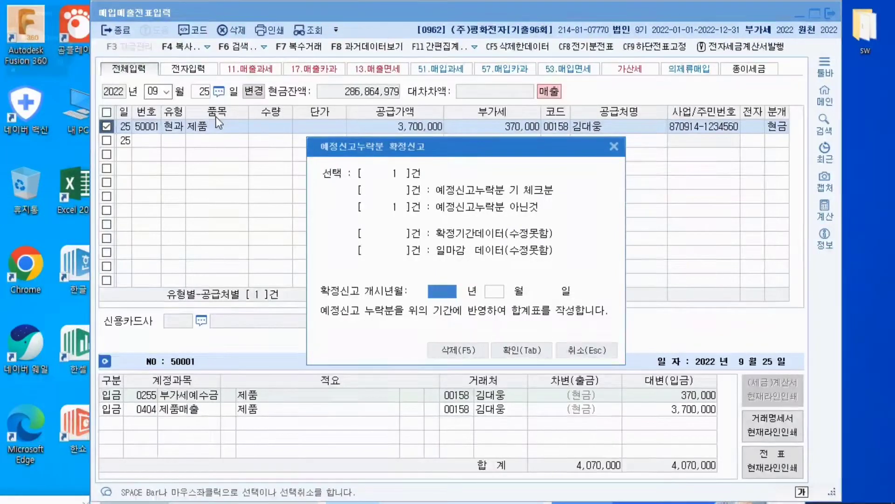
type("2022")
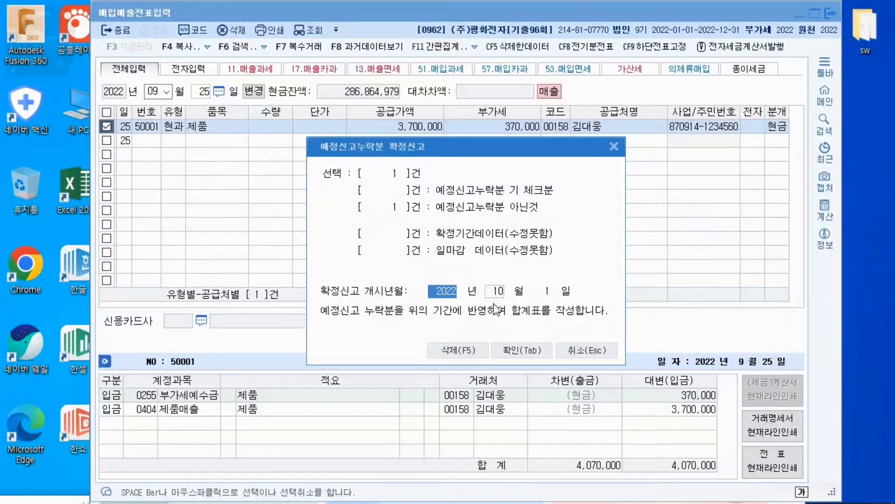
left_click(513, 352)
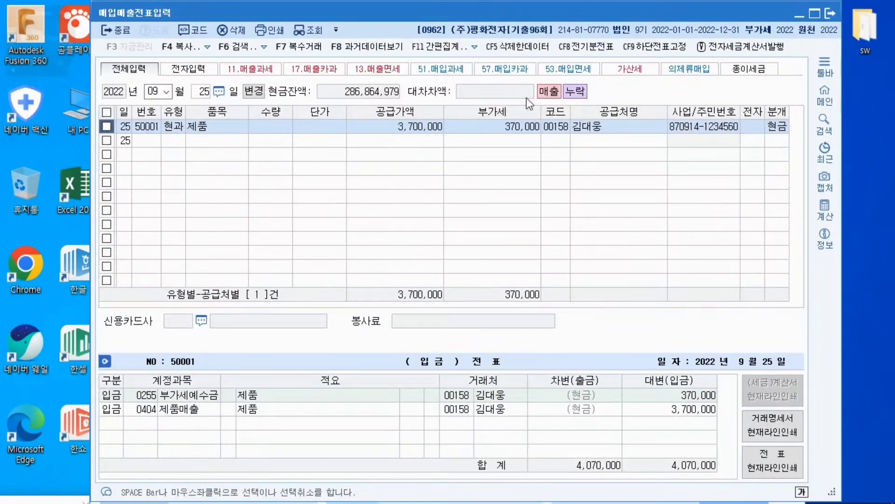
Close the 매입매출전표입력 voucher window and open the 부가가치세신고서 from the VAT module
left_click(833, 13)
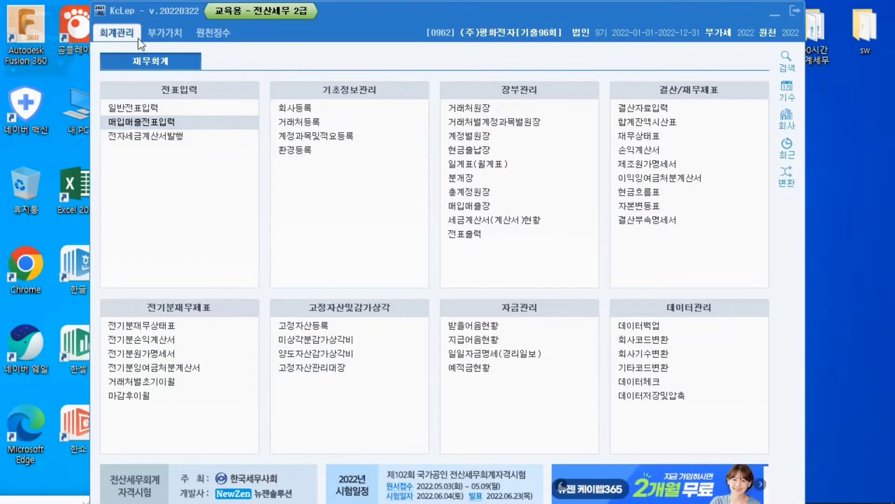
left_click(165, 33)
left_click(150, 109)
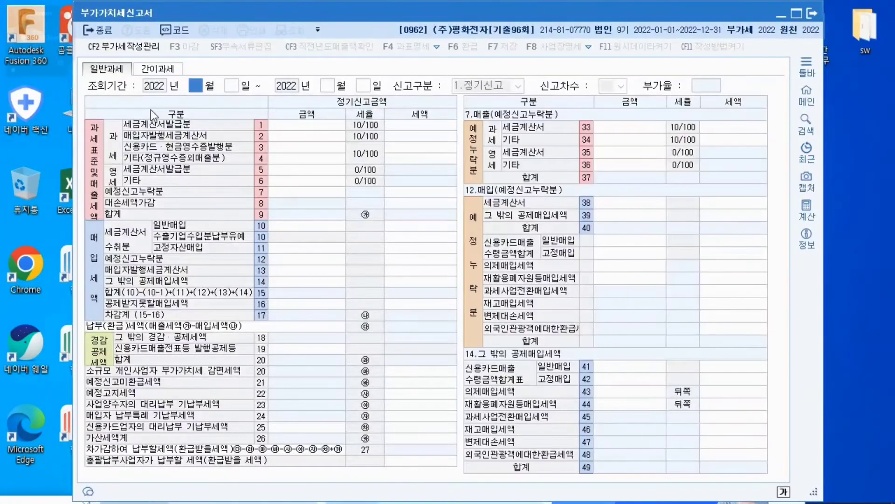
left_click_drag(419, 13, 439, 13)
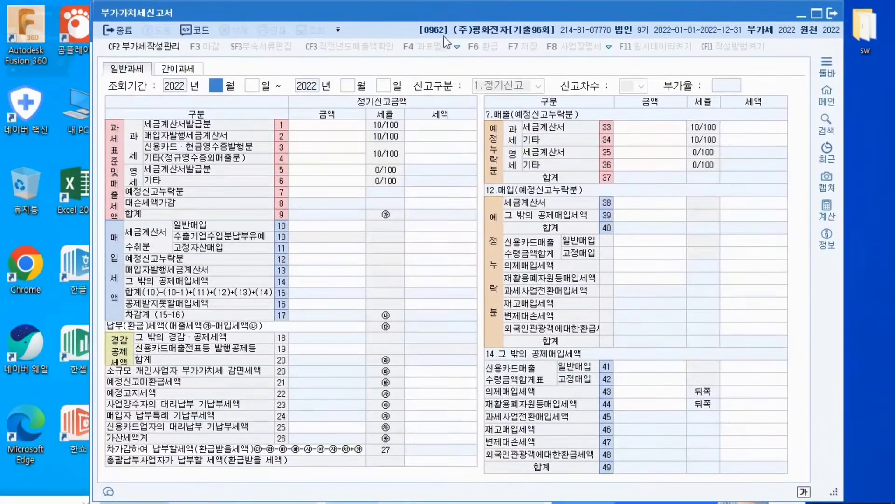
Set the 부가가치세신고서 period to 1 October–31 December 2022 as 정기신고 and decline loading the previously saved data
type("10")
key("Return")
key("Return")
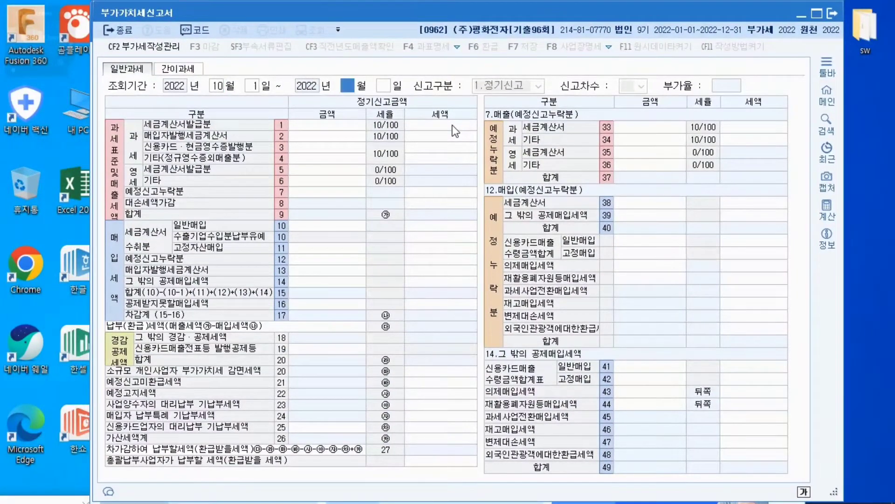
type("12")
key("Return")
type("31")
key("Return")
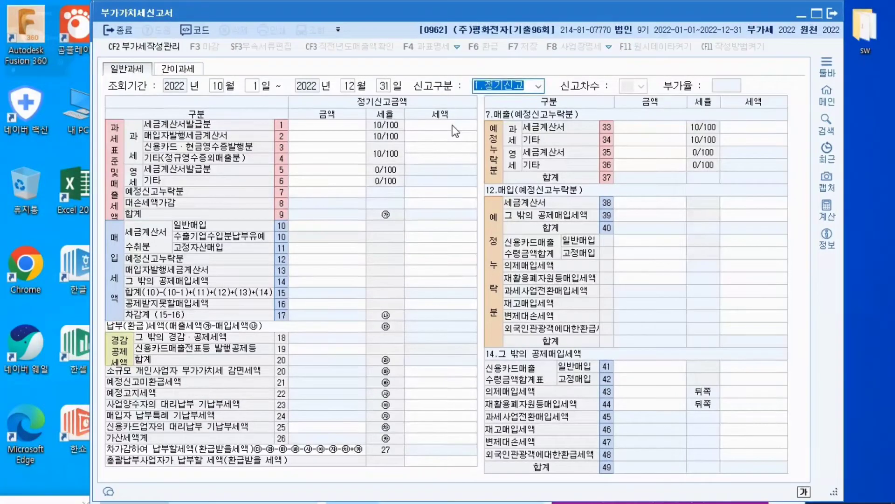
key("Return")
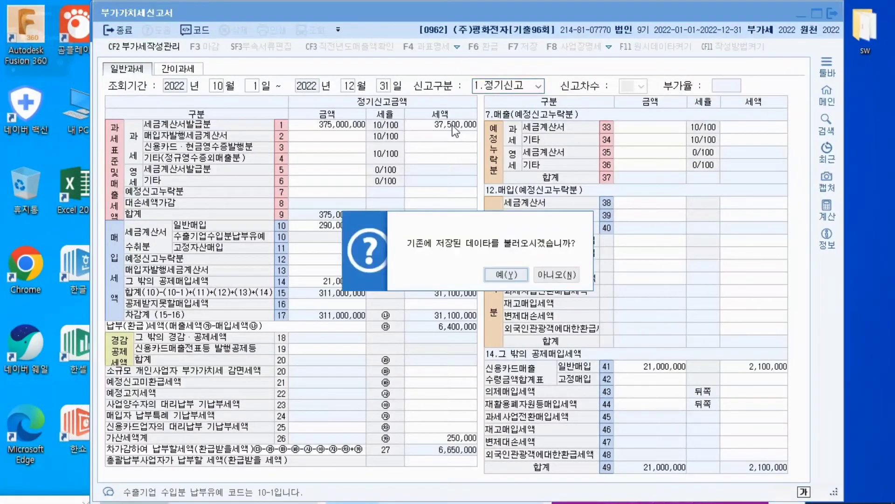
left_click(558, 276)
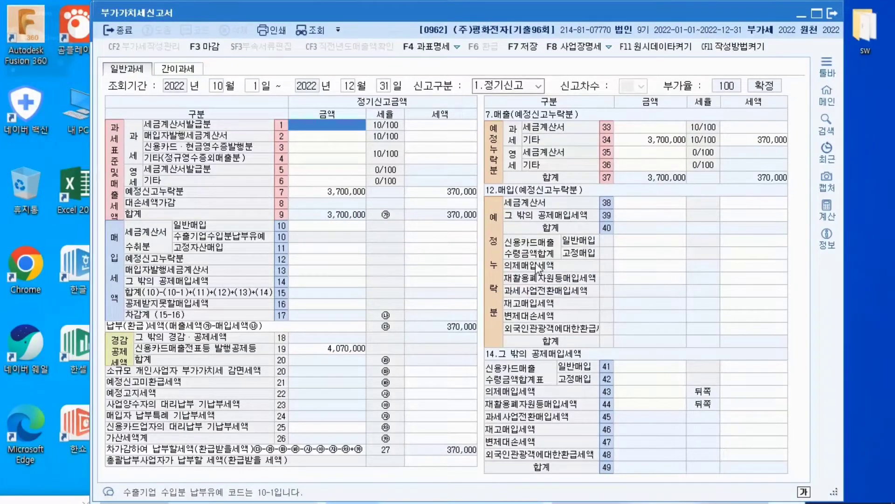
Compare the amount and tax of row 7 예정신고누락분 with the 과세 기타 row 34 in its sales detail
left_click(334, 194)
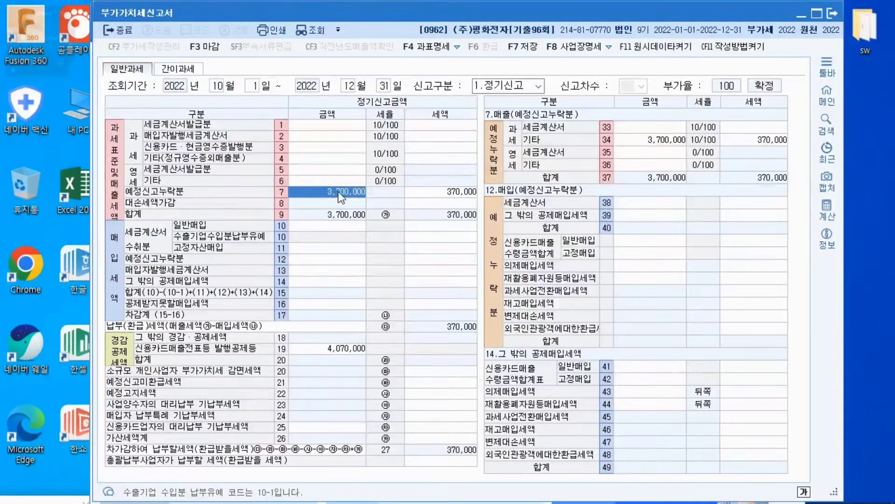
left_click(419, 194)
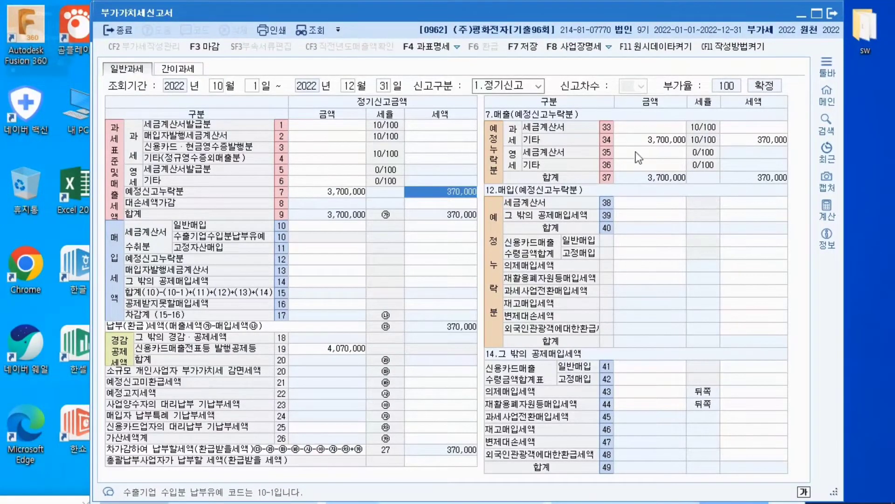
left_click(646, 140)
left_click(745, 141)
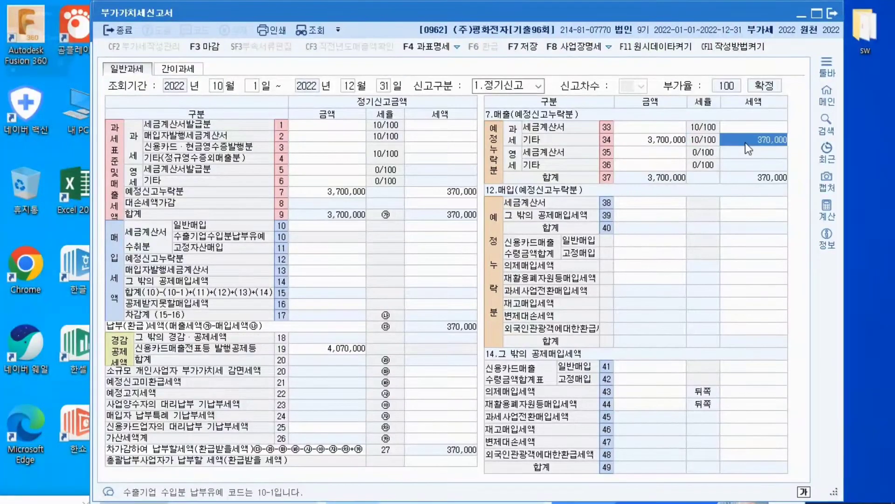
left_click(346, 192)
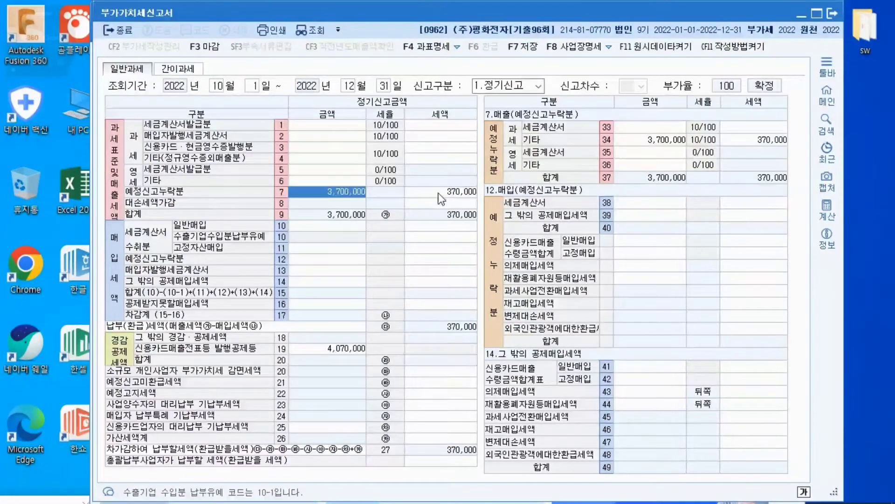
left_click(422, 193)
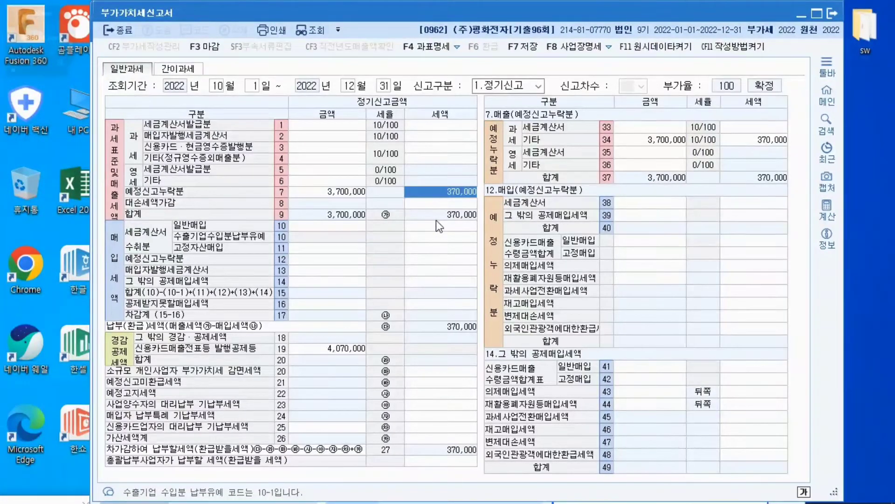
Enter 375,000,000 as the amount of the taxable 세금계산서발급분 sales in row 1
left_click(338, 127)
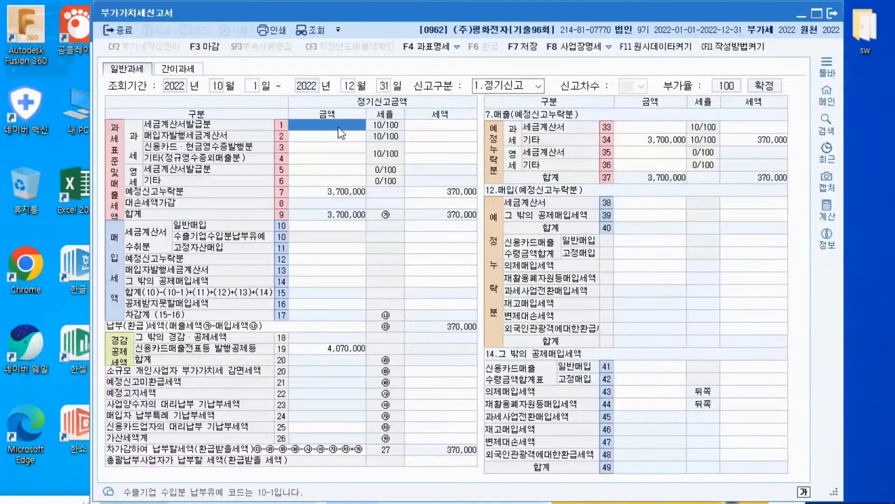
left_click(337, 127)
type("375,000,000")
key("Return")
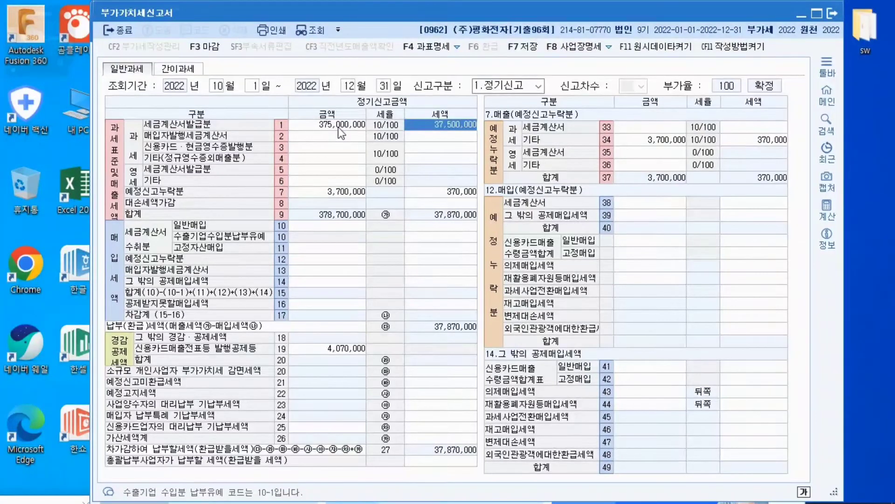
In the 가산세명세, enter 25,000,000 for 세금계산서 미발급 등 in row 64 with a penalty tax of 250,000
left_click(440, 438)
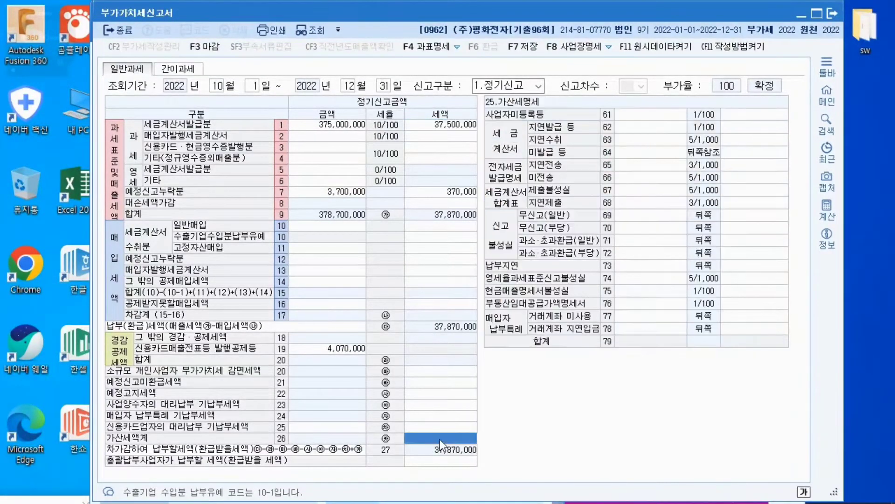
left_click(629, 154)
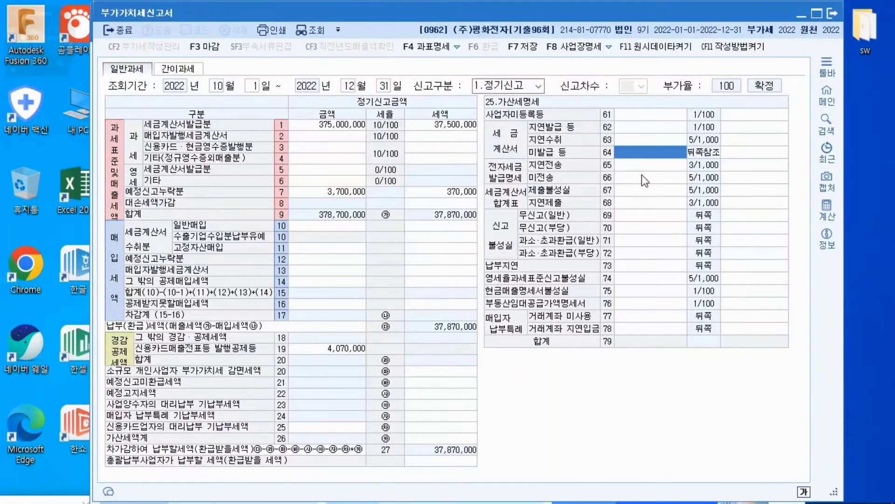
type("25000000")
key("Return")
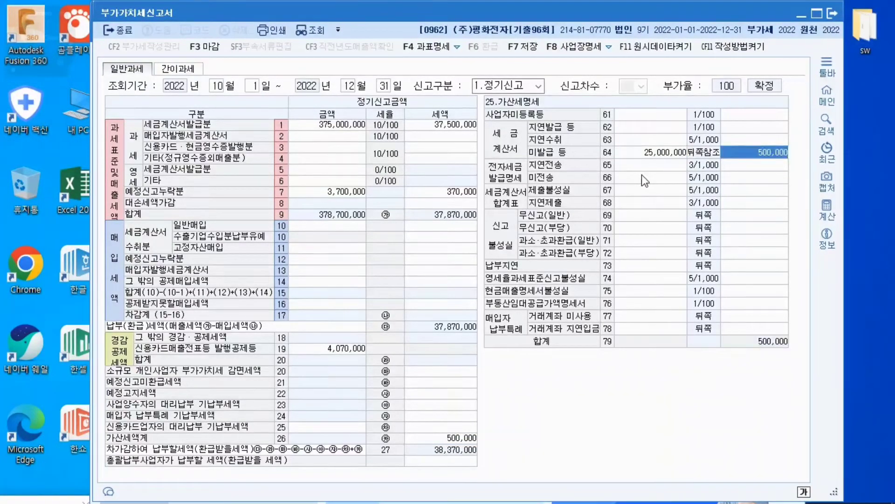
type("25,000,0")
key("Return")
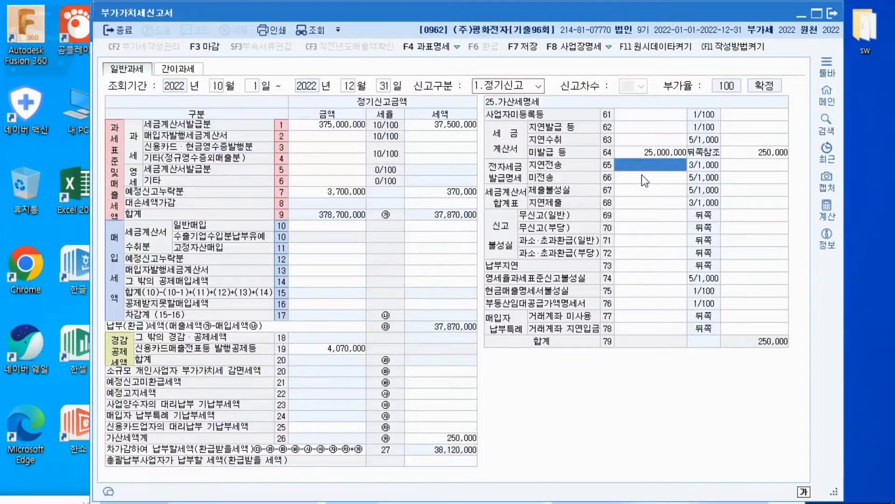
Review the entries for 세금계산서발급분, 예정신고누락분 and 가산세액계 with their detail tables
left_click(337, 125)
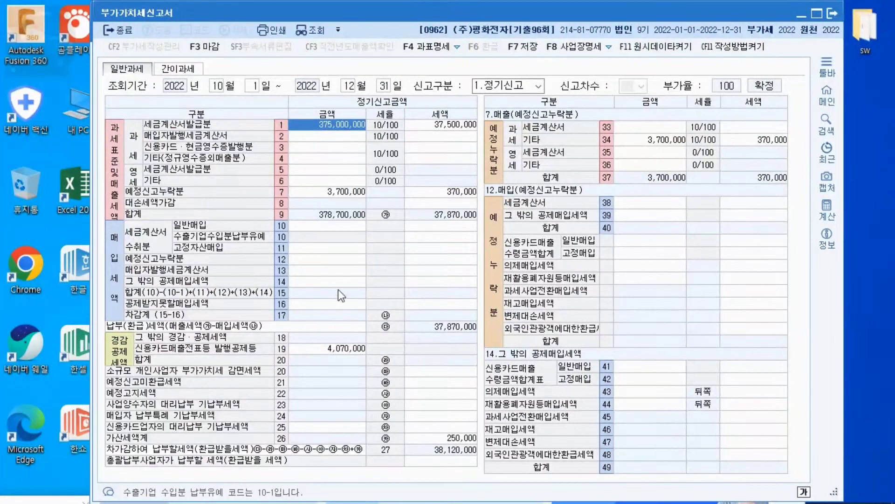
left_click(339, 192)
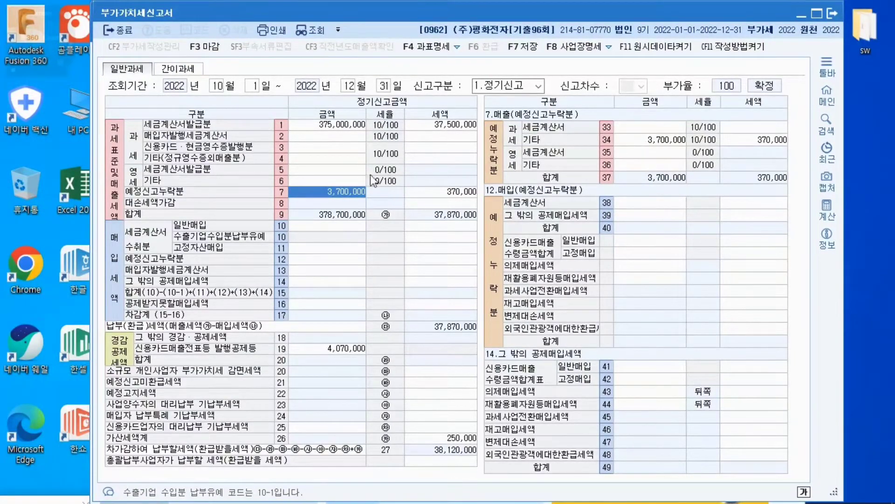
left_click(467, 438)
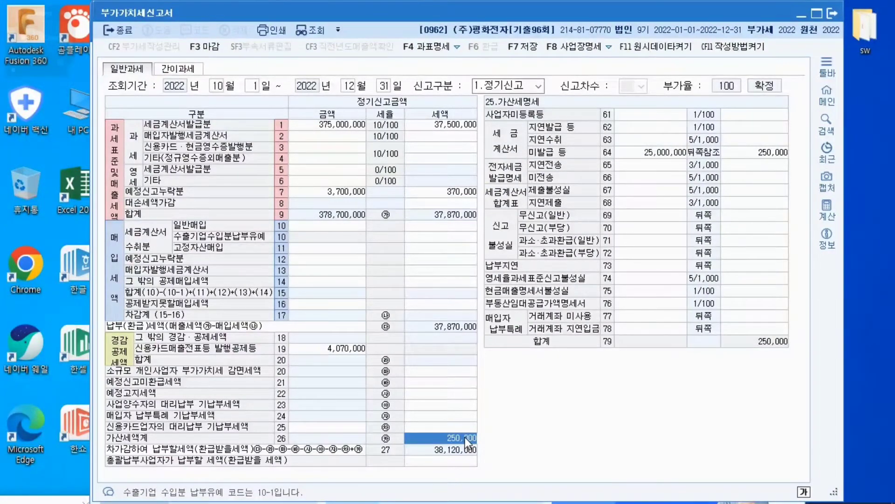
Enter the 세금계산서수취분 일반매입 in row 10 with an amount of 290,000,000 and tax of 29,000,000
left_click(348, 228)
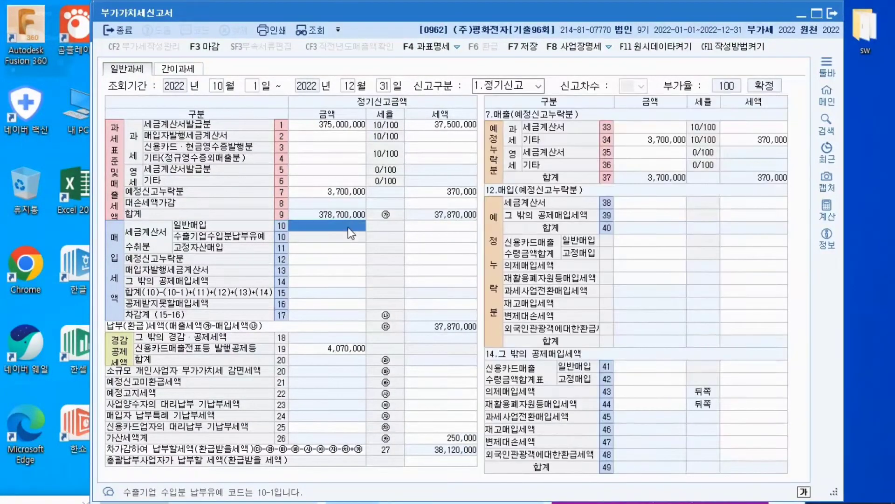
type("2")
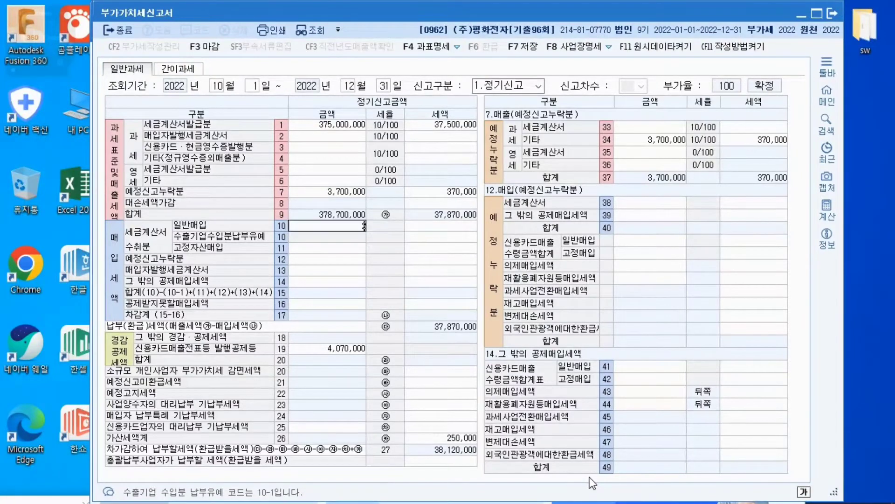
type("90,000,000")
key("Return")
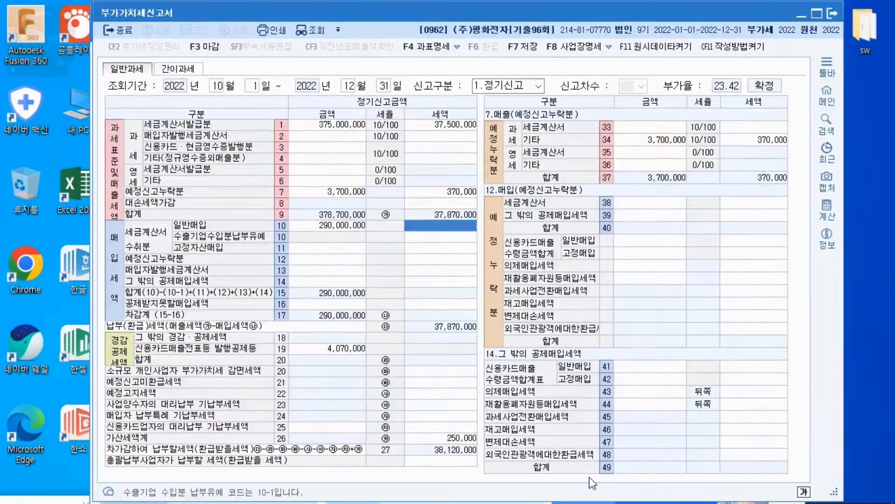
type("29")
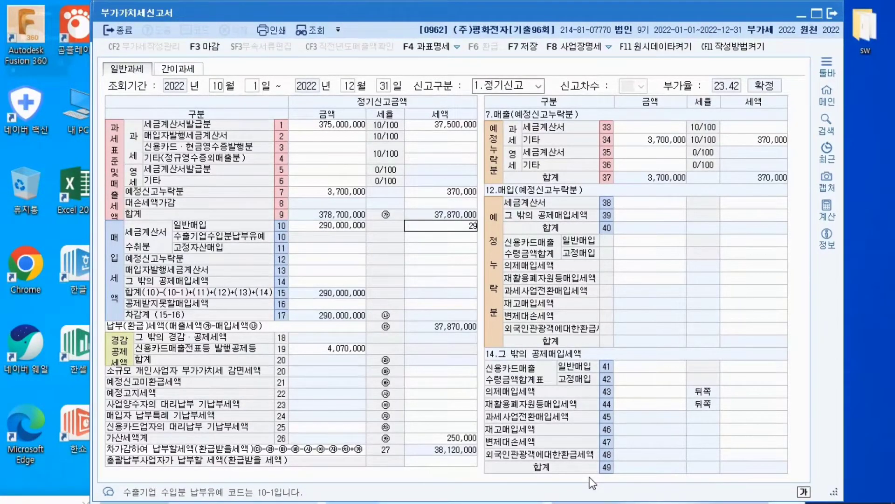
type(",000,000")
key("Return")
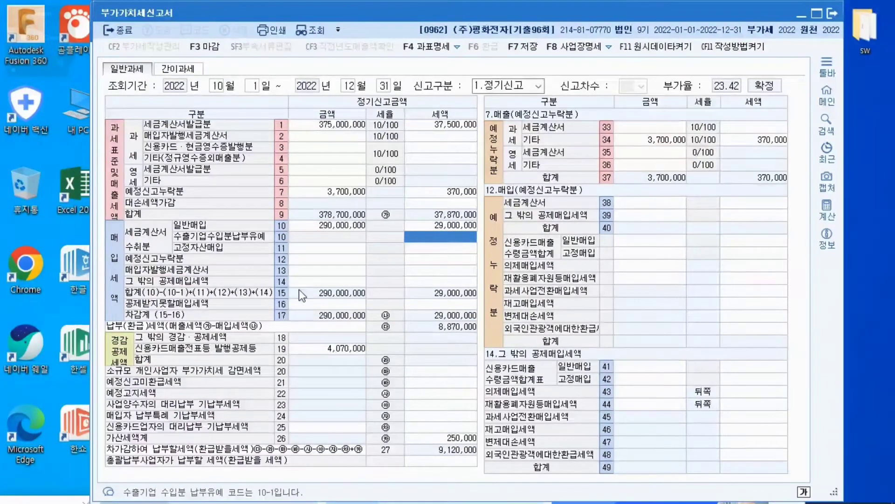
In the 그 밖의 공제매입세액 detail, enter 21,000,000 and tax of 2,100,000 for 신용카드매출 일반매입 in row 41
left_click(309, 283)
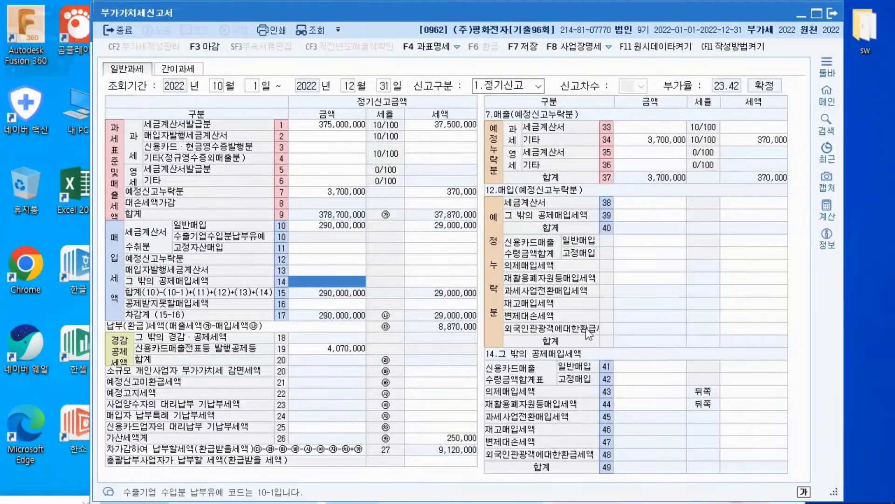
left_click(618, 367)
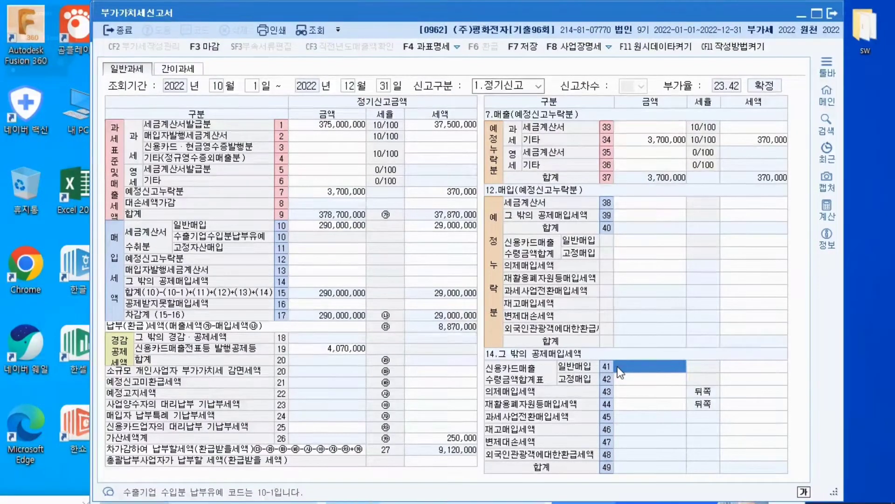
type("21000000")
key("Return")
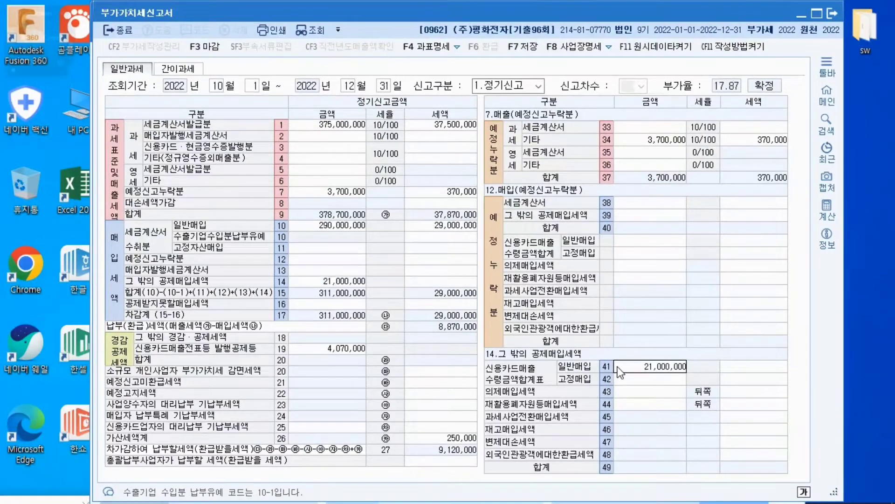
type("21,000,00")
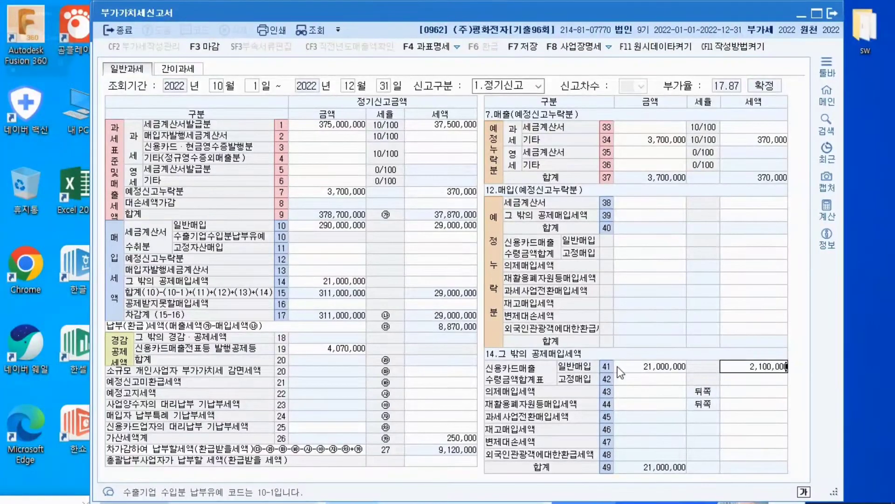
key("Return")
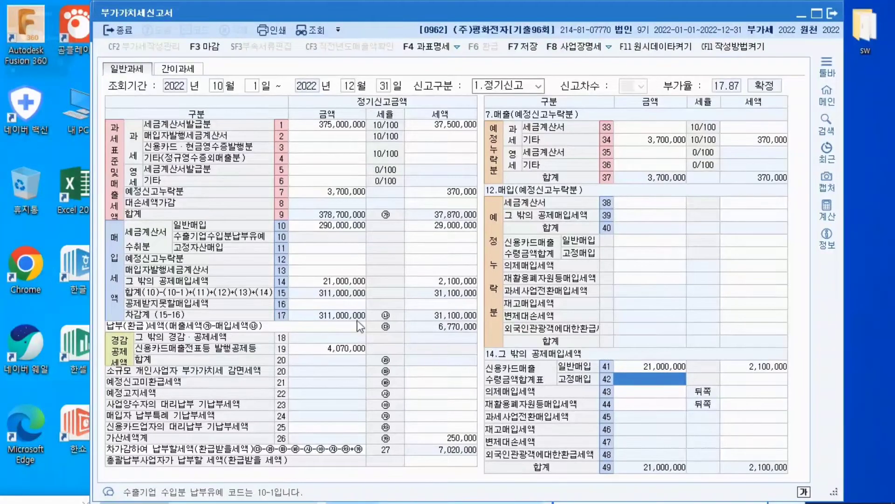
Recheck the empty 고정자산매입 row and where the omitted sale sits in row 7 and detail row 34
left_click(338, 248)
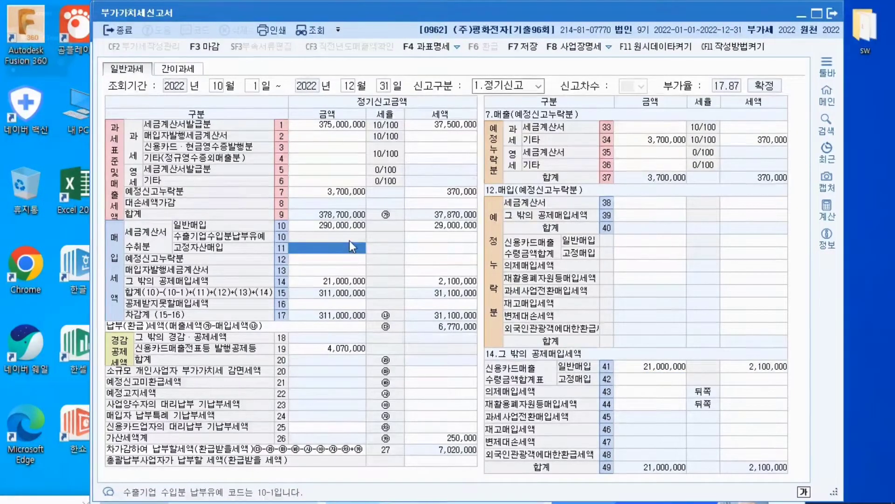
left_click(343, 191)
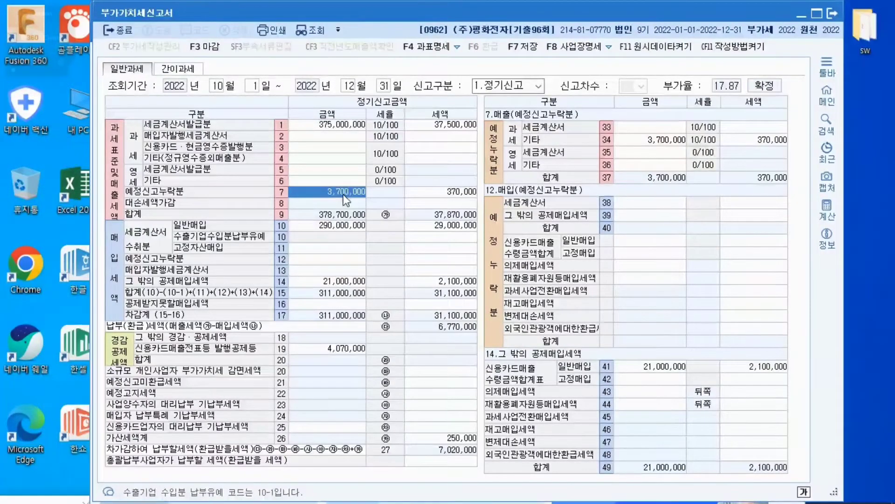
left_click(646, 141)
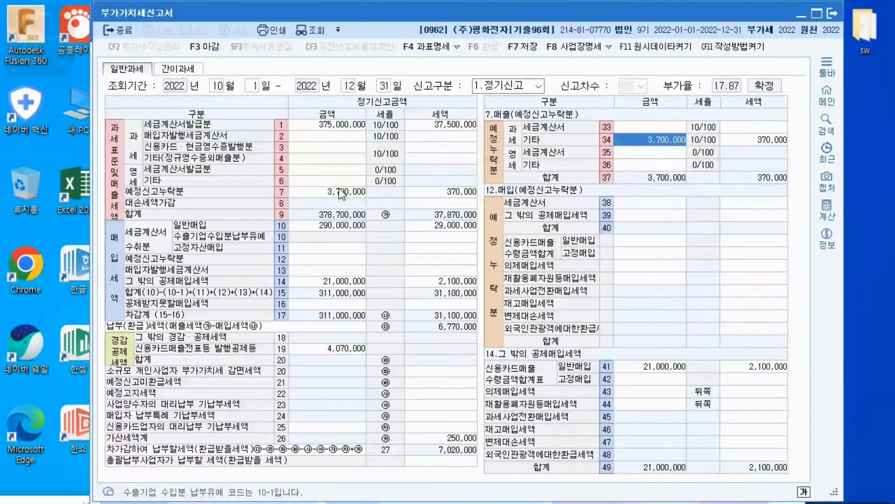
left_click(342, 194)
left_click(637, 150)
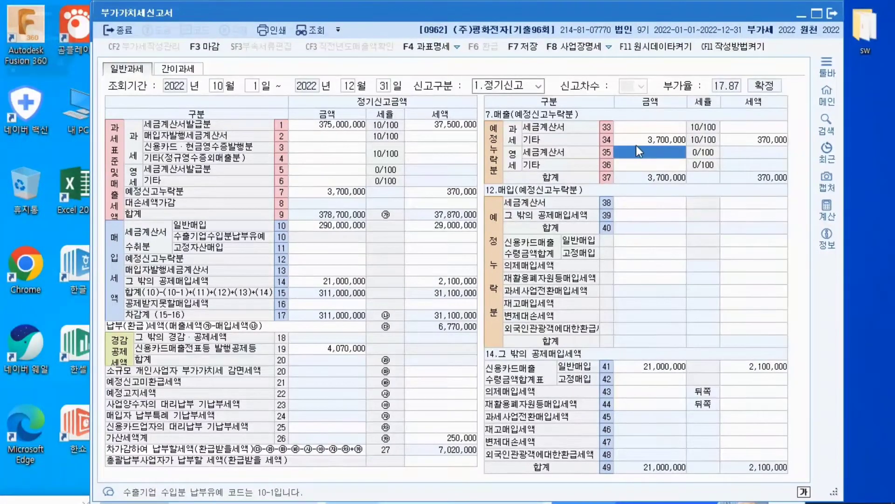
key("Up")
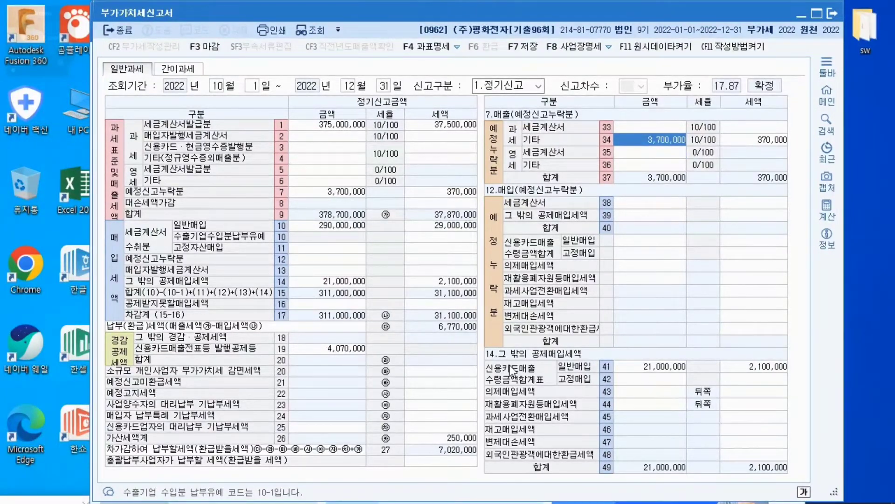
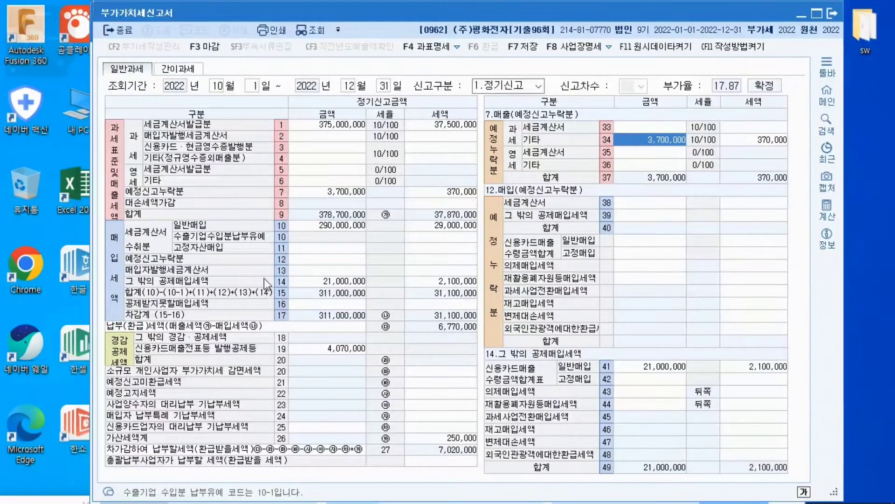
Close the 부가가치세신고서 and open 매입매출전표입력 in 회계관리
left_click(114, 32)
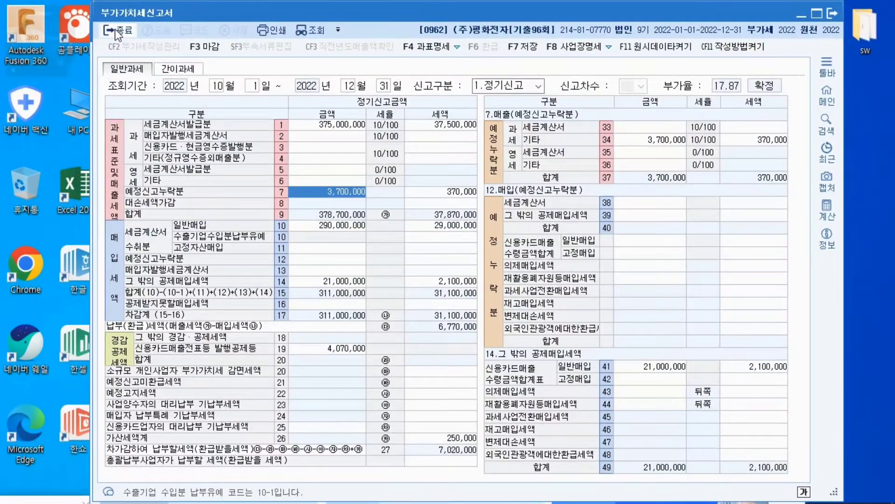
left_click(117, 33)
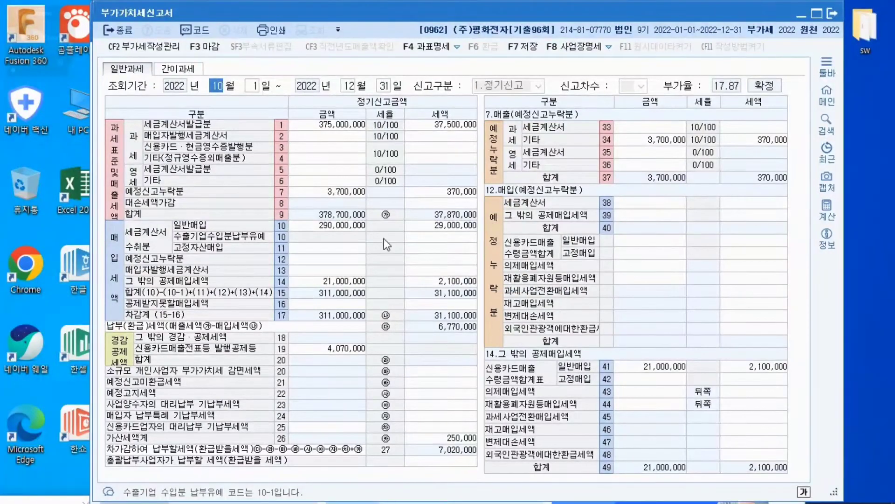
left_click(119, 29)
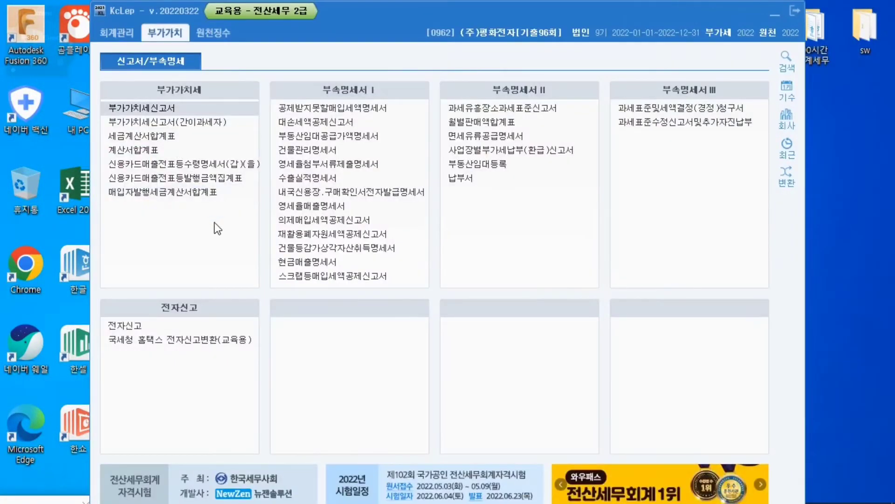
left_click(119, 34)
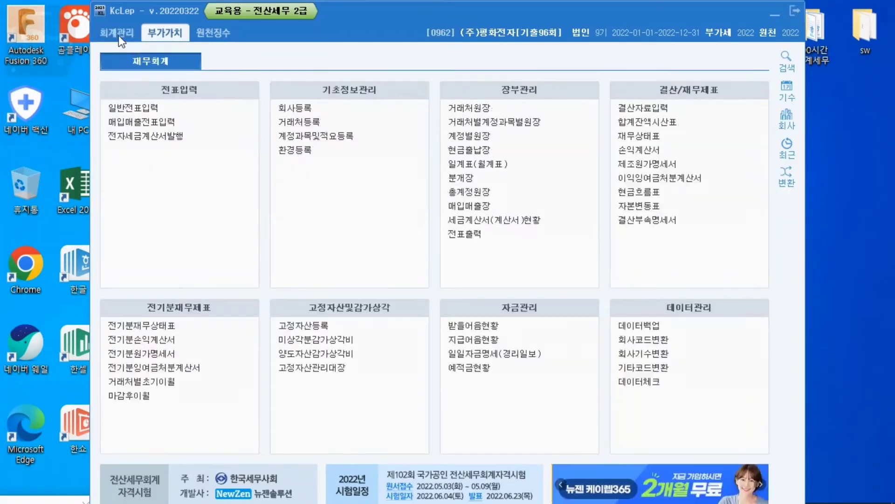
left_click(131, 124)
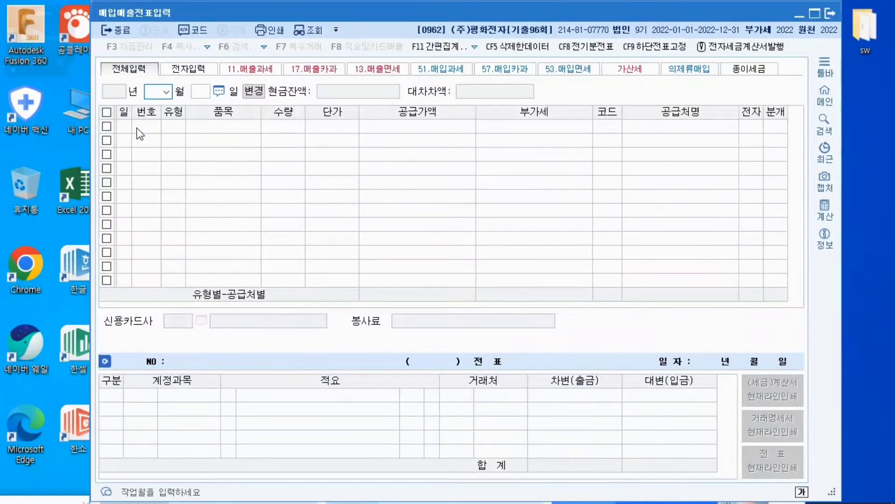
Start a purchase voucher dated 16 September 2022 with VAT type 51 과세
left_click(166, 91)
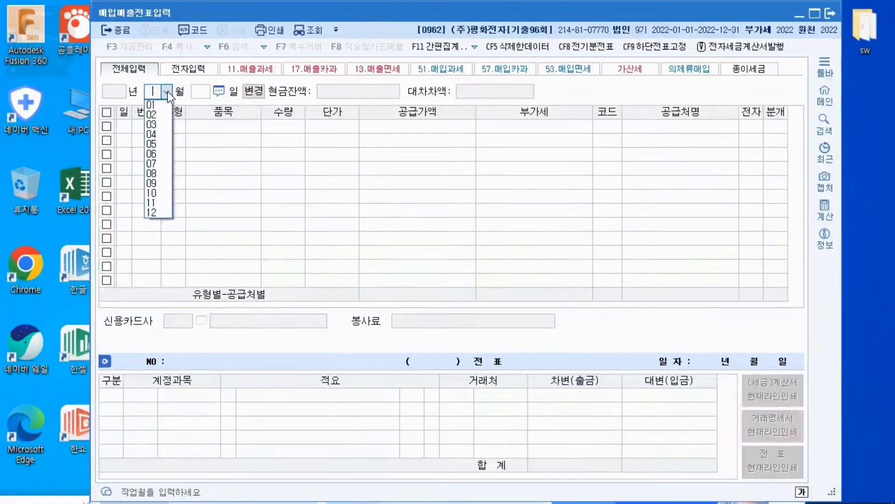
left_click(158, 183)
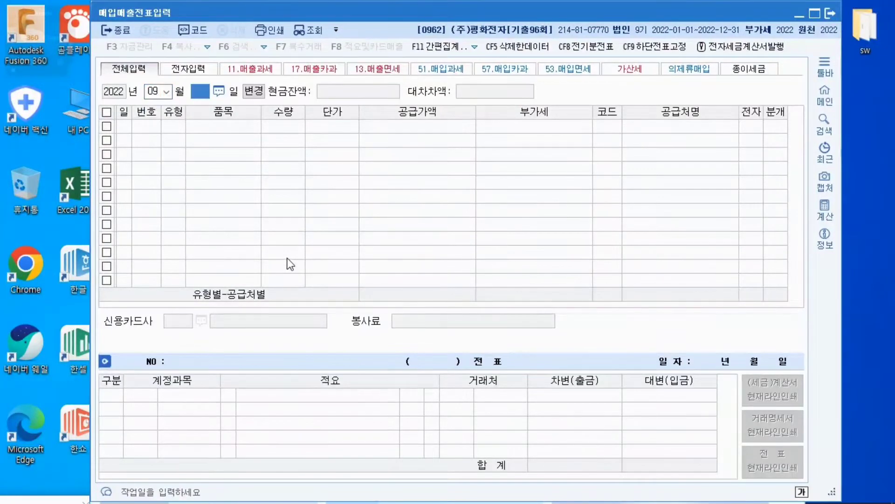
type("16")
key("Return")
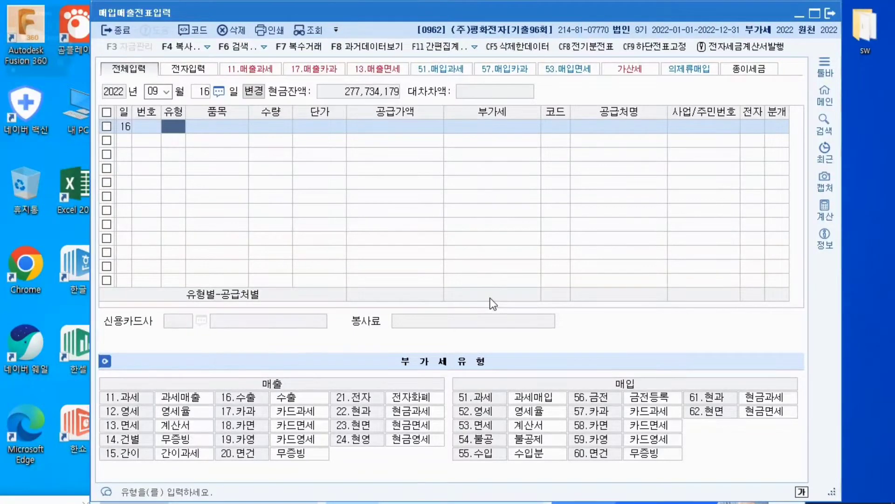
type("51")
key("Return")
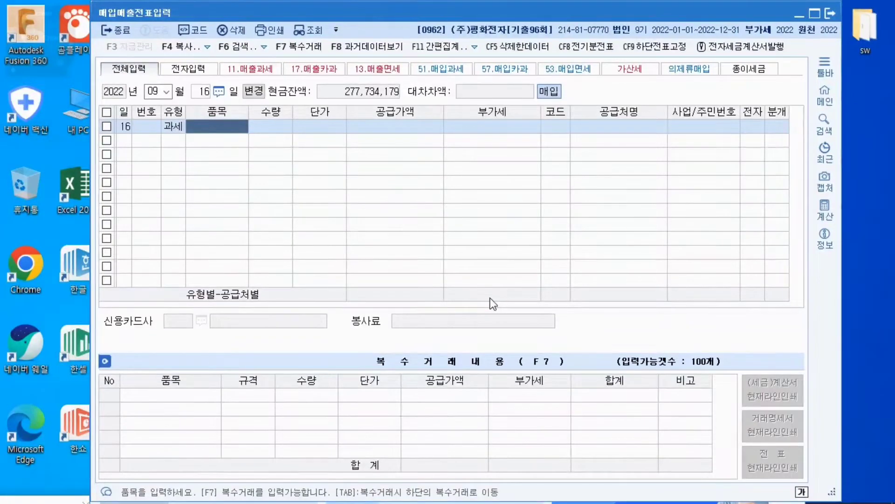
Enter 원재료 as the voucher's item with a 공급가액 of 1,700,000 and 부가세 of 170,000
type("원재료")
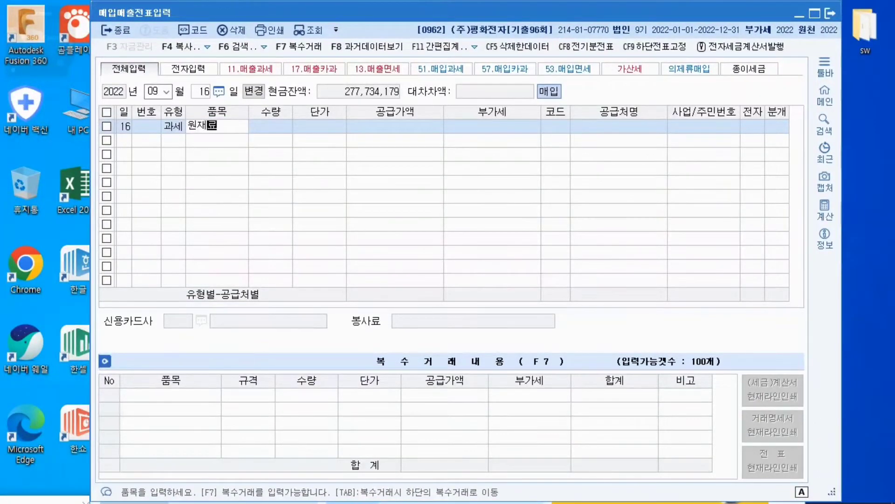
key("Return")
key("Return")
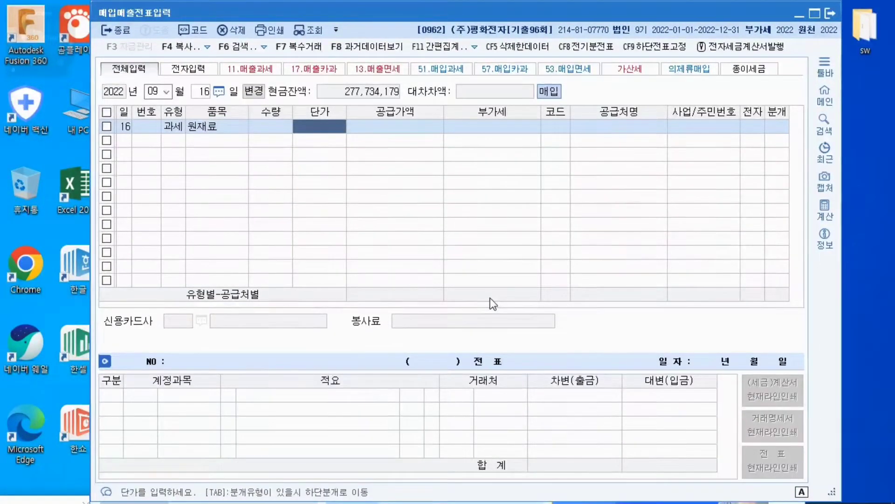
key("Return")
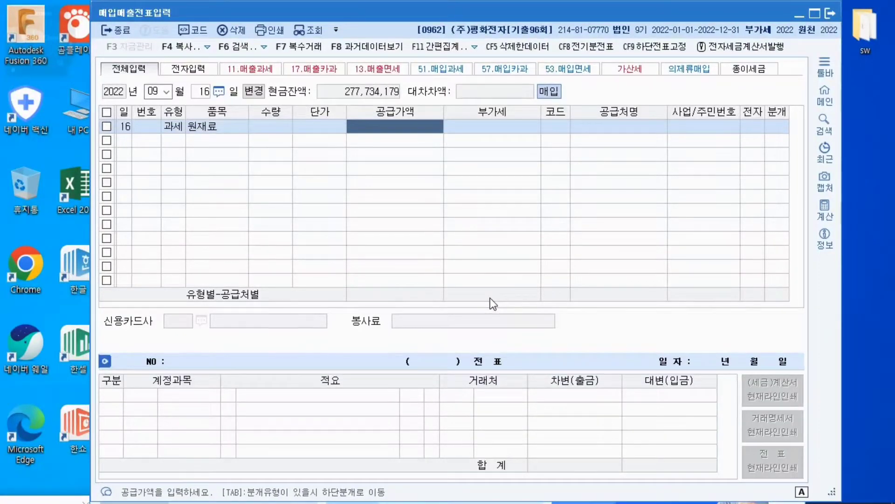
type("1700000")
key("Return")
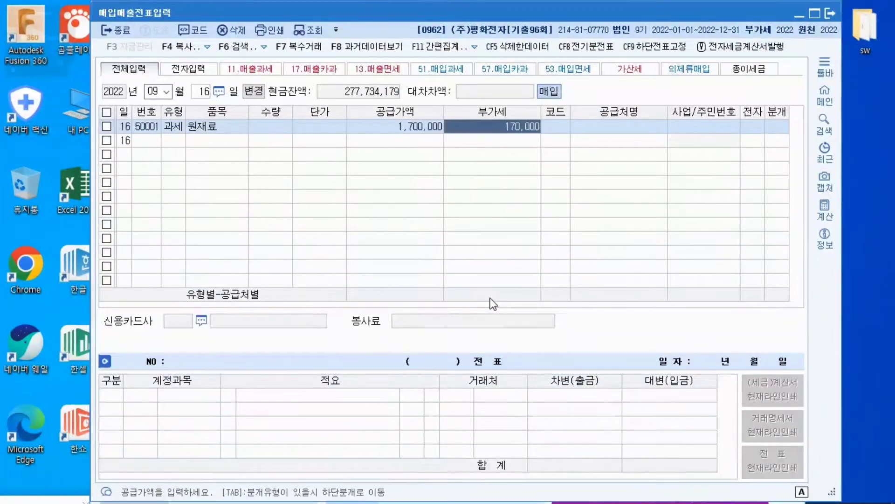
key("Return")
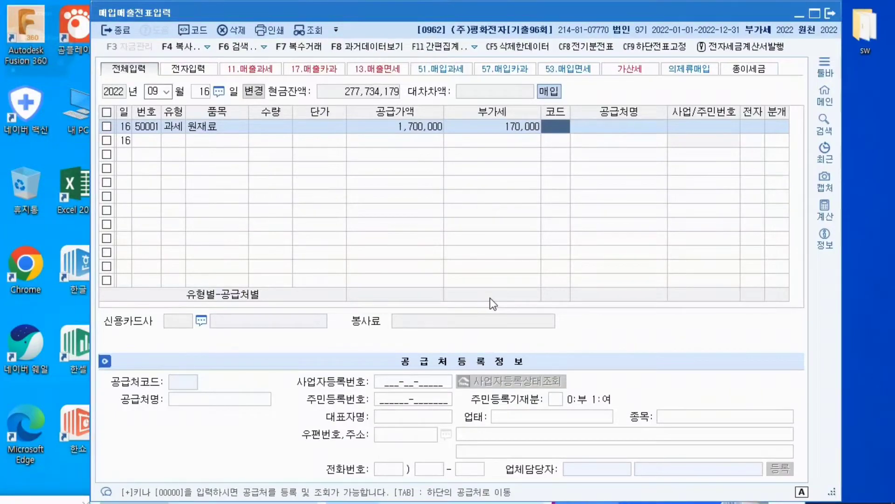
Assign (주)샘물 as the supplier of the 원재료 purchase and leave 전자 blank
type("샘플")
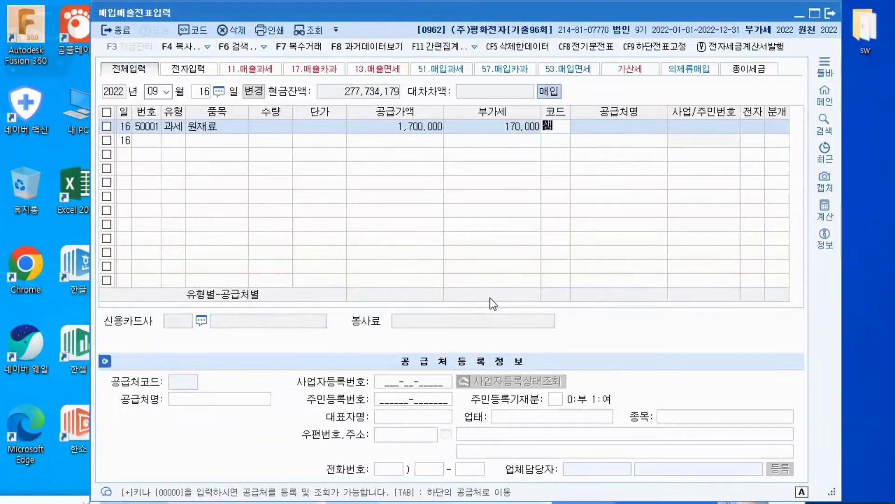
key("Return")
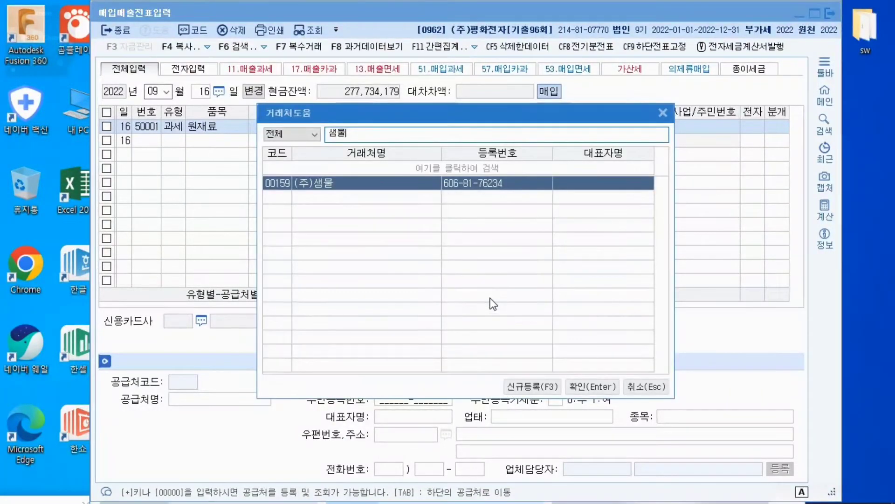
key("Return")
key("Return")
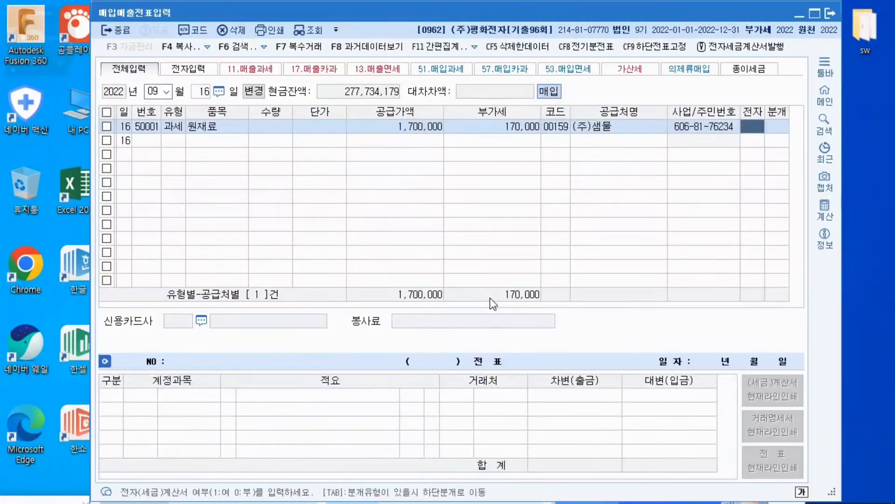
key("Return")
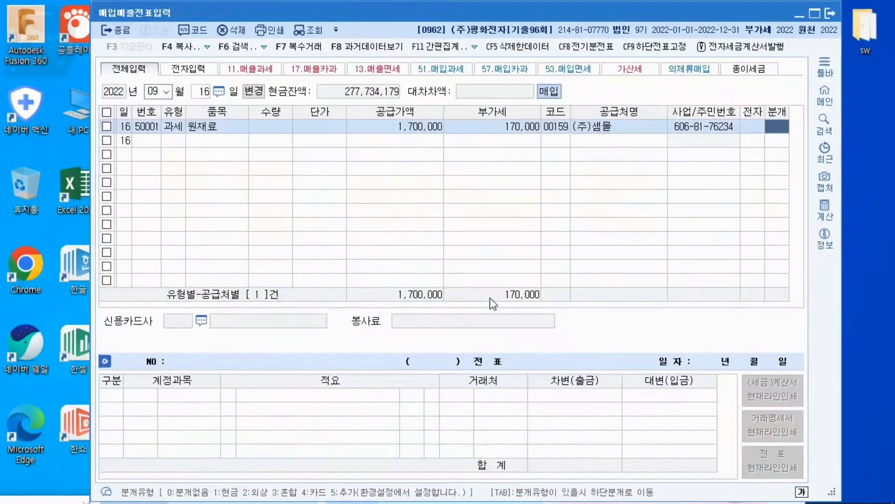
Set the purchase's 분개 to 1 현금, keeping 원재료 as the account, and complete the voucher
type("1")
key("Return")
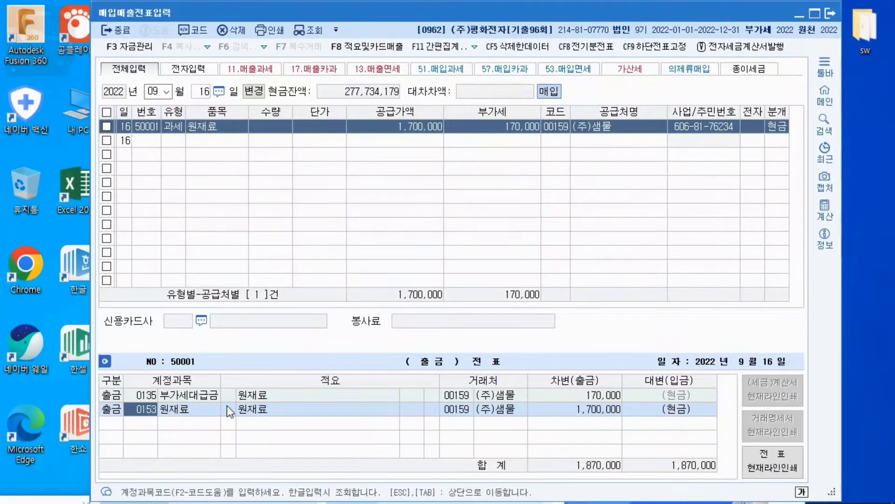
key("Return")
key("Return")
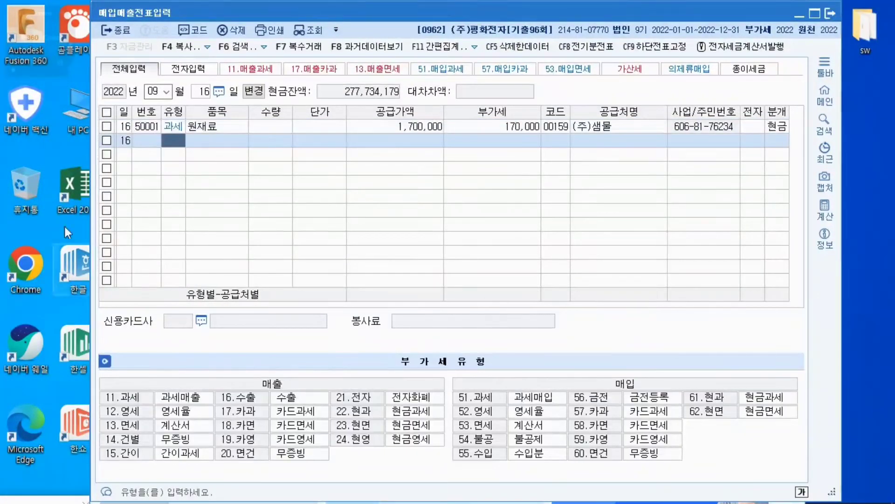
Flag the 16 September 원재료 purchase as 예정신고누락분 with 확정신고 개시년월 set to 2022년 10월
left_click(173, 127)
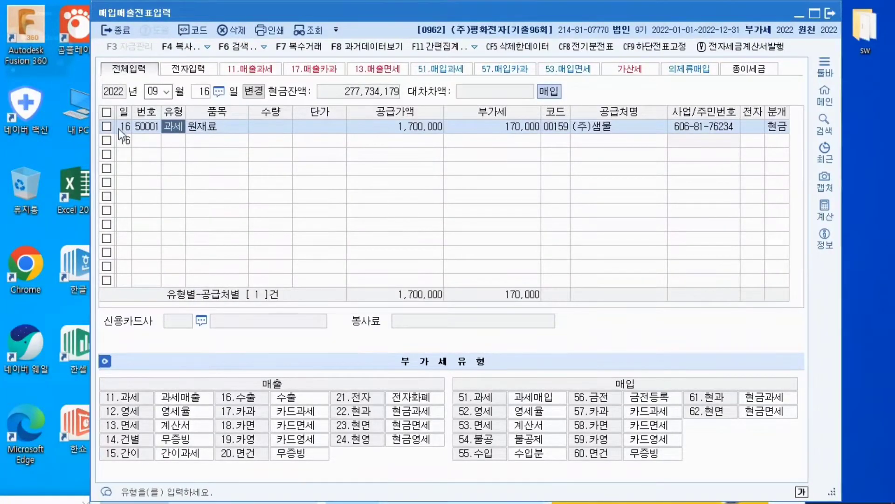
left_click(244, 128)
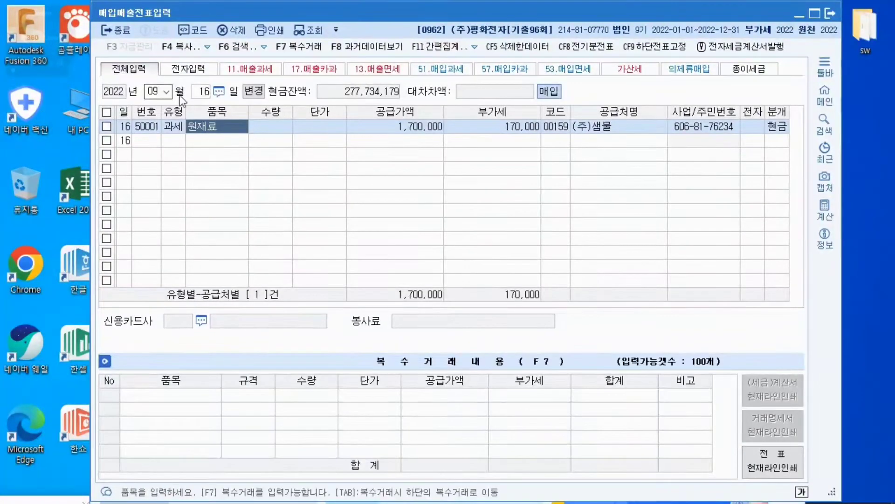
left_click(363, 132)
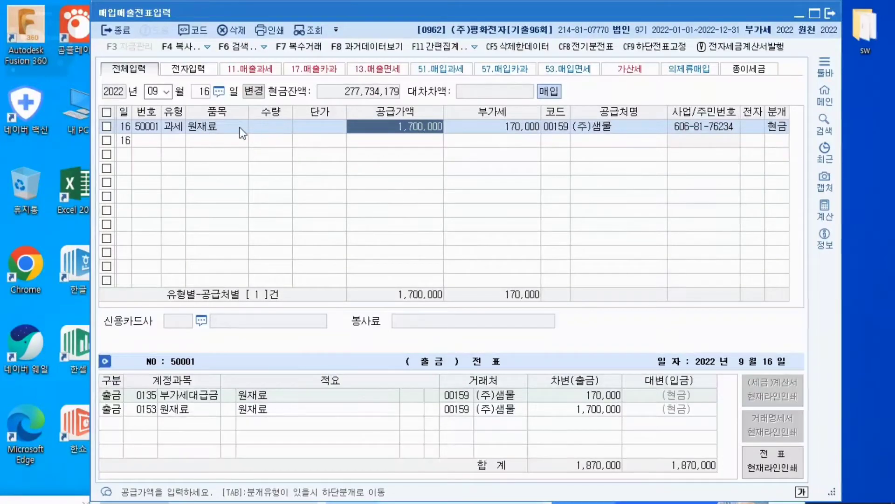
left_click(110, 127)
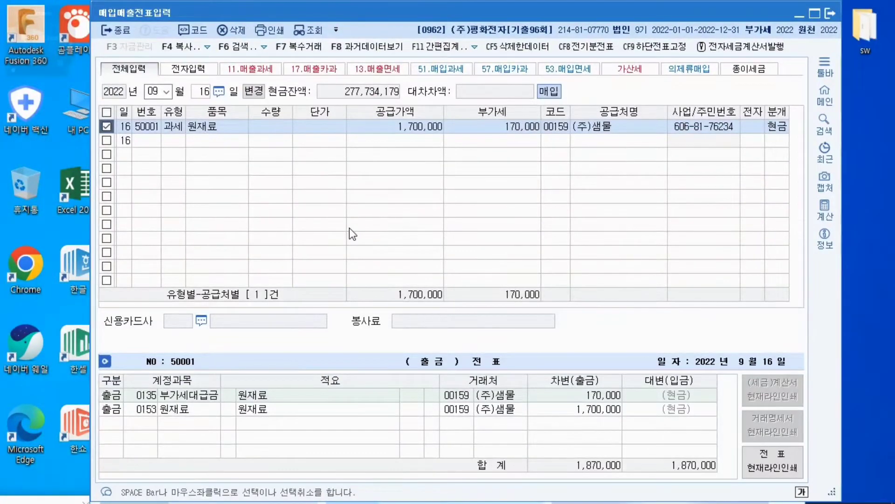
left_click(473, 48)
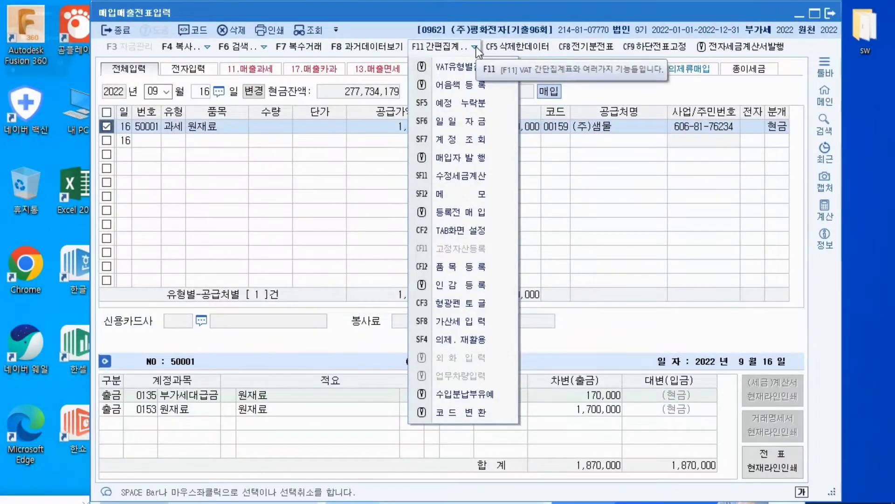
left_click(460, 102)
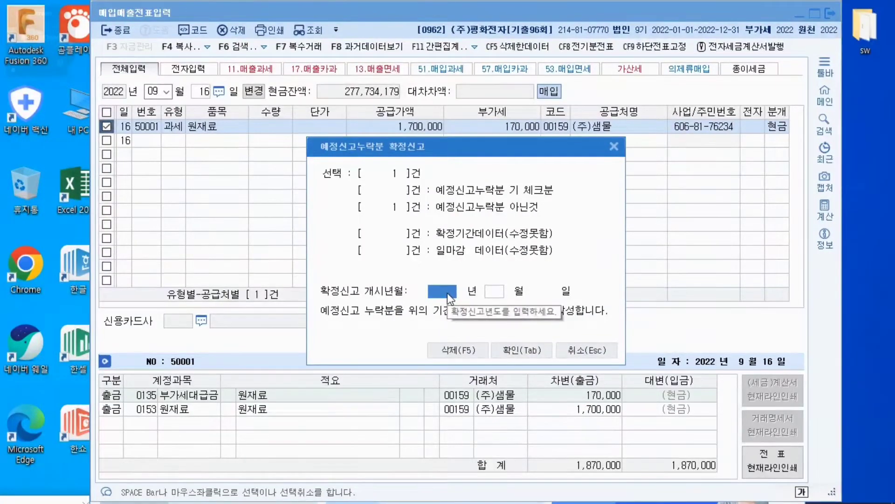
type("2022")
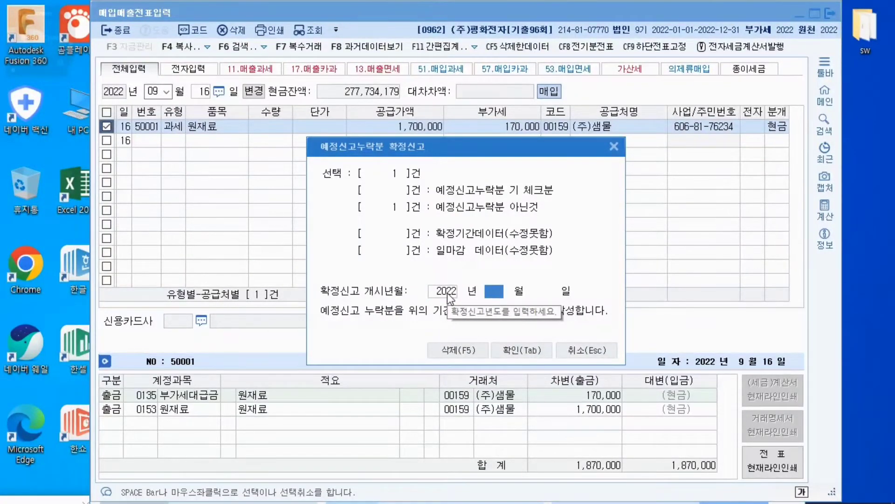
type("10")
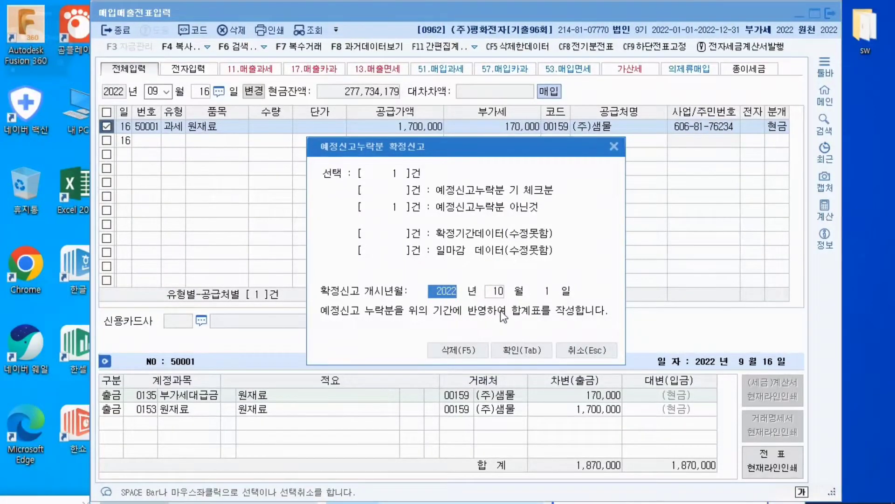
left_click(533, 348)
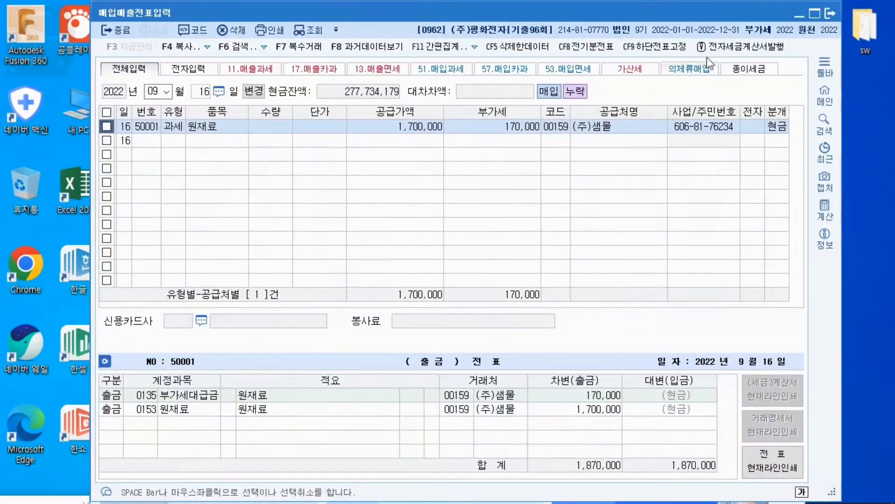
Close the voucher entry and reopen the 부가가치세신고서 for the period 1 October to 31 December 2022
left_click(830, 13)
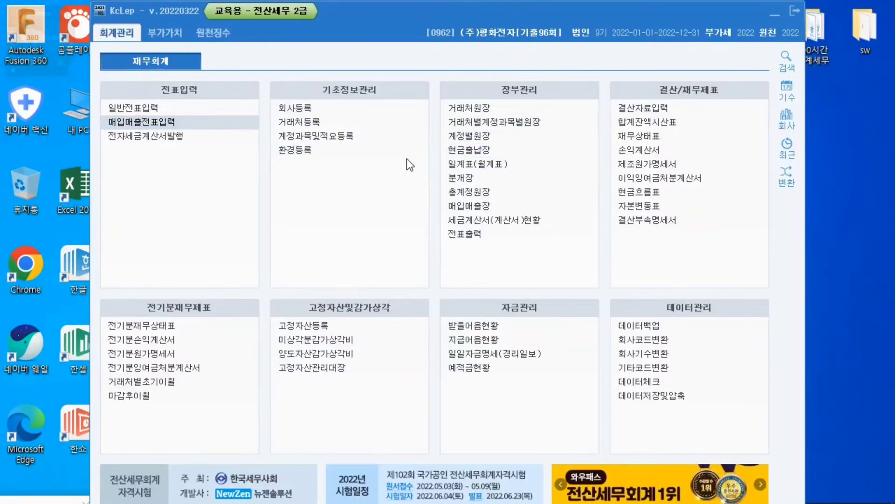
left_click(175, 33)
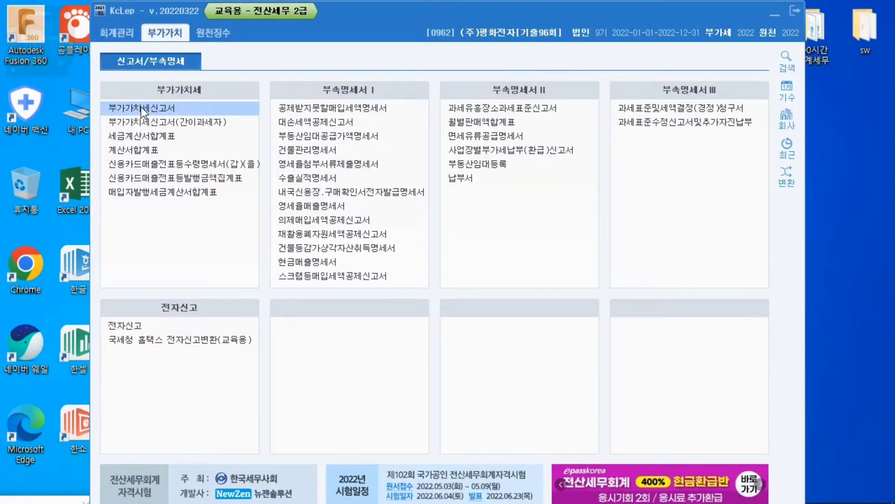
left_click(141, 107)
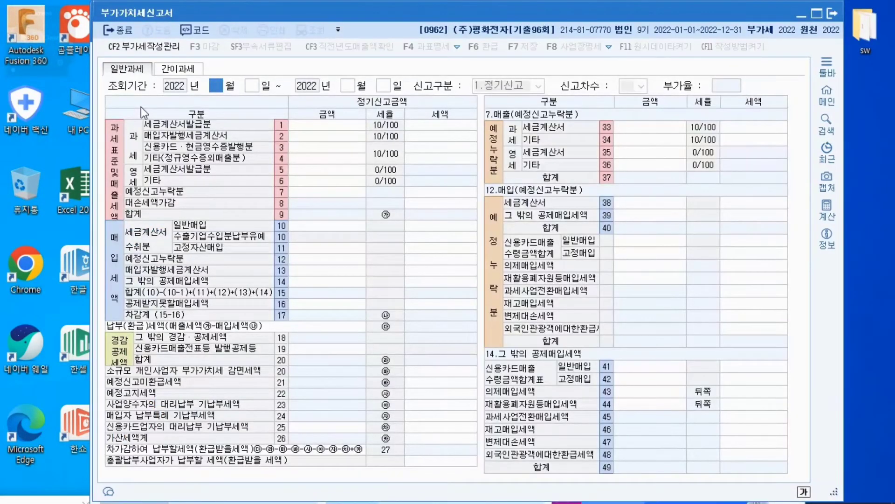
type("10")
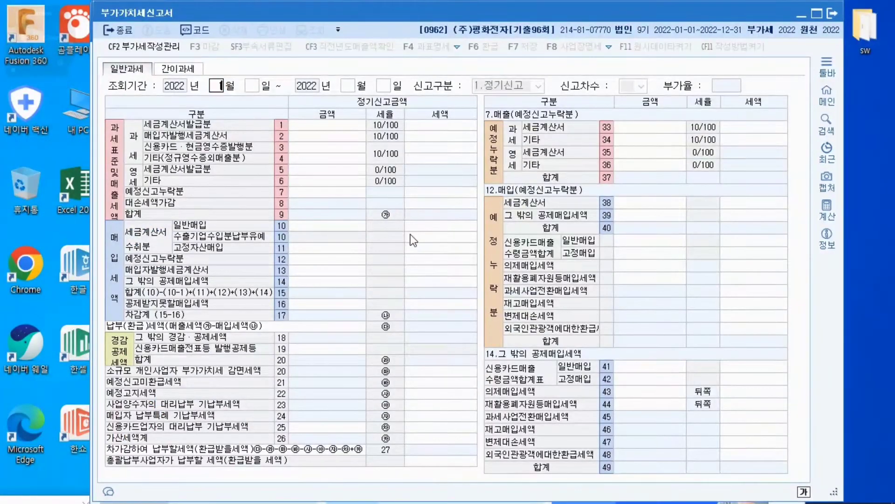
key("Return")
type("1")
key("Return")
type("12")
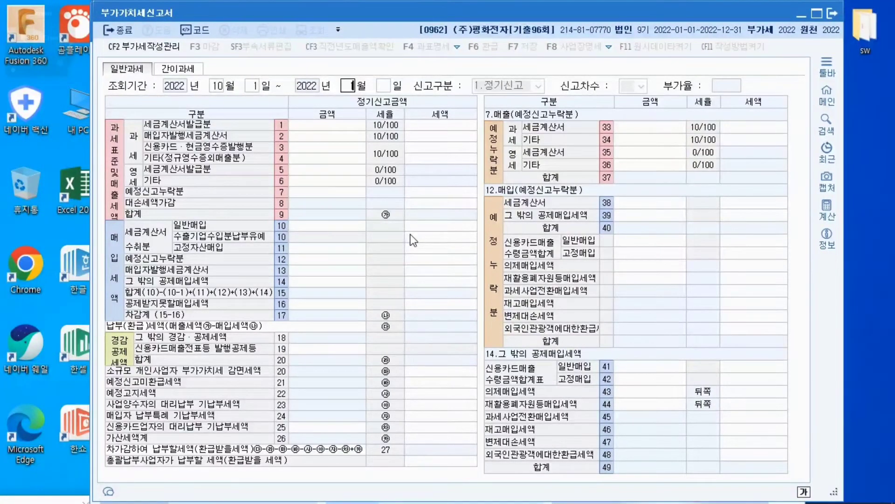
key("Return")
type("31")
key("Return")
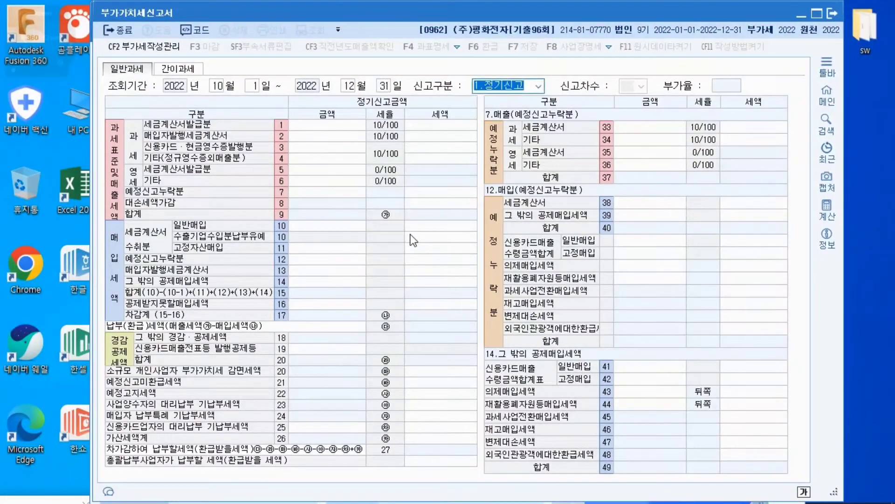
Load the previously saved data into the 정기신고 return for October to December 2022
key("Return")
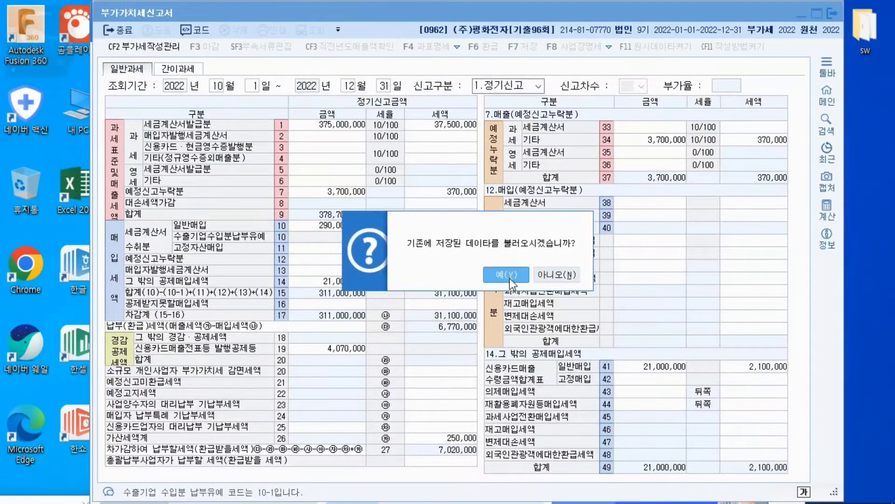
left_click_drag(494, 222, 424, 273)
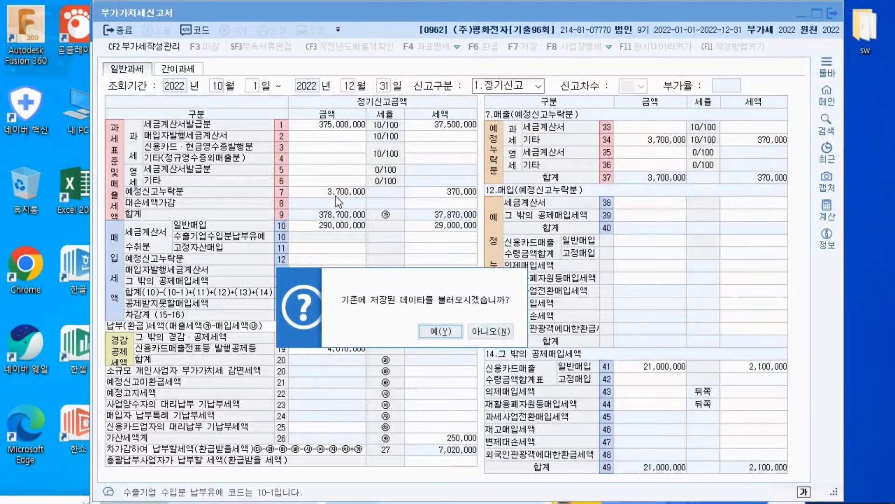
left_click(427, 329)
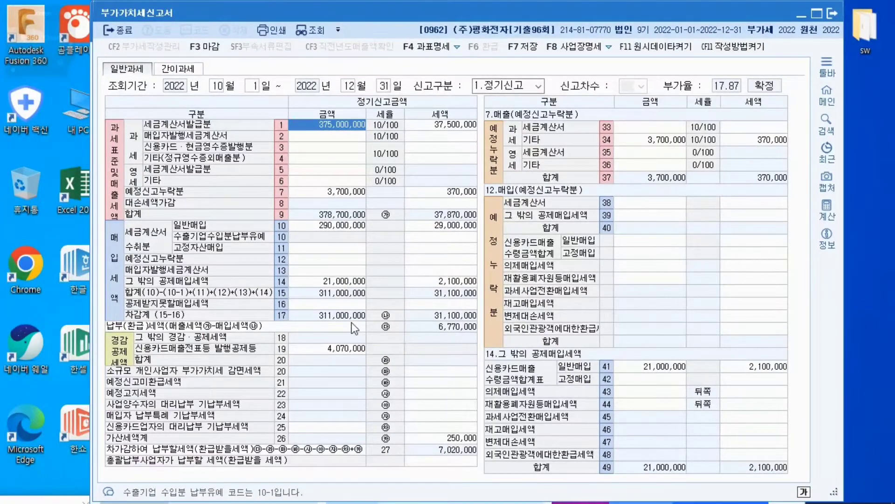
Enter the omitted 세금계산서 purchase in row 38 of 매입(예정신고누락분) with 금액 1,700,000 and 세액 170,000
left_click(317, 259)
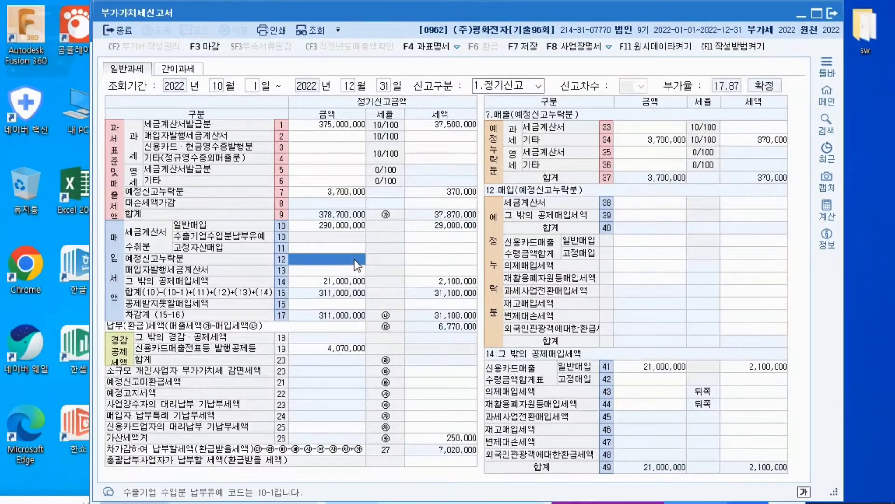
left_click(642, 205)
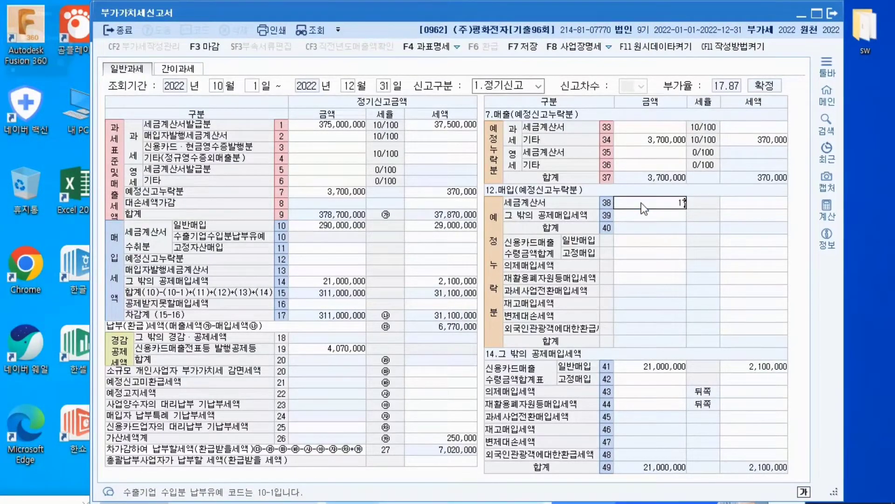
type("7000000")
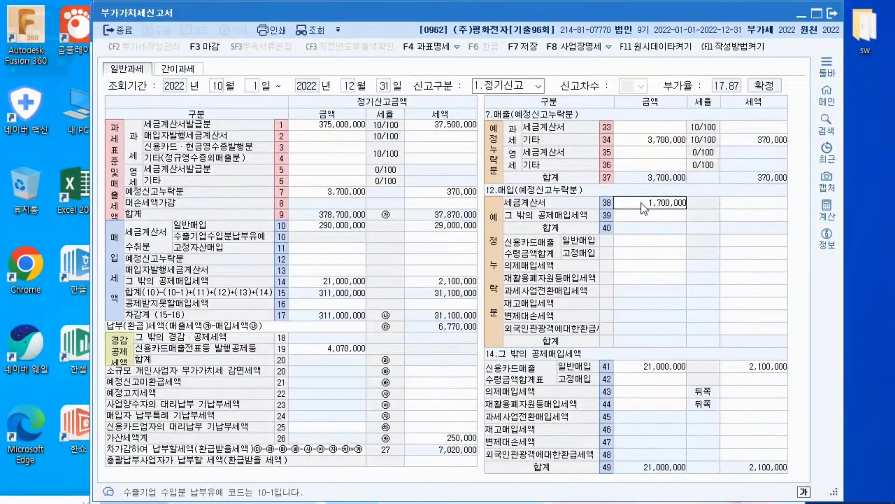
key("Return")
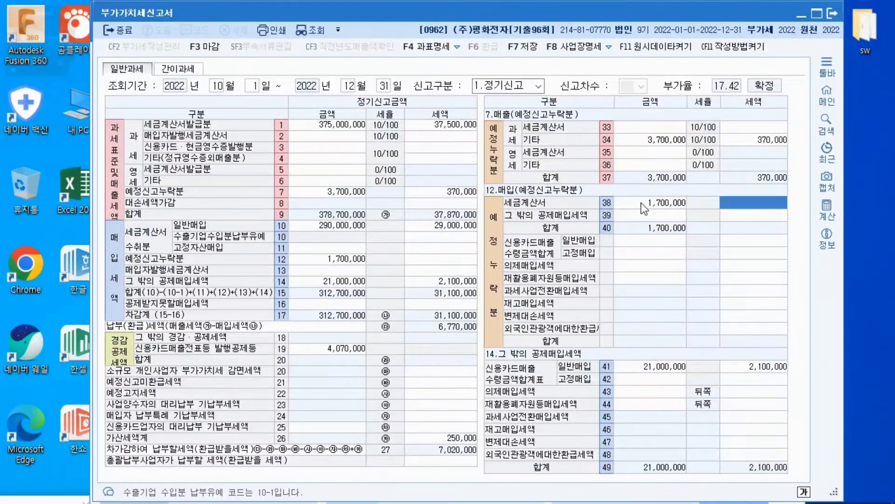
type("1700000")
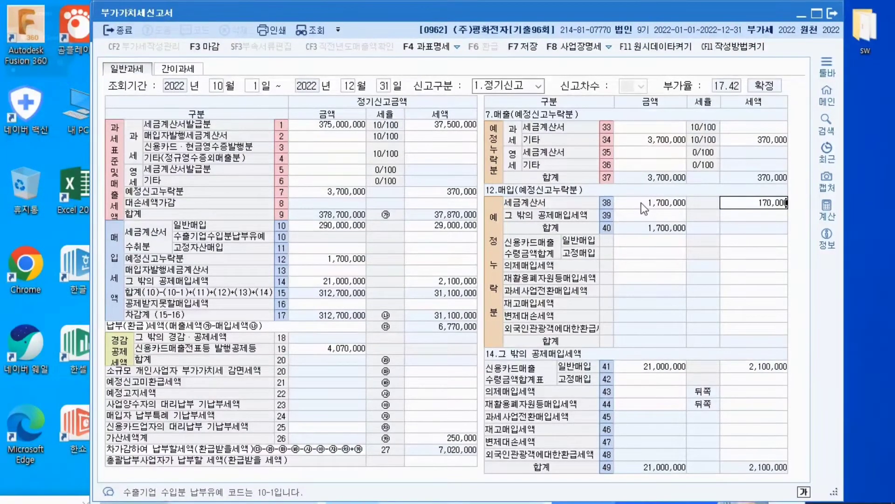
key("Return")
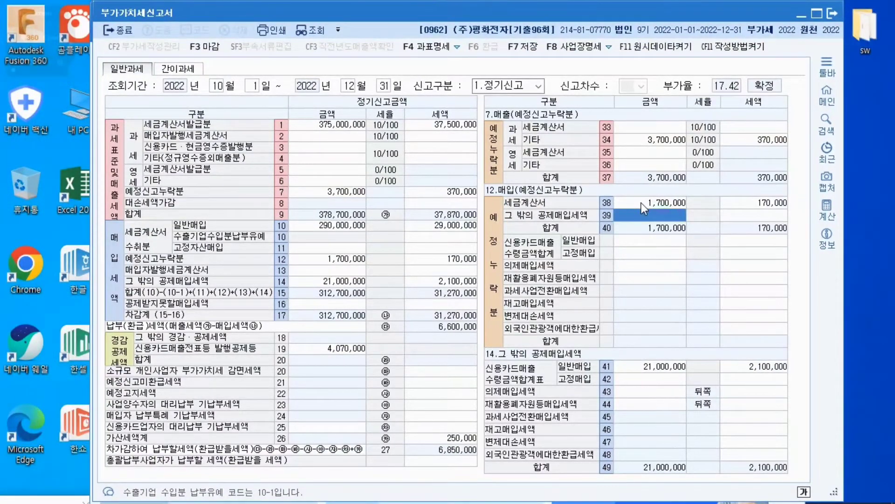
Compare the 예정신고누락분 amounts and taxes of sales row 7 and purchase row 12, and review the 가산세명세 breakdown
left_click(329, 259)
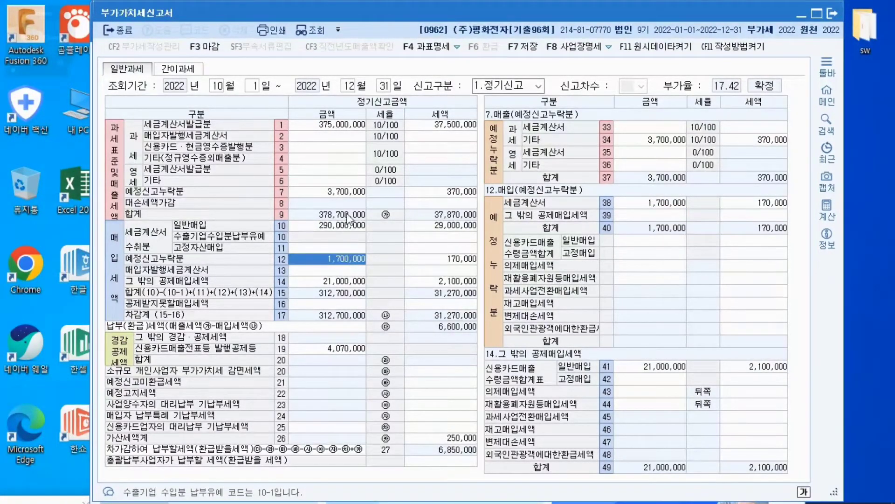
left_click(344, 192)
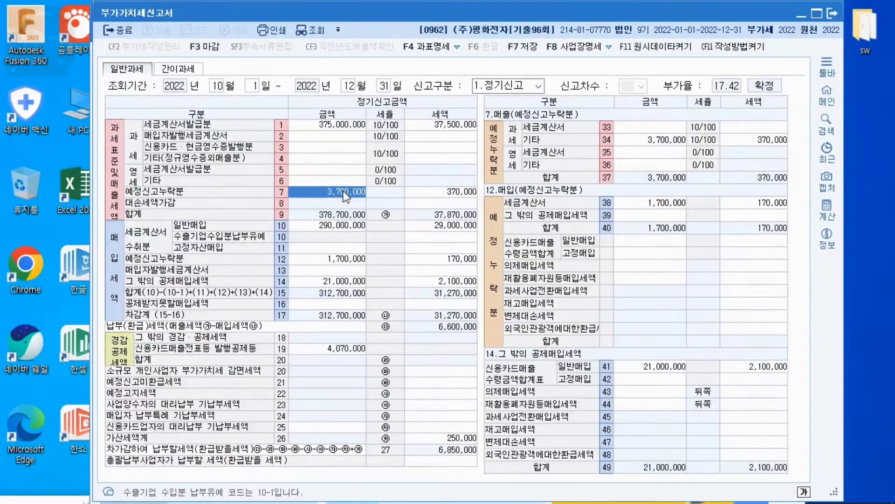
left_click(446, 192)
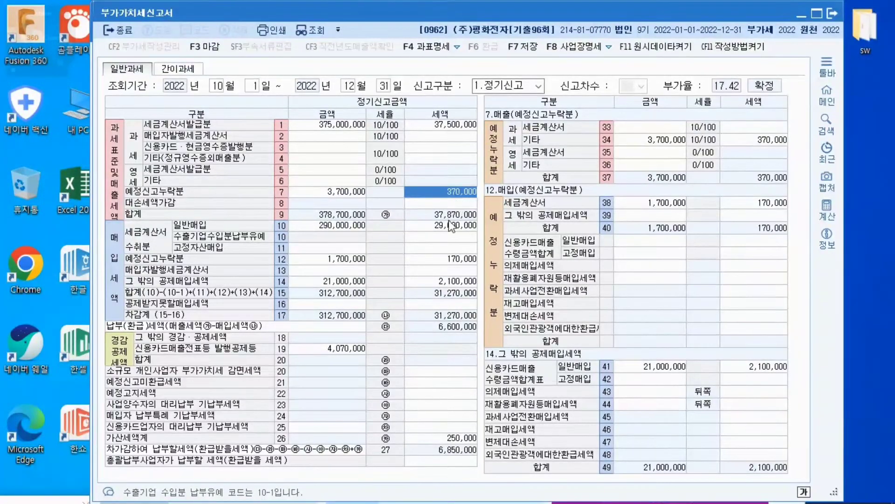
left_click(443, 261)
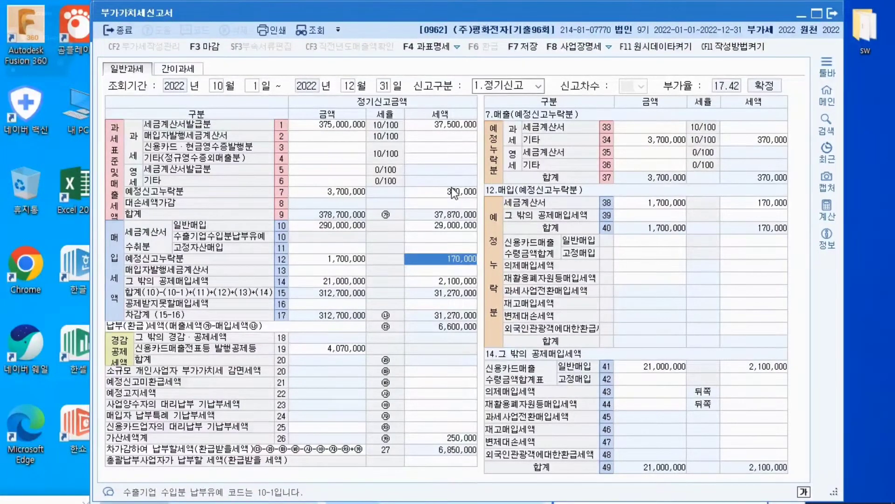
left_click(453, 192)
left_click(452, 259)
left_click(456, 192)
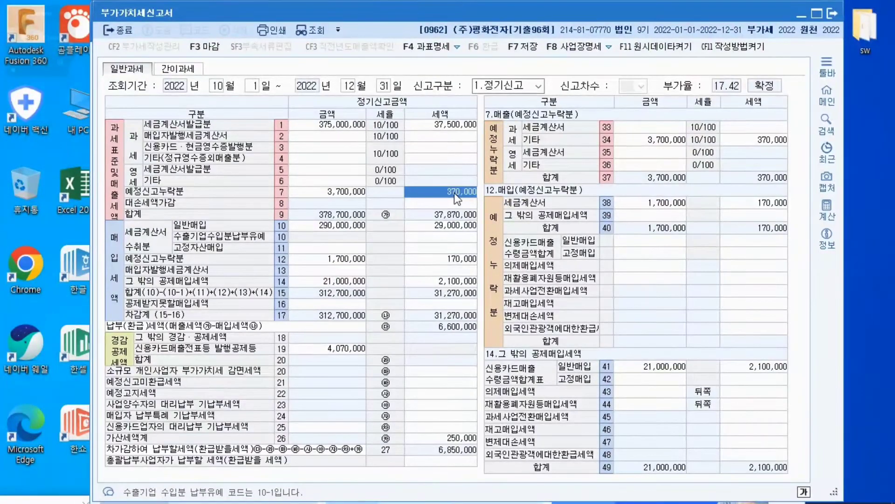
left_click(447, 260)
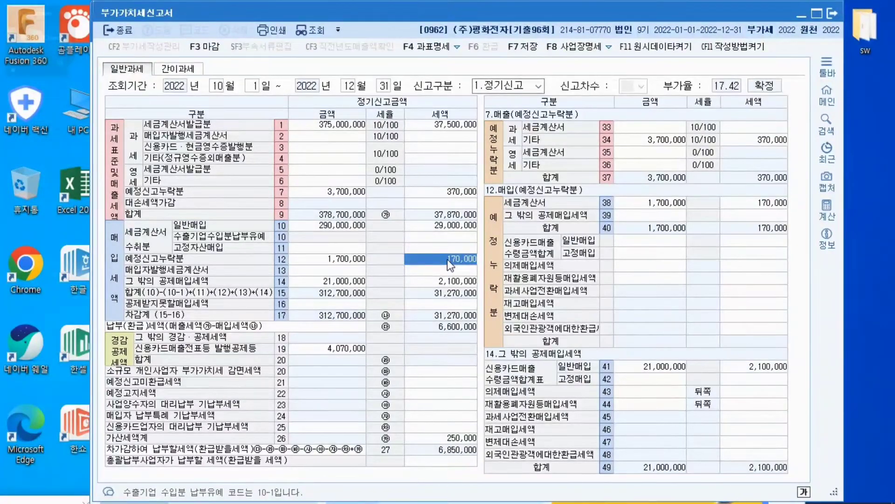
left_click(464, 429)
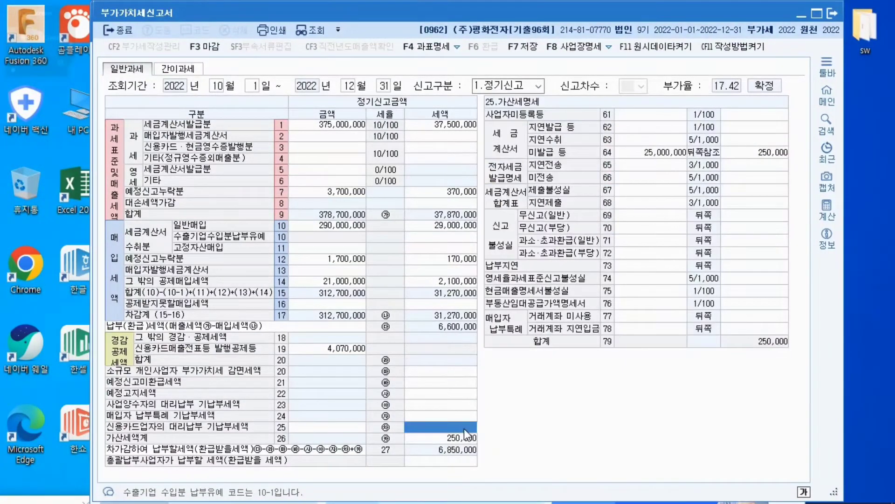
left_click(463, 436)
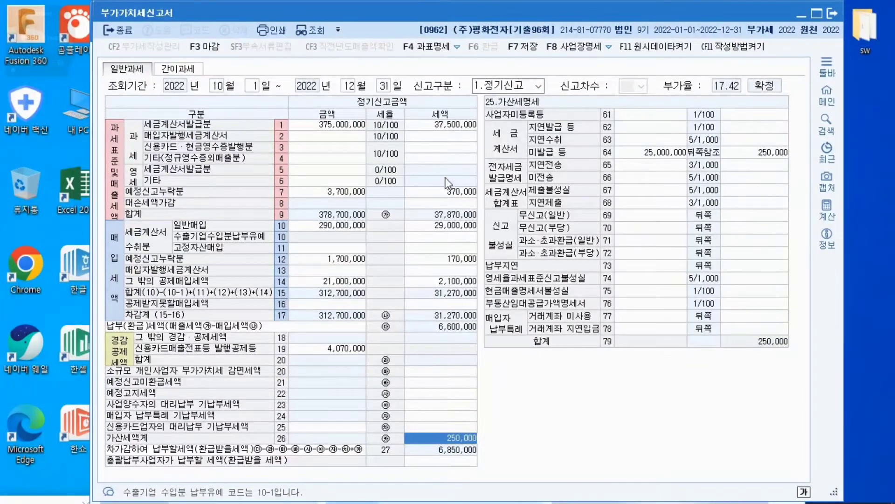
left_click(447, 192)
left_click(448, 260)
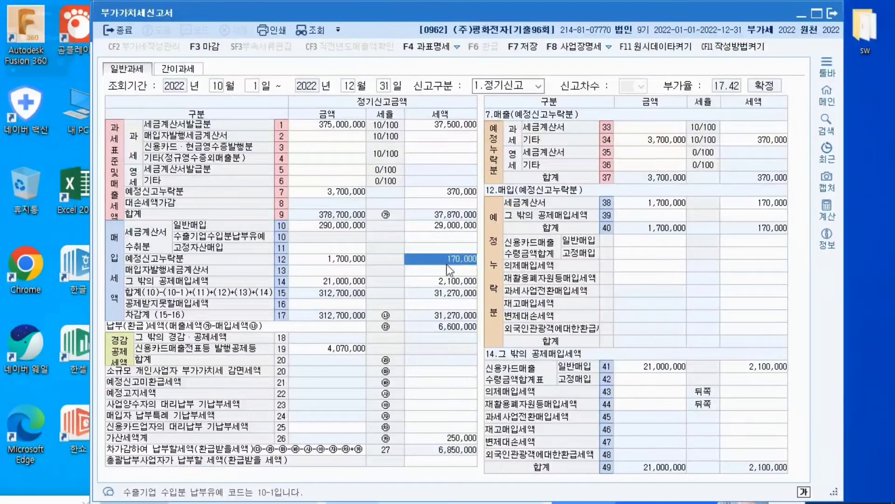
left_click(470, 439)
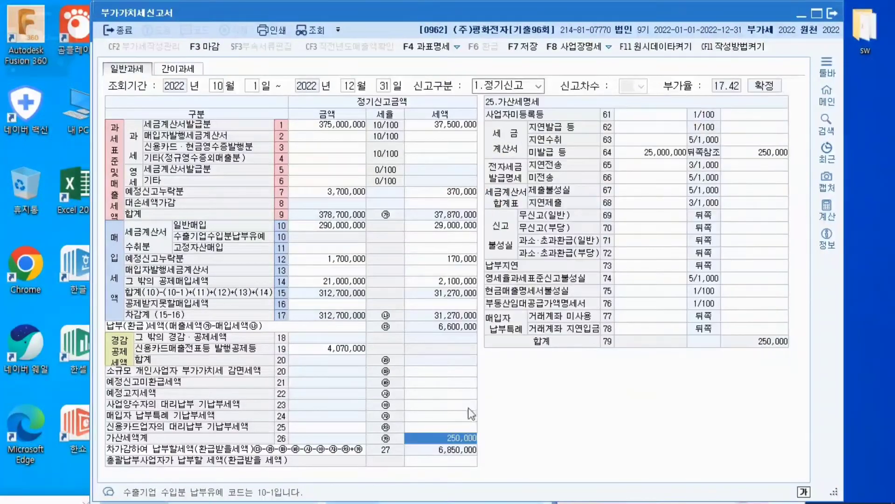
left_click(467, 192)
left_click(469, 259)
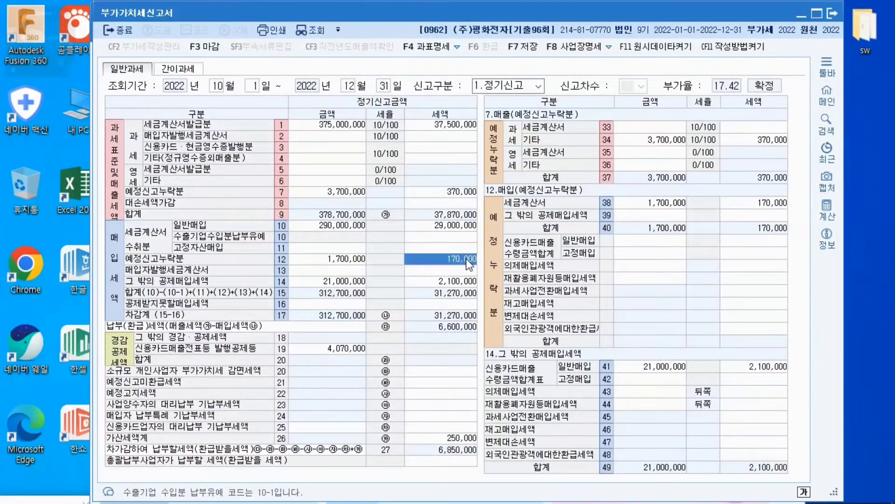
In the 가산세명세, enter 200,000 as the base 금액 for both 납부지연 (73) and 과소·초과환급(일반) (71)
left_click(449, 440)
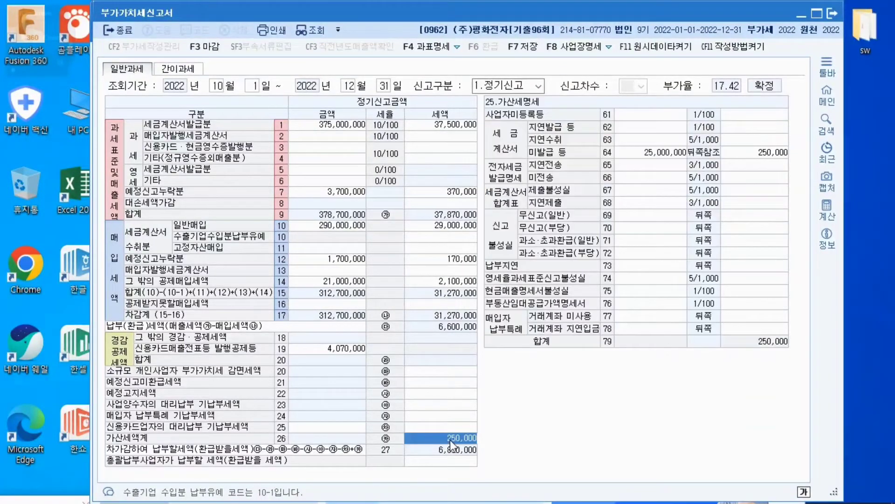
left_click(632, 269)
type("2000000")
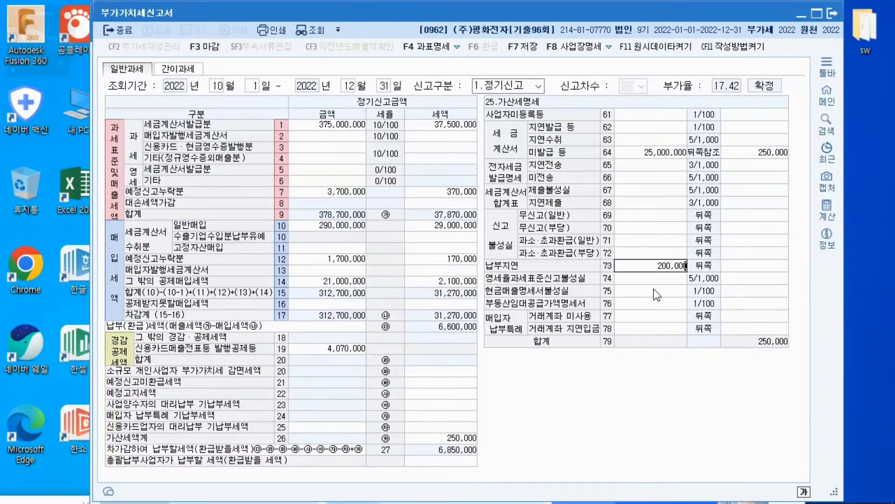
left_click(664, 237)
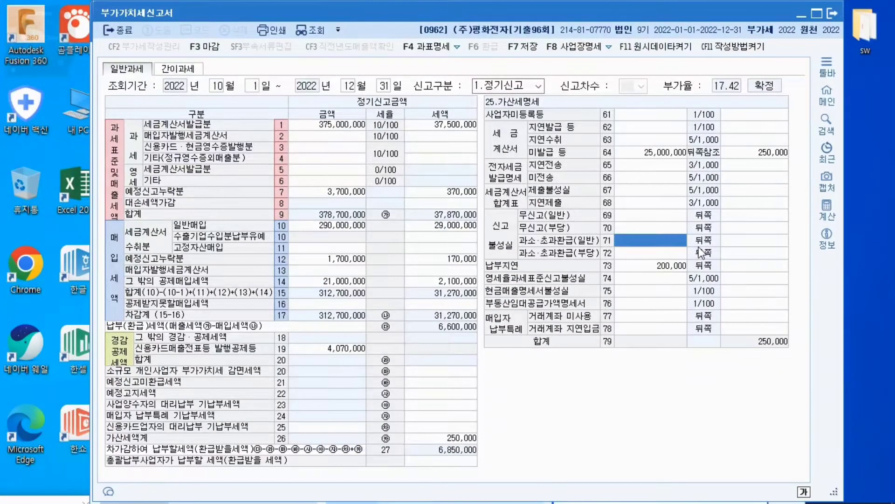
type("2000000")
key("Return")
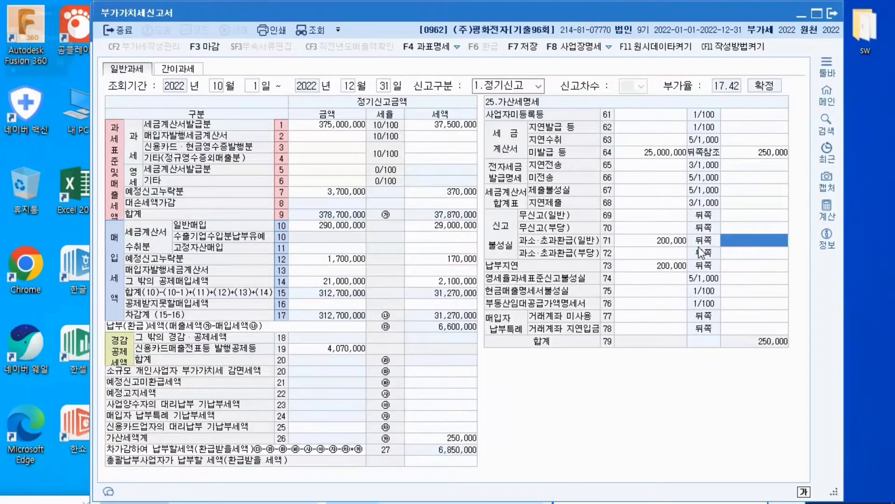
Read the 작성방법 guidance for the 납부지연 penalty in row 73 and close it
left_click(660, 271)
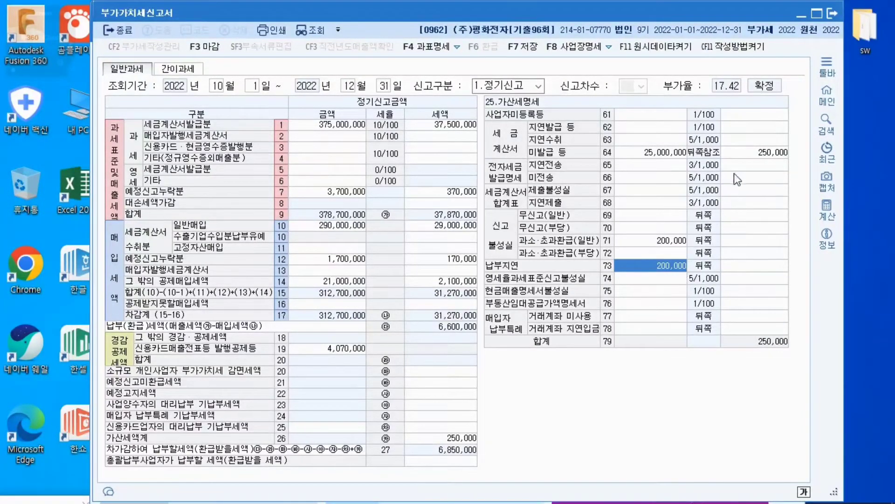
left_click(744, 47)
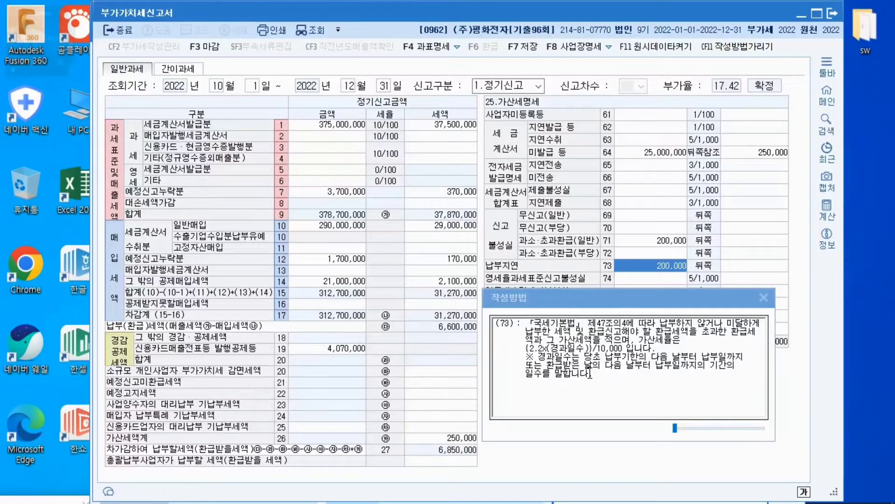
left_click(763, 296)
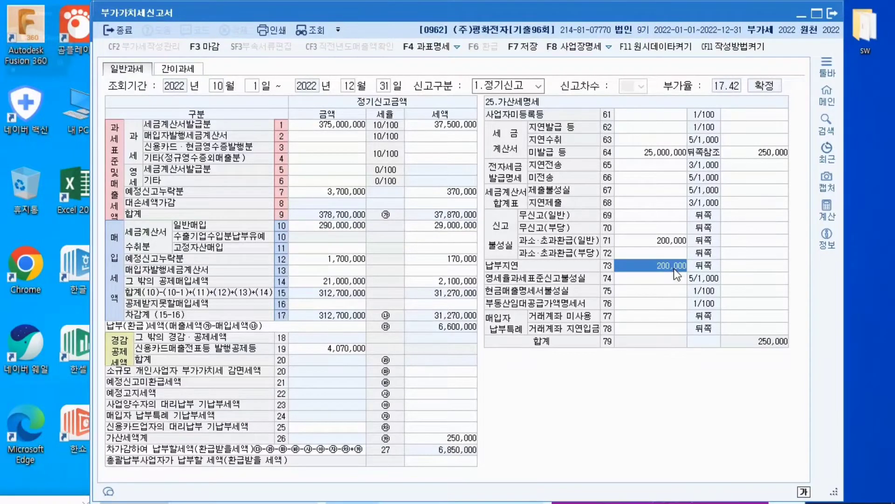
Calculate the 납부지연 penalty's overdue days using 당초납부기한 2022-10-25 and 납부일 또는 고지일 2023-1-23, and apply them
key("Return")
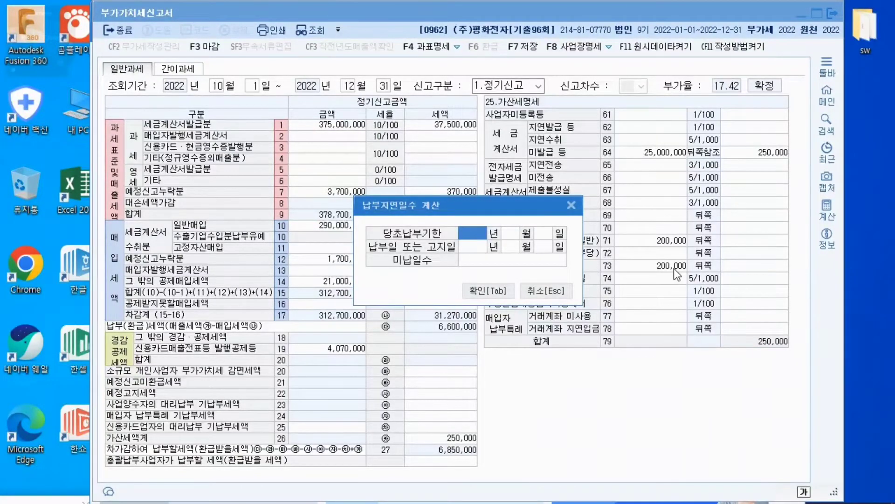
type("20")
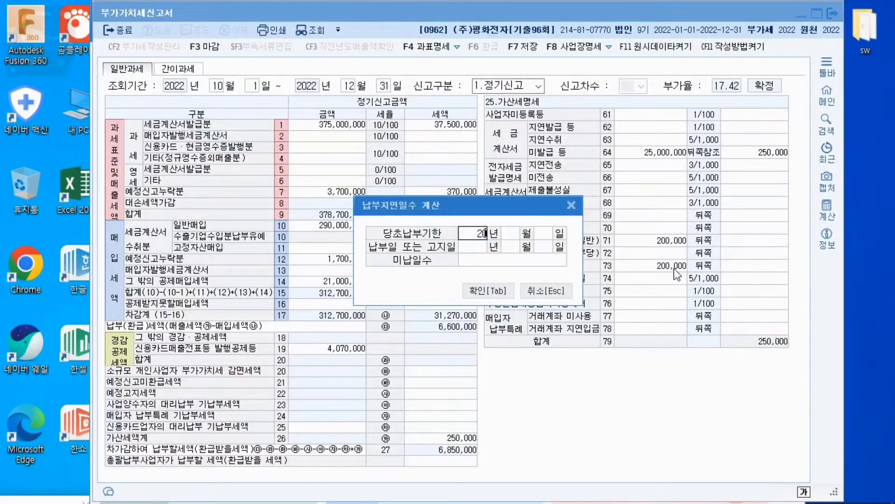
type("22")
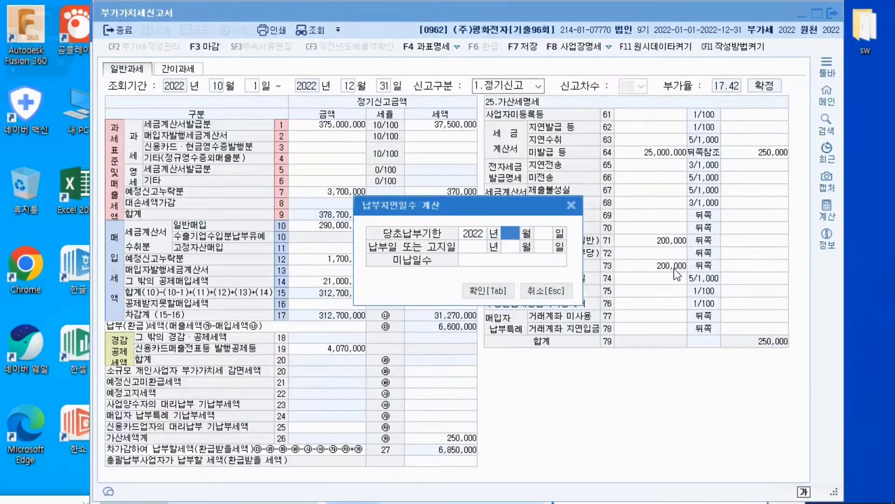
type("10 월 ")
type("25")
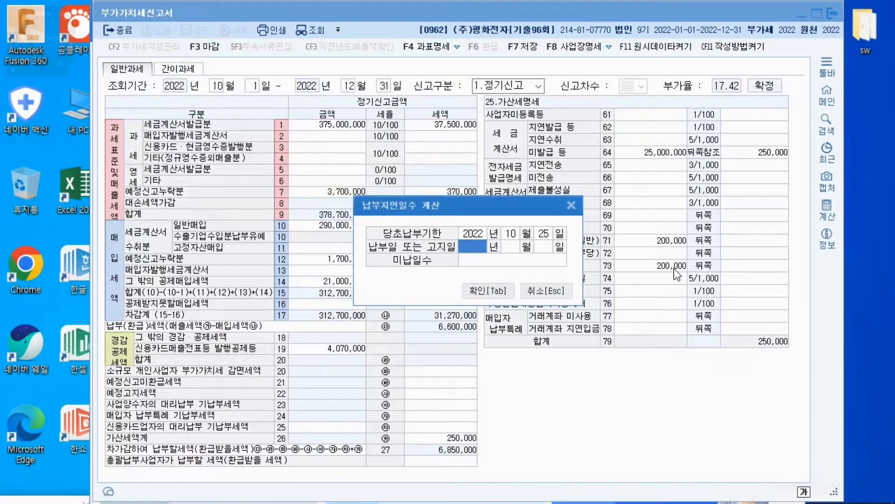
type("20")
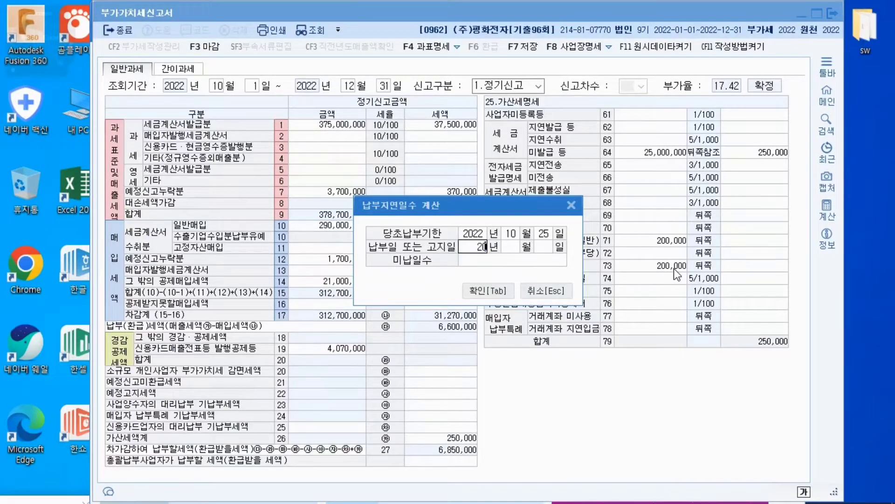
type("230")
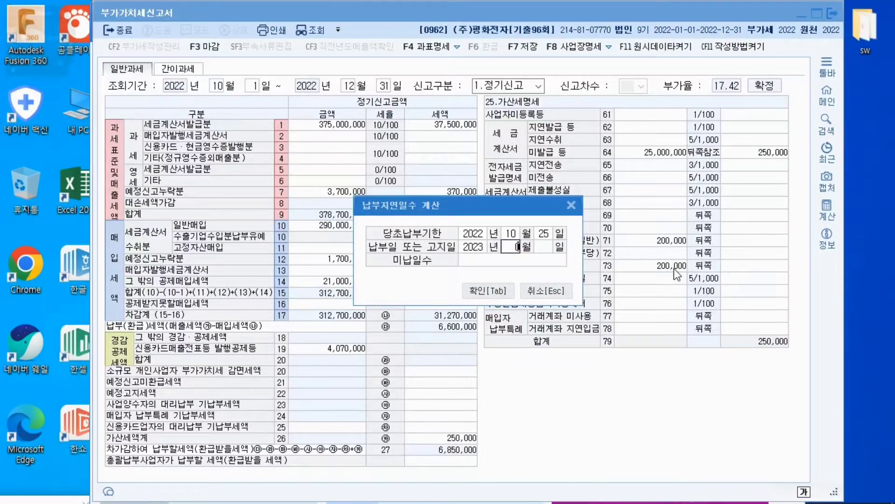
type("123")
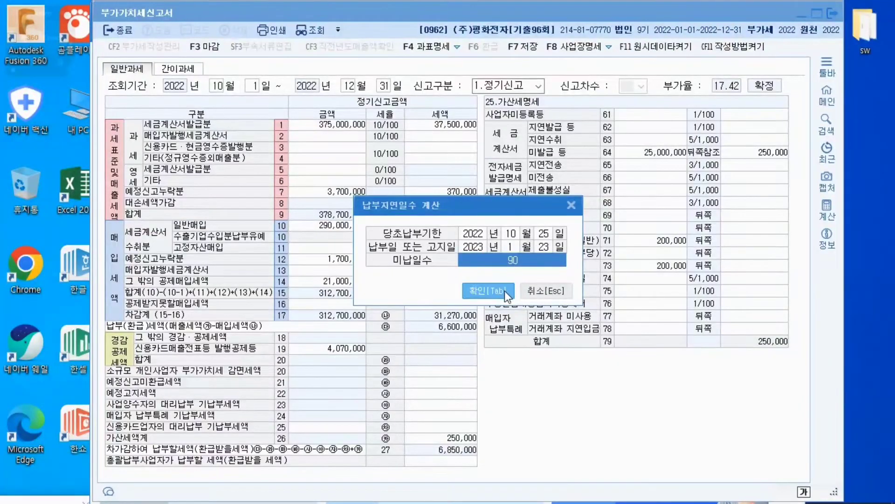
left_click(488, 290)
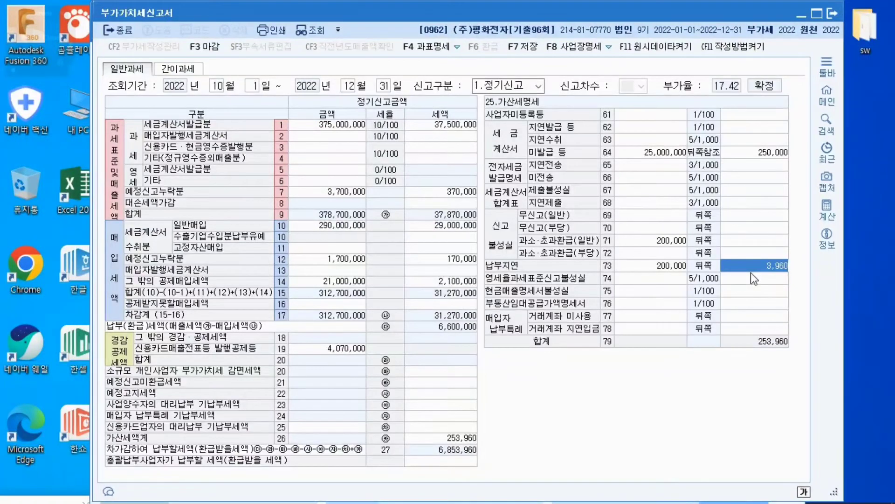
Read the 작성방법 guidance for 과소·초과환급(일반) in row 71, comparing the general and 부정행위 penalty rates
left_click(660, 243)
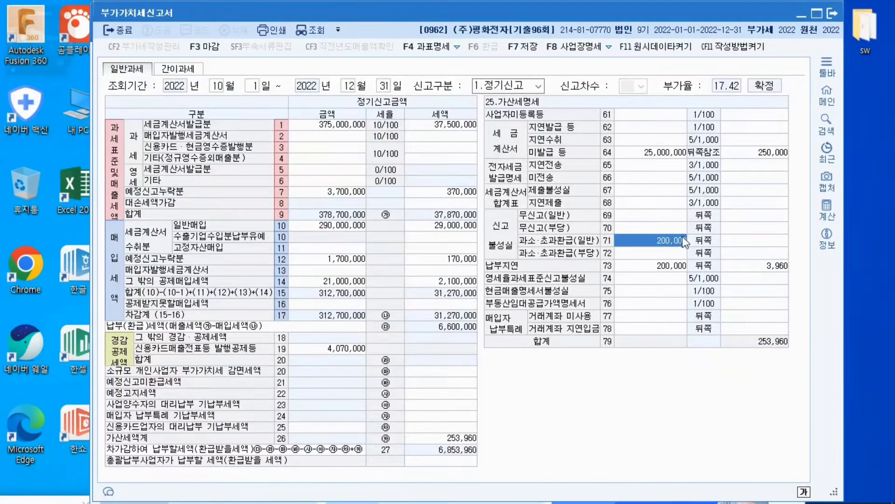
left_click(747, 50)
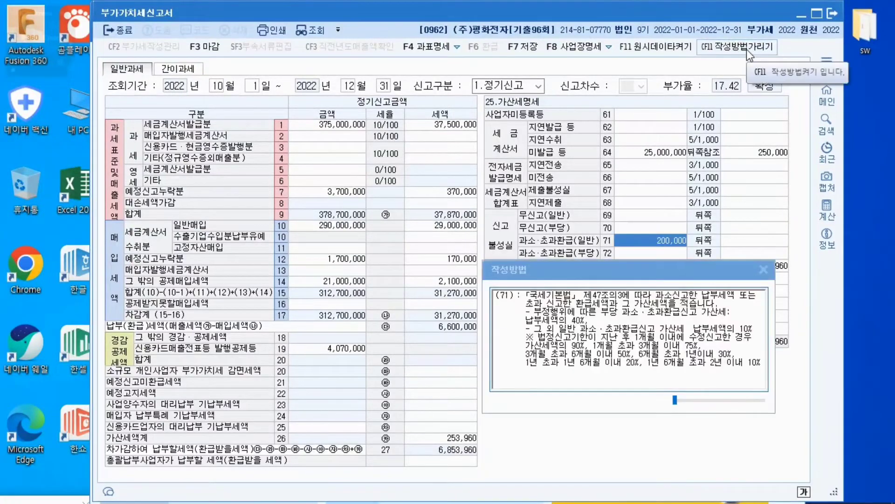
left_click_drag(717, 270, 716, 262)
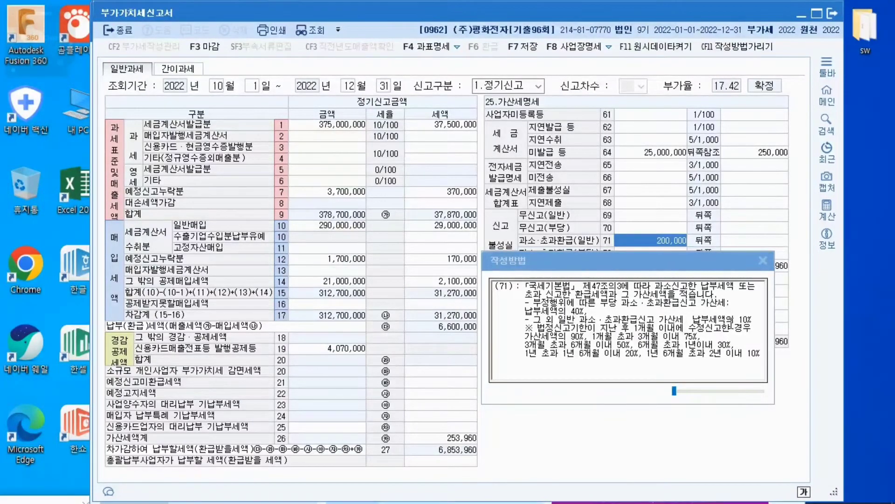
left_click(730, 322)
left_click_drag(738, 320, 755, 318)
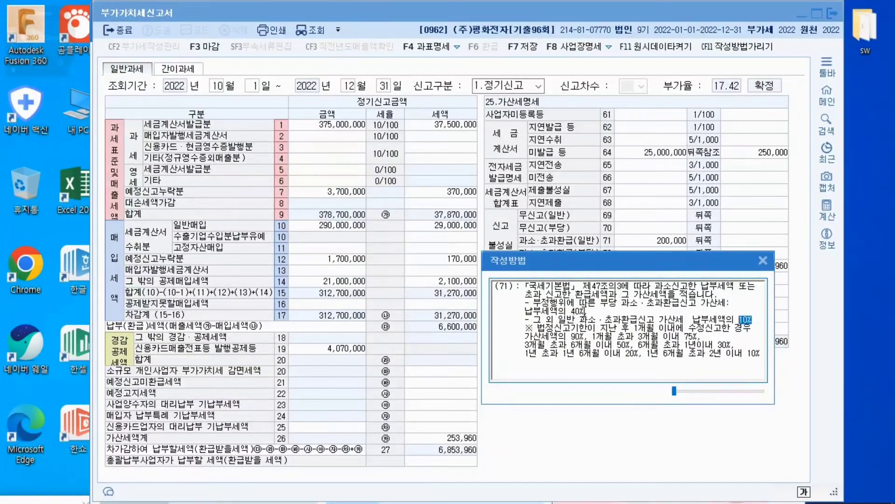
left_click_drag(585, 311, 568, 311)
left_click(754, 316)
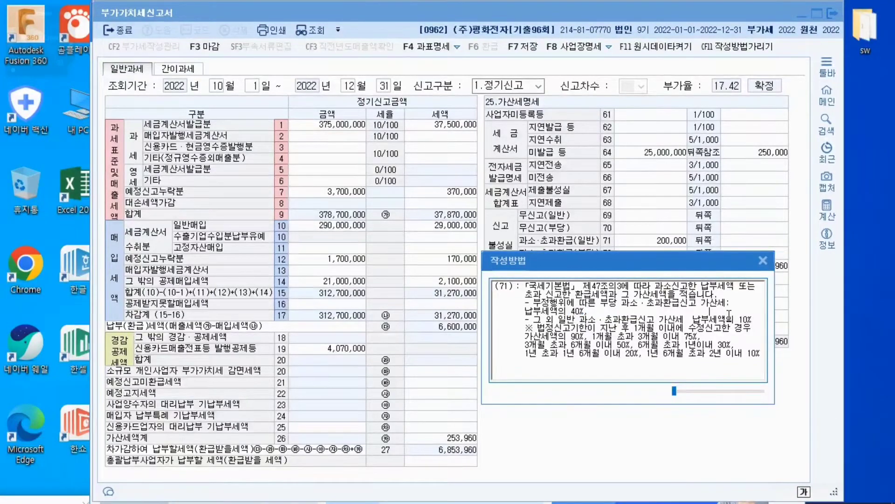
left_click_drag(754, 316, 777, 319)
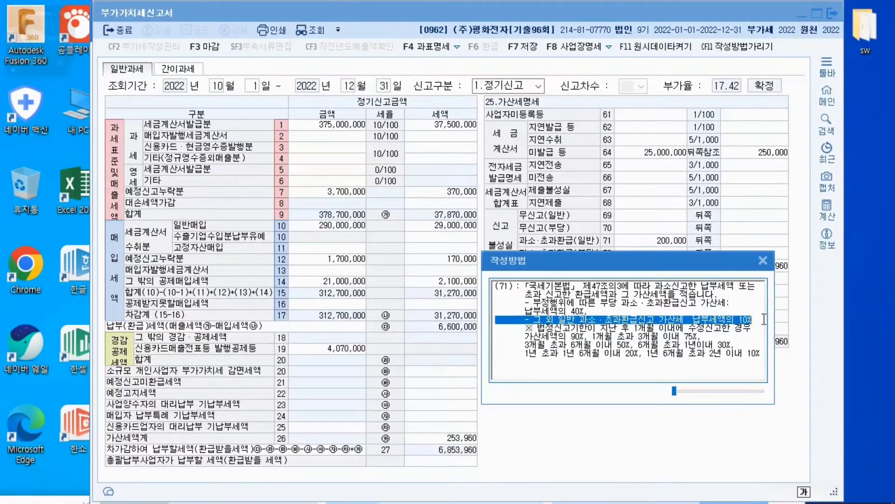
left_click(764, 319)
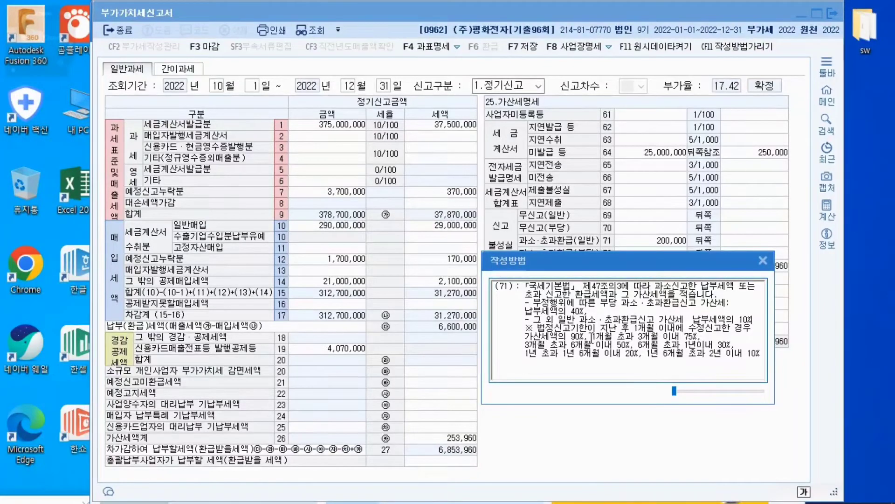
Examine the row 71 guidance for the penalty reduction when filing 1개월 초과 3개월 이내, against the general rate
left_click_drag(681, 337, 752, 320)
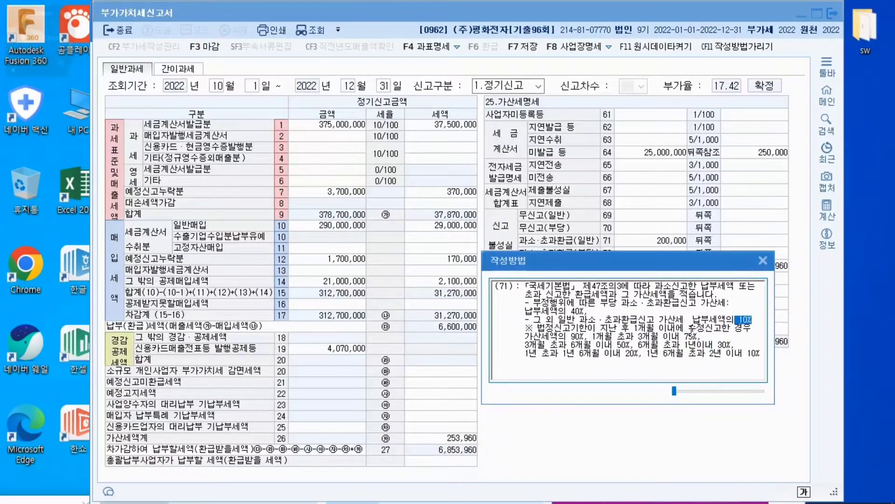
left_click_drag(680, 336, 699, 337)
left_click(705, 336)
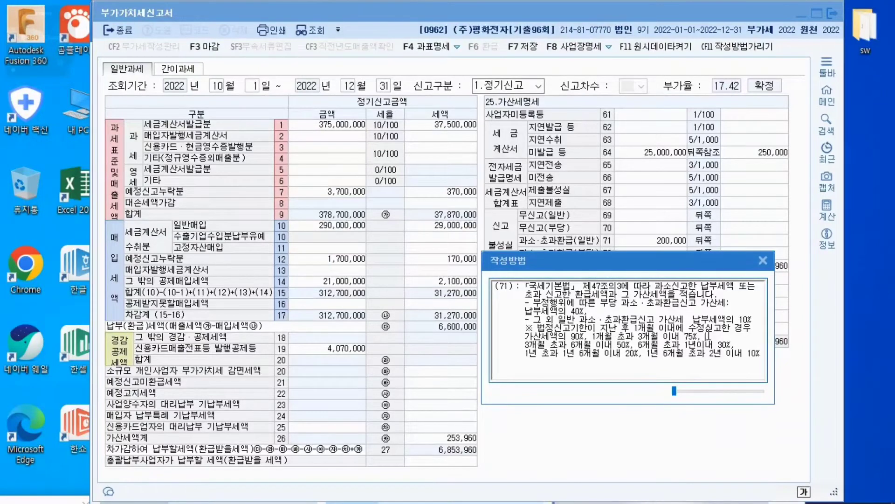
left_click_drag(708, 336, 680, 336)
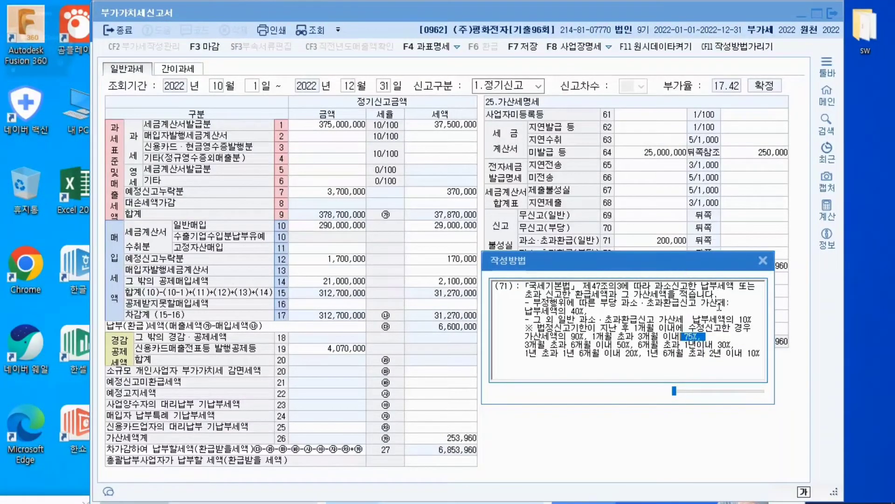
double_click(745, 319)
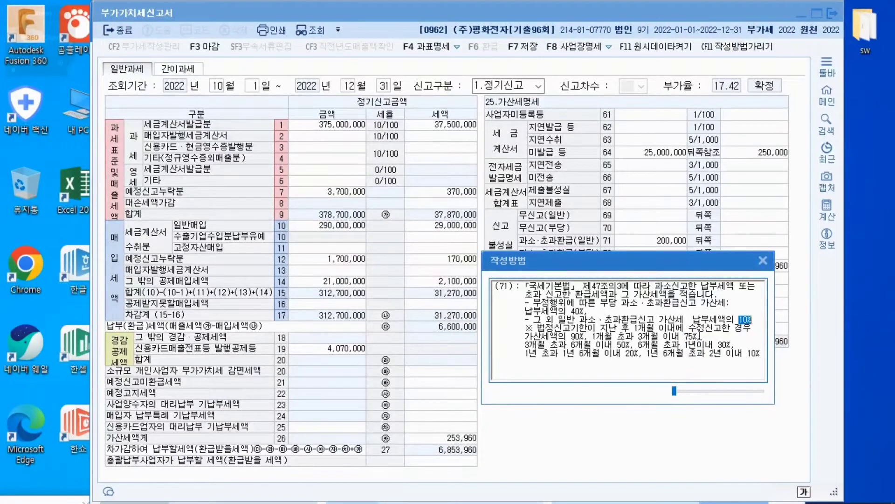
left_click_drag(701, 334, 673, 335)
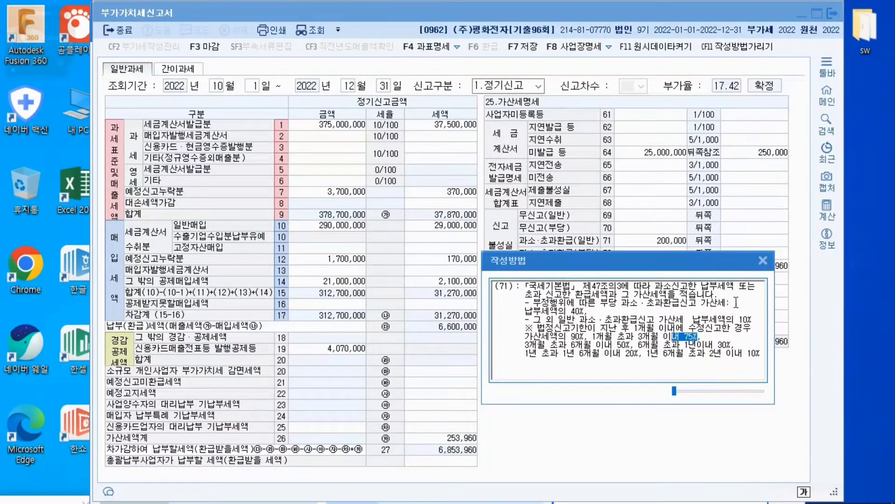
Enter 5,000 as the 세액 for 과소·초과환급(일반) in row 71 and hide the 작성방법 guidance
left_click(748, 240)
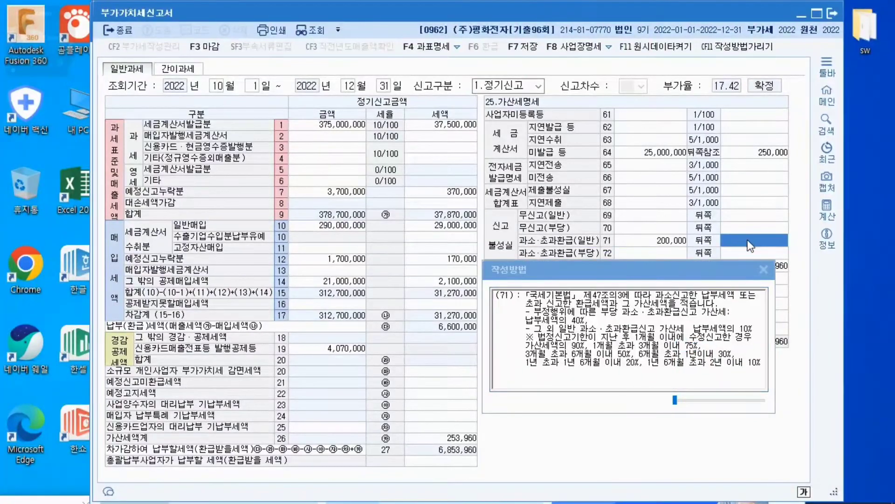
type("5000")
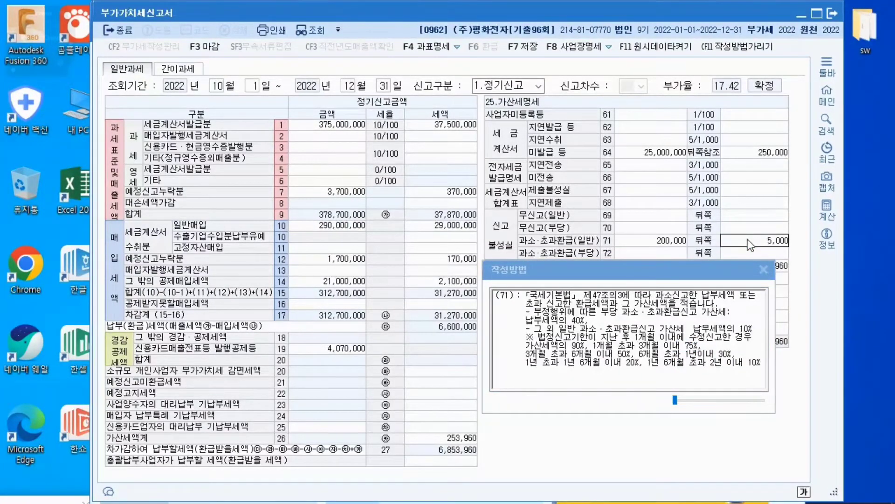
left_click(759, 218)
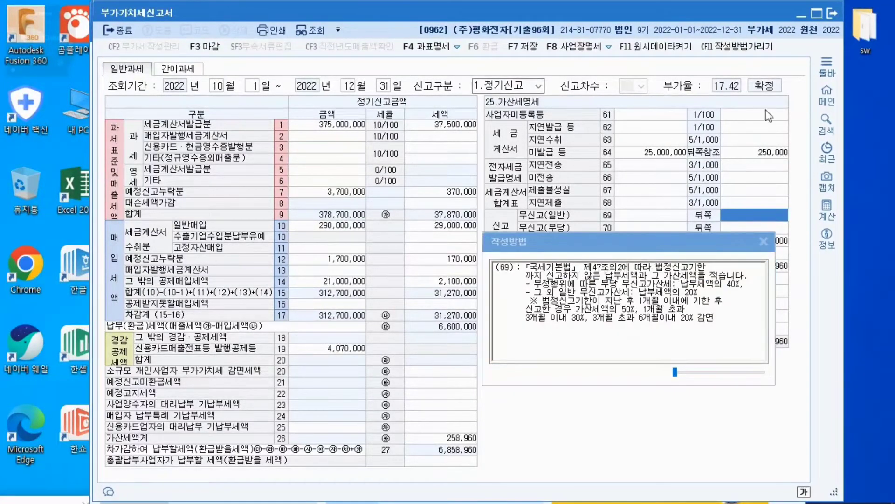
left_click(765, 49)
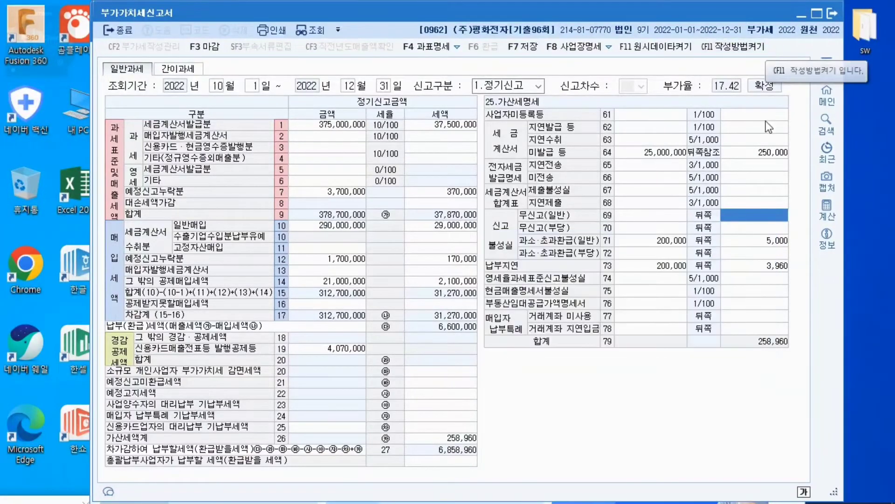
Review the row 71 세액 and the 전자신고세액공제 (54) entry under 그 밖의 경감·공제세액
left_click(756, 241)
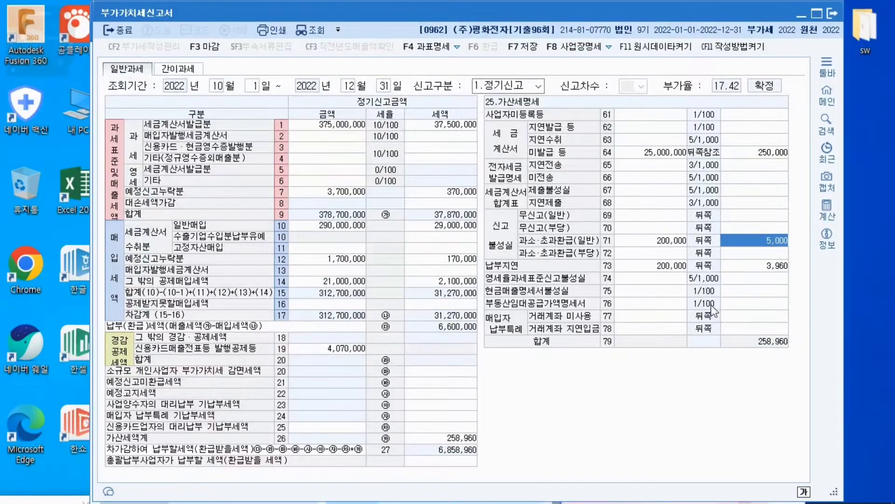
left_click(451, 382)
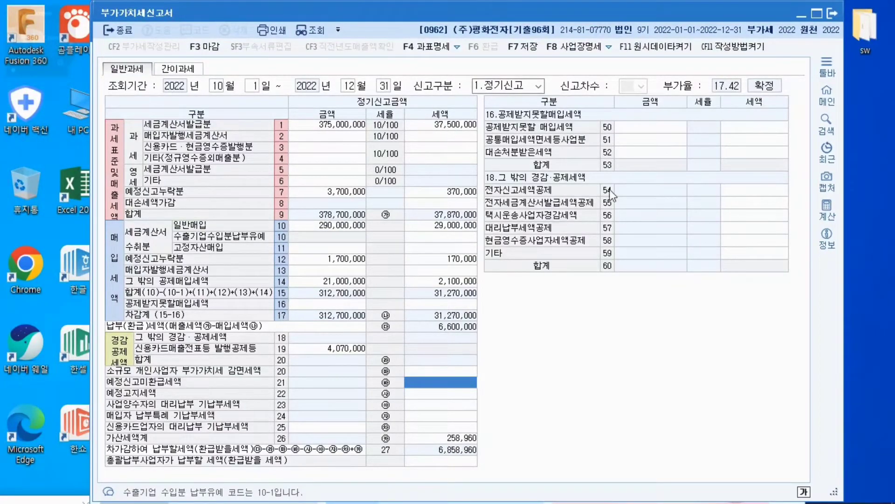
left_click(739, 194)
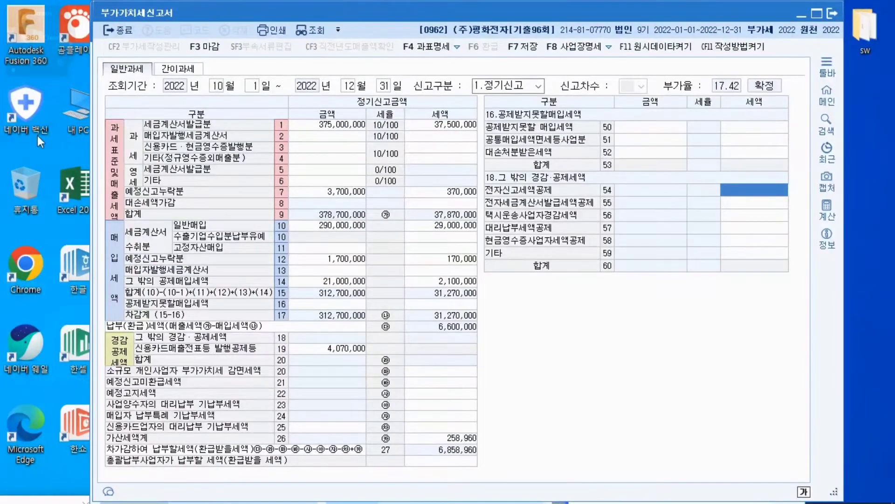
left_click(57, 12)
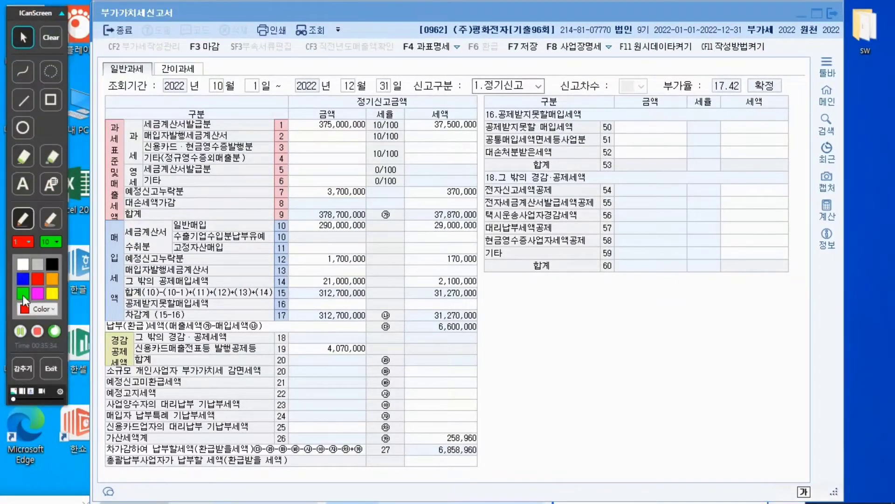
left_click(21, 331)
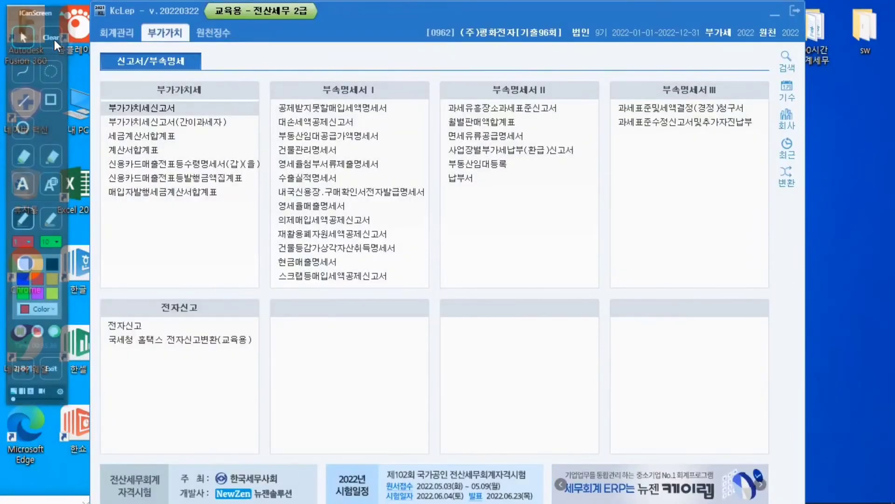
Open 사원등록 under 원천징수 and add an employee with 사번 105, the employee's name, and number type 1 (주민등록번호)
left_click(211, 31)
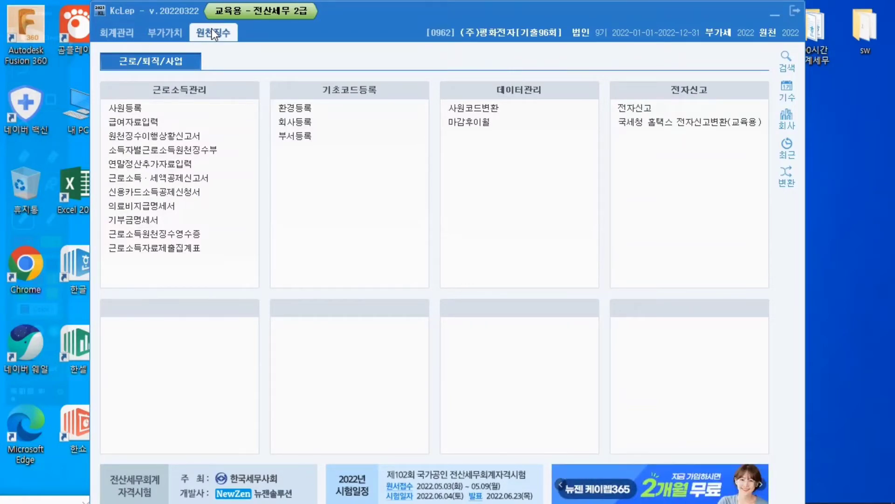
left_click(138, 110)
left_click(138, 101)
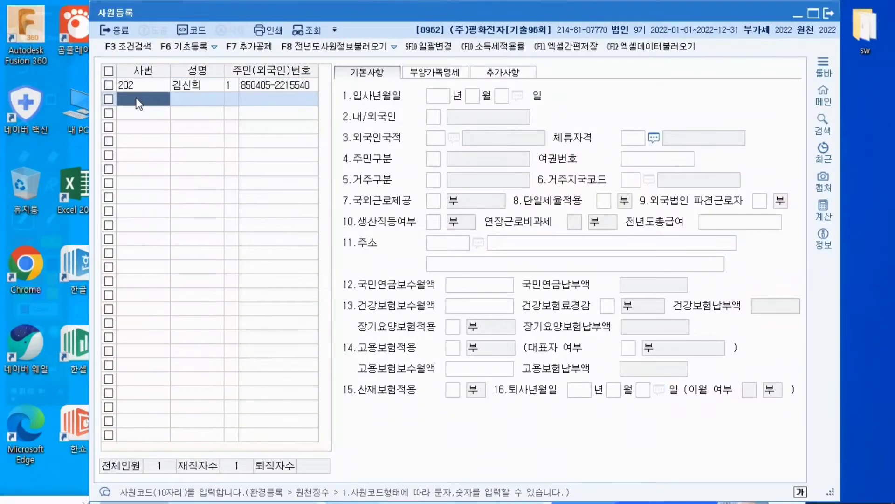
type("105")
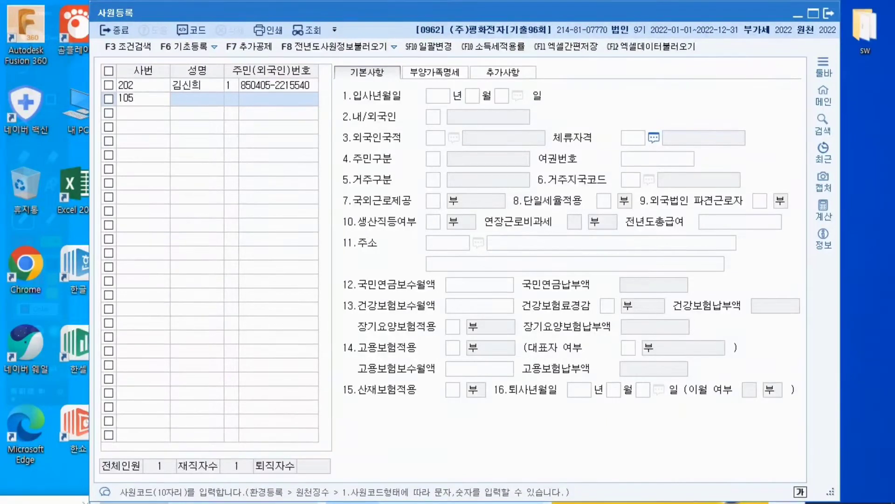
key("Return")
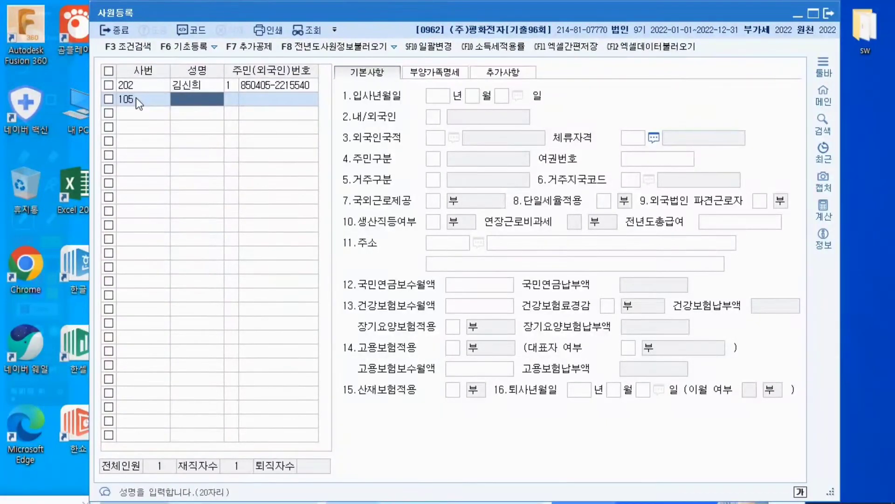
type("윤성수")
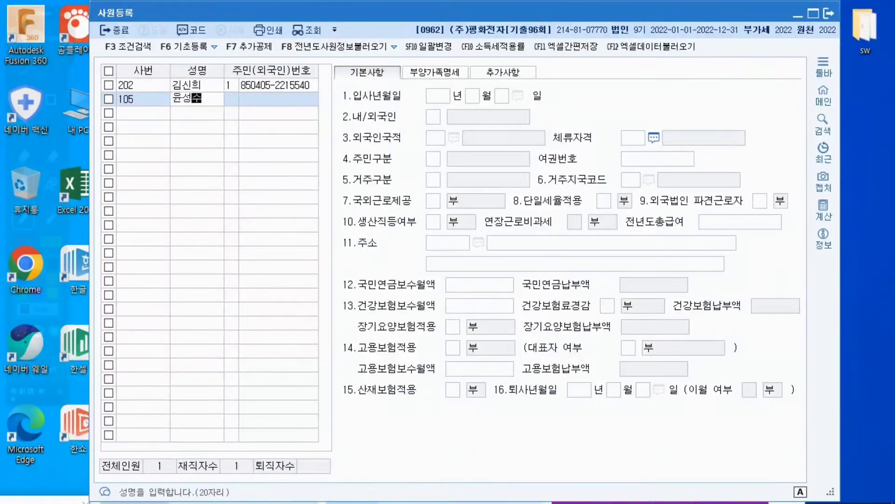
key("Return")
key("Return")
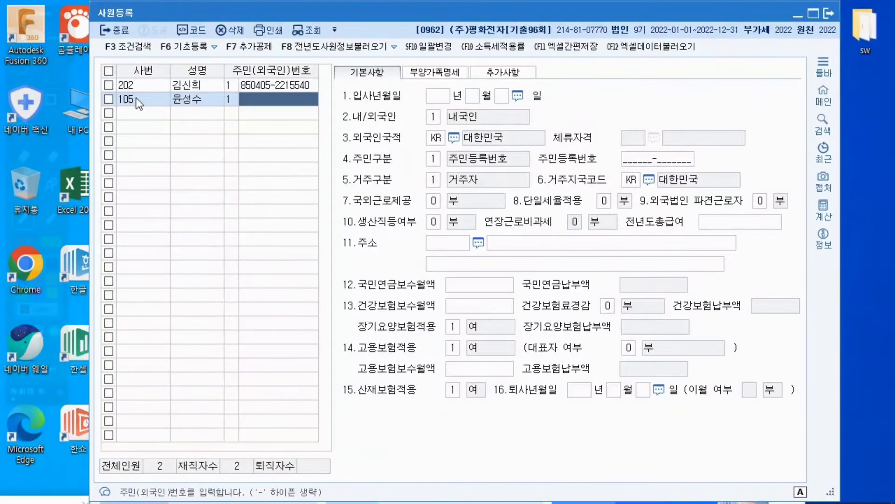
Fill in the resident registration number for employee 105
type("84")
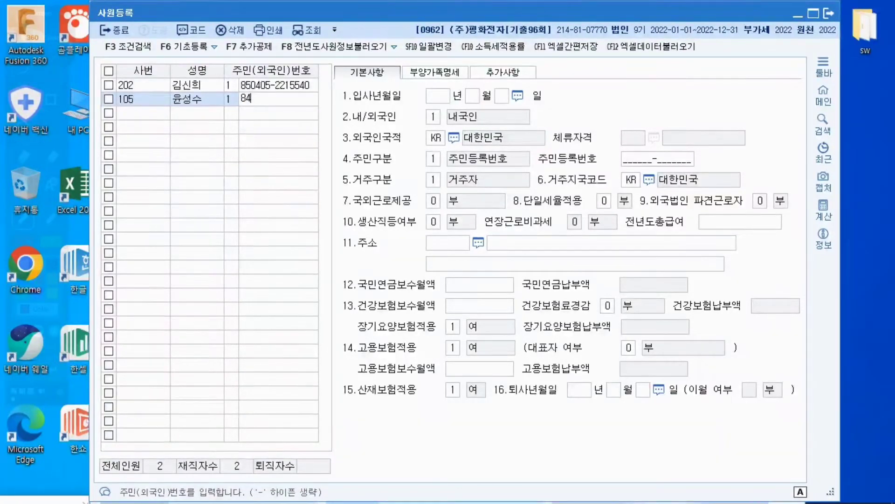
type("1003")
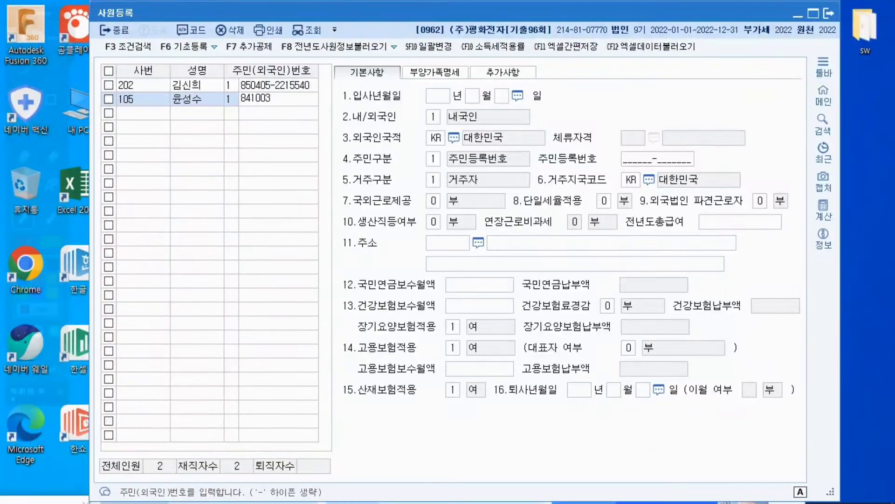
type("-15")
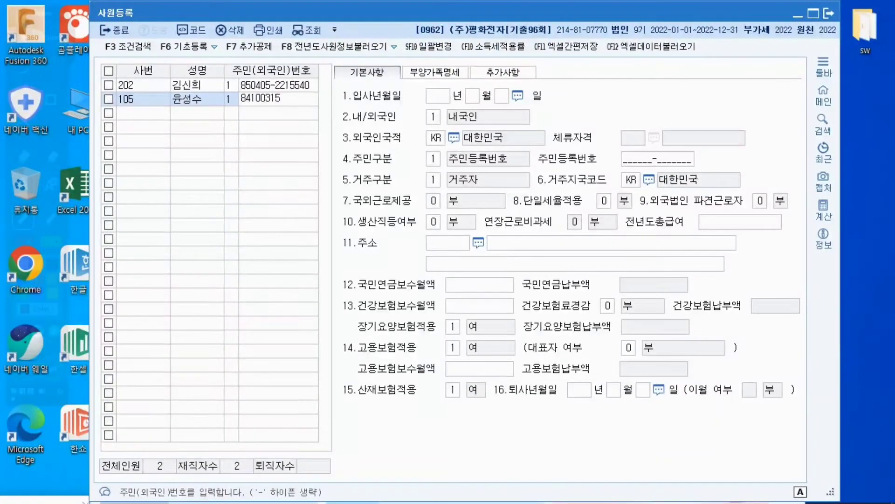
type("49")
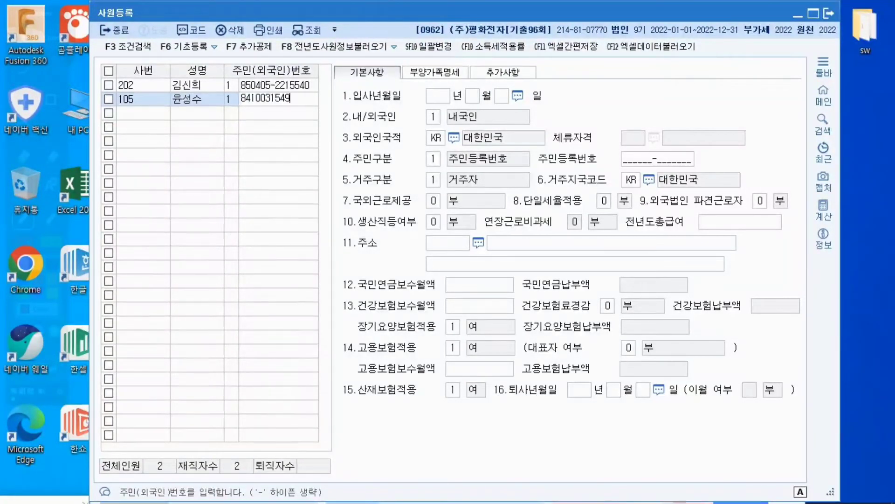
type("760")
key("Return")
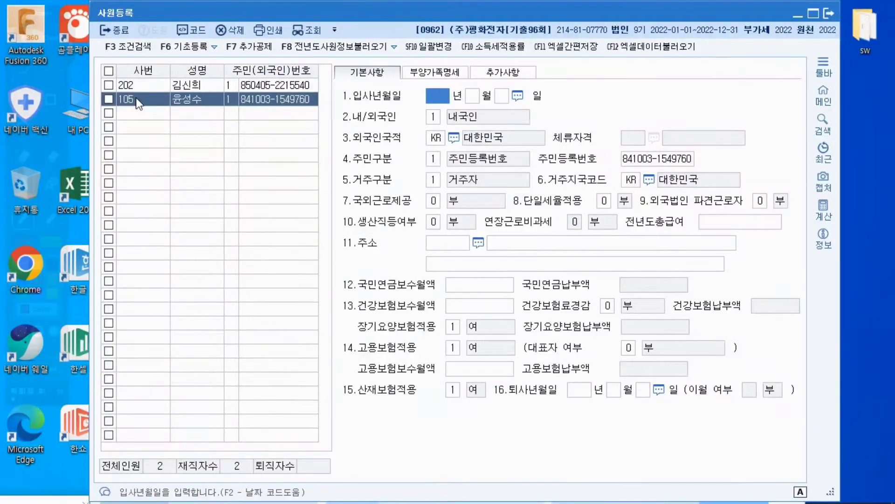
Set employee 105's 입사년월일 to 2022년 3월 1일 and accept 내국인 for 내/외국인
type("2022 년 ")
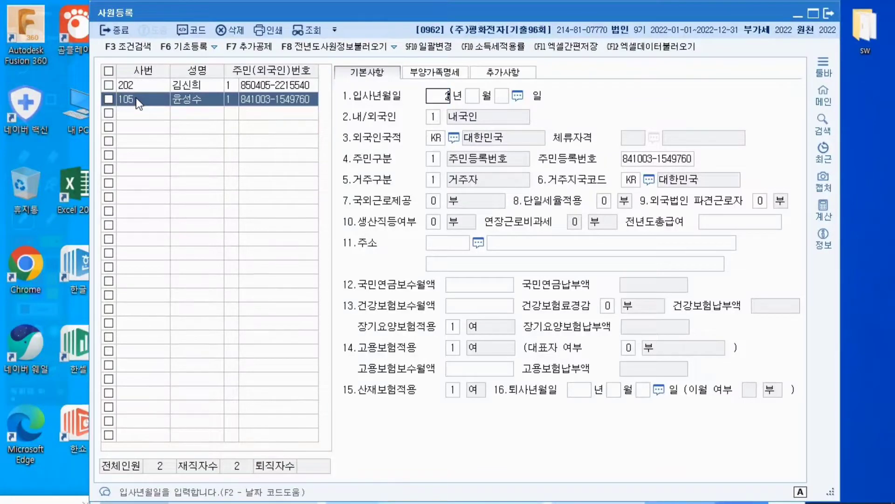
type("3")
key("Return")
type("1")
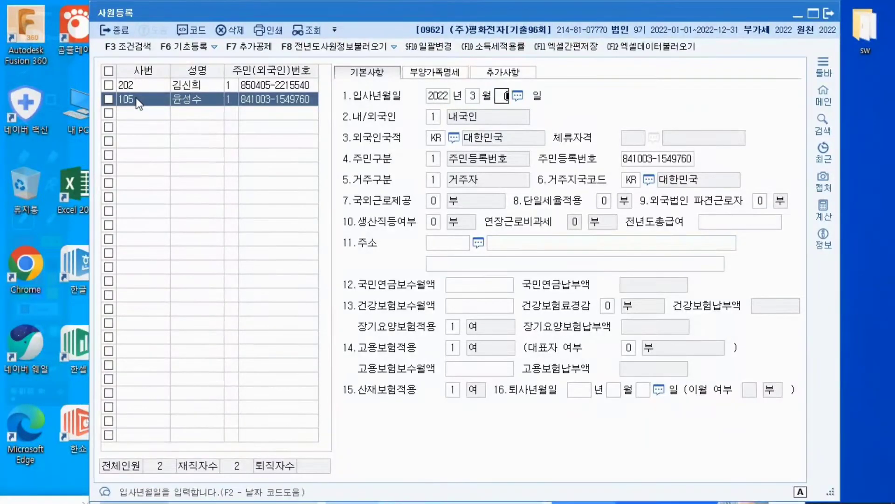
key("Return")
key("Return")
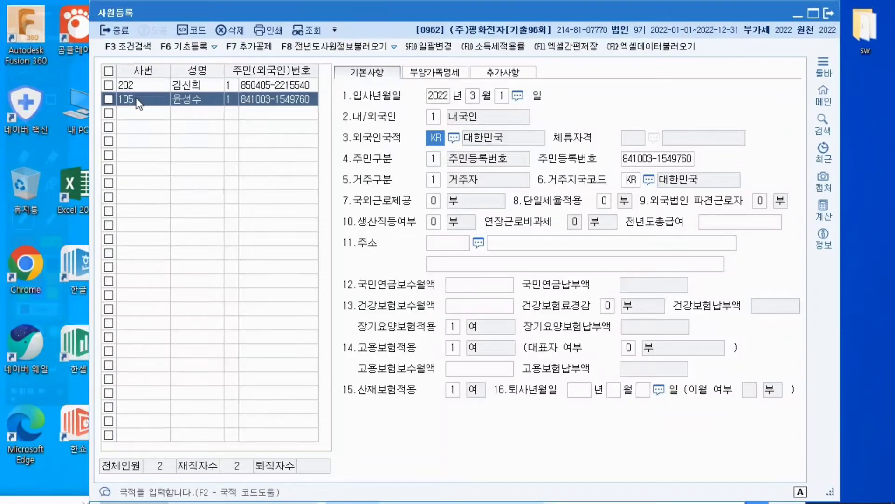
Accept 대한민국 as nationality, 주민등록번호 as 주민구분, 거주자 as 거주구분 and KR as 거주지국코드 for employee 105
key("Return")
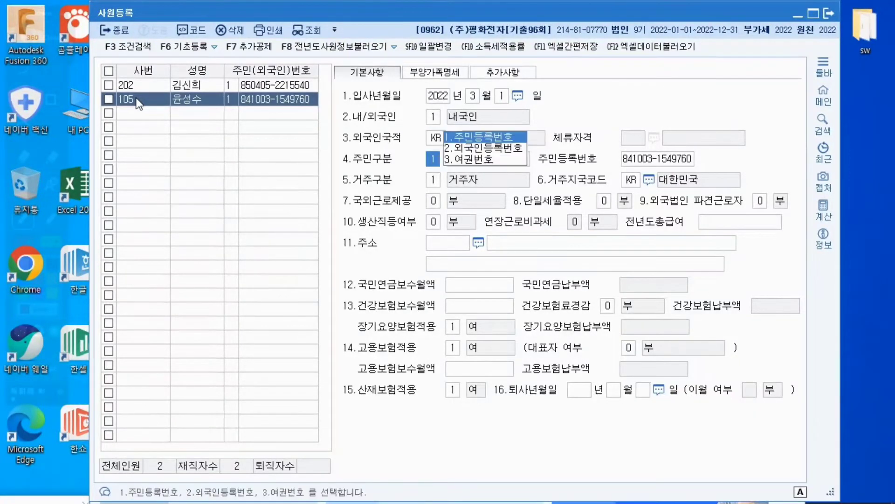
key("Return")
key("Return")
key("Return")
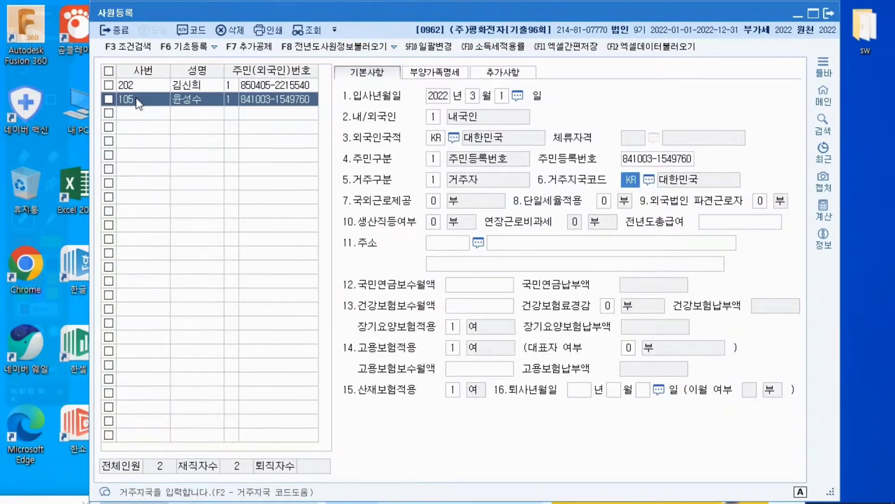
key("Return")
key("Return")
key("Return")
key("Return")
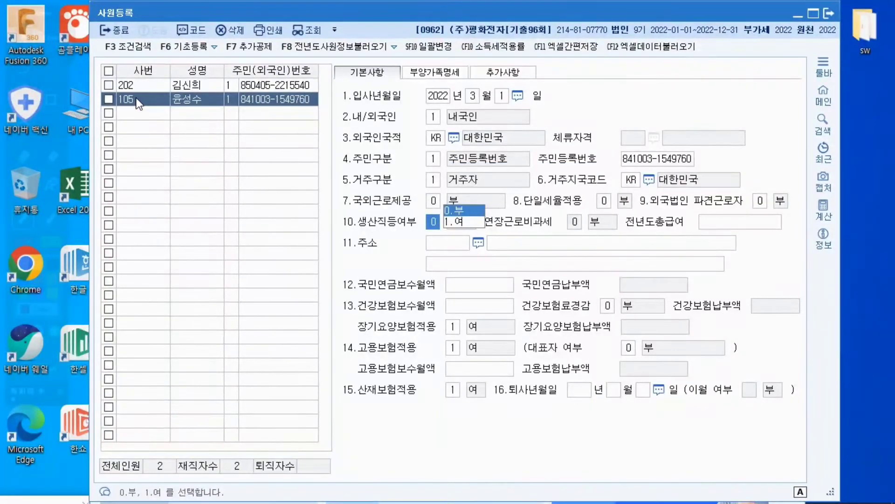
Accept 부 for 국외근로제공, 단일세율적용, 외국법인 파견근로자 and 생산직등여부, leaving 전년도총급여 blank
key("Return")
key("Return")
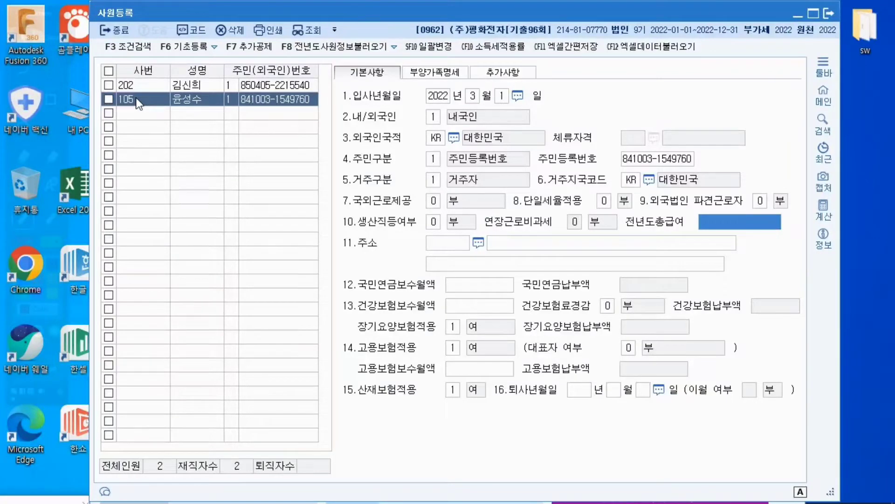
key("Return")
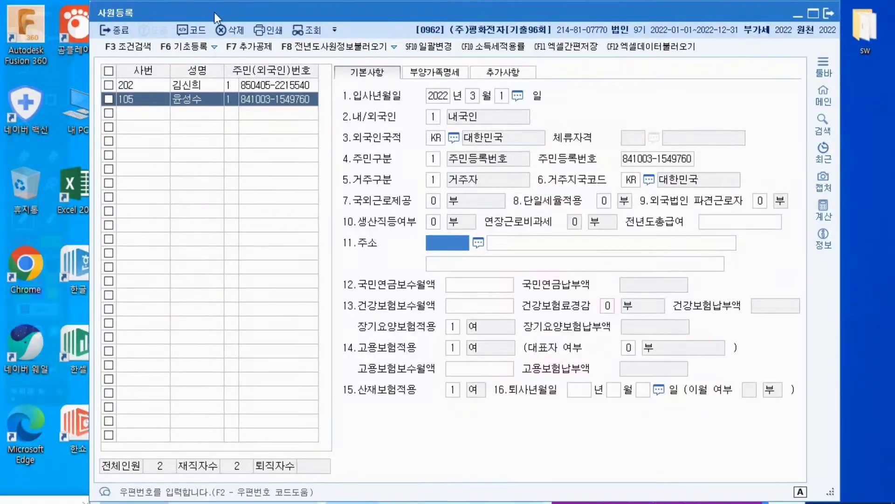
Add the spouse to employee 105's 부양가족명세 with 연말관계 3, the spouse's name, and 내국인
left_click(430, 79)
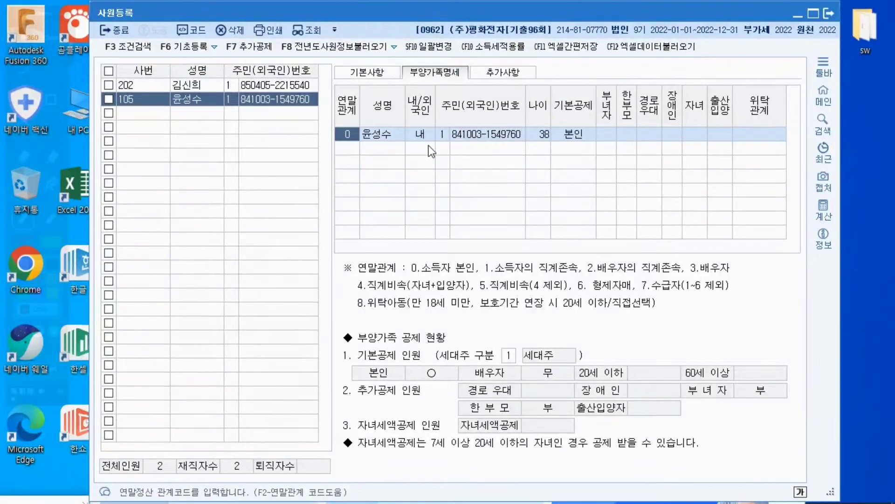
left_click(349, 150)
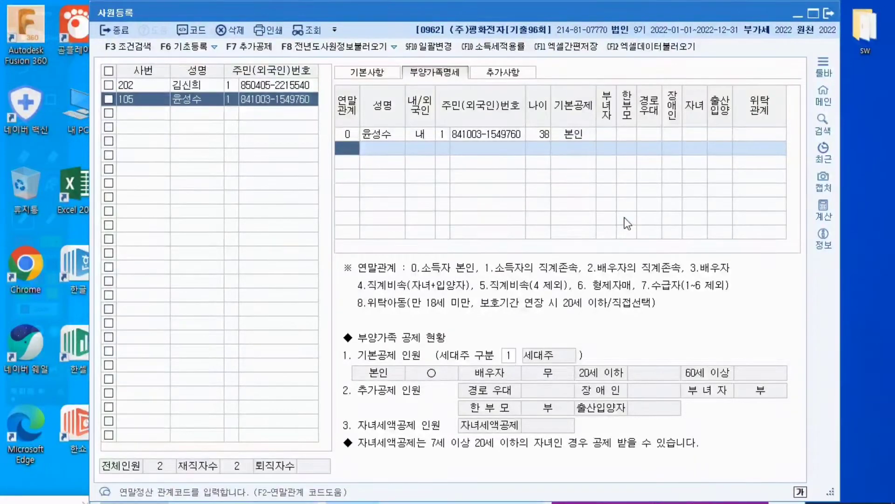
type("3")
key("Return")
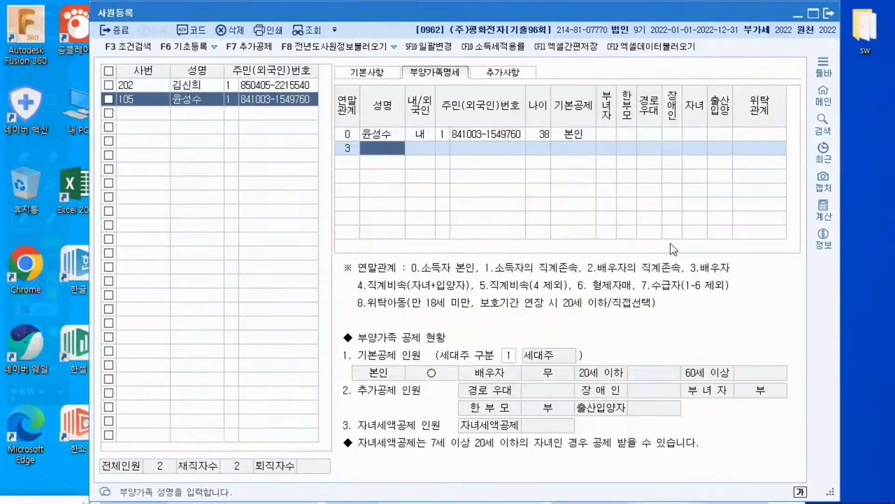
type("김연희")
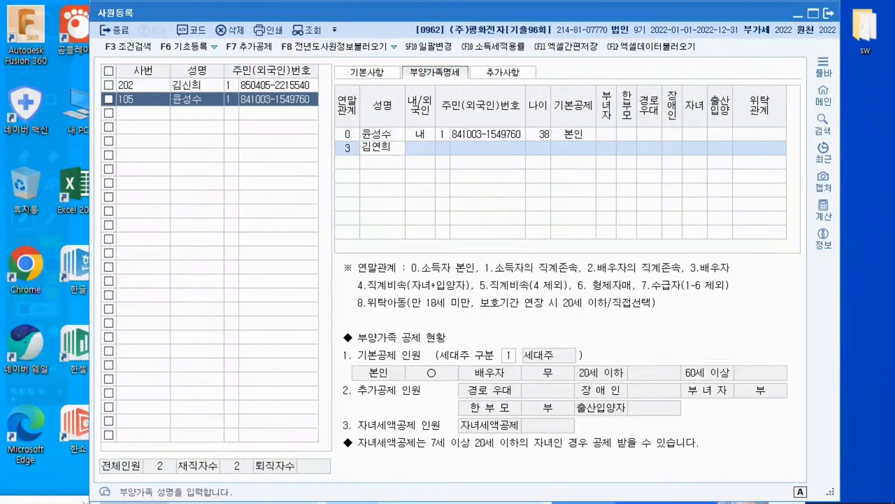
key("Return")
Enter the spouse's resident registration number under number type 1 (주민등록번호) and set 기본공제 to 부
key("Return")
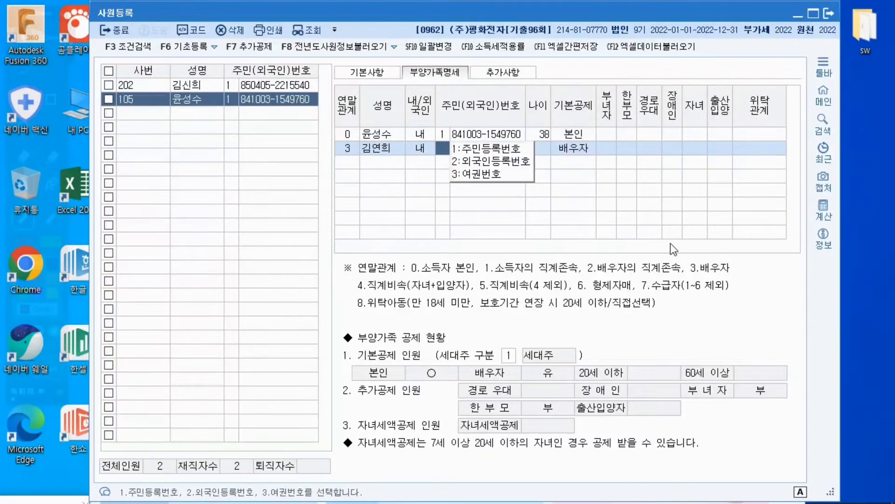
key("1")
key("Return")
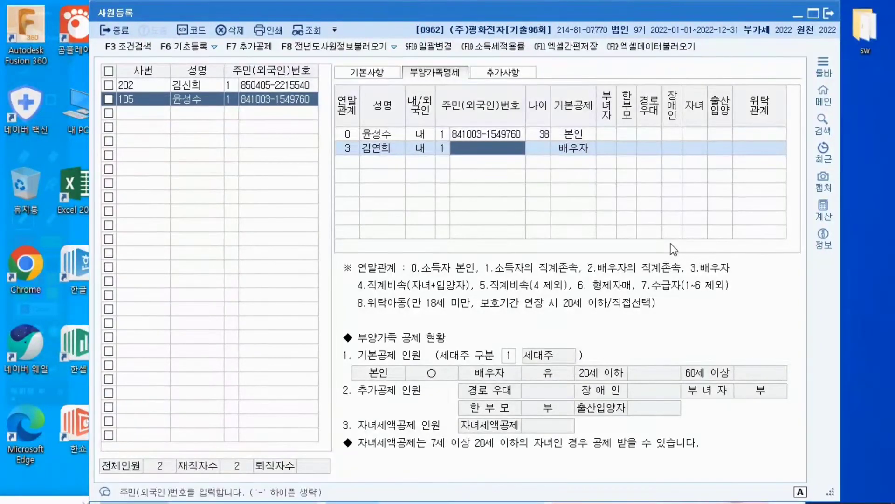
type("8")
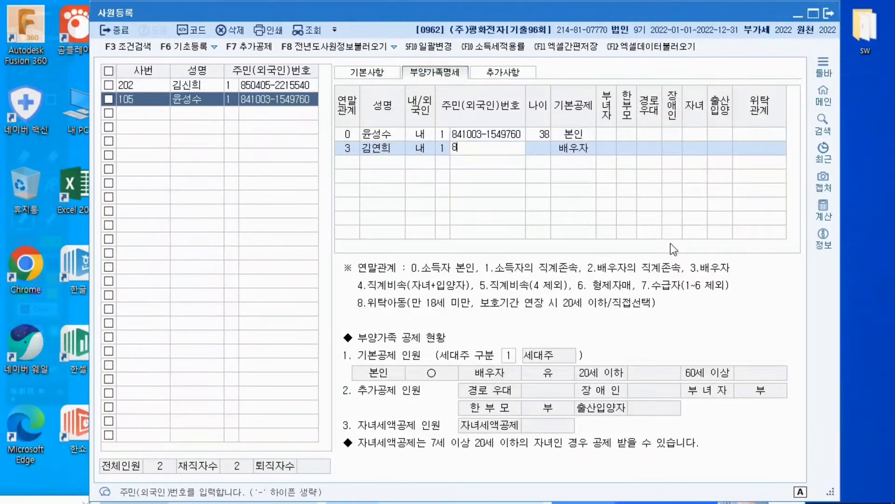
type("61120")
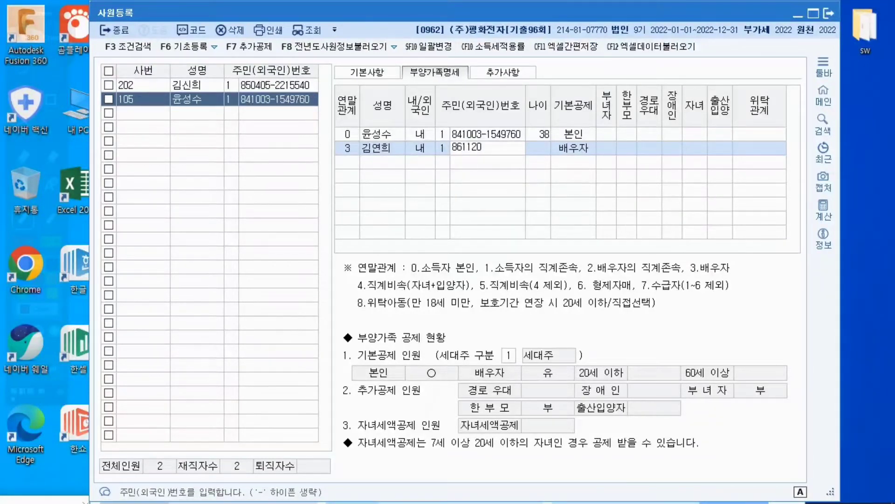
type("-263")
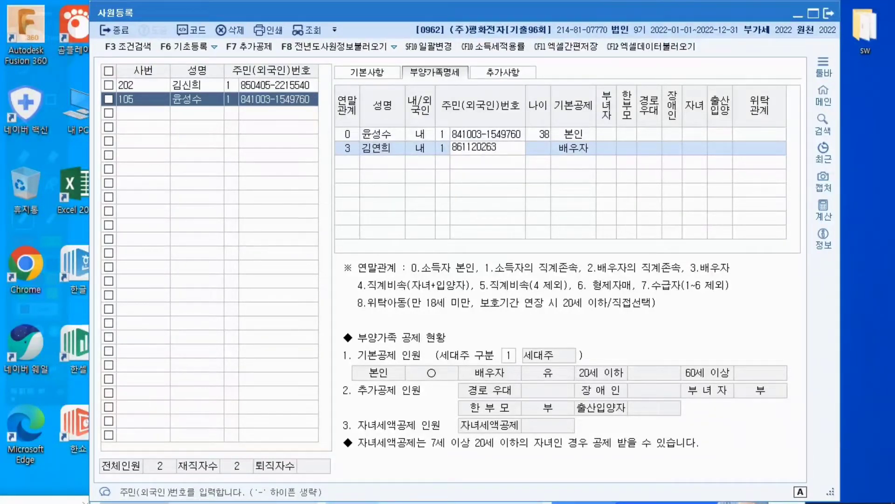
type("45")
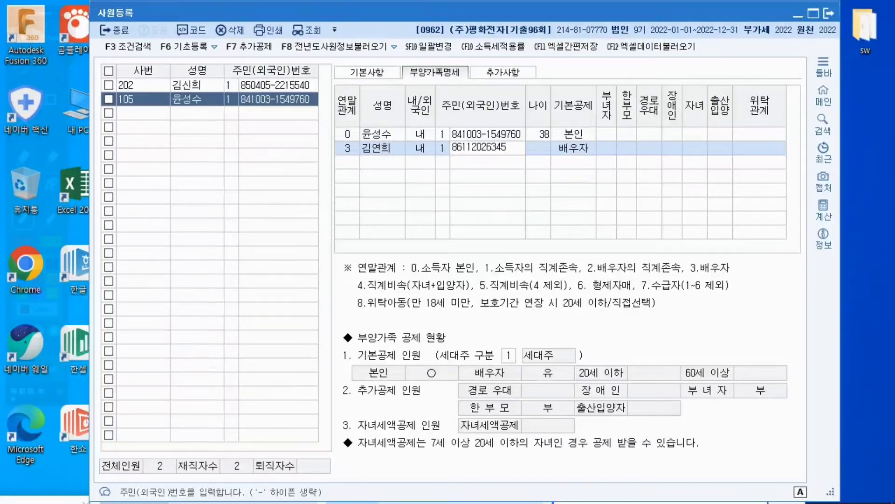
type("71")
key("Return")
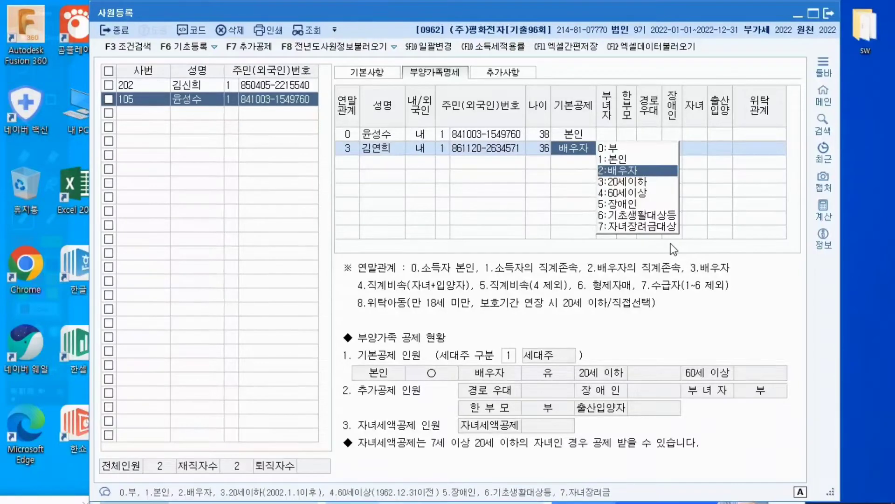
left_click(618, 149)
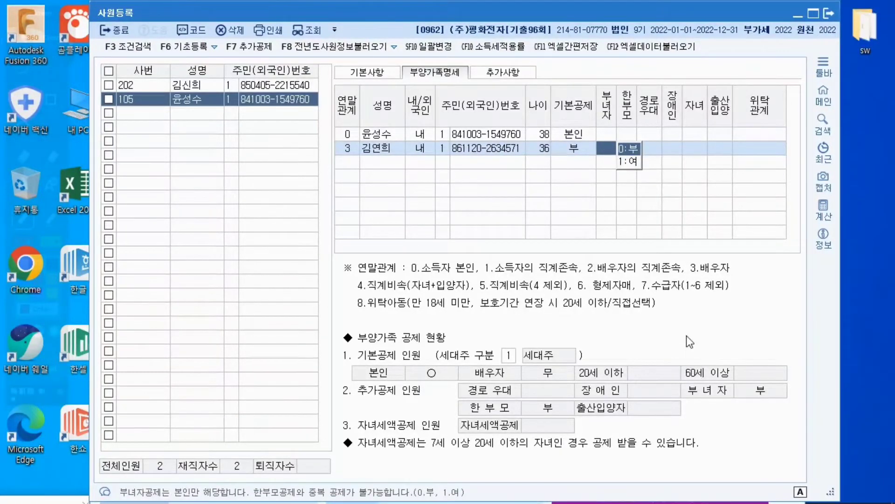
Add a 소득자의 직계존속 dependent with 연말관계 1, the dependent's name, and 내국인
left_click(346, 160)
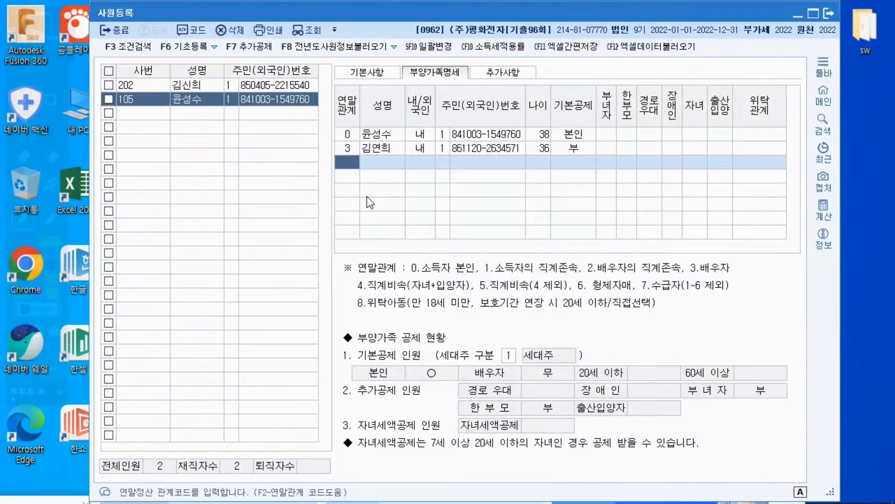
type("1")
key("Return")
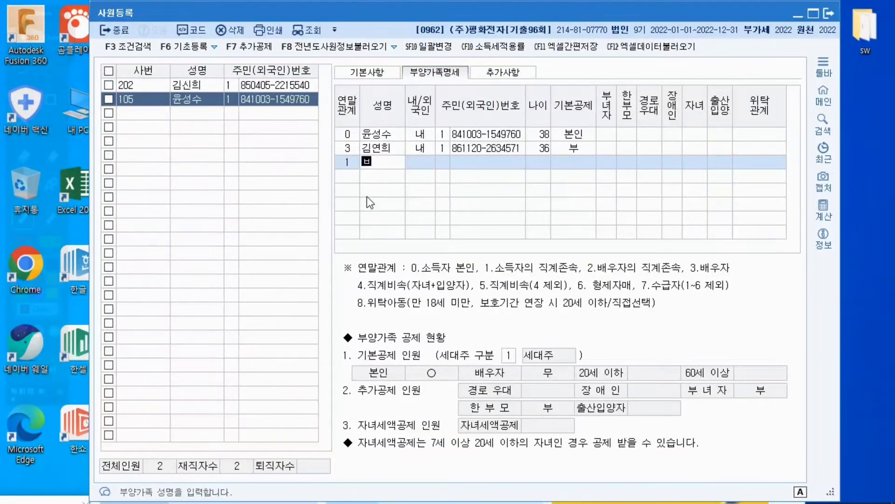
type("박연순")
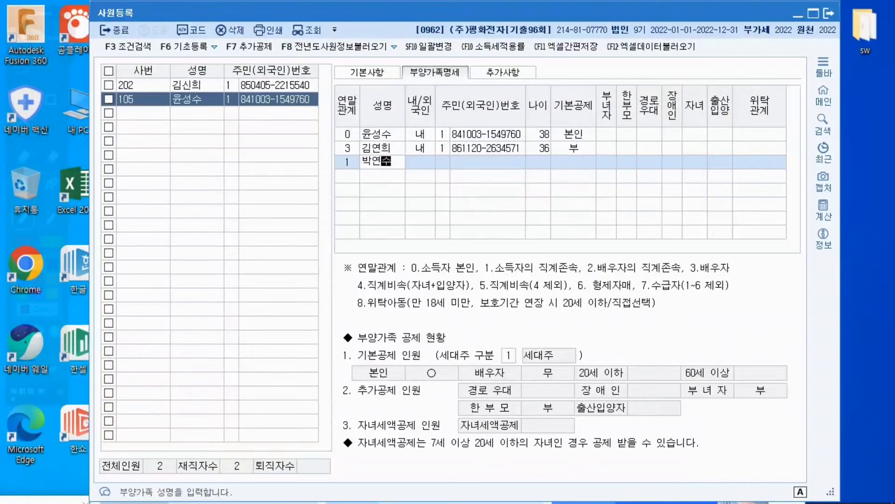
key("Return")
Enter the 직계존속 dependent's resident registration number under number type 1 and accept 60세이상 for 기본공제
key("Return")
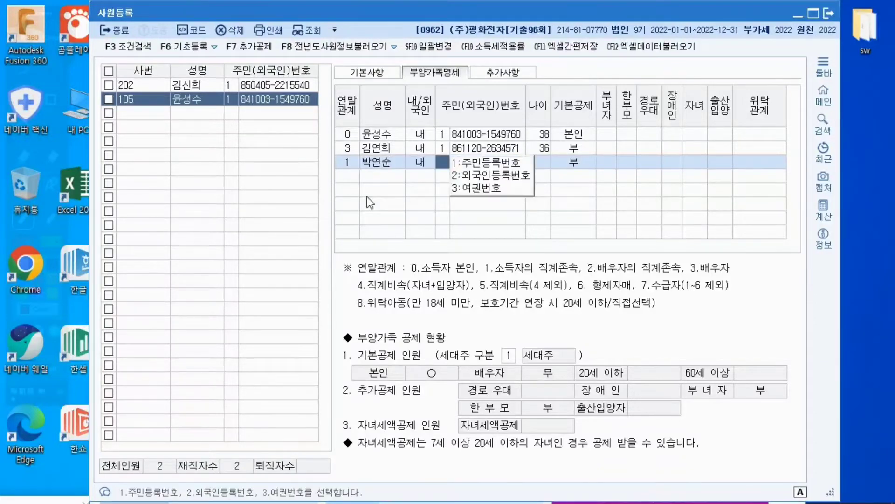
key("Return")
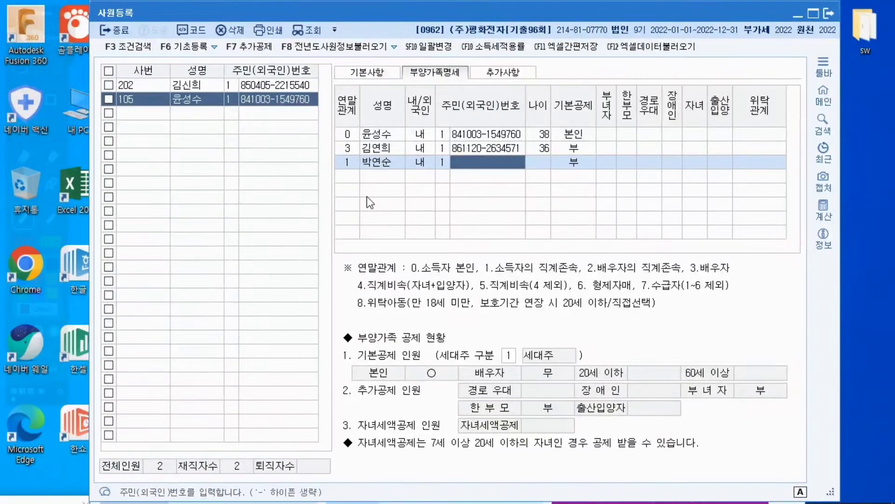
type("56")
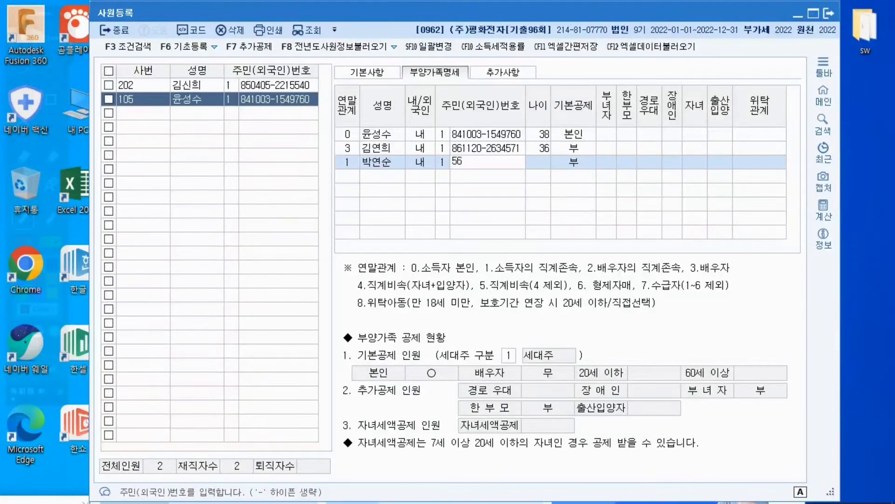
type("122")
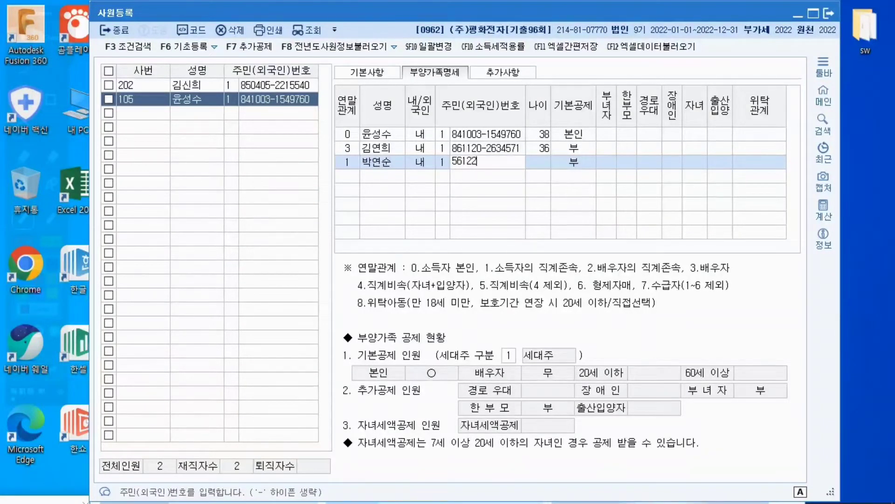
type("4-2870")
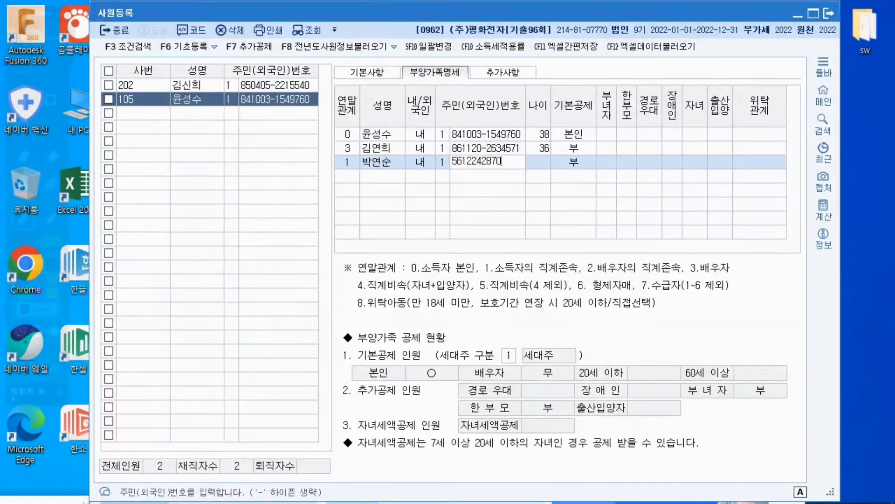
type("990")
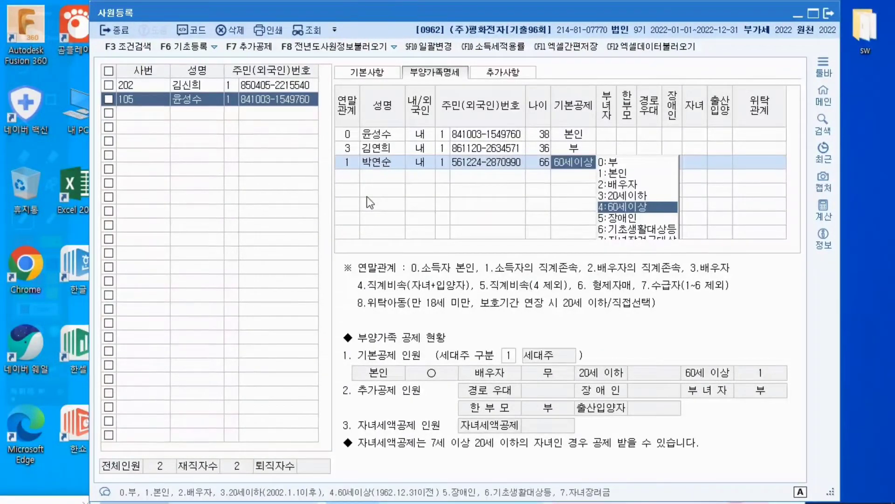
key("Return")
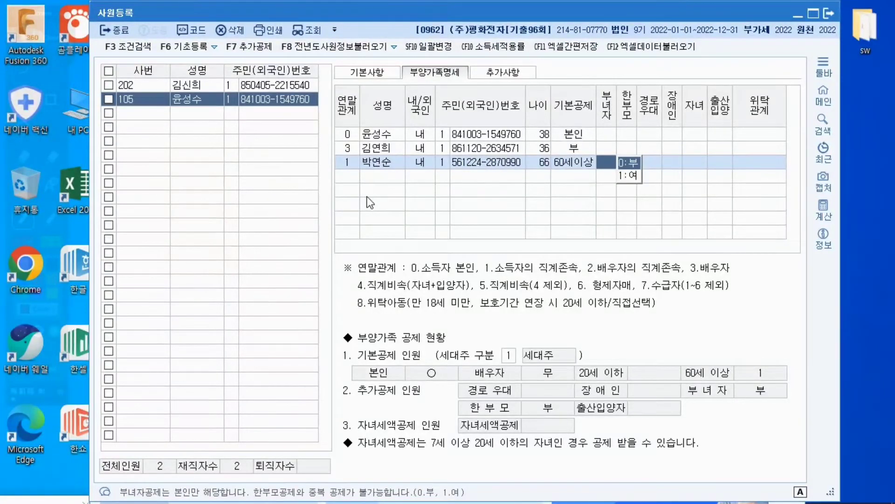
Add a child dependent with 연말관계 4, the child's name, and 내국인
left_click(342, 179)
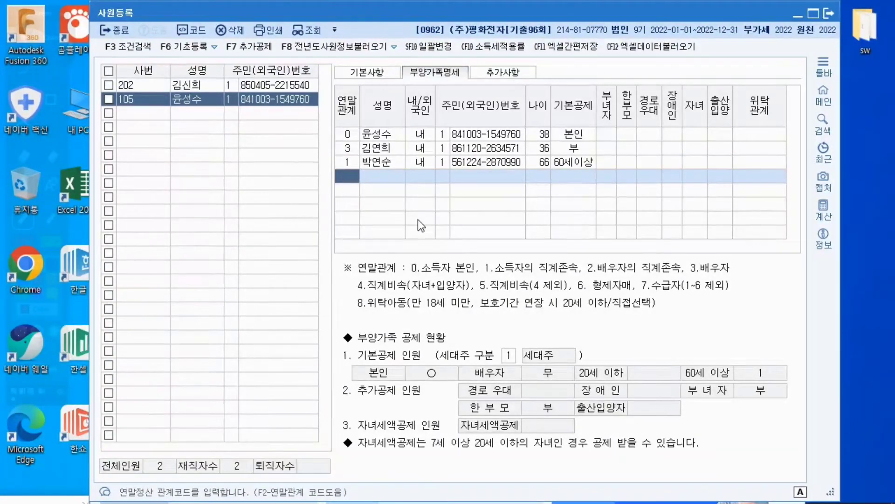
type("4")
key("Return")
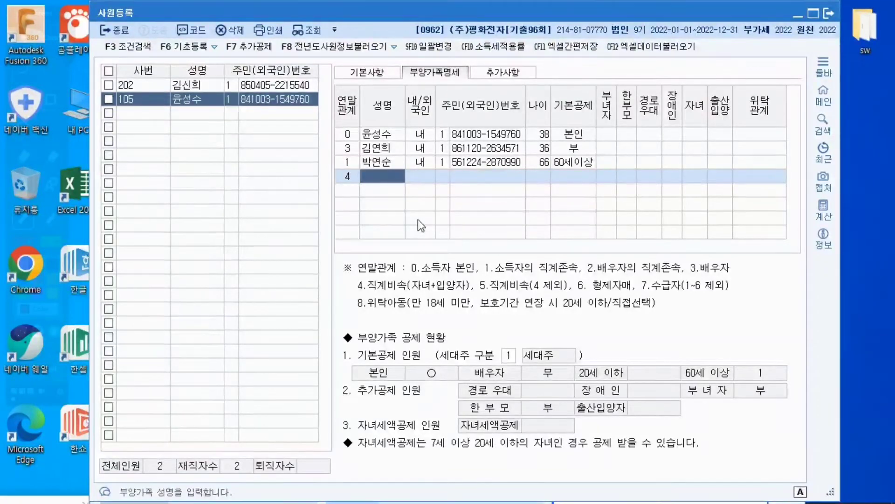
type("윤아현")
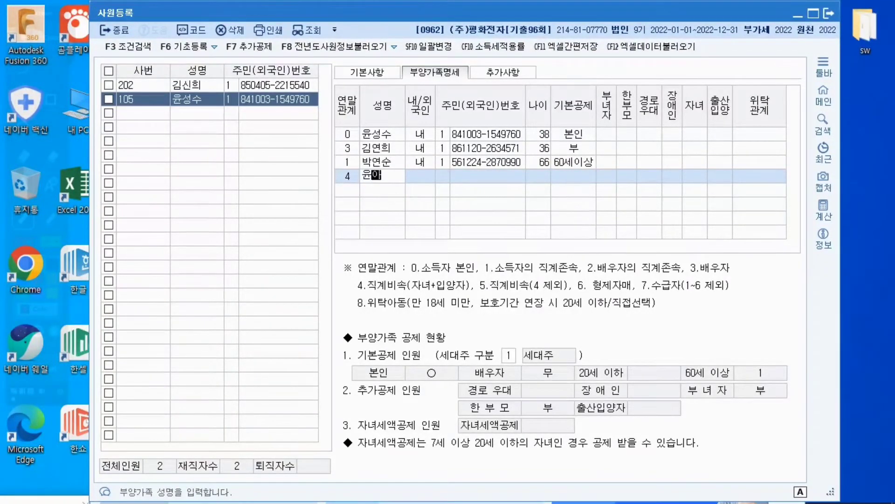
key("Return")
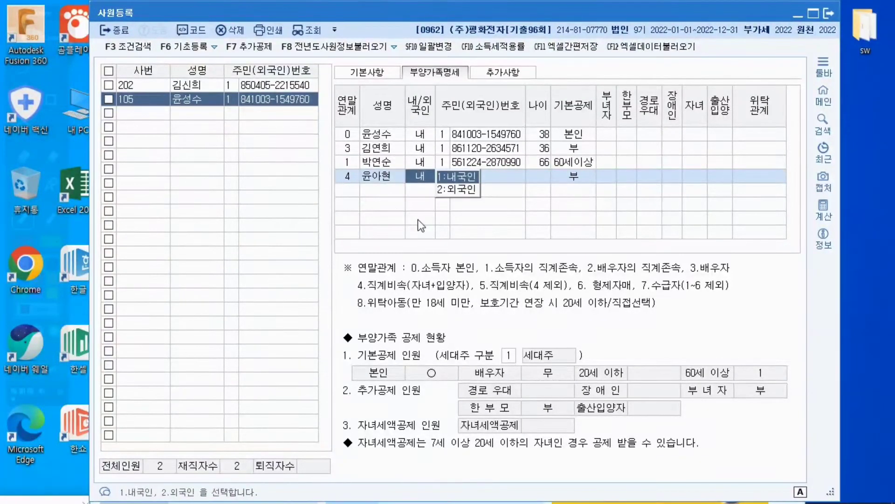
key("Return")
Enter the first child's resident registration number under number type 1 and accept 20세이하 for 기본공제
type("1")
key("Return")
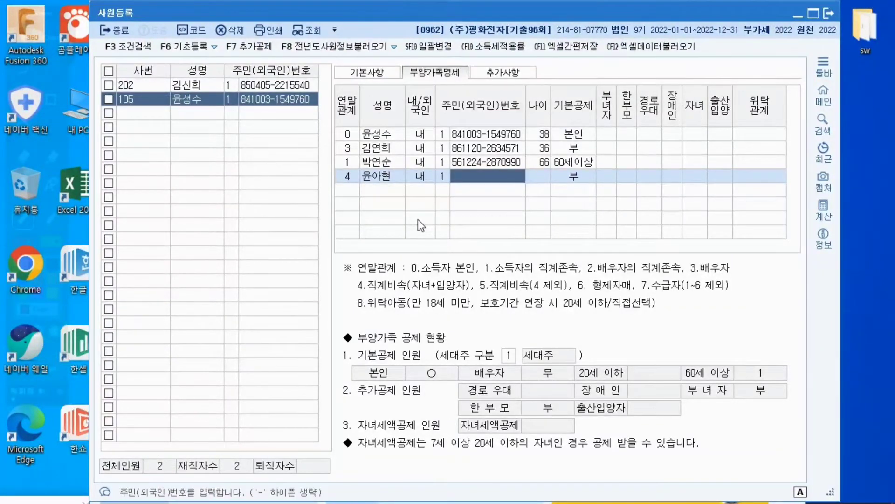
type("13")
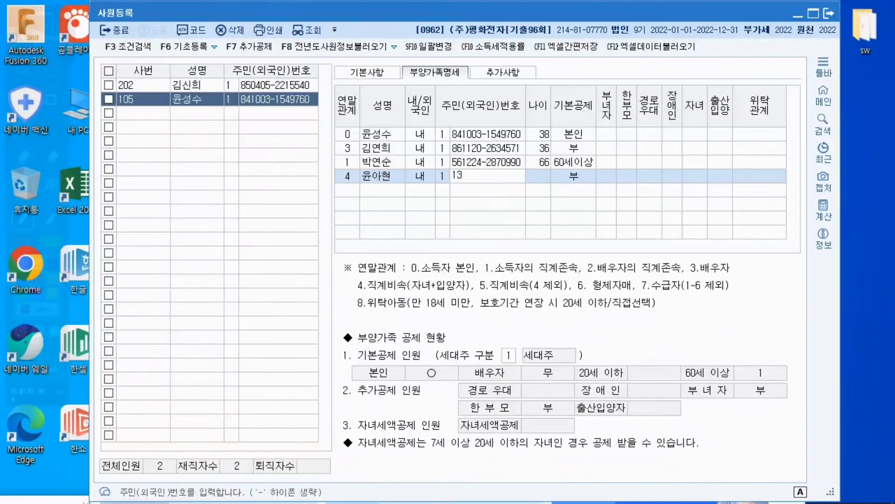
type("0505")
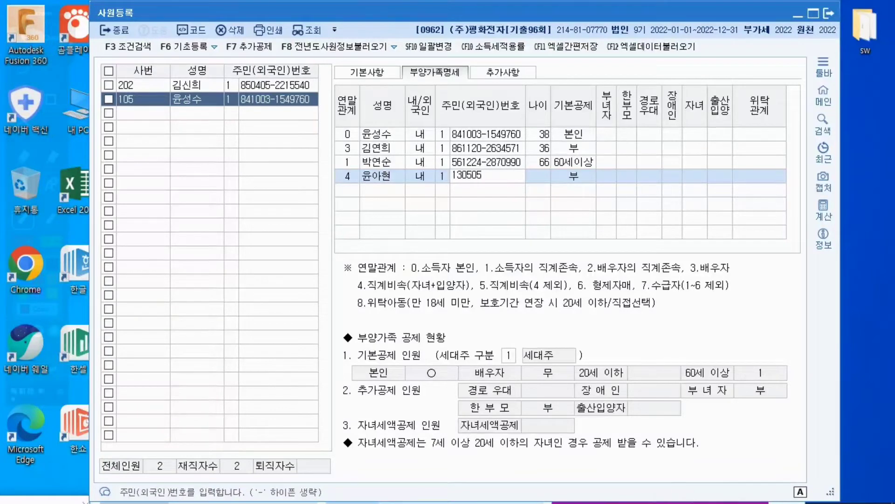
type("-418")
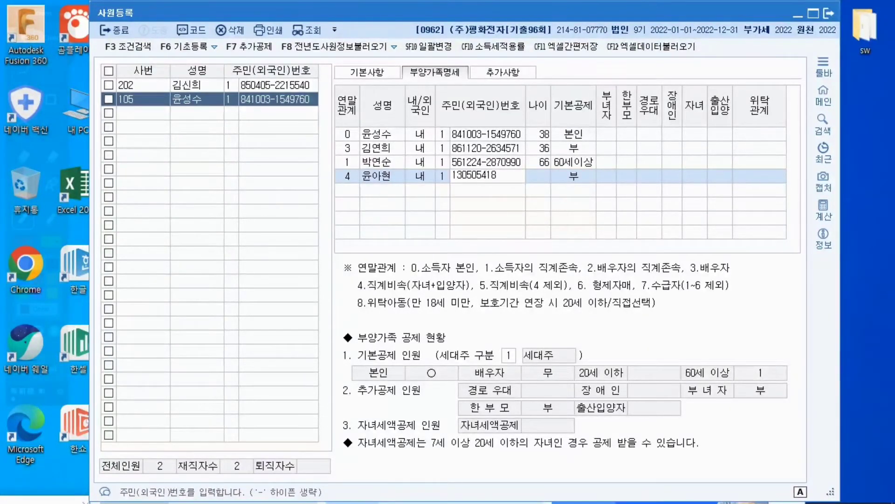
type("6557")
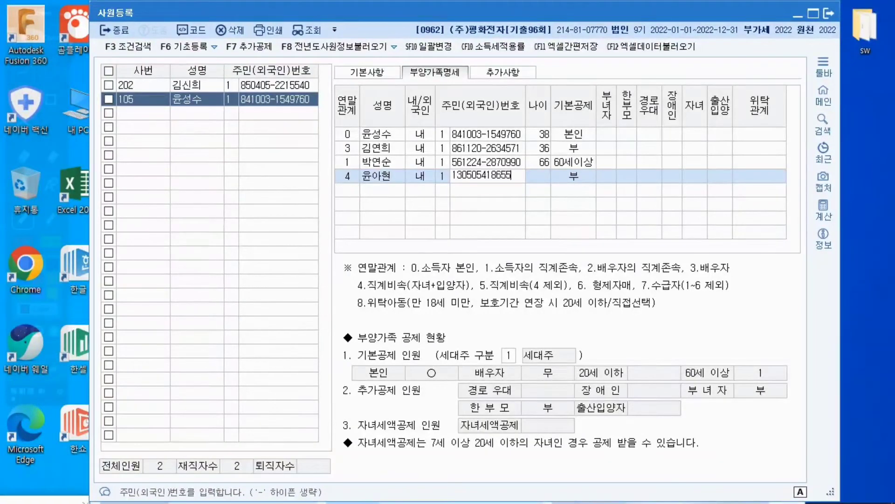
key("Return")
key("Return")
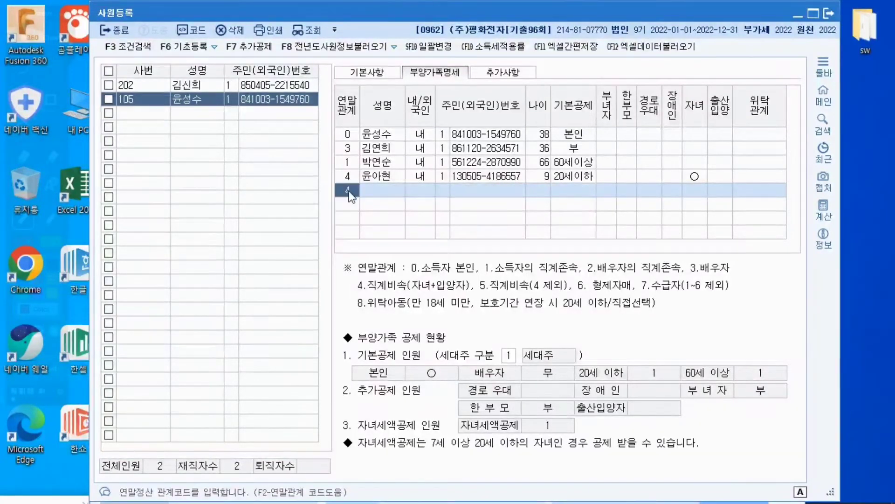
Add a second child dependent with 연말관계 4, the child's name, 내국인, and number type 1
type("4")
key("Return")
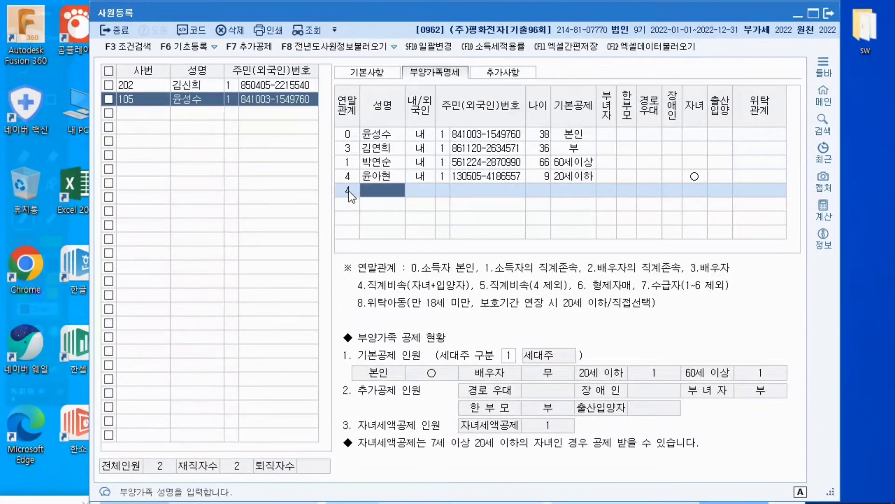
type("윤건")
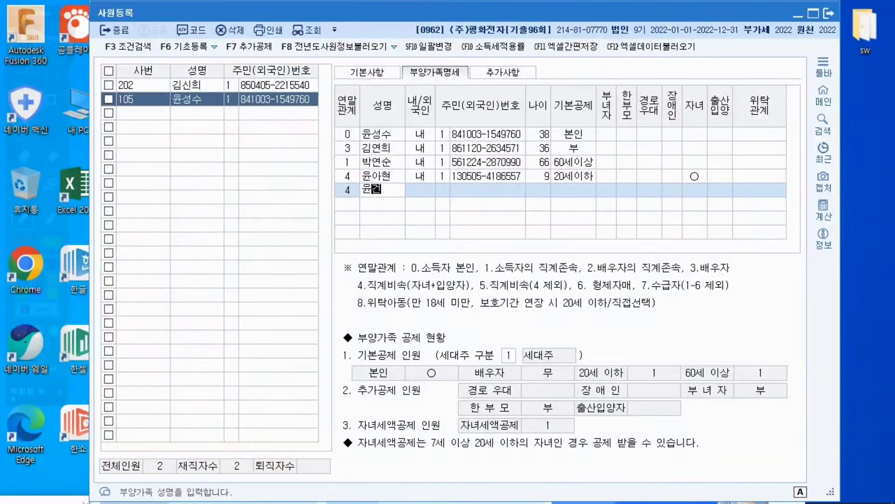
type("우")
key("Return")
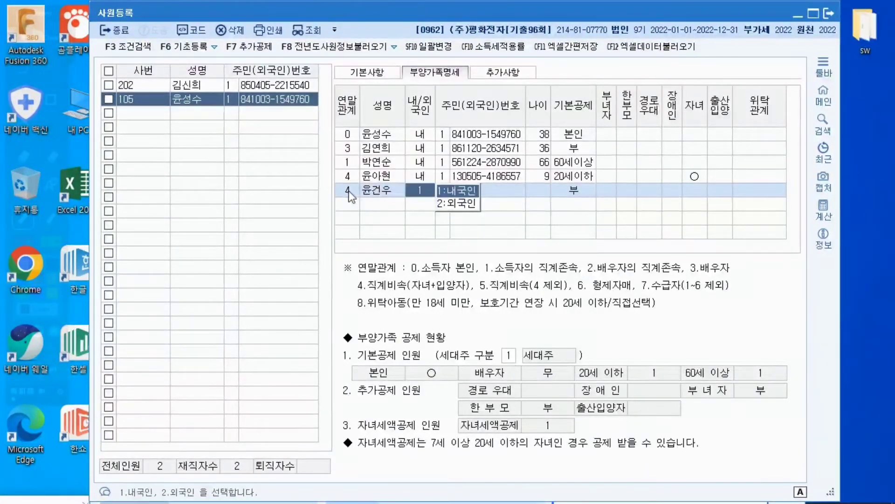
key("Return")
type("1")
key("Return")
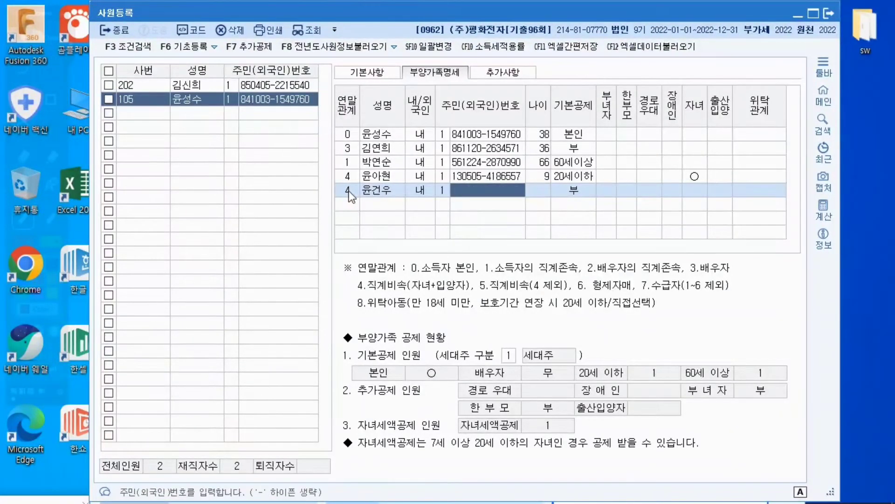
Enter the second child's resident registration number, accept 20세이하 for 기본공제, and close 사원등록
type("17")
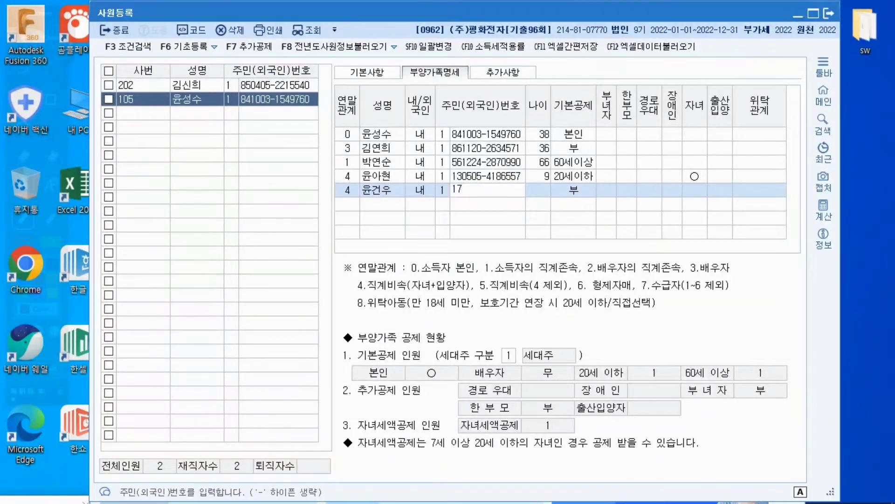
type("121")
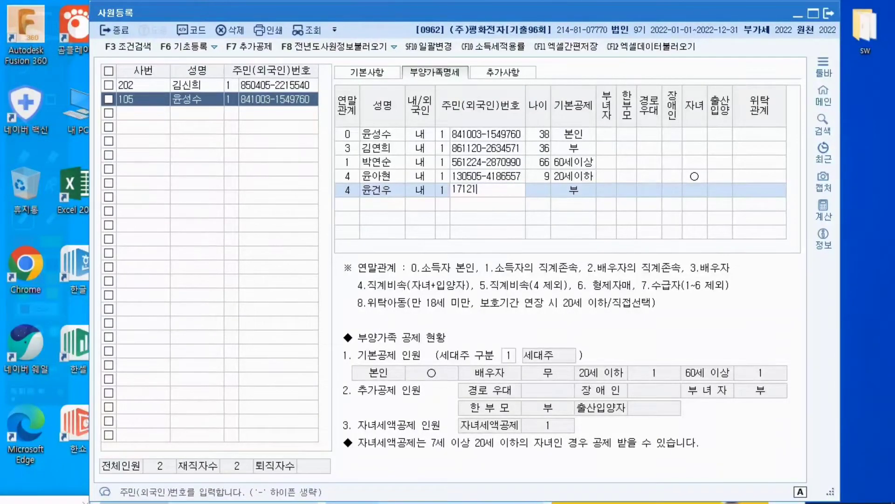
type("4-")
type("31")
type("43")
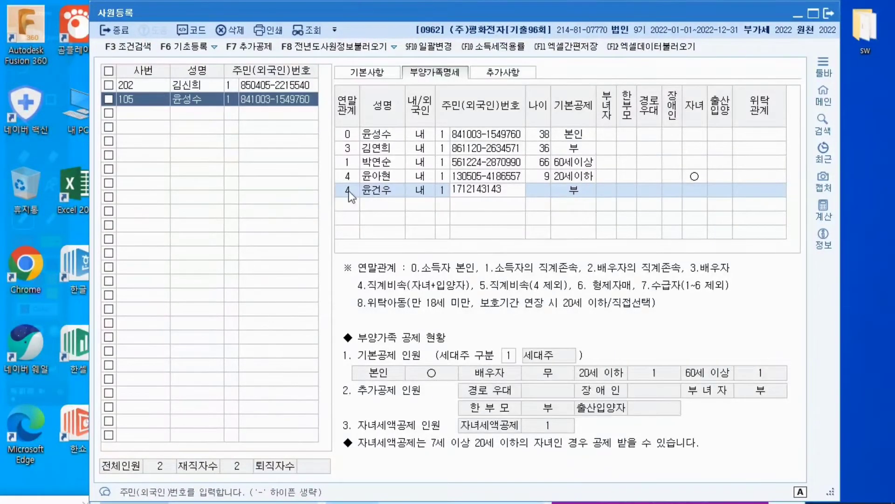
type("586")
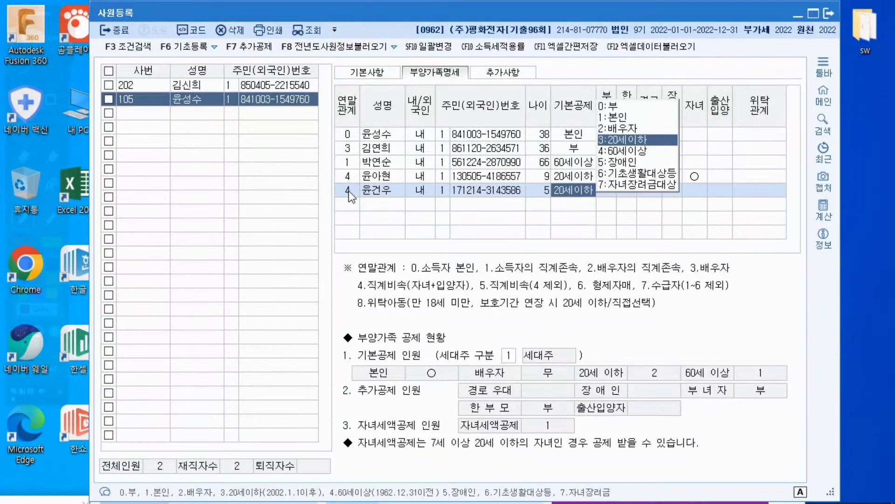
key("Return")
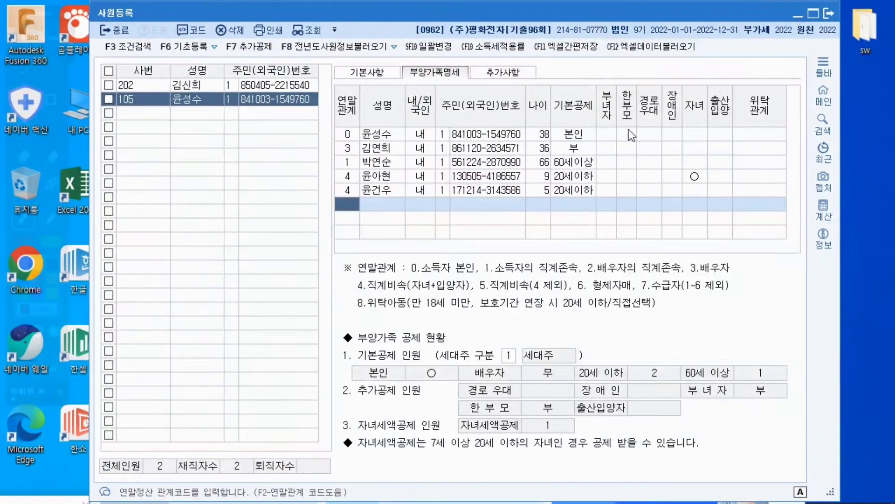
left_click(826, 18)
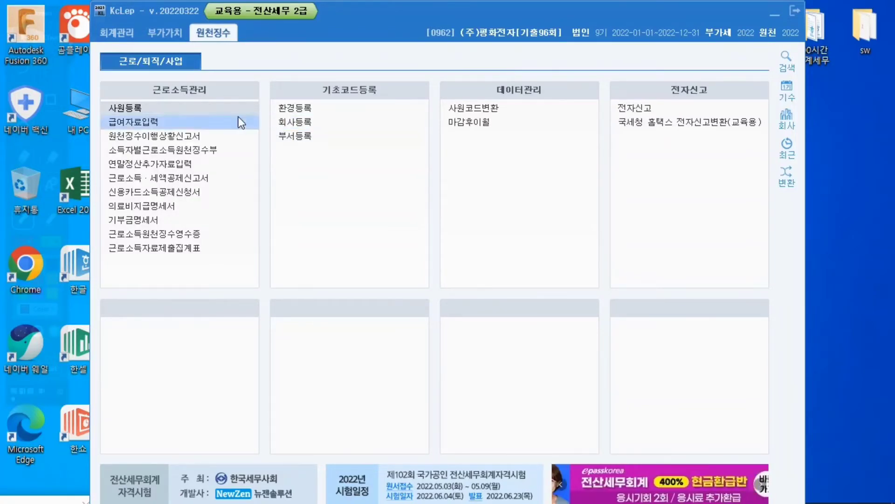
Reopen 사원등록 to check employee 202's 부양가족명세, and close the form again
left_click(135, 110)
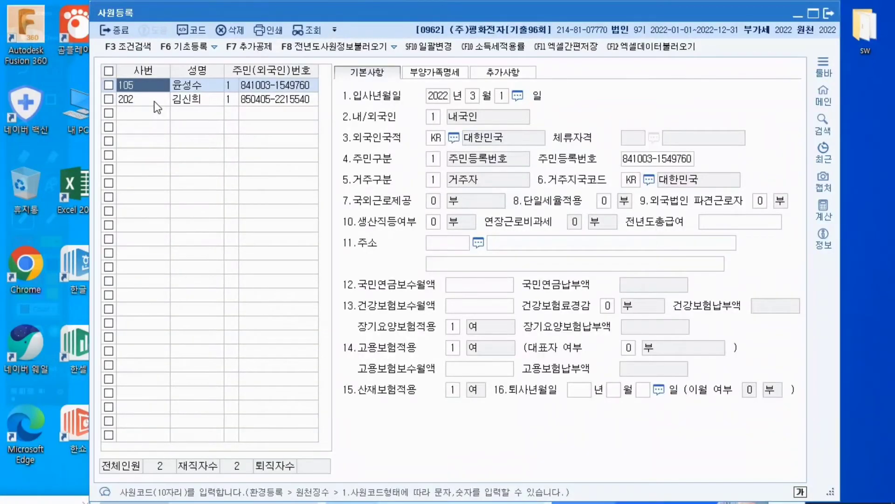
left_click(158, 108)
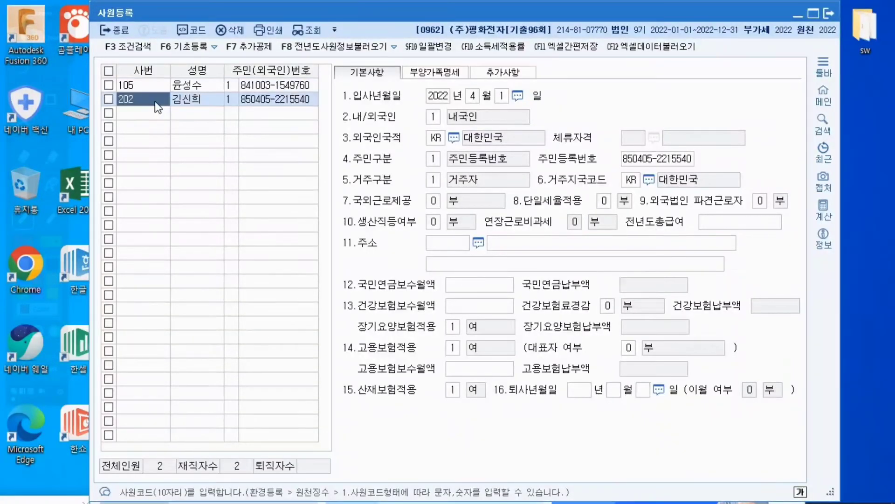
left_click(436, 71)
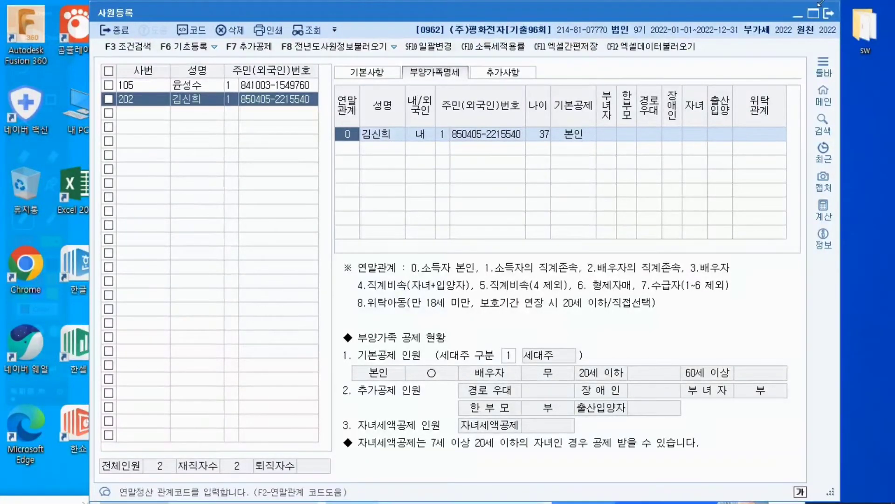
left_click(830, 16)
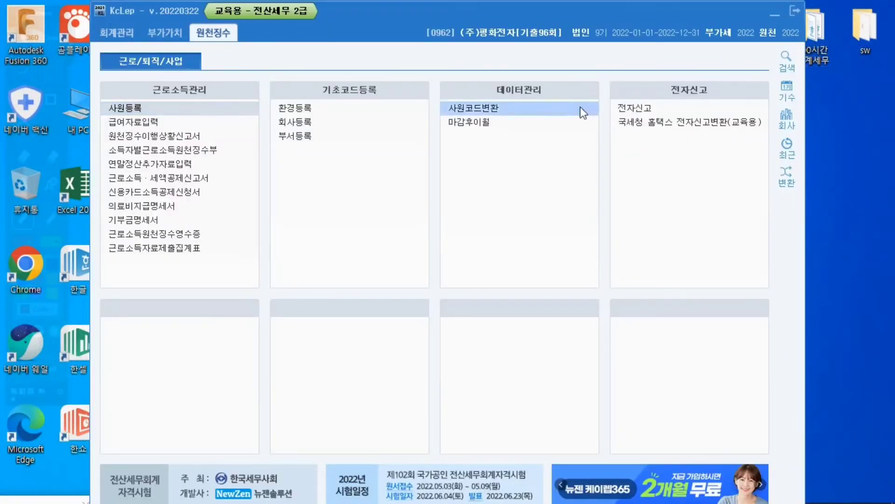
Open 연말정산추가자료입력 and load employee 202 from the employee code lookup
left_click(167, 166)
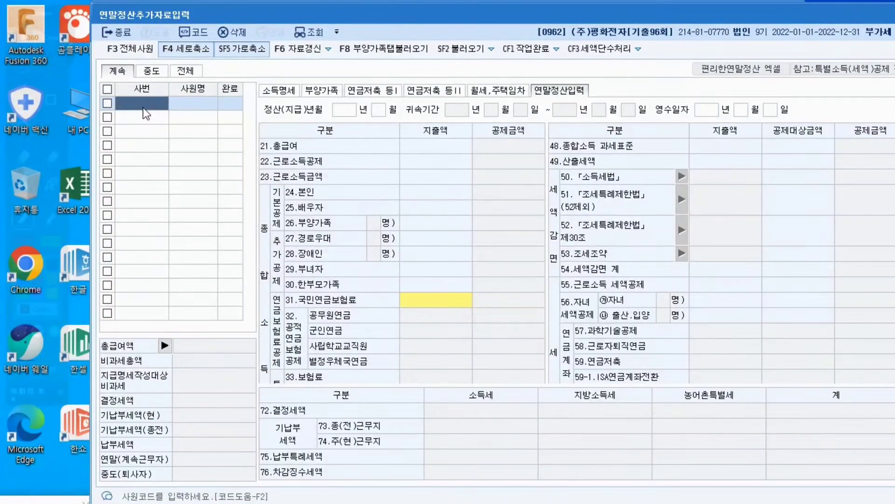
key("F2")
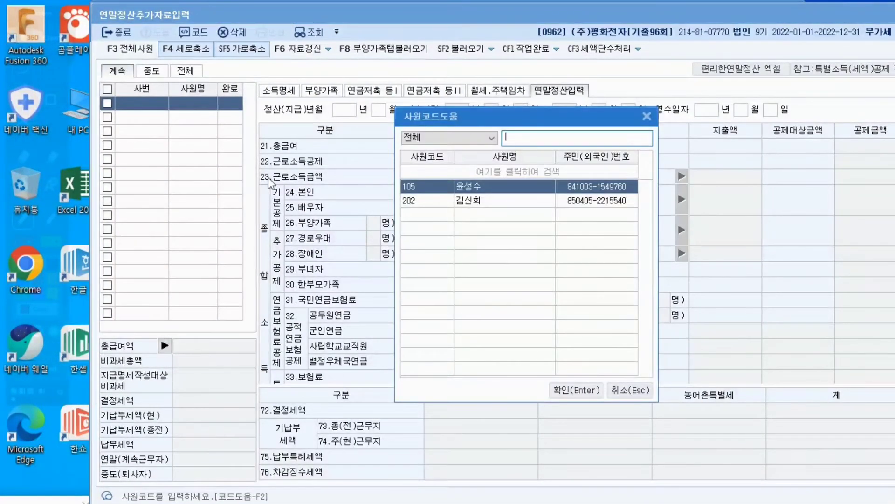
left_click(428, 201)
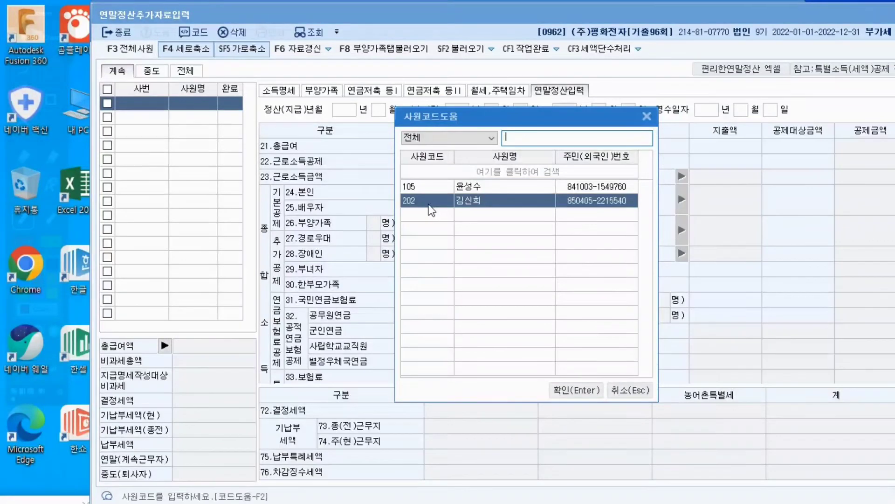
left_click(567, 391)
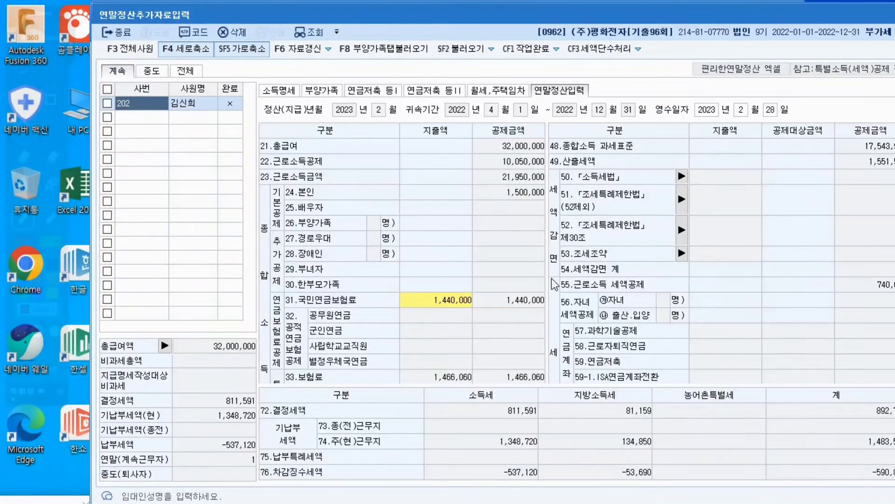
In 소득명세, enter (주)동서울상사 as the 근무처명 in the 종(전) column and leave 종교관련 종사자 blank
left_click(284, 93)
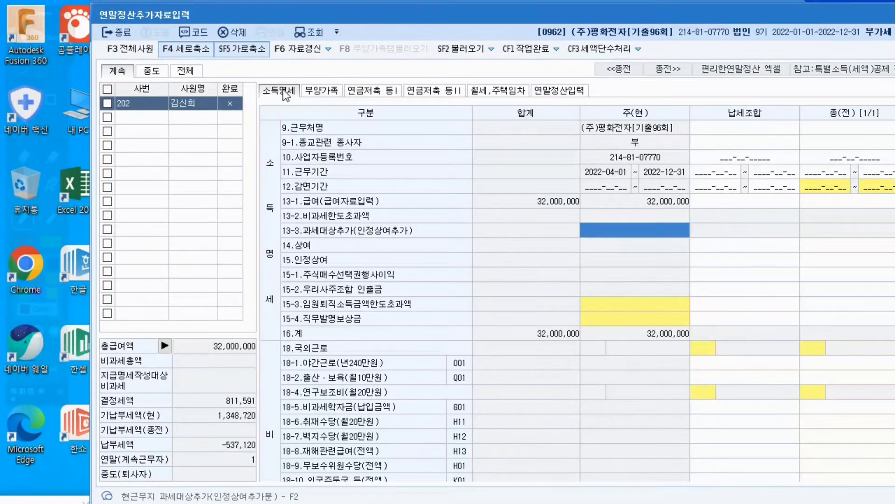
left_click(862, 128)
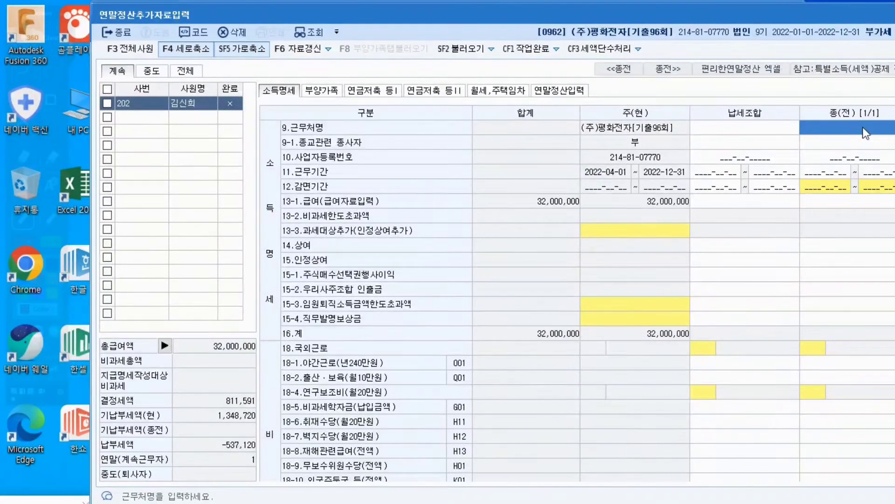
type("(")
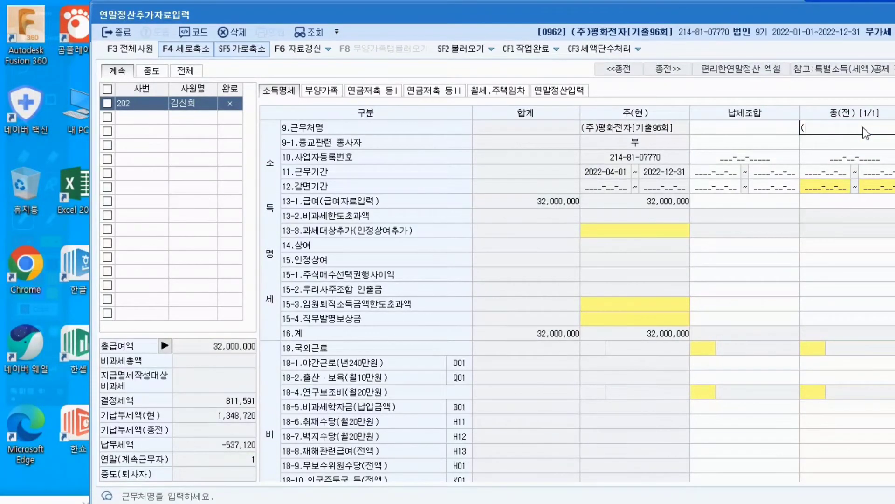
type("ㅈㅜ)ㄷ")
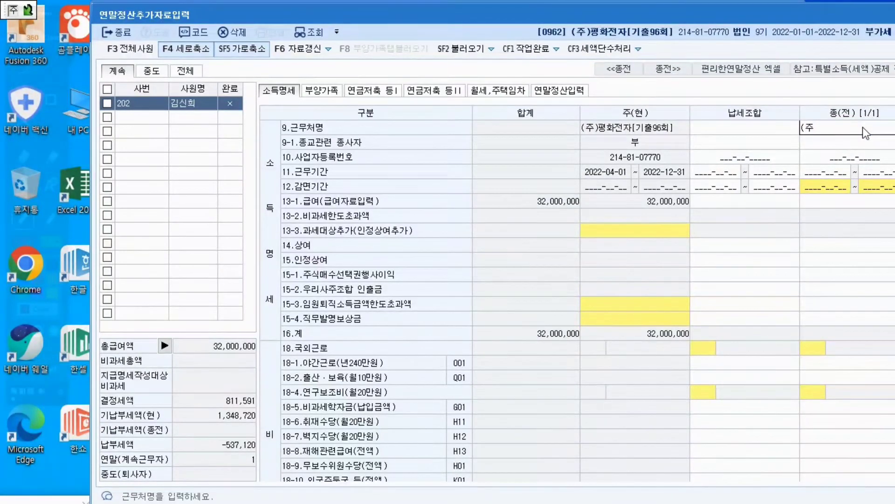
type("ㅗㅇ서울")
type("상사")
key("Return")
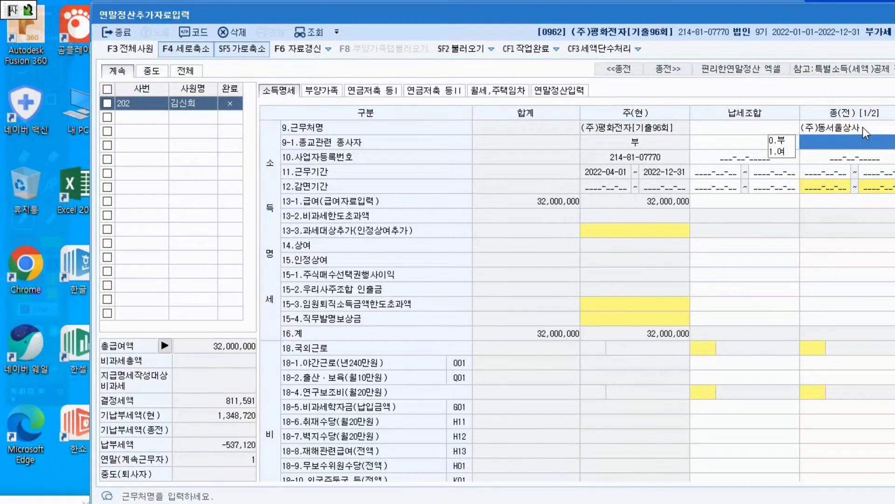
key("Return")
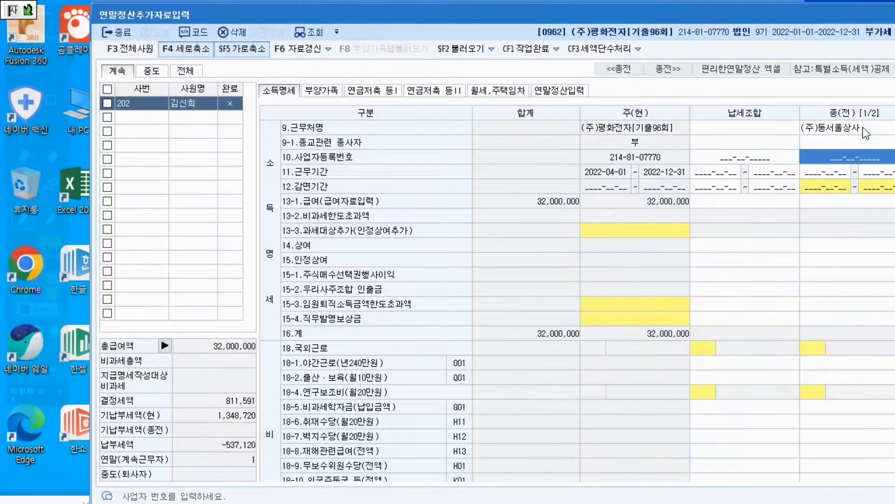
Fill in the previous employer's 사업자등록번호 in the 종(전) column
type("214-__-_____")
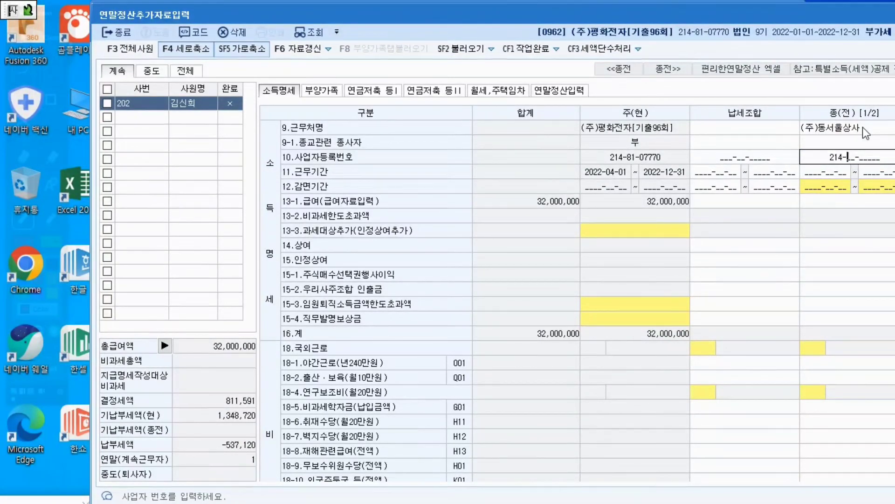
type("86")
type("55210")
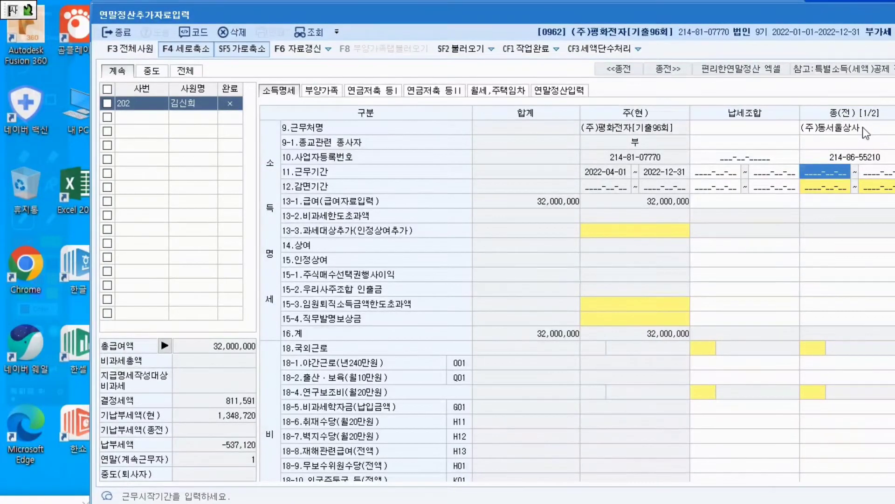
type("2022")
type("010")
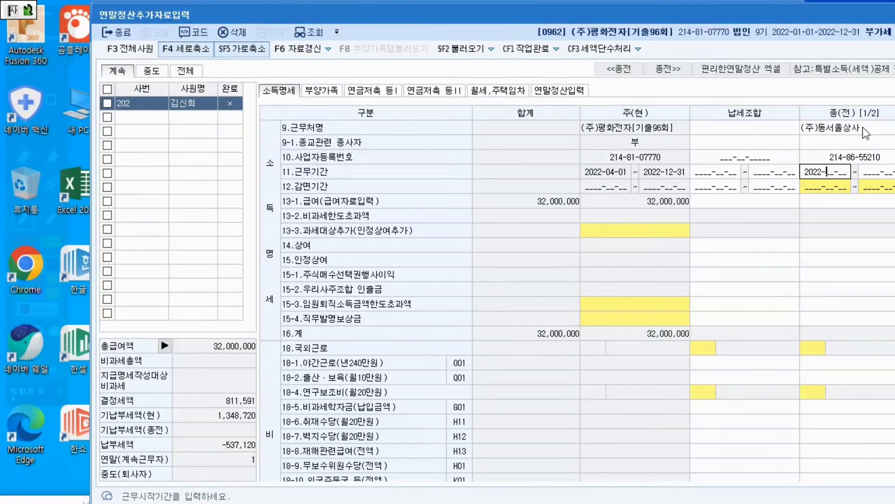
type("1-01")
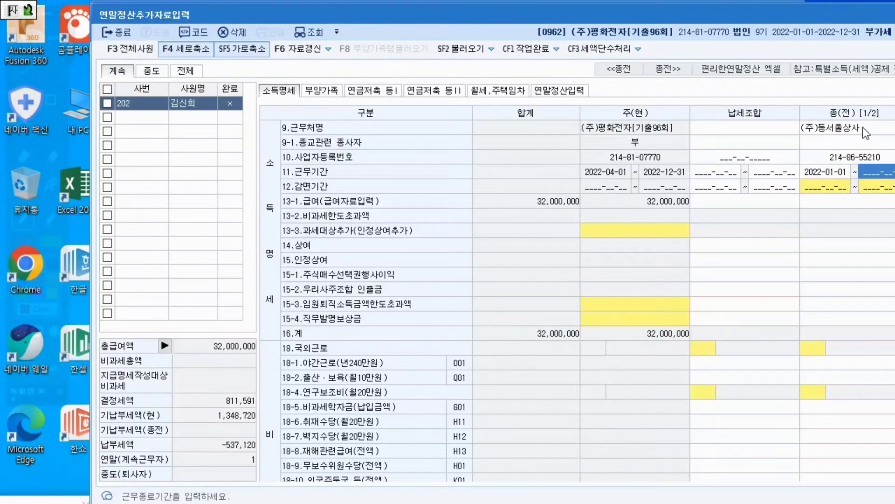
type("2022-__-")
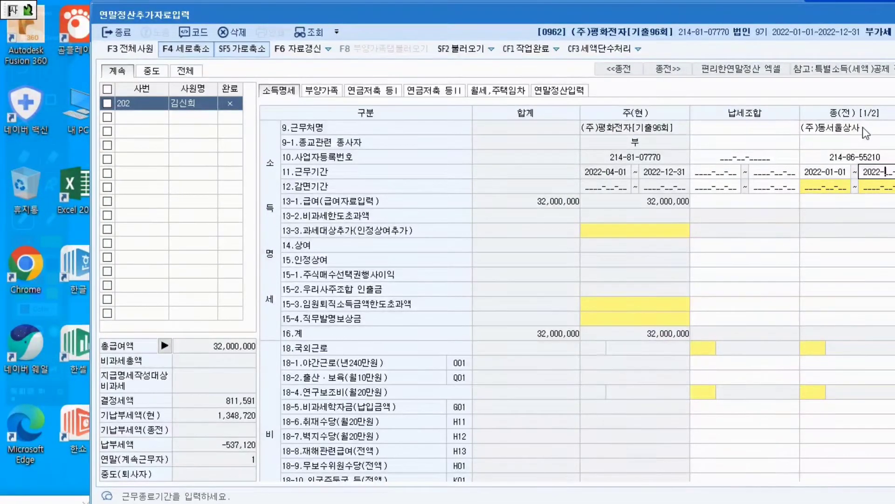
type("03")
type("31")
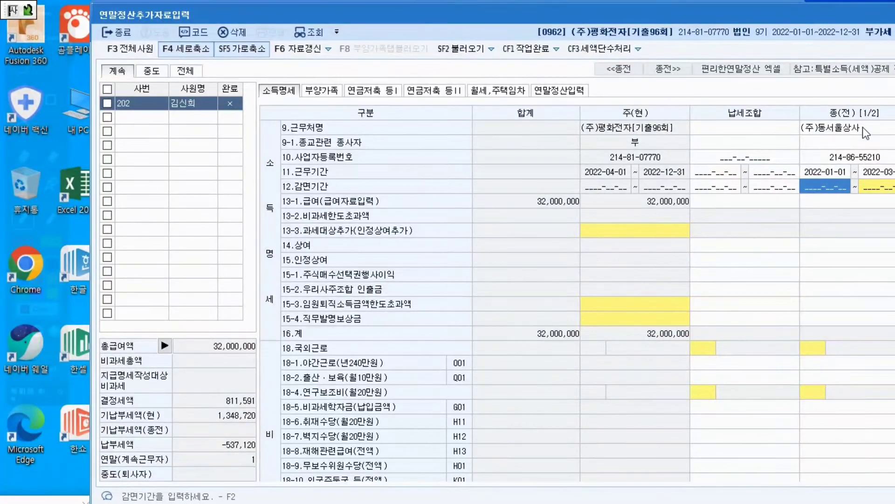
Leave the 종(전) 감면기간 blank and enter 9,000,000 as the 13-1.급여
key("Return")
key("Return")
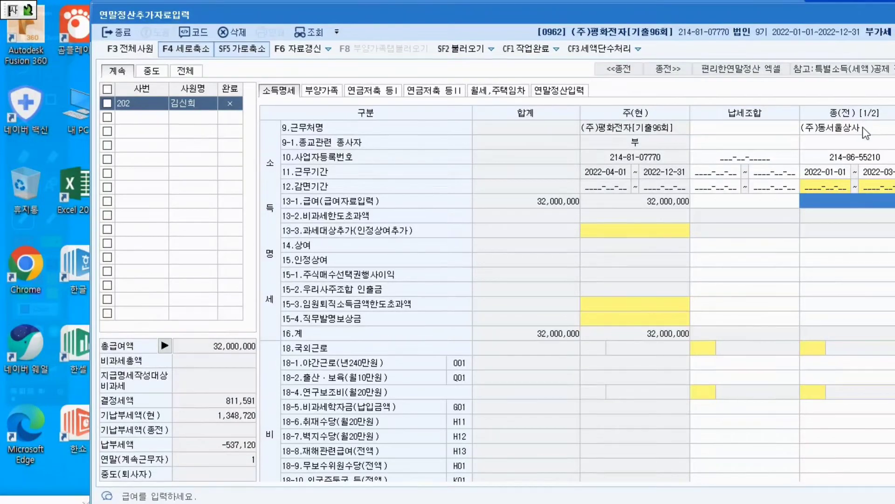
type("9000000")
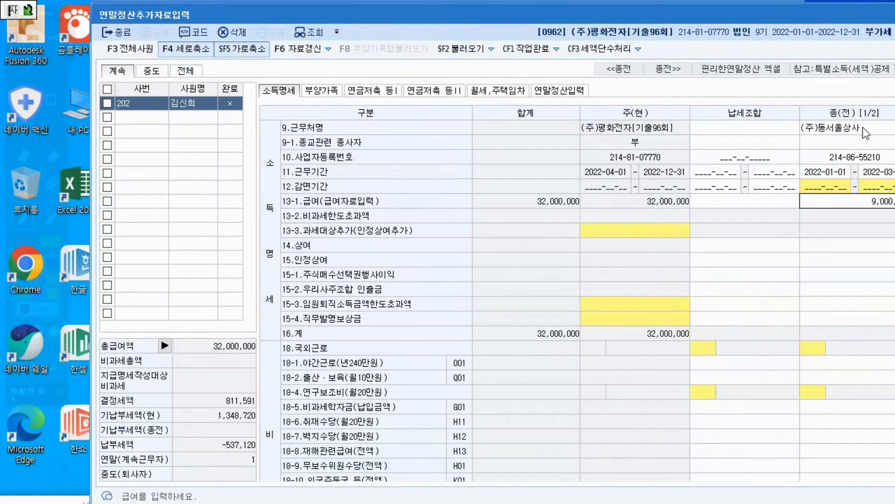
key("Return")
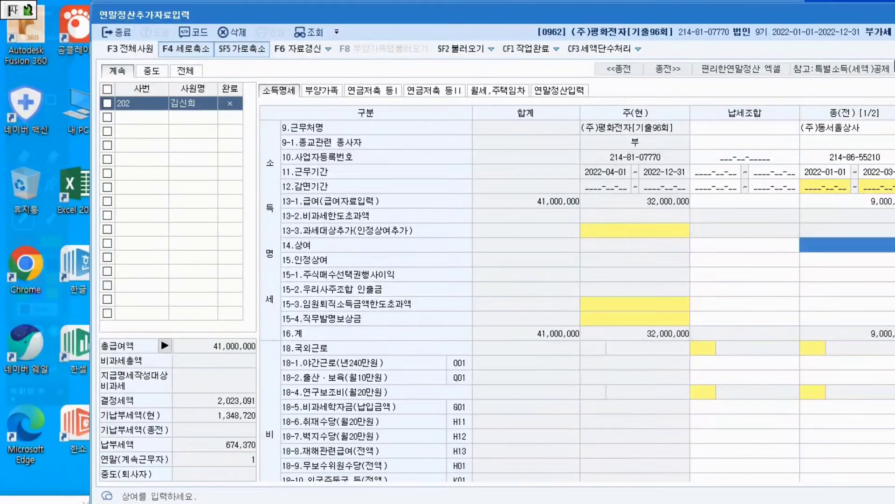
left_click_drag(811, 12, 746, 9)
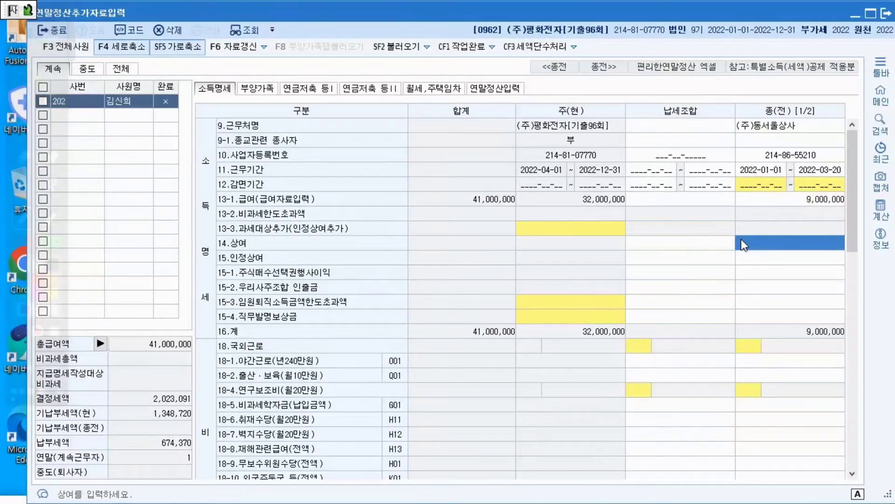
Leave the bonus and 비과세 rows of the 종(전) column blank and enter 405,000 as the 국민연금보험료(31)
key("Return")
key("Return")
key("Return")
key("Return")
key("Return")
key("Return")
key("Return")
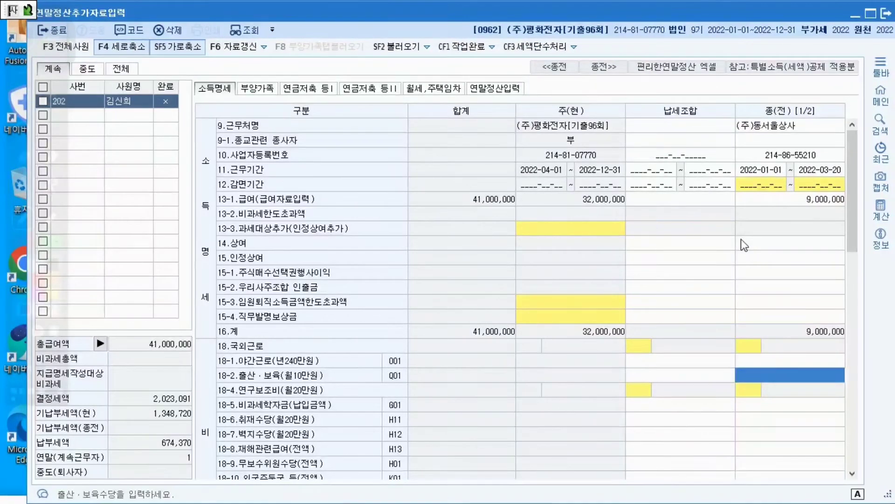
key("Return")
key("Return")
key("Return")
key("Return")
key("Return")
key("Return")
key("Return")
key("Return")
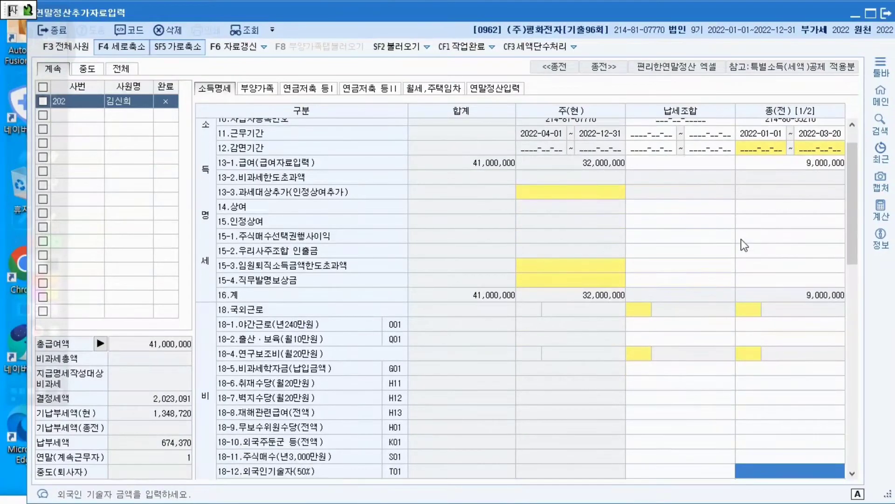
key("Return")
key("Return")
key("Return")
key("Return")
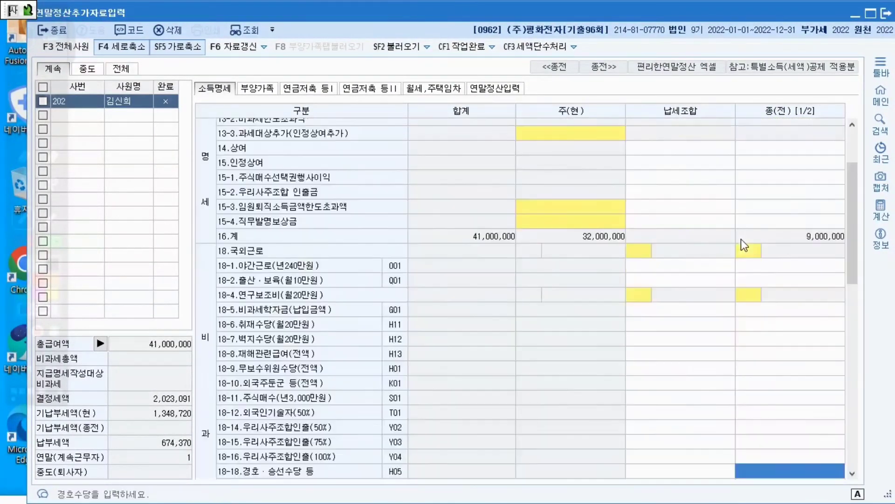
key("Return")
key("Return")
key("Return")
key("Return")
key("Return")
key("Return")
key("Return")
key("Return")
key("Return")
key("Return")
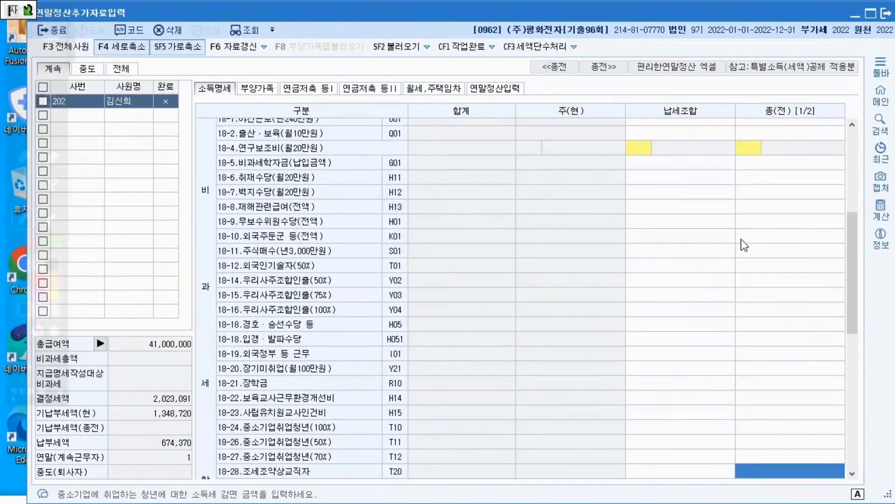
key("Return")
key("Return")
key("Return")
key("Return")
key("Return")
key("Return")
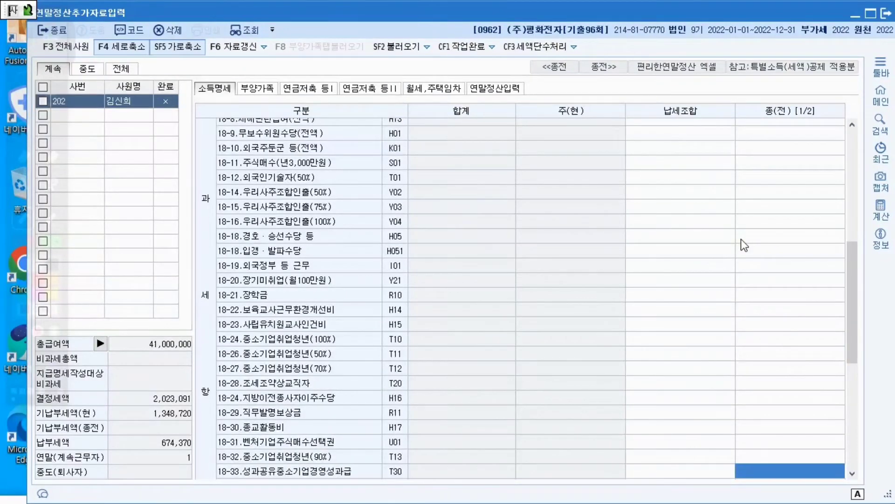
key("Return")
key("Return")
key("Return")
key("Return")
key("Return")
key("Return")
key("Return")
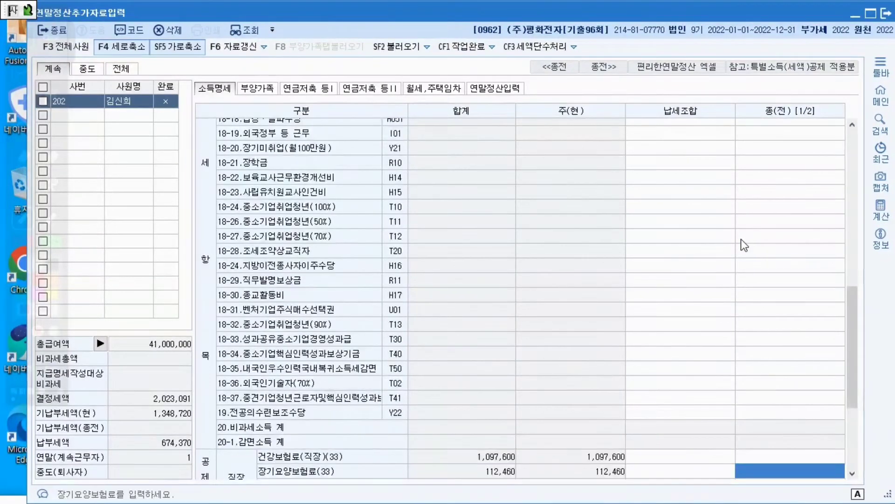
key("Return")
key("Return")
key("Return")
key("Return")
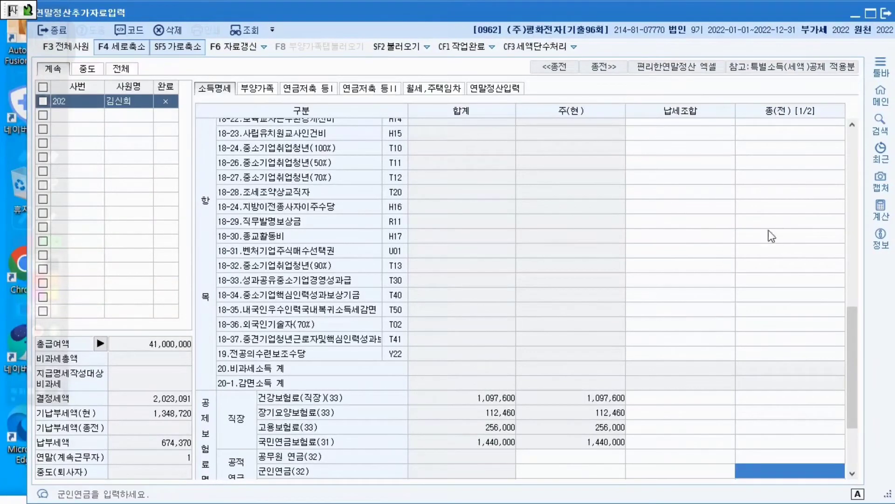
left_click(759, 443)
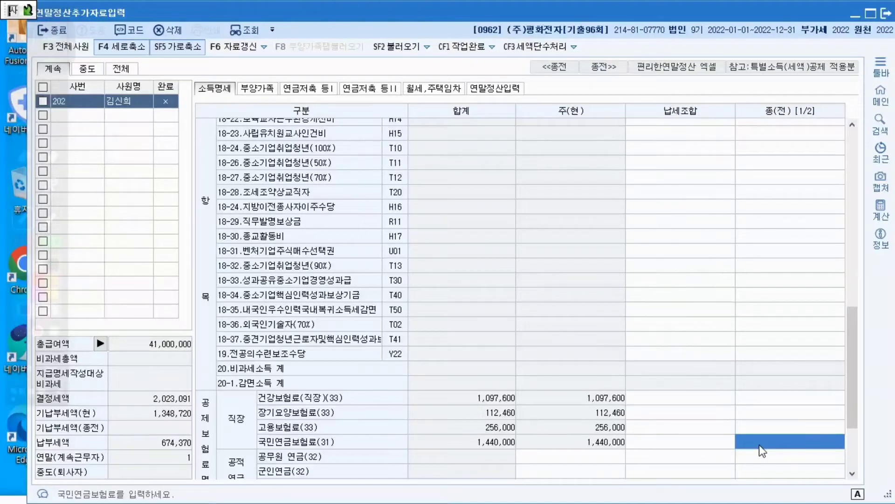
type("4050000")
key("Return")
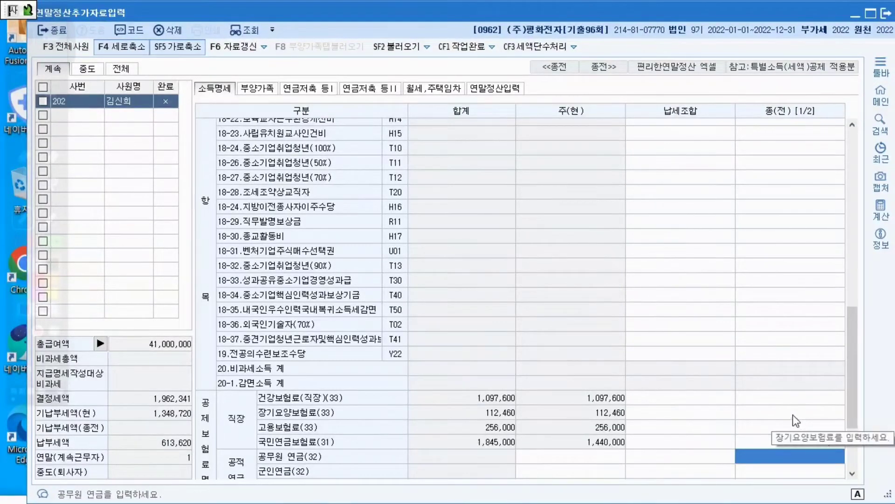
Enter 300,150 as the 건강보험료(직장)(33) in the 종(전) column
left_click(790, 395)
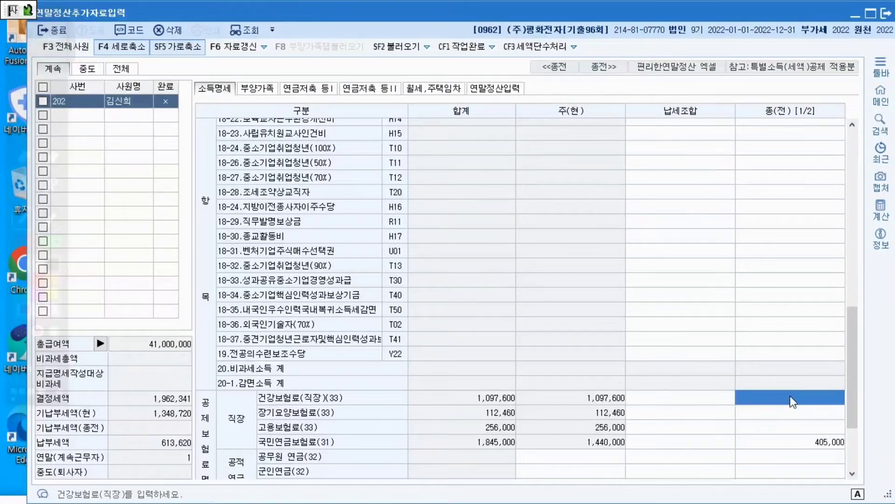
type("300,150")
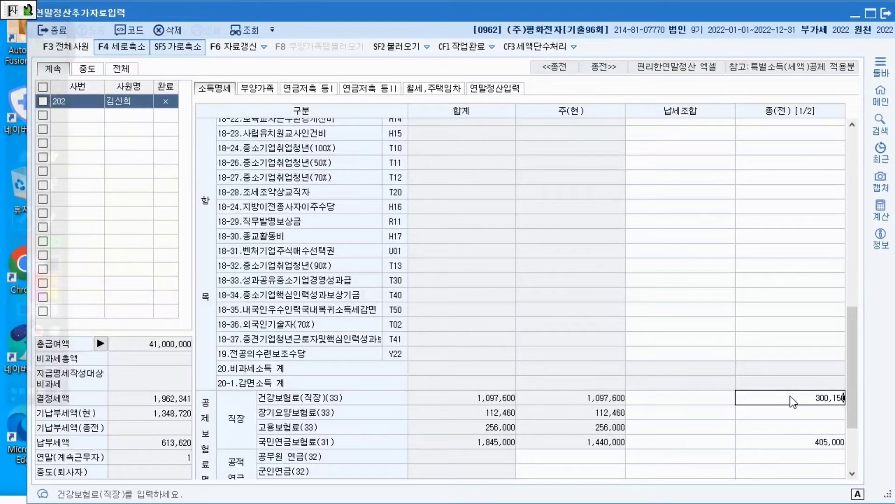
key("Return")
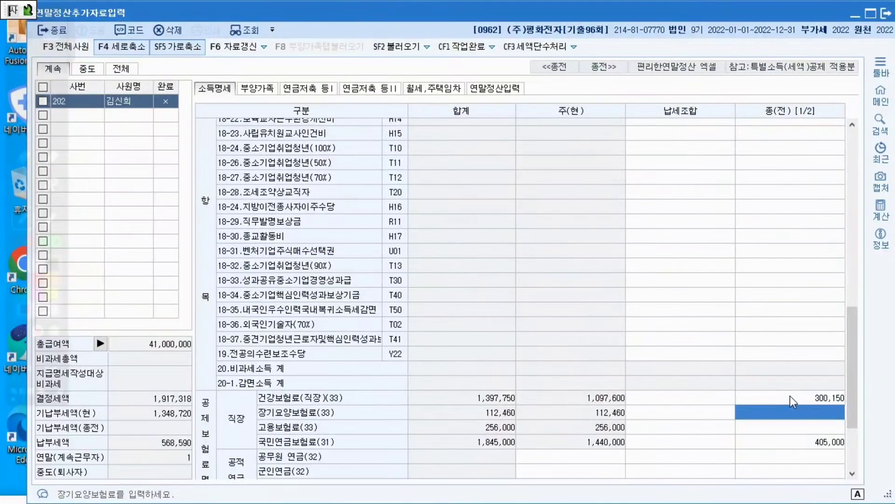
Enter 30,760 as the 장기요양보험료(33) and 351,000 as the 고용보험료(33) in the 종(전) column
type("30,7")
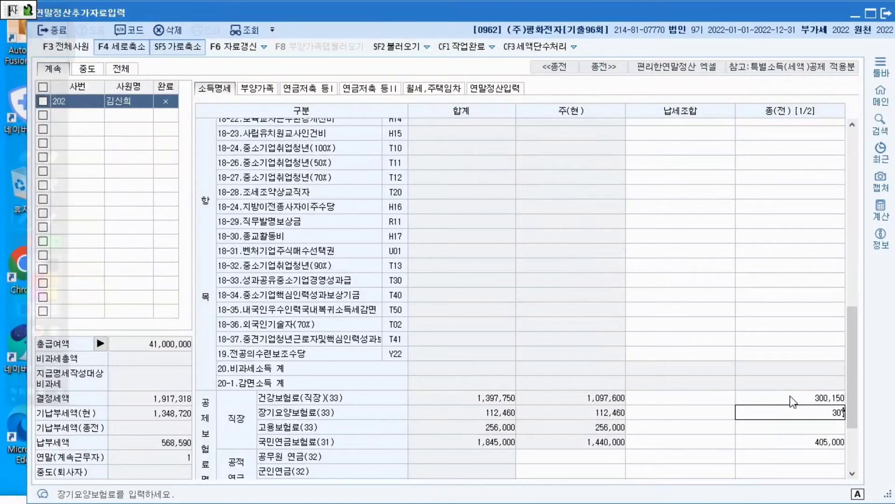
type("60")
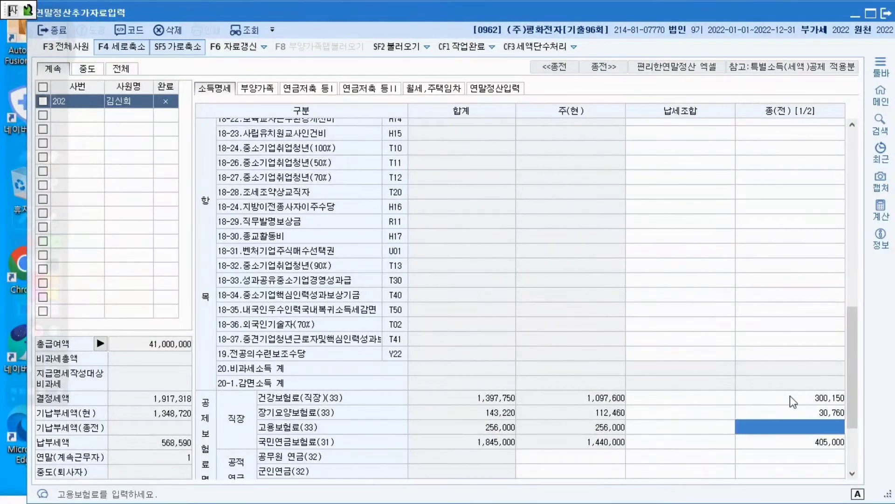
key("Return")
type("3510000")
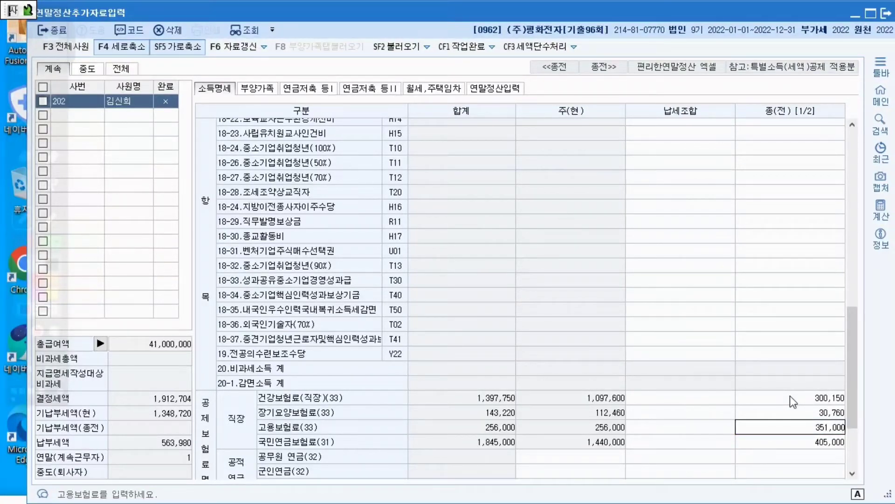
key("Return")
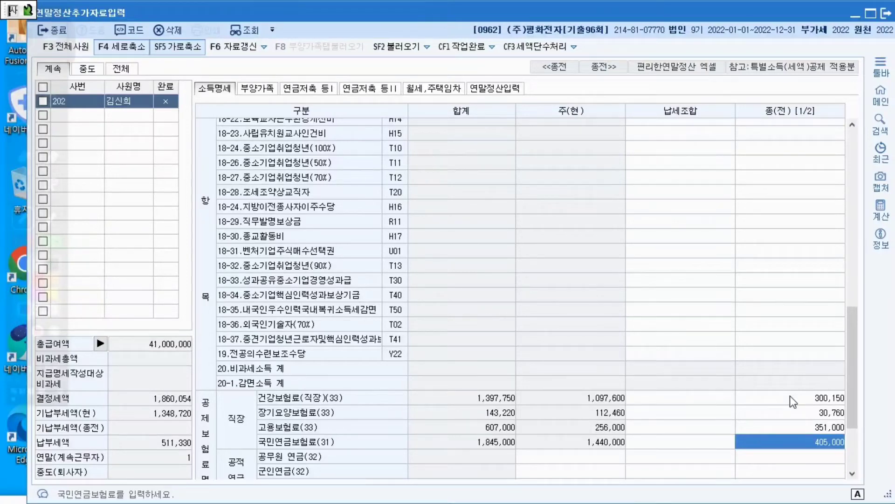
Under 기납부세액 in the 종(전) column, enter 100,000 as 소득세 and 10,000 as 지방소득세
scroll(790, 395, "down", 3)
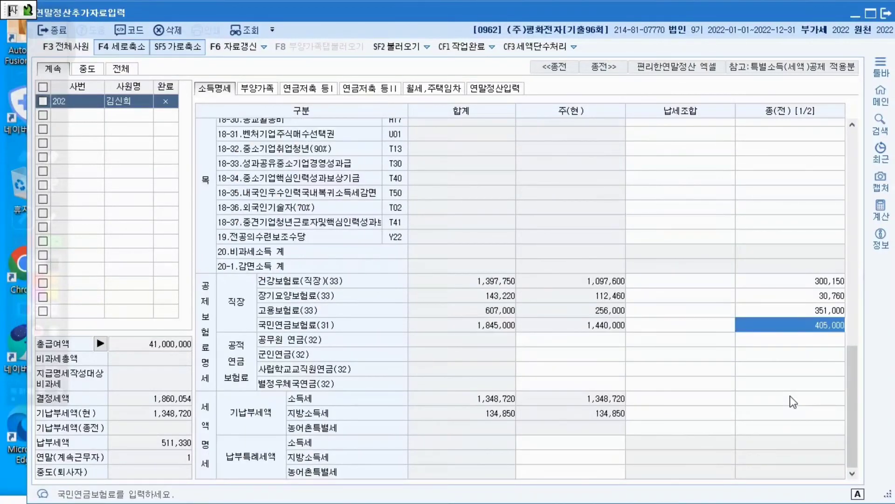
left_click(763, 397)
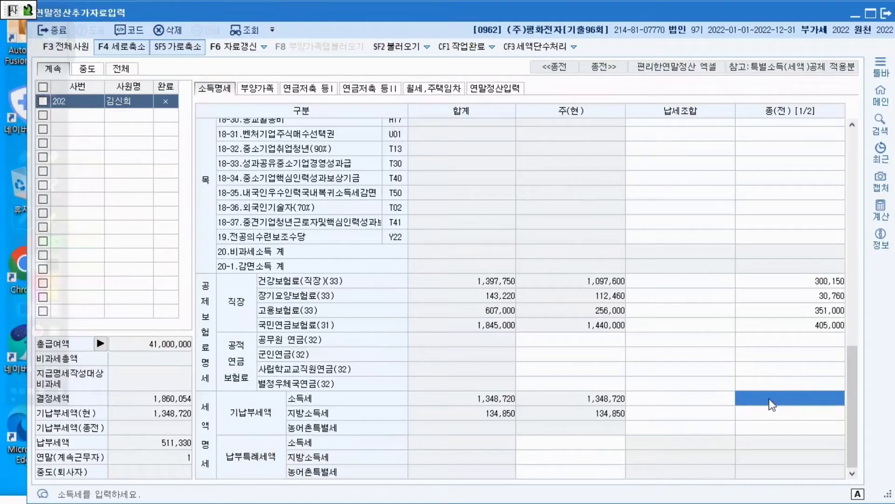
type("1000000")
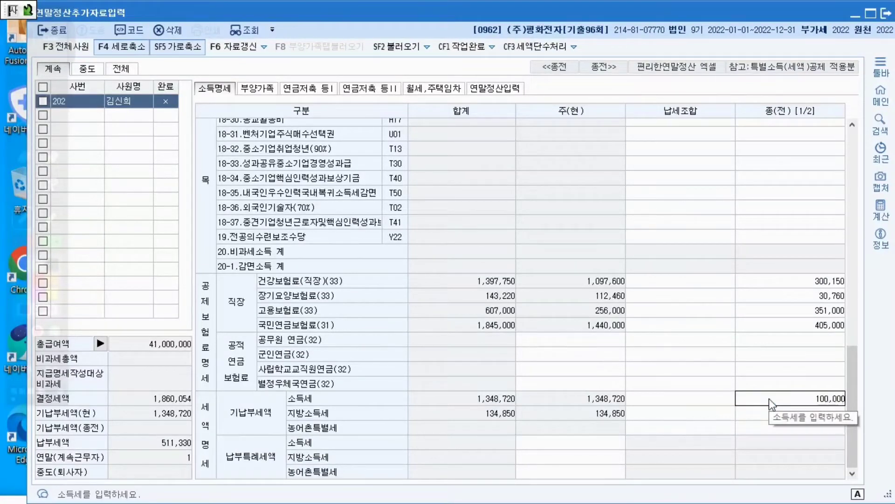
key("Return")
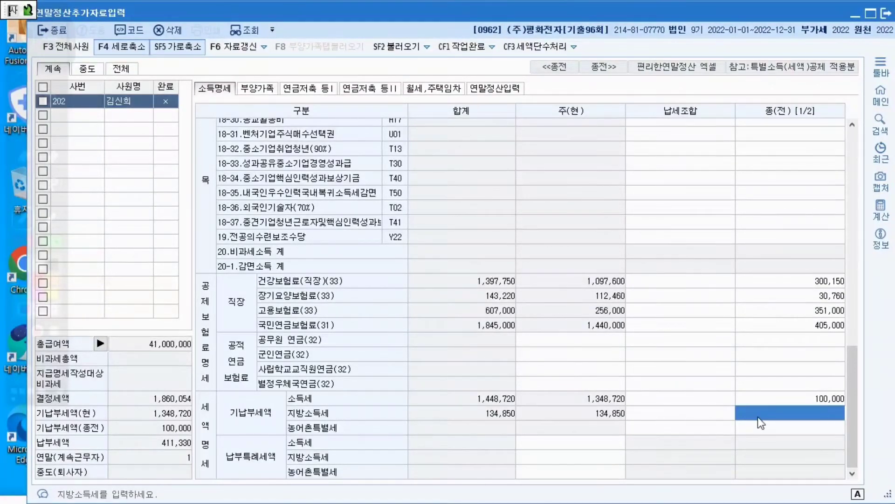
left_click(773, 402)
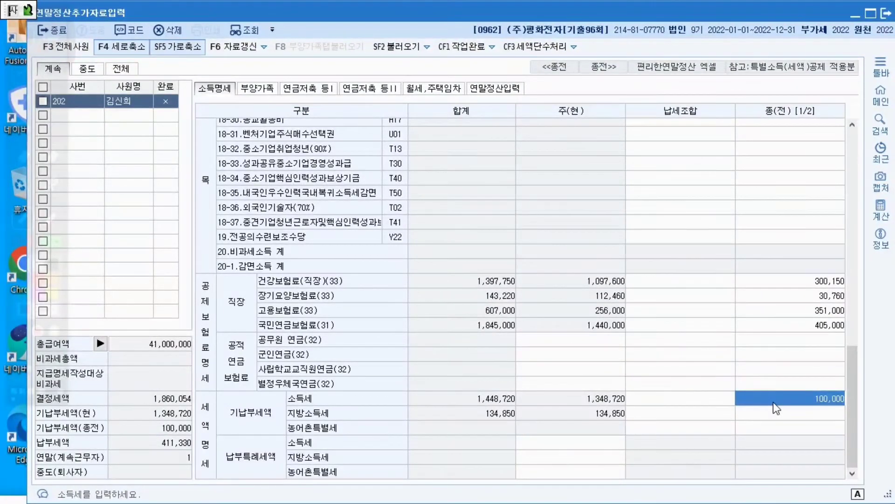
left_click(775, 406)
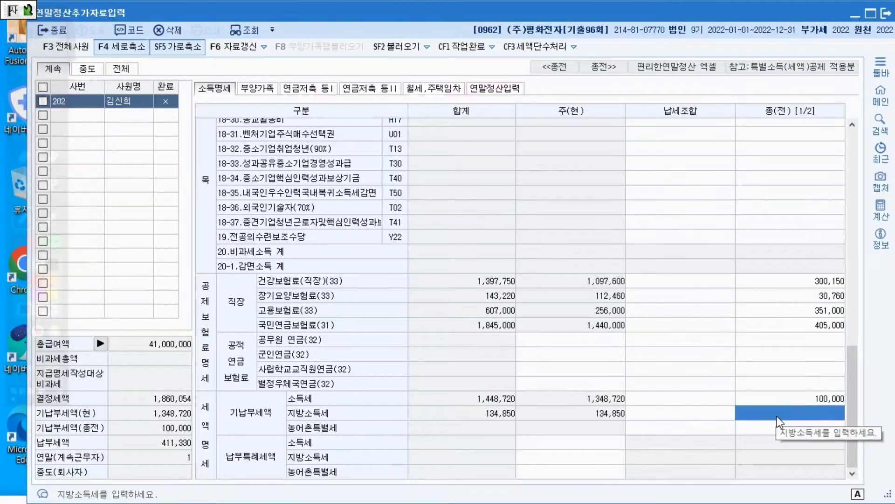
type("10,000")
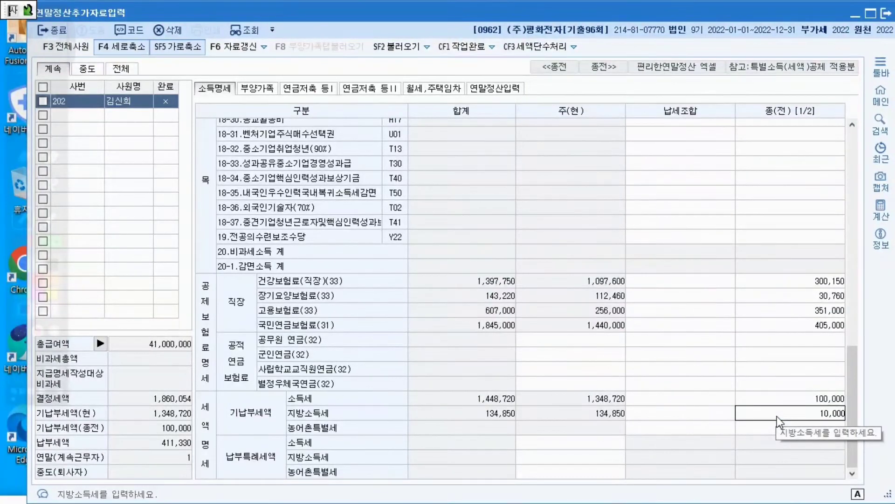
key("Return")
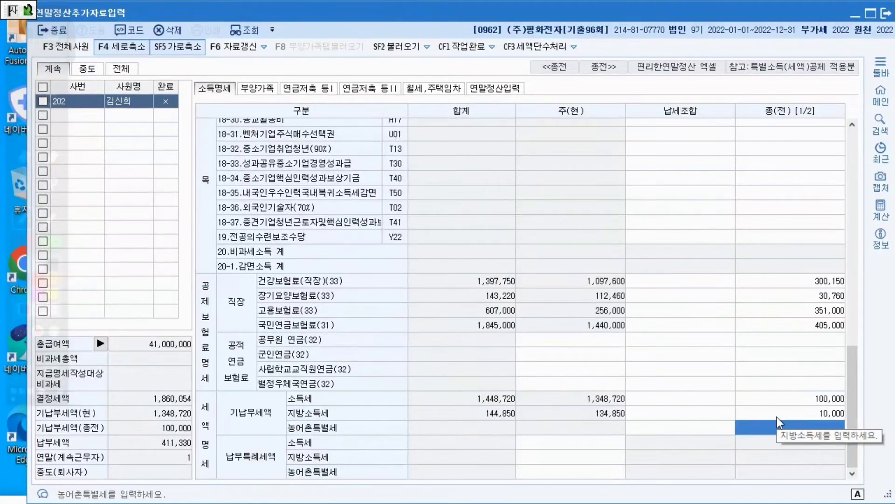
In 연말정산입력, enter 850,000 as the 지출액 for 60.보장성보험 일반
left_click(496, 90)
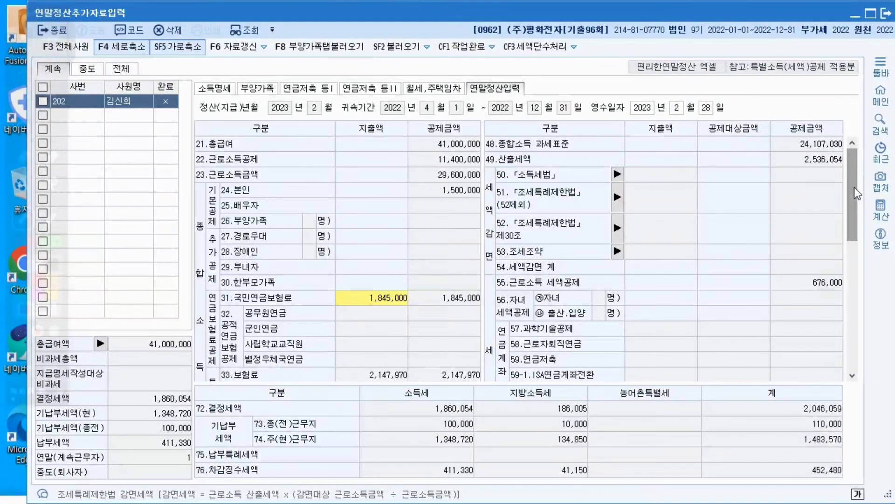
left_click_drag(855, 187, 853, 253)
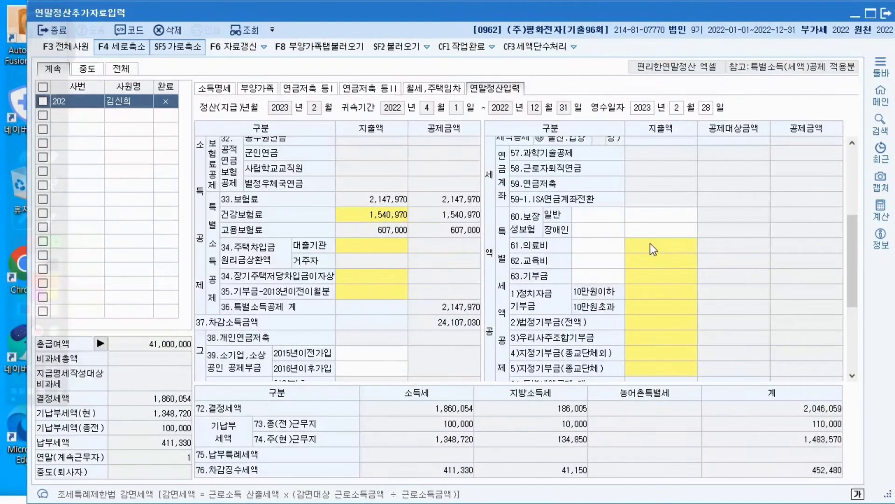
left_click(657, 220)
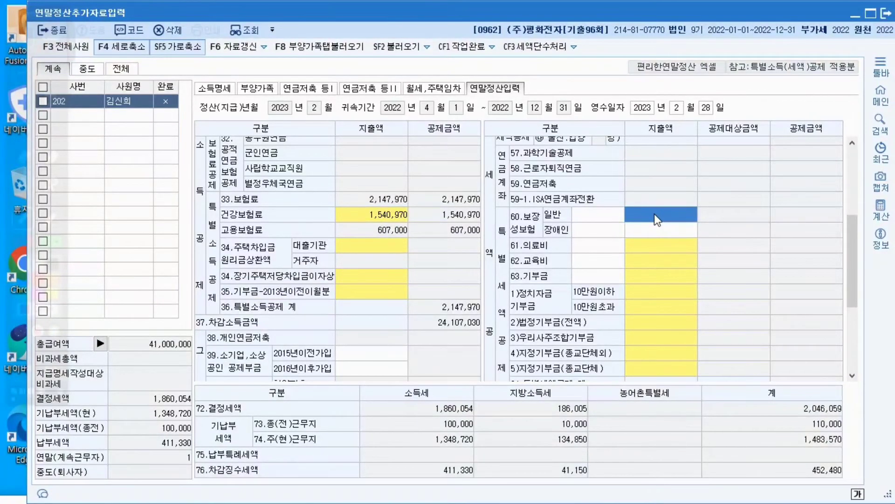
type("8500000")
key("Return")
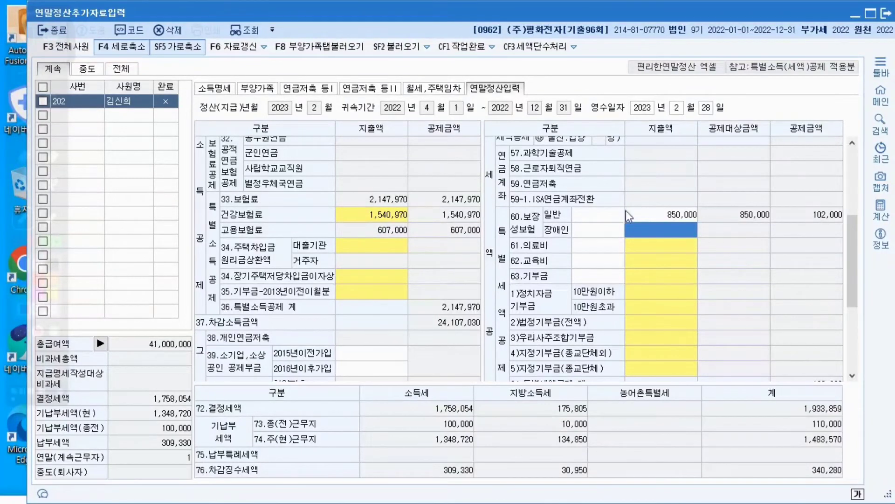
Open the 62.교육비 detail and enter 4,000,000 as the 본인(전액) 지출액, then confirm it
left_click(640, 262)
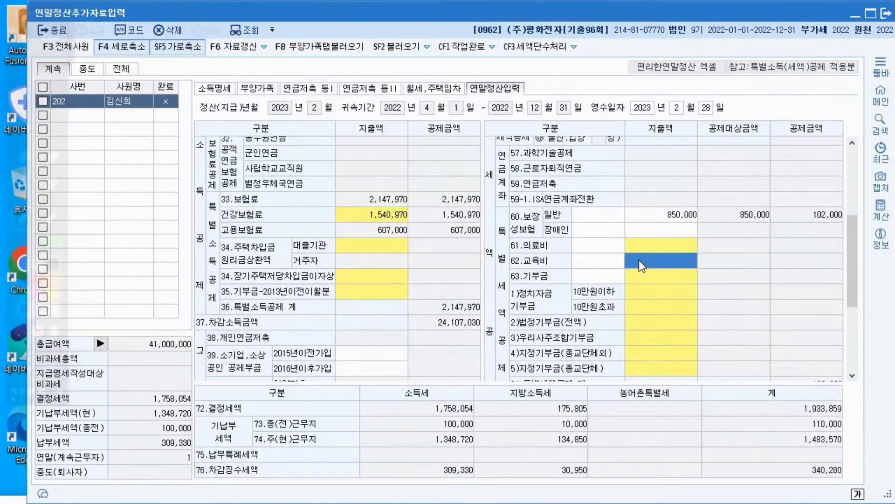
left_click(639, 260)
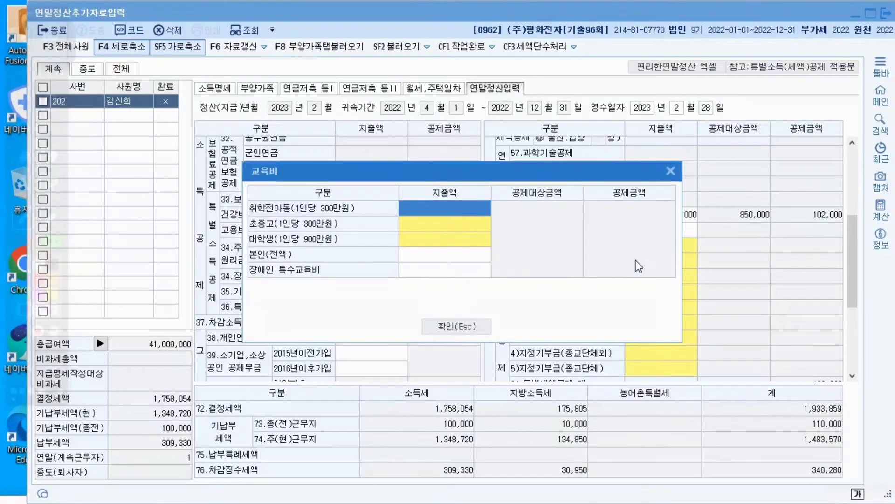
left_click(479, 255)
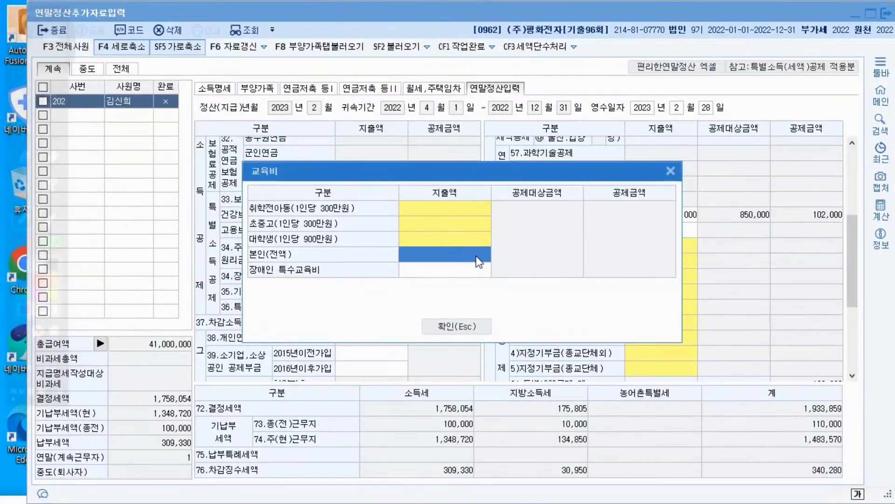
type("4000000")
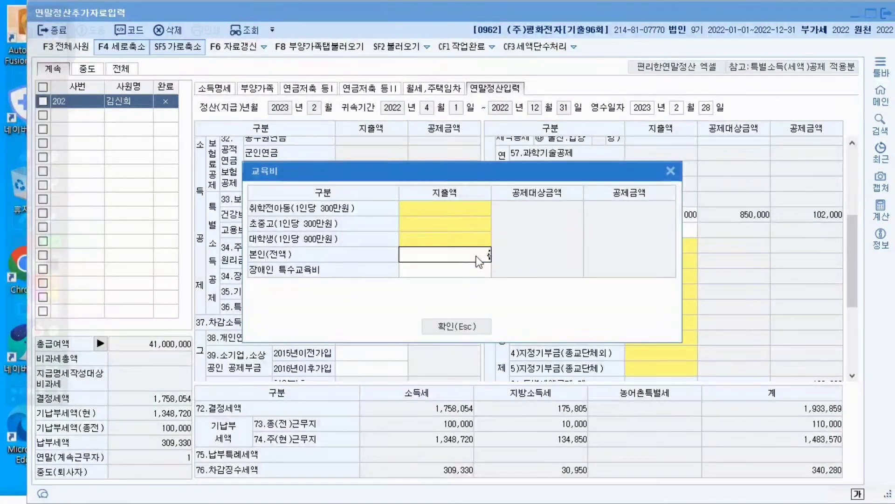
key("Return")
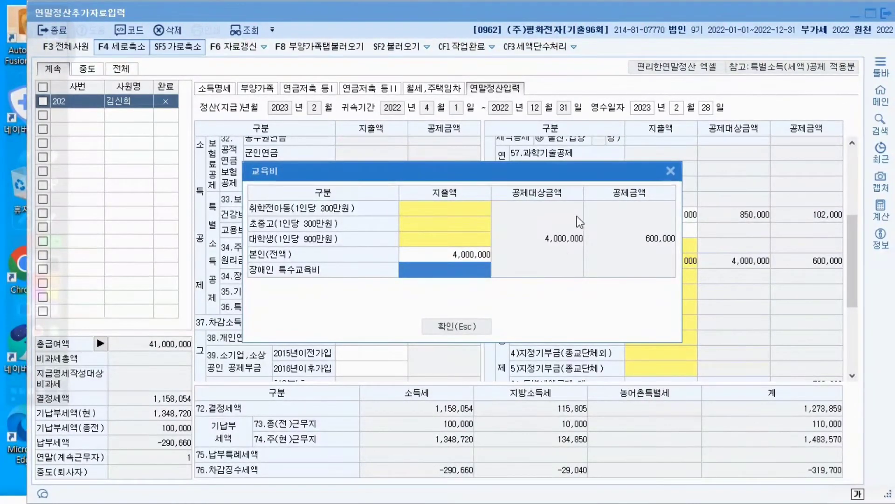
left_click(479, 323)
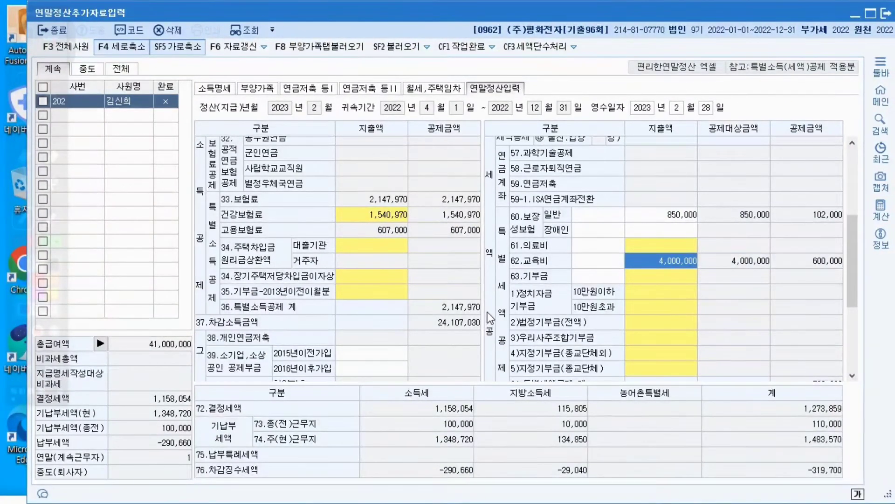
left_click(631, 247)
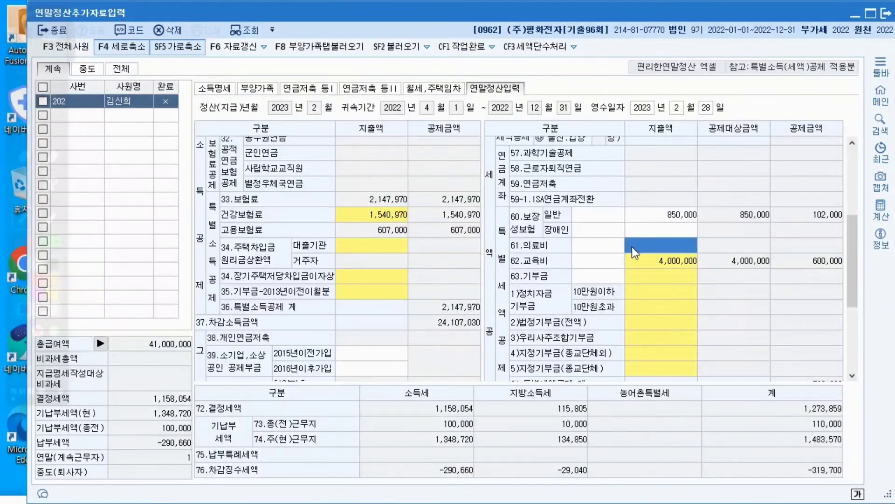
left_click(632, 247)
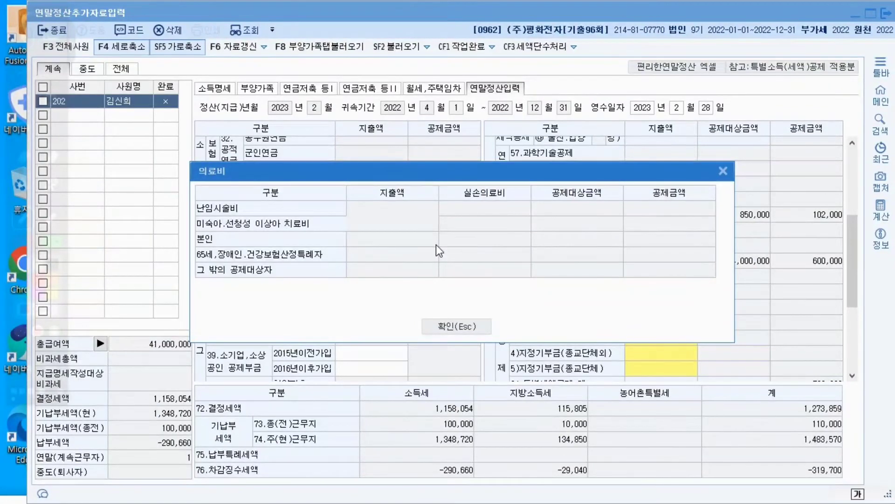
left_click(462, 325)
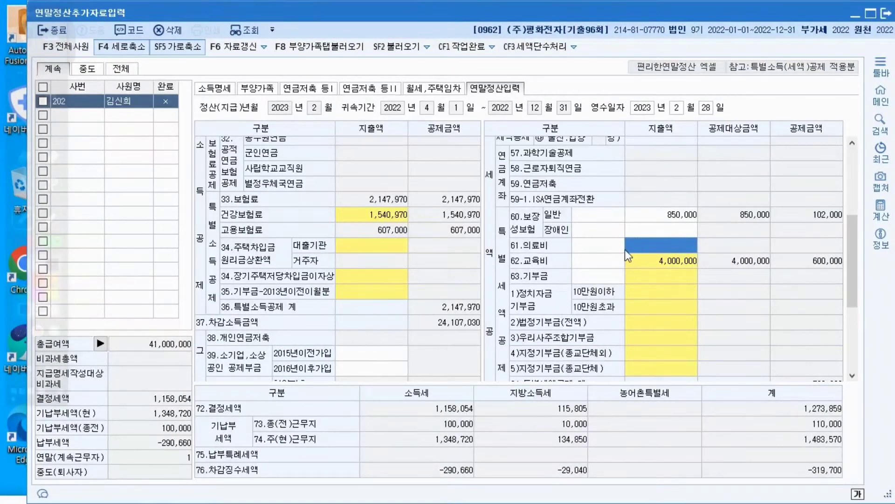
left_click(264, 93)
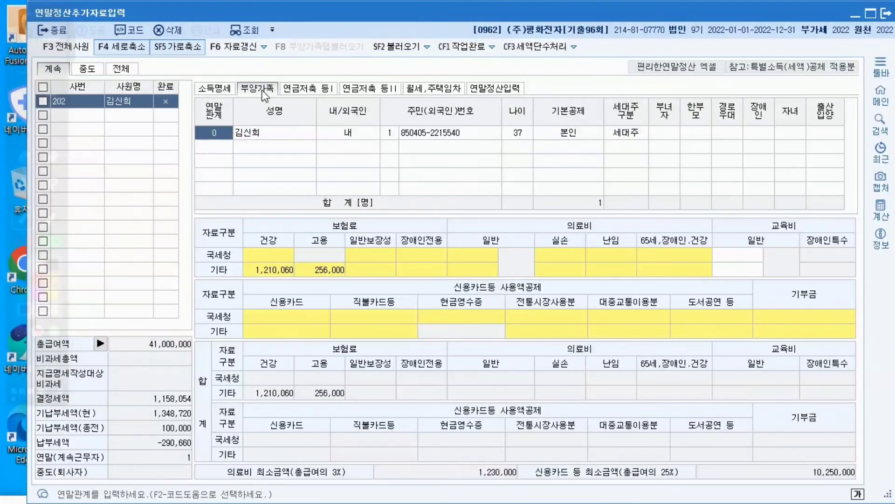
left_click(472, 256)
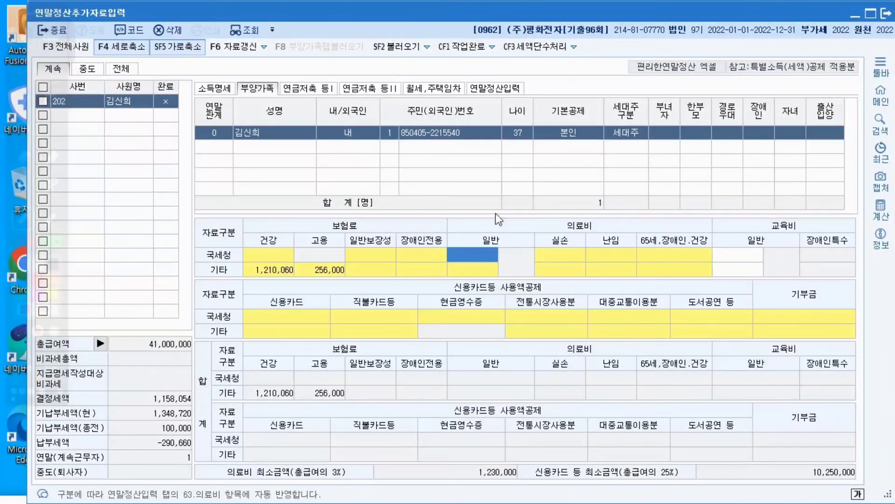
left_click(490, 89)
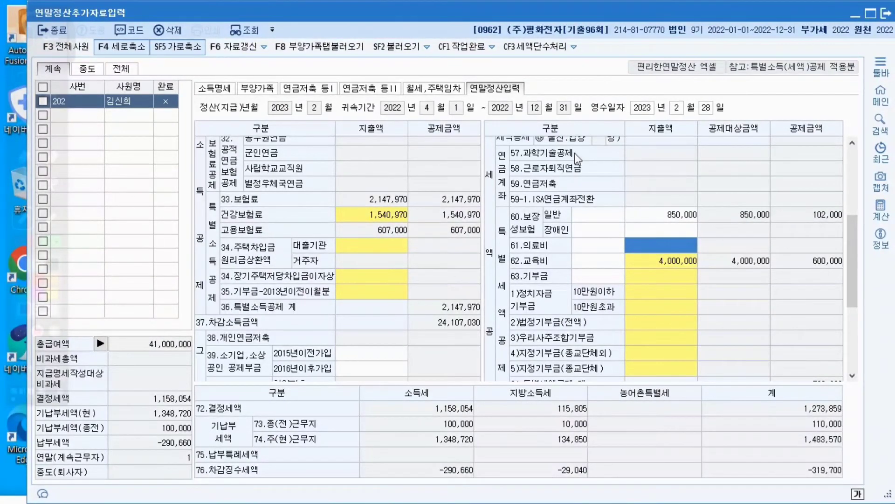
From the 국세청 일반 의료비 cell in 부양가족, open 의료비지급명세서 and add the 본인 family member as the 공제대상자
left_click(255, 91)
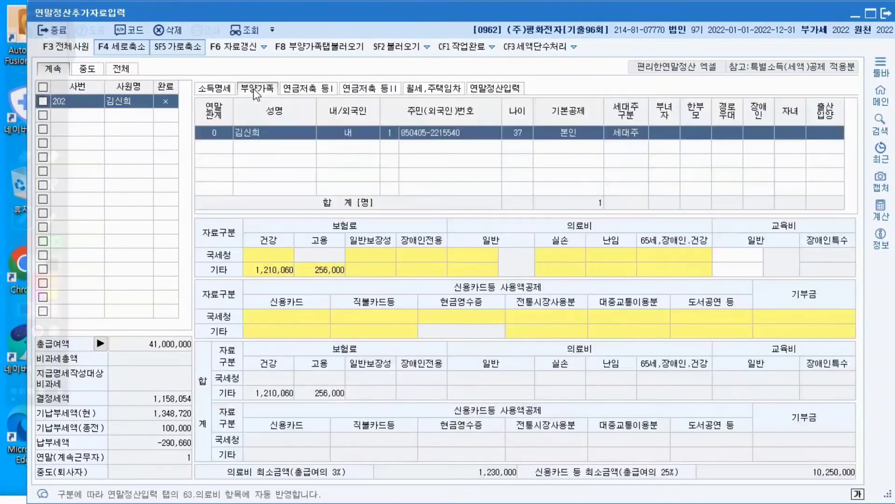
left_click(479, 255)
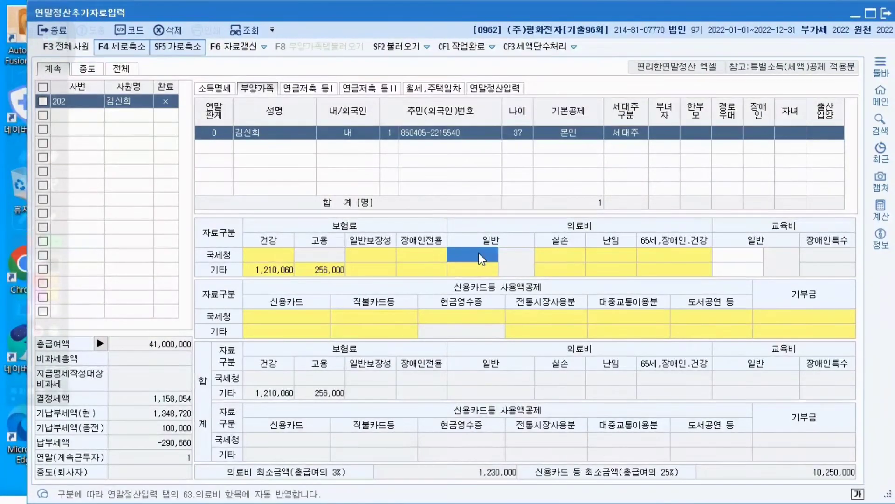
double_click(480, 254)
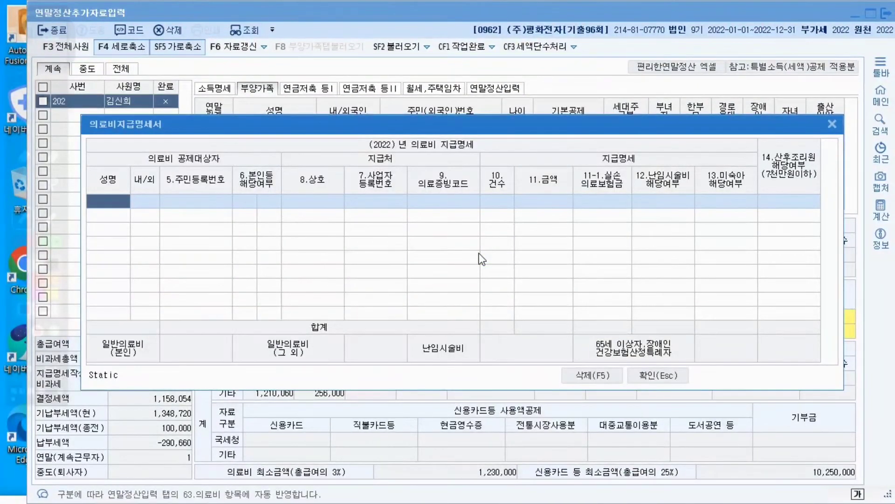
key("F2")
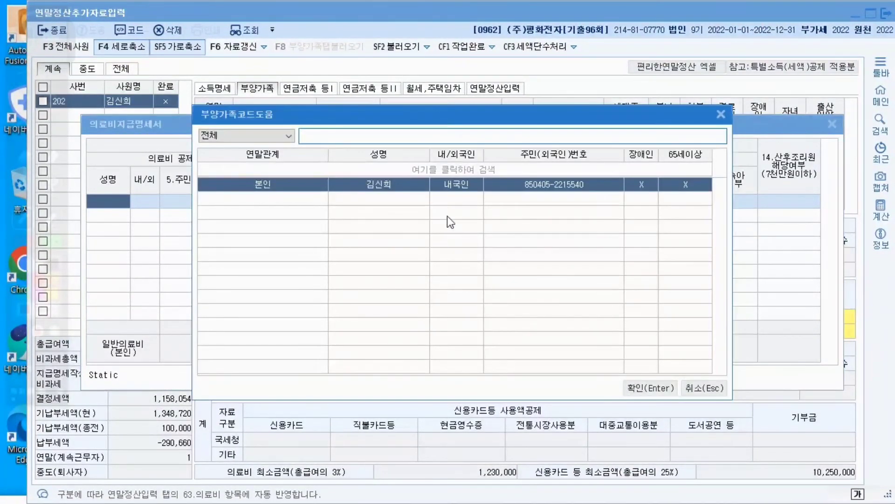
left_click(633, 388)
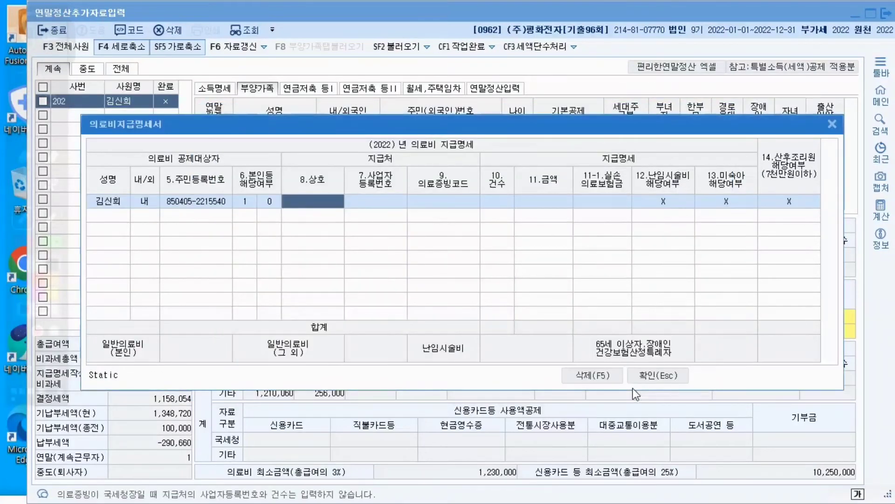
Leave 상호, 사업자등록번호 and 건수 blank in the 의료비 row and set the 의료증빙코드 to 국세청장 (1)
key("Return")
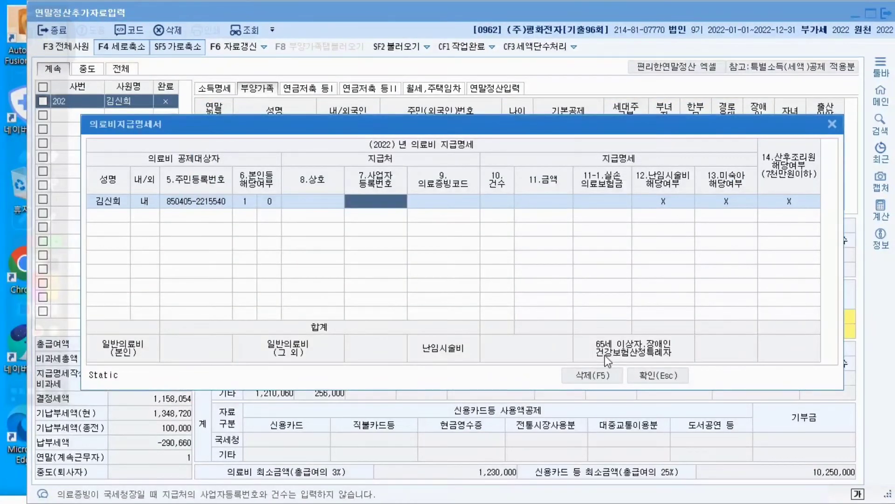
key("Return")
type("1")
key("Return")
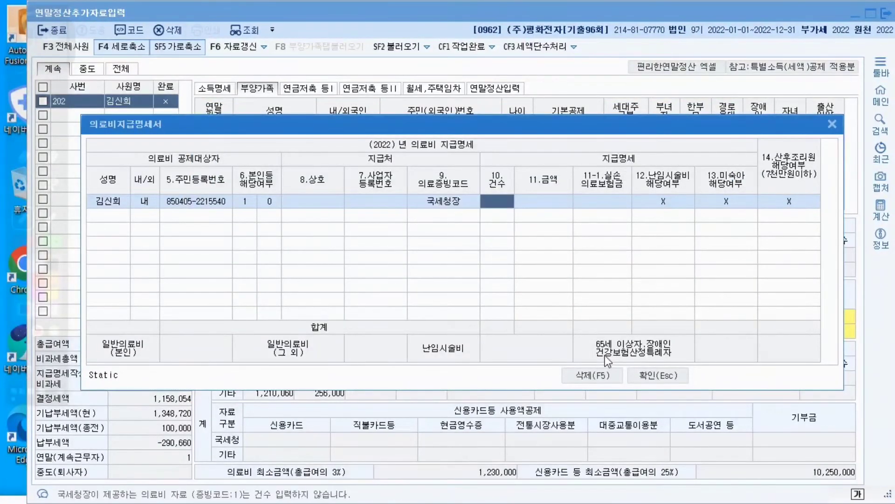
key("Return")
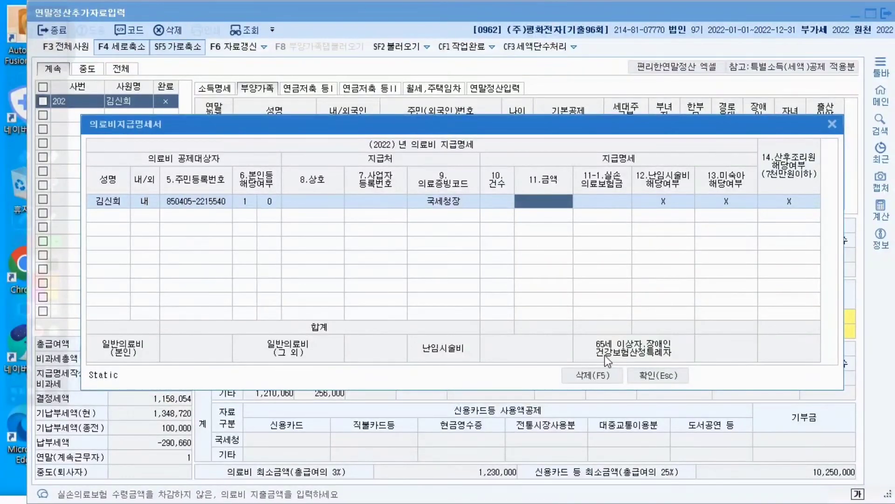
Enter 3,000,000 as the 의료비 금액 with 실손의료보험금 left blank, and confirm the 의료비지급명세서
type("3000000")
key("Return")
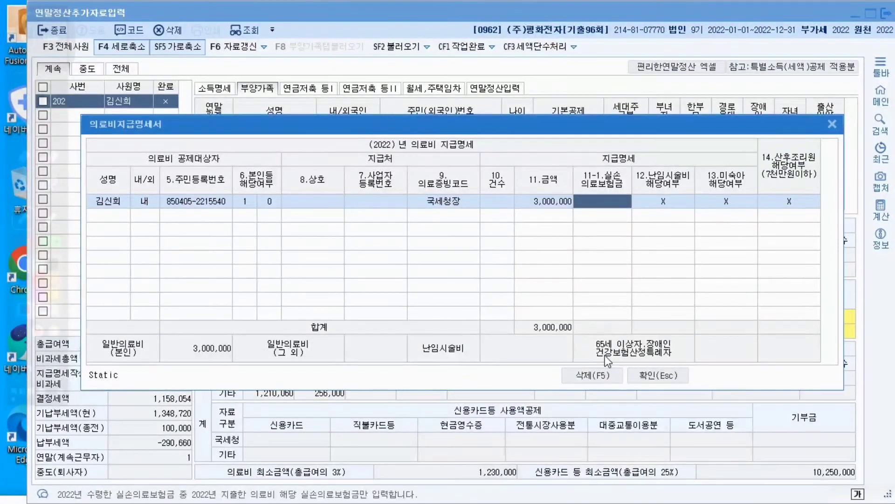
key("Return")
key("Return")
key("Return")
key("Return")
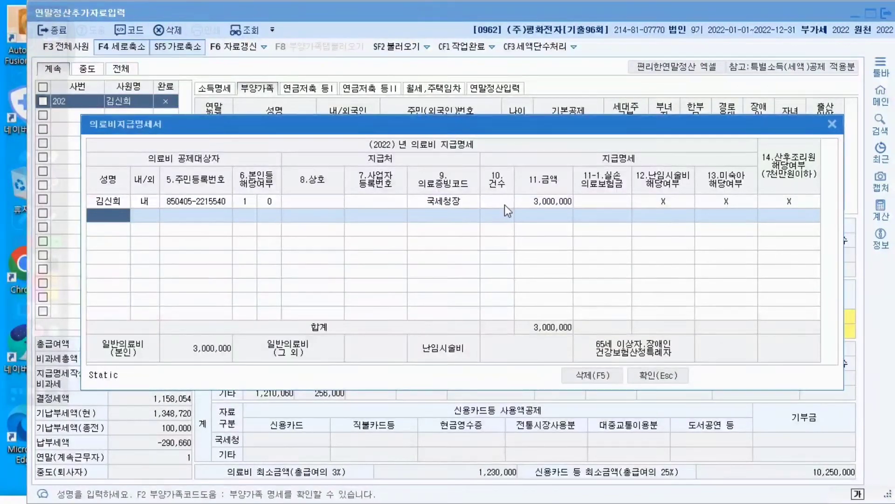
left_click(657, 375)
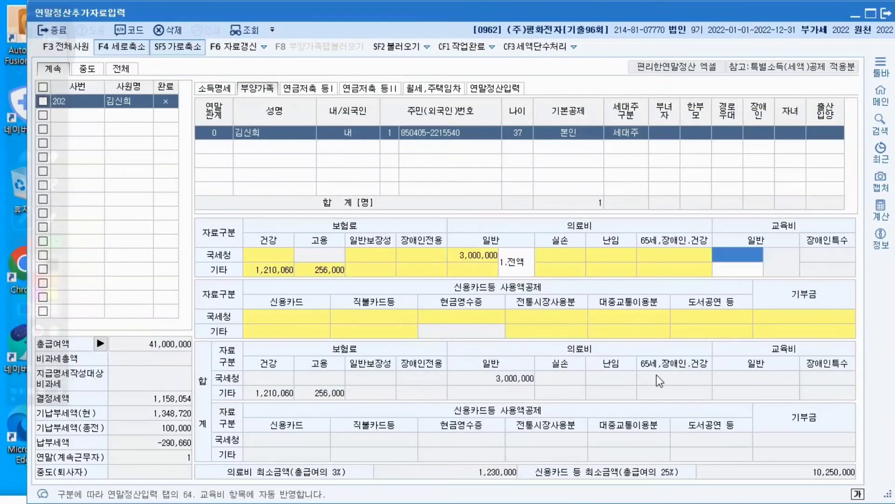
Return to 연말정산입력 and select the 지출액 cell of 42.신용카드 등 사용액
left_click(509, 87)
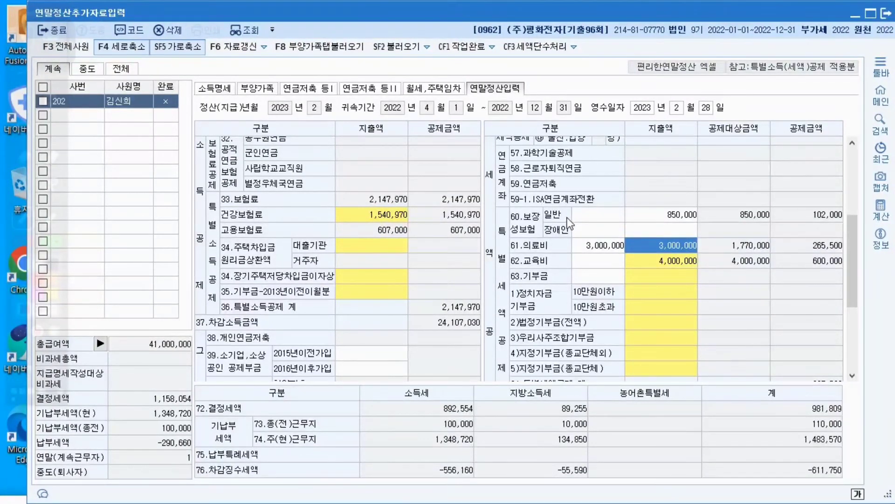
scroll(567, 217, "down", 3)
left_click(381, 282)
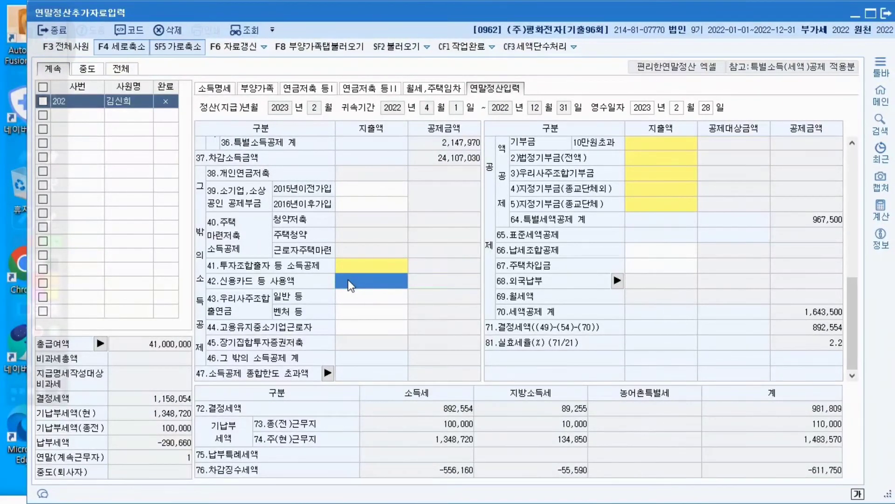
For 42.신용카드 등 사용액, enter 신용카드 10,000,000, 직불/선불카드 1,500,000 and 현금영수증 300,000, and confirm the amounts
left_click(348, 278)
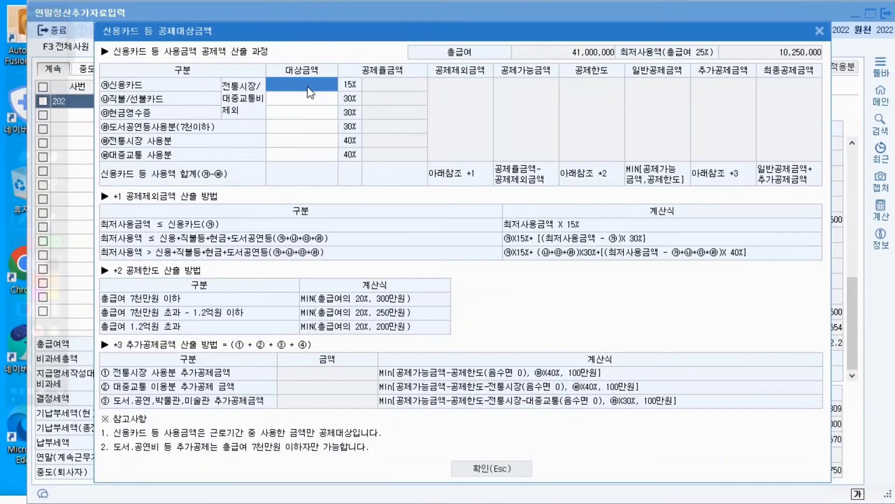
type("10000000")
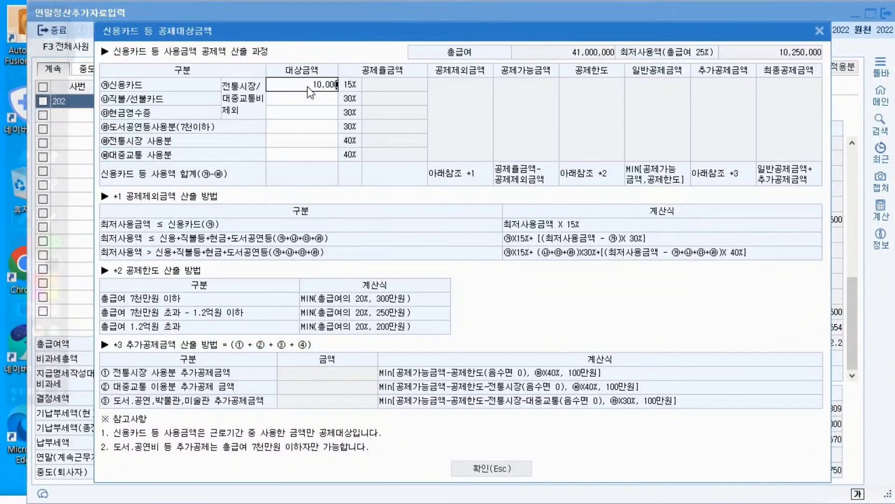
key("Return")
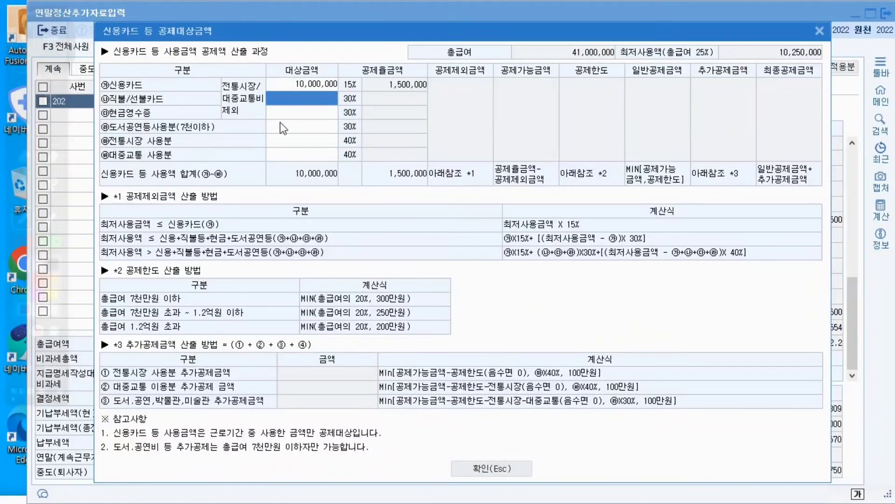
type("1500000")
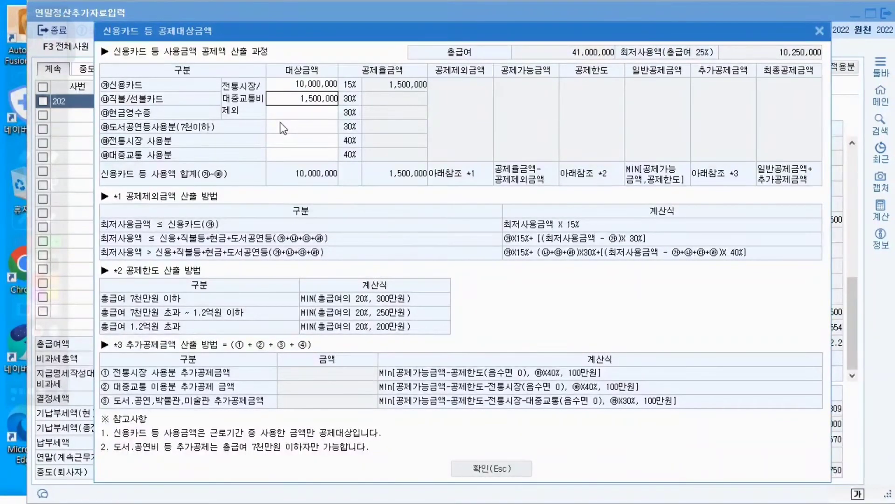
key("Return")
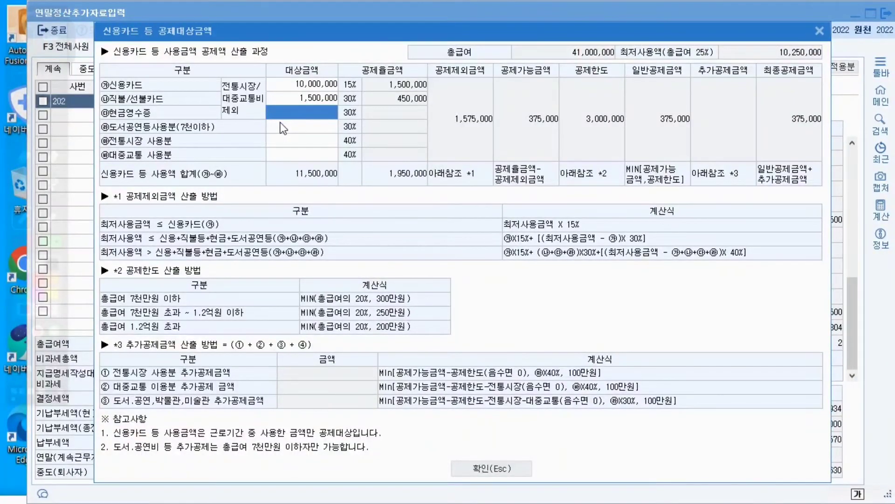
type("3000000")
key("Return")
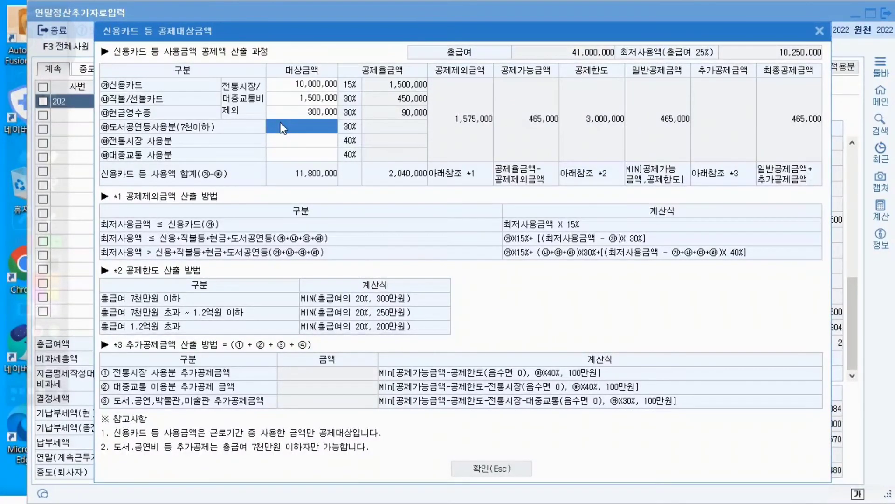
left_click(496, 471)
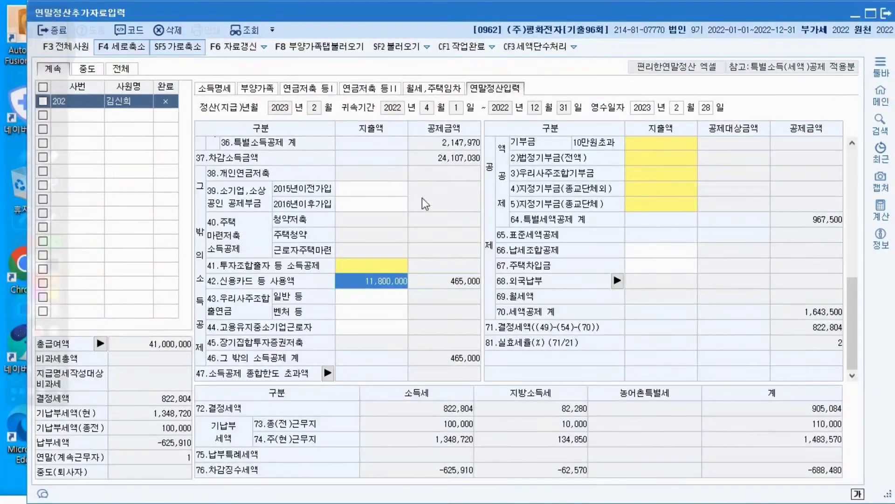
In the 월세액 세액공제 명세 of 월세,주택임차, enter the landlord's name and resident registration number
scroll(426, 201, "up", 5)
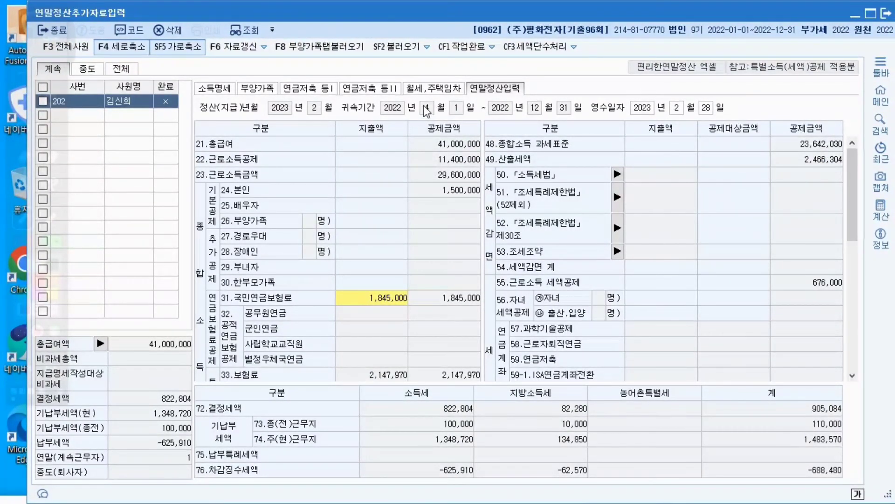
left_click(423, 91)
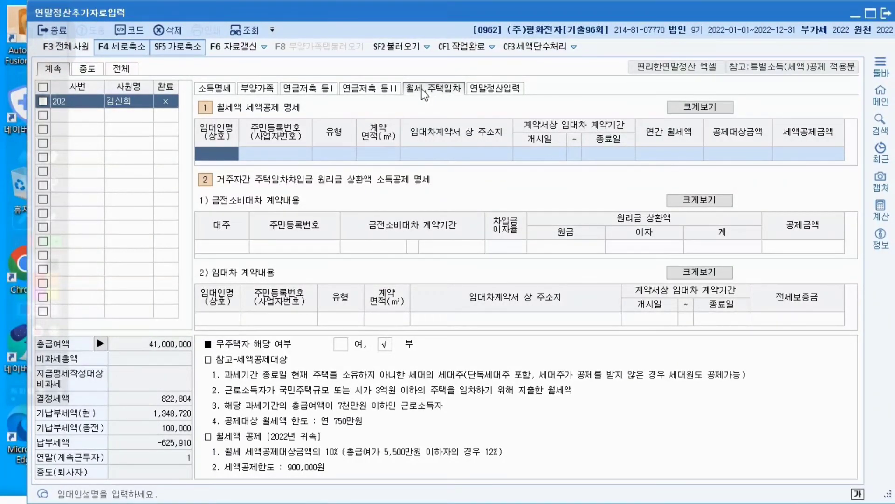
left_click(483, 89)
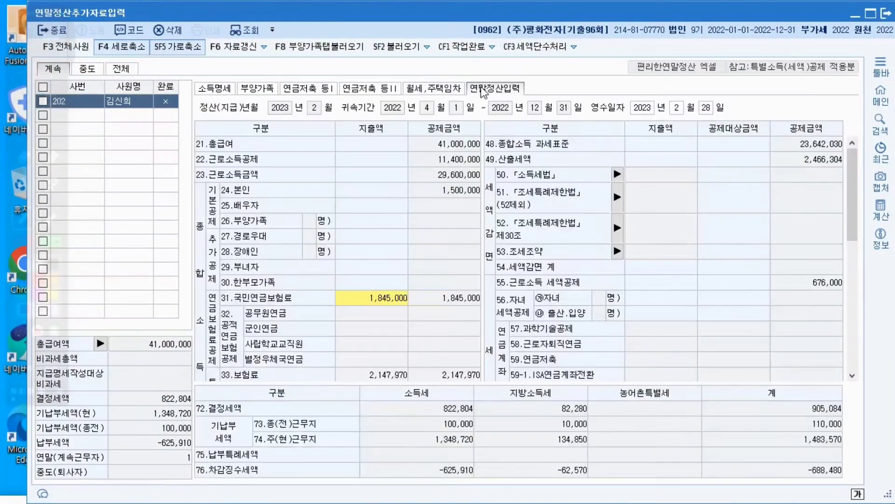
left_click(424, 91)
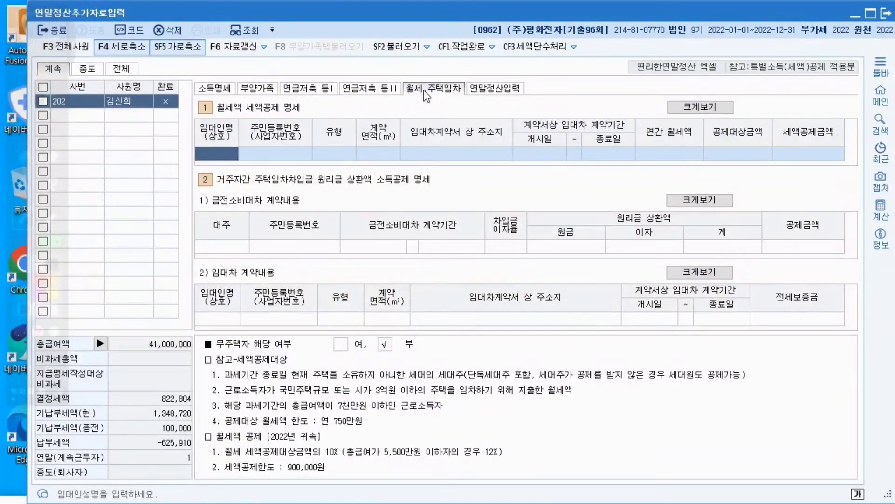
type("박부자")
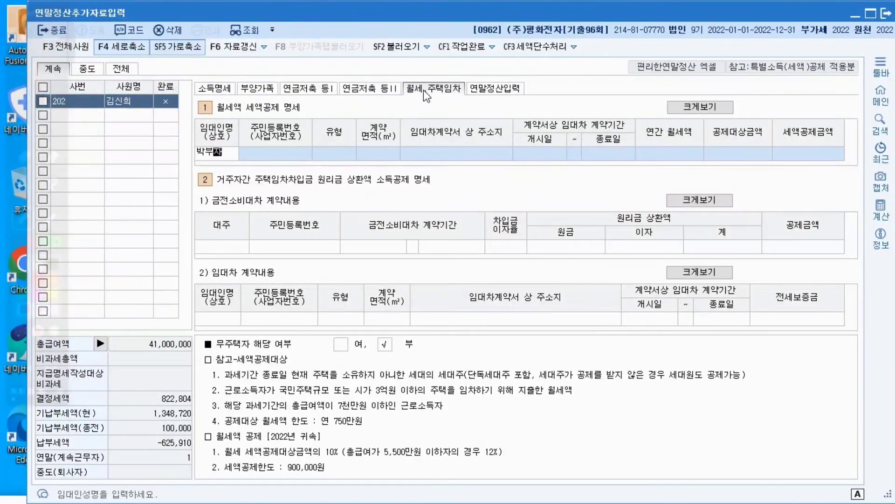
key("Return")
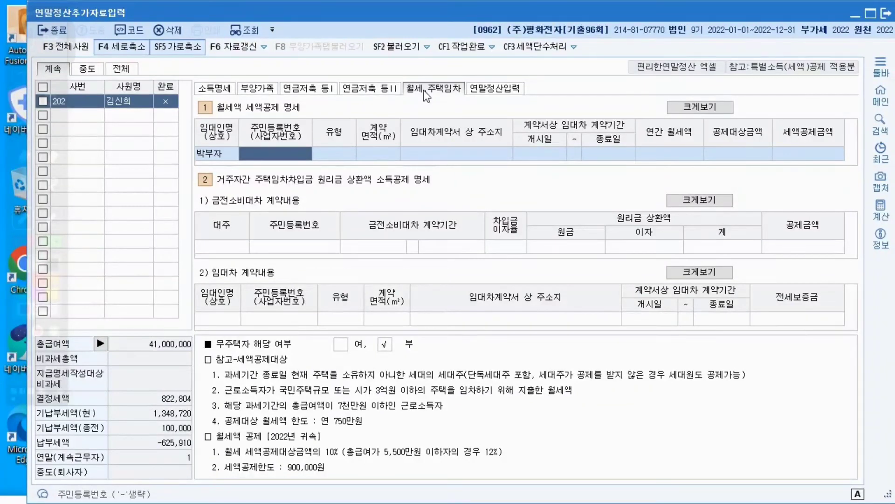
type("700610")
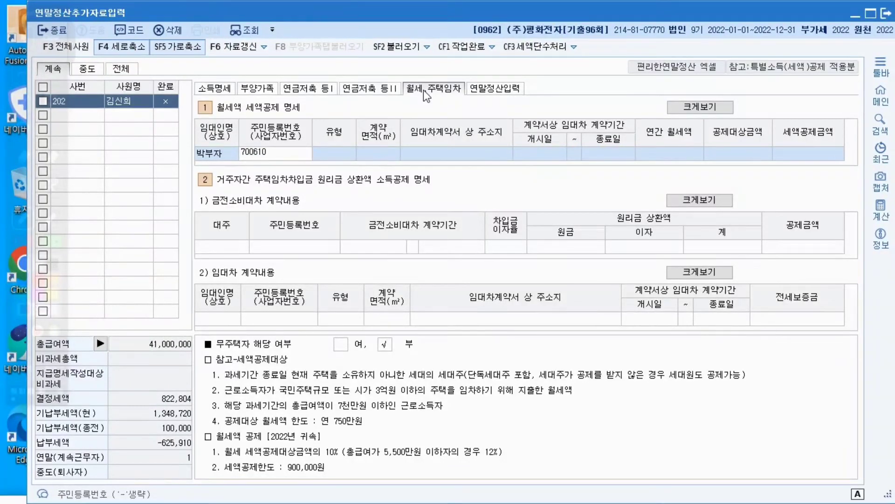
type("1977210")
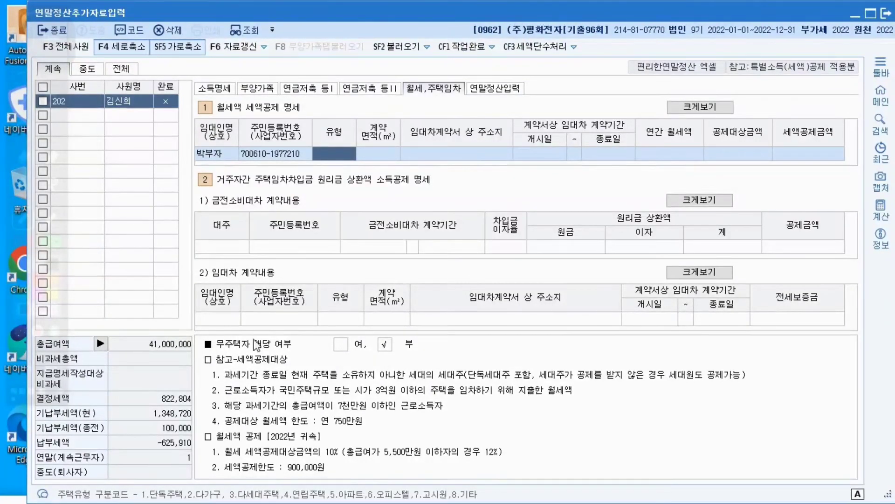
Set the rented home's 유형 to 다가구 (2) and its 계약면적 to 35 ㎡
type("2")
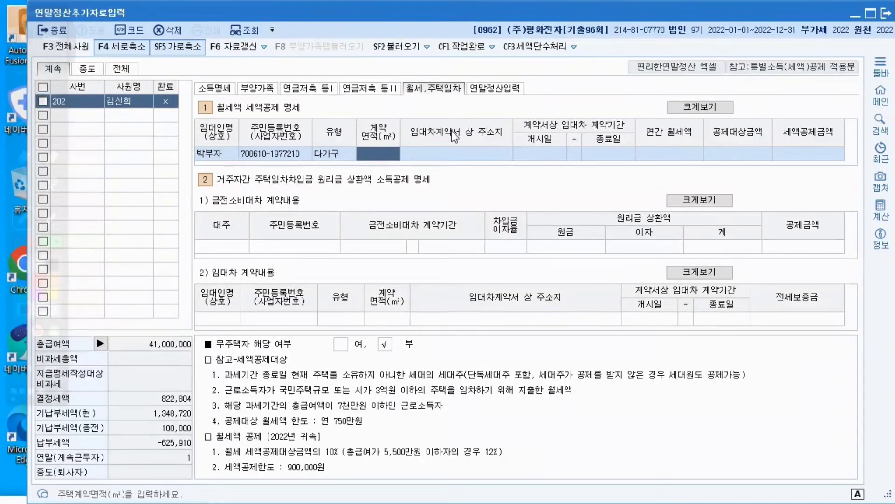
type("35")
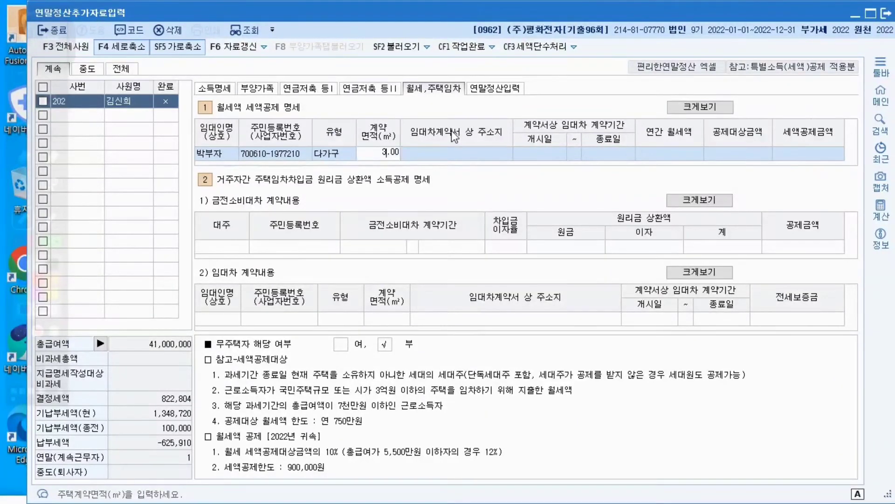
key("Return")
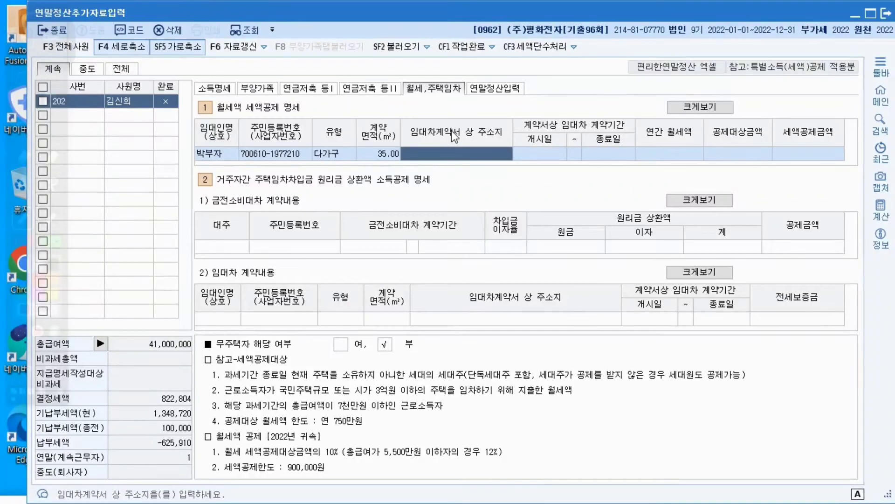
Fill in the rental property's full address under 임대차계약서 상 주소지
type("경기도")
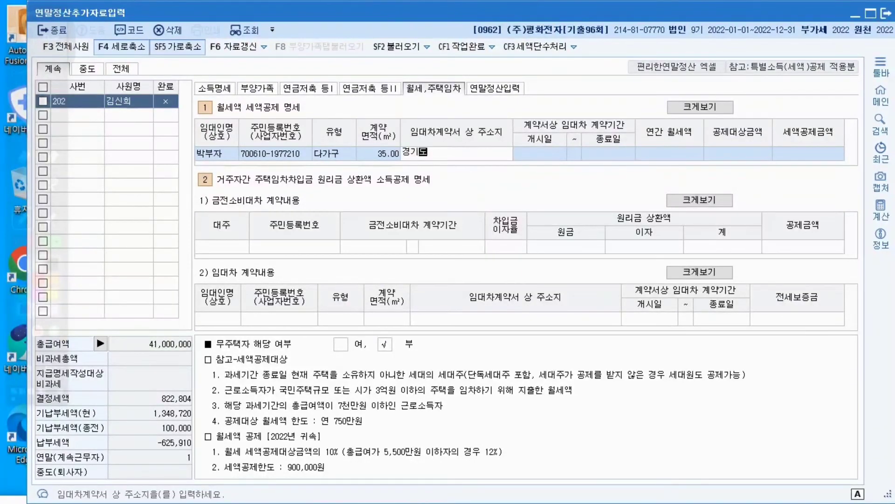
type(" 성남시 분당구")
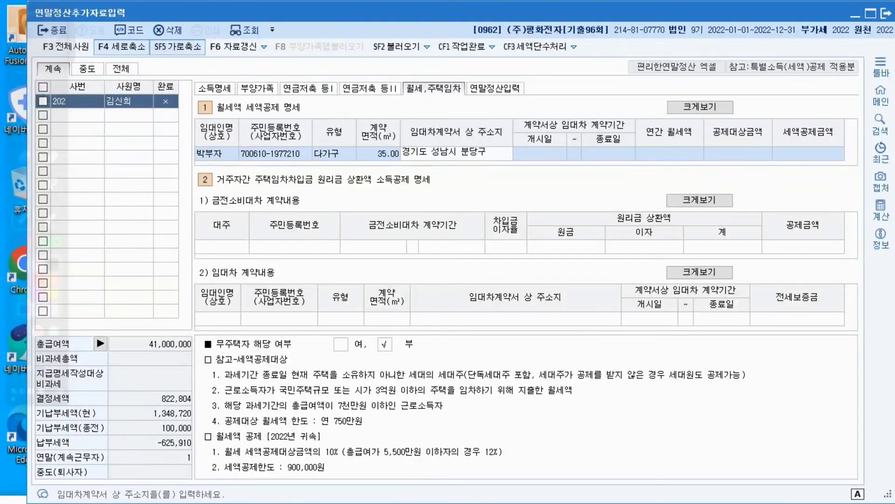
type(" 탄처")
type("로")
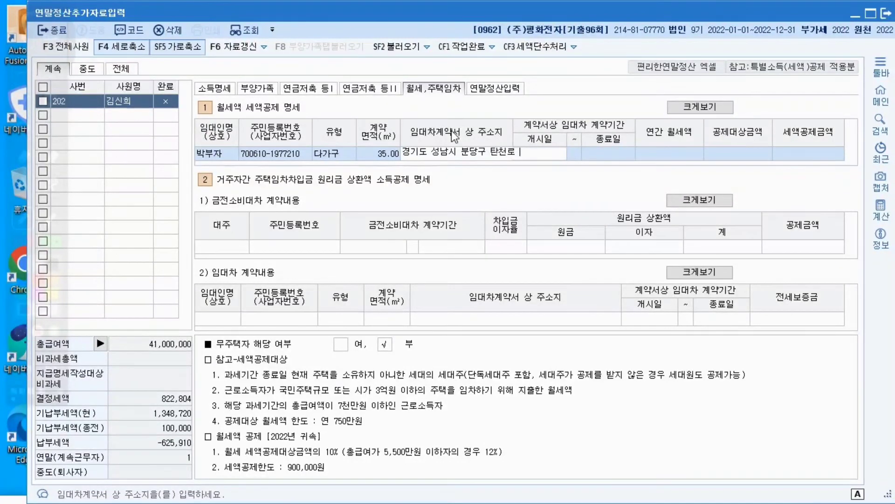
type(" 90")
key("Return")
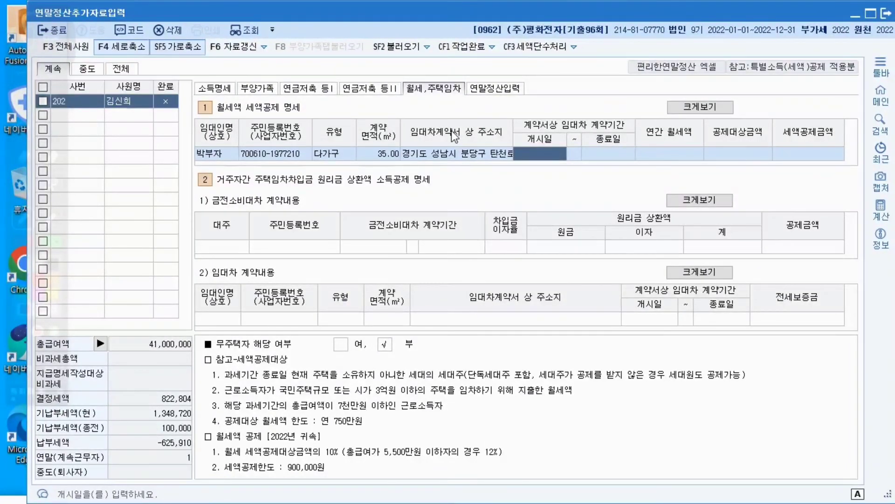
Set the 임대차 계약기간 to start on 2022-01-01 and end on 2022-12-31
type("2022-01-")
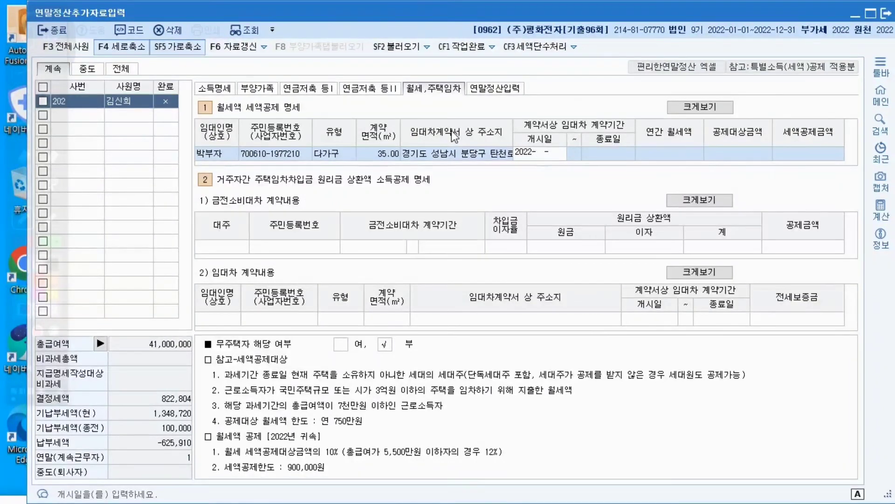
type("01")
key("Return")
type("2022-12-")
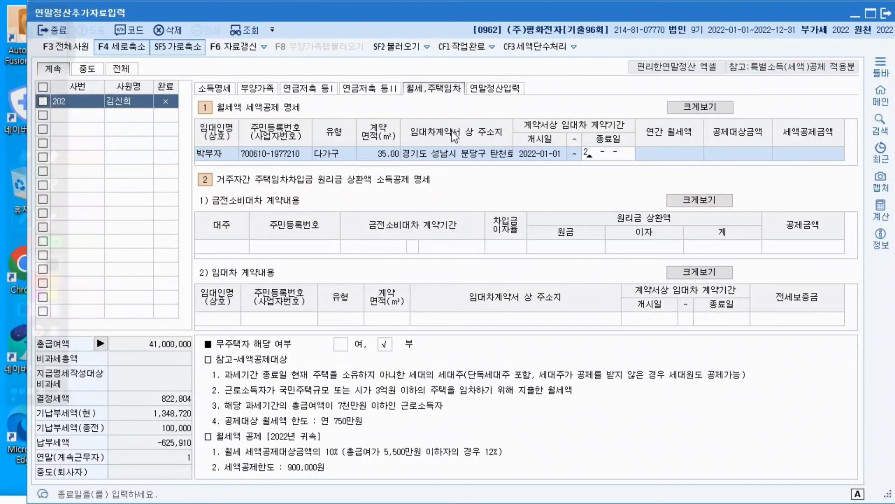
type("31")
key("Return")
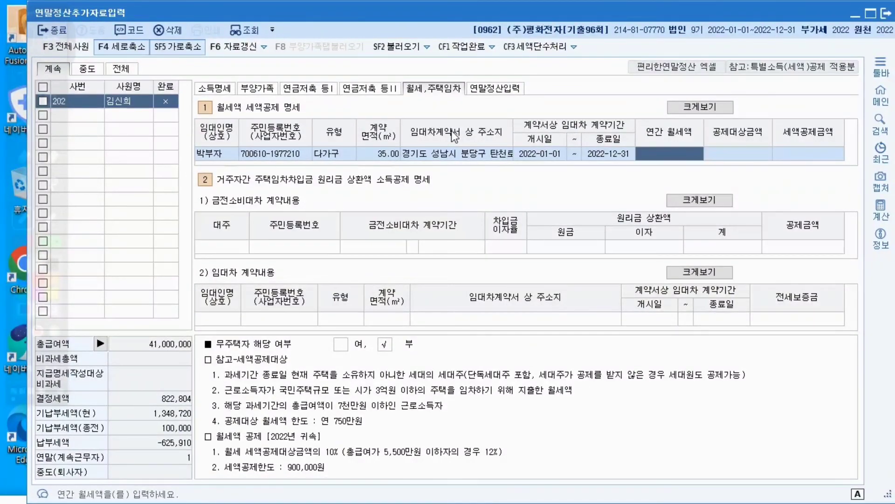
Correct the lease's 종료일 to 2023-12-31 and enter 4,800,000 as the 연간 월세액
key("shift+Tab")
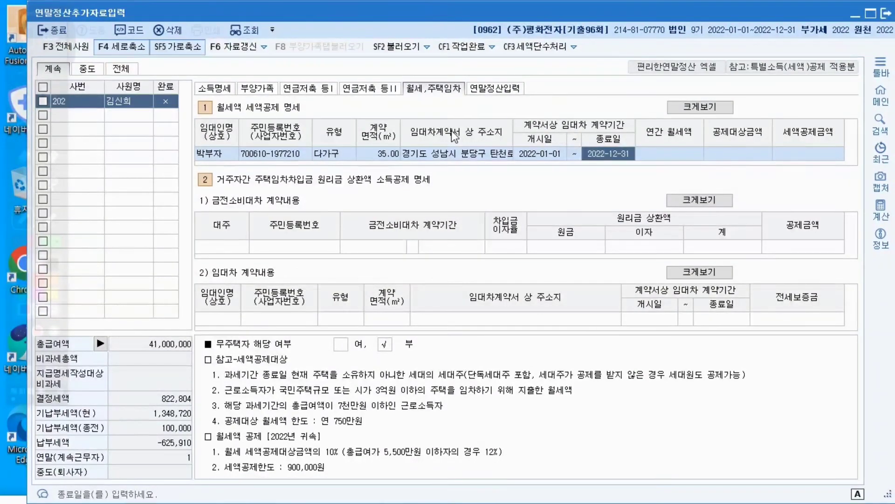
type("2023-1")
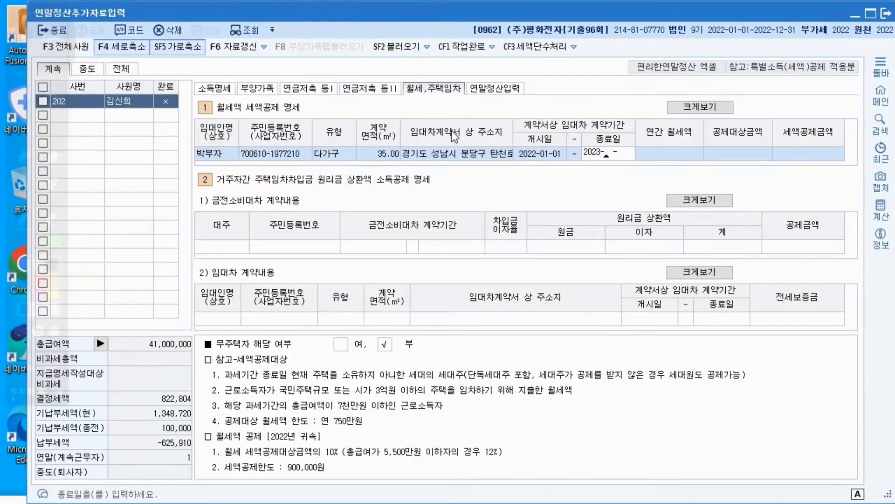
type("2-31")
key("Return")
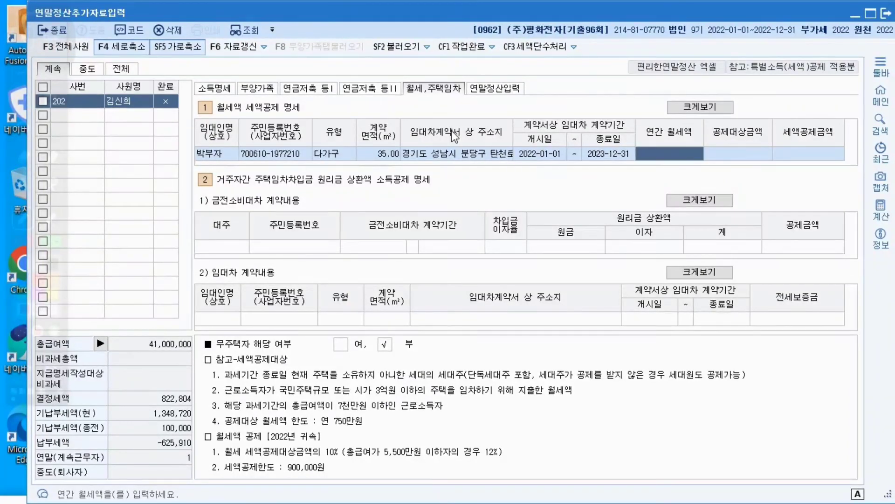
type("4,8")
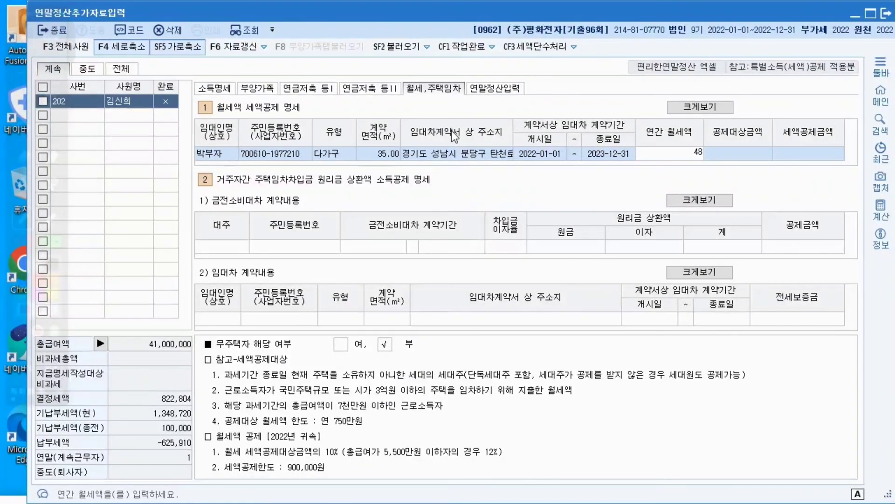
type("00,000")
key("Return")
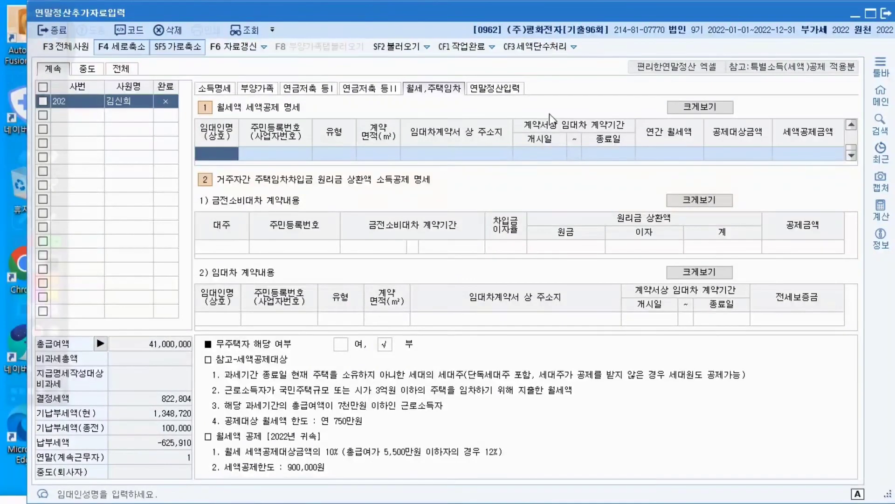
Check 연말정산입력 and the saved 월세 row, and open 연금저축 등I at the 퇴직연금 구분 cell
left_click(313, 93)
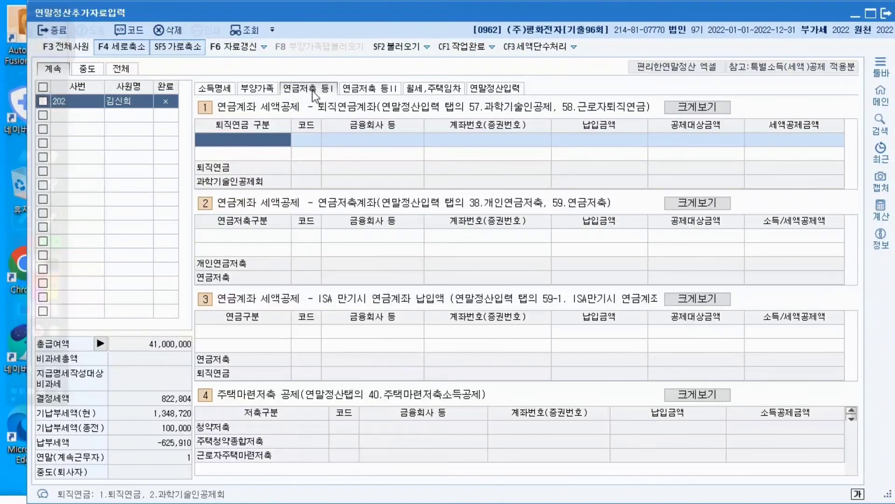
left_click(506, 92)
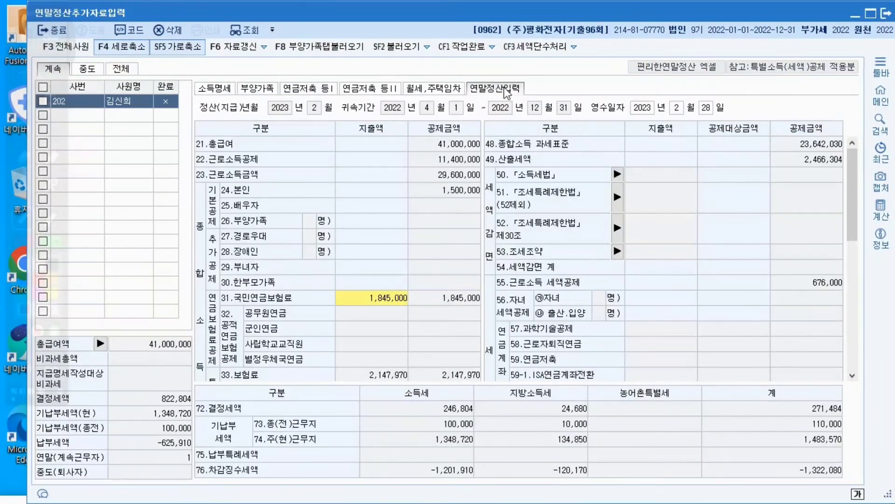
left_click(453, 94)
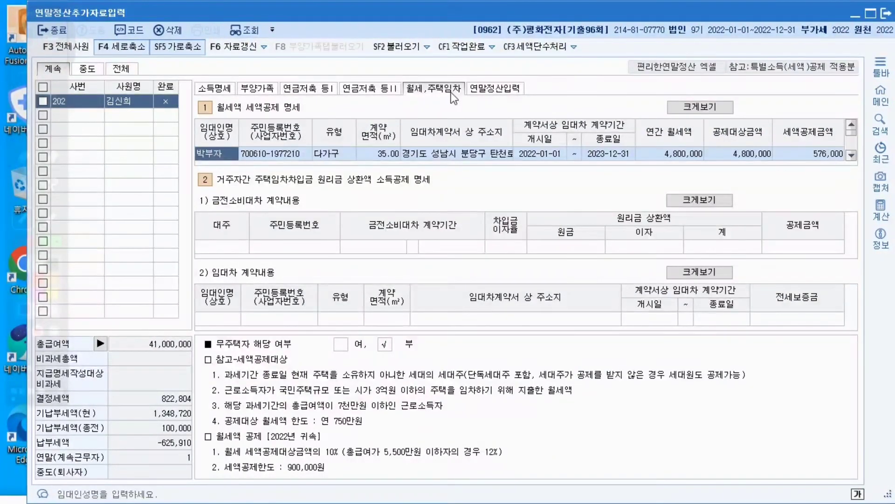
left_click(369, 94)
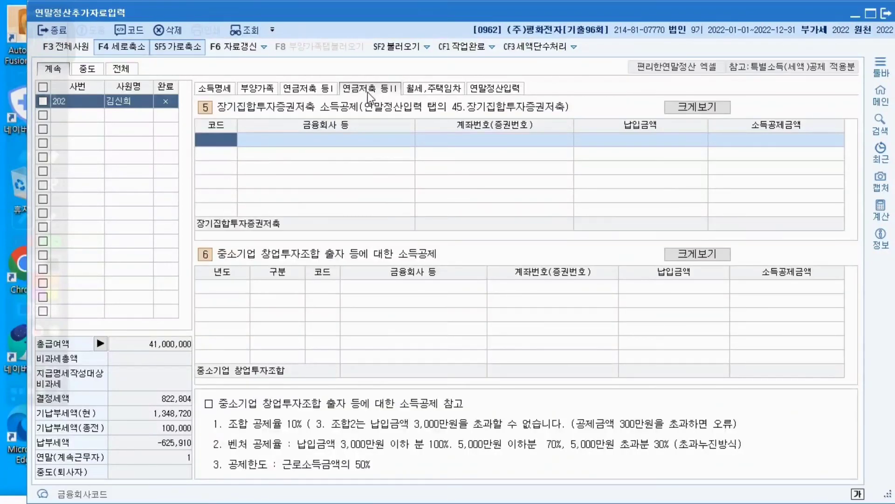
left_click(315, 91)
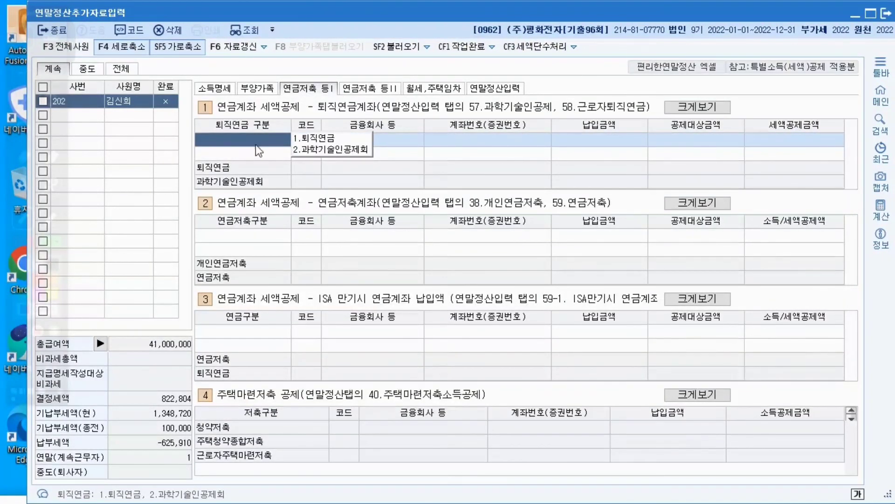
left_click(270, 236)
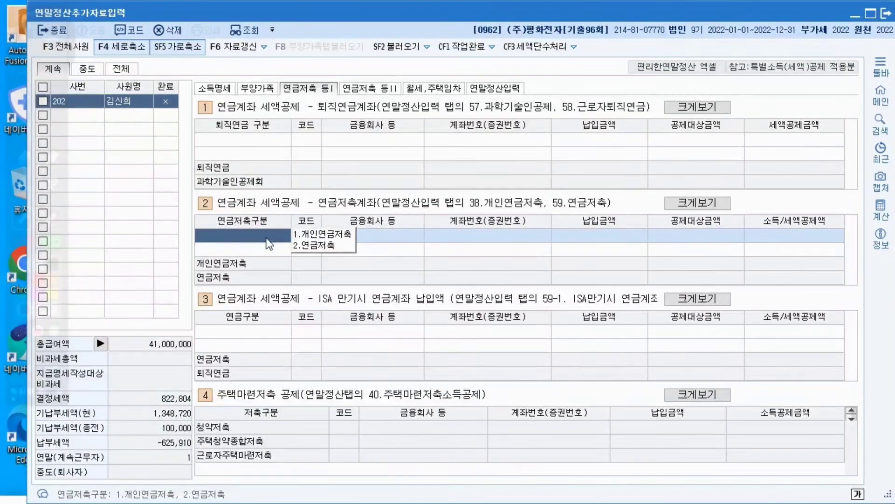
left_click(314, 233)
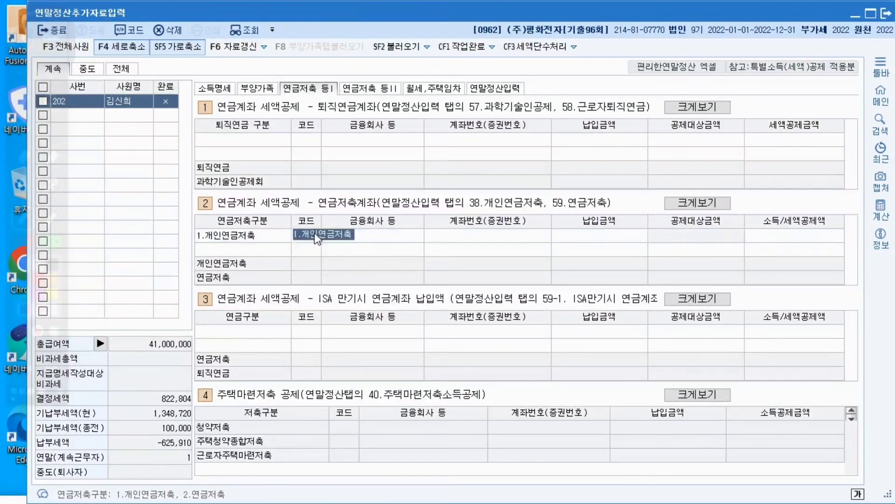
left_click(221, 238)
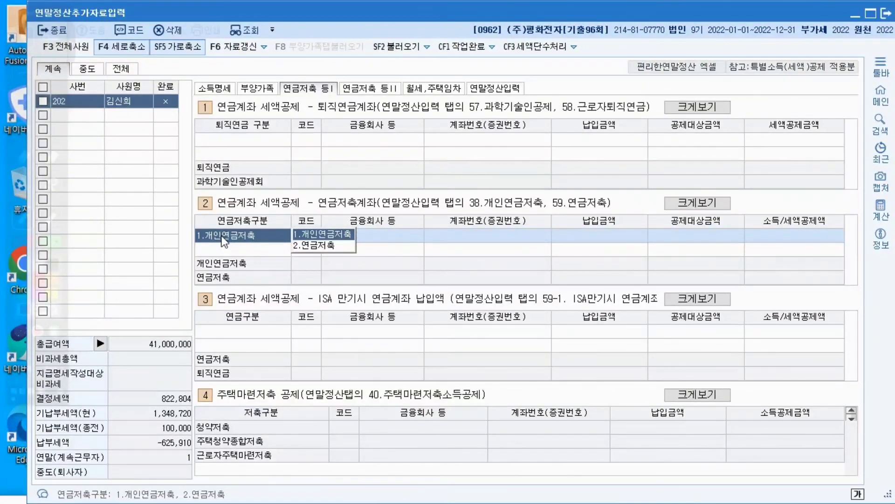
left_click(303, 247)
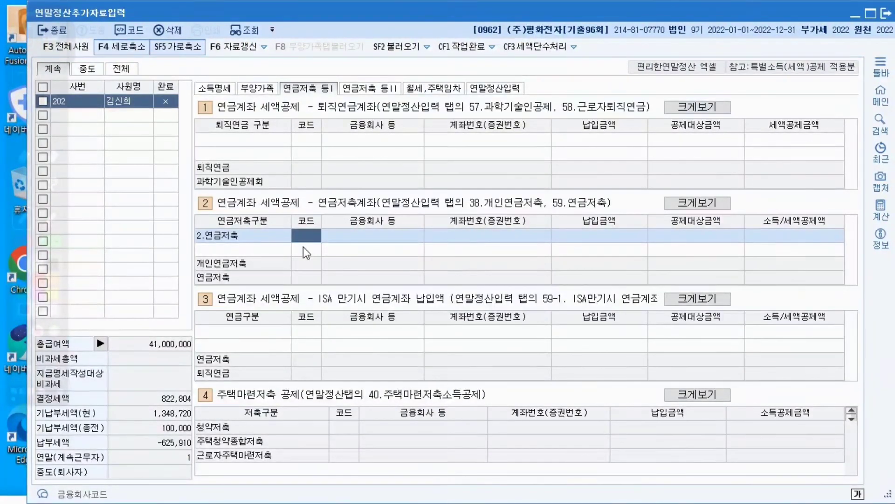
Set the first 연금저축계좌 row's 연금저축구분 to 1.개인연금저축 and look up (주) 신한은행, code 308, as its financial company
left_click(265, 236)
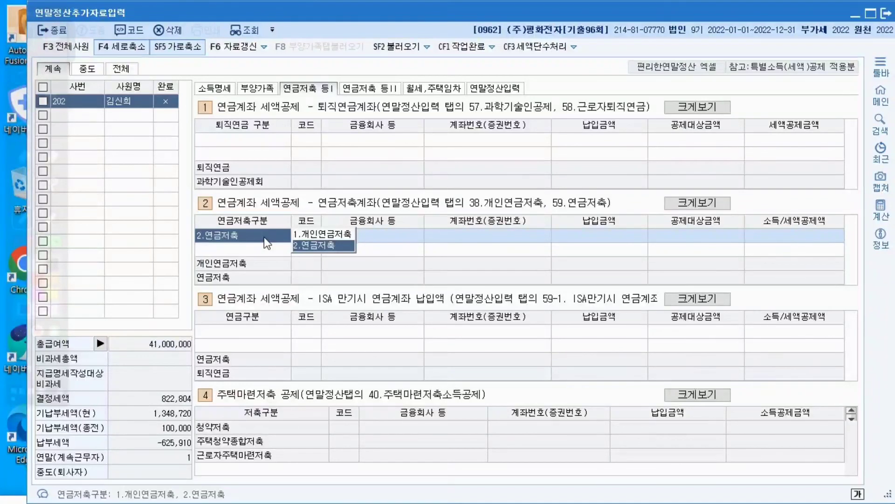
left_click(312, 234)
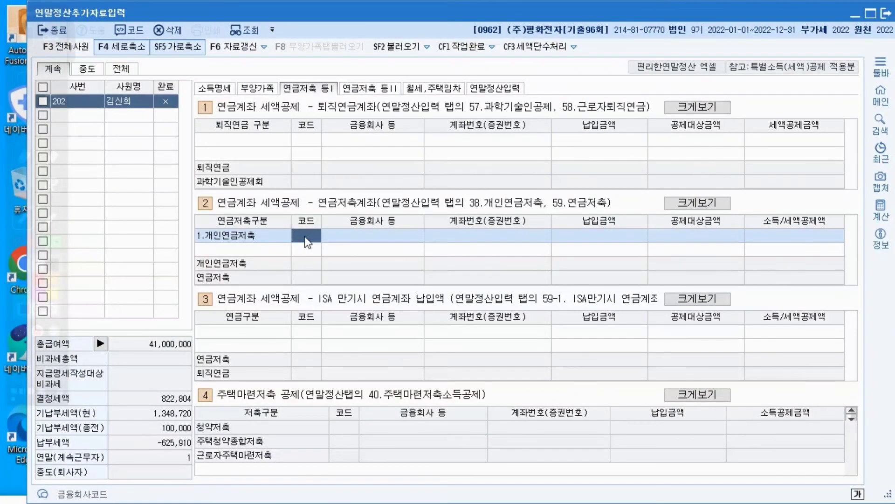
key("F2")
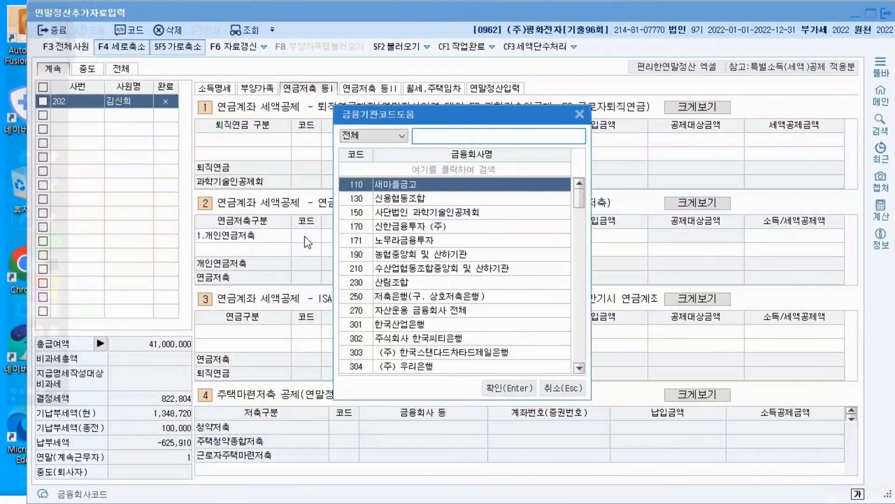
type("신하ㄴ")
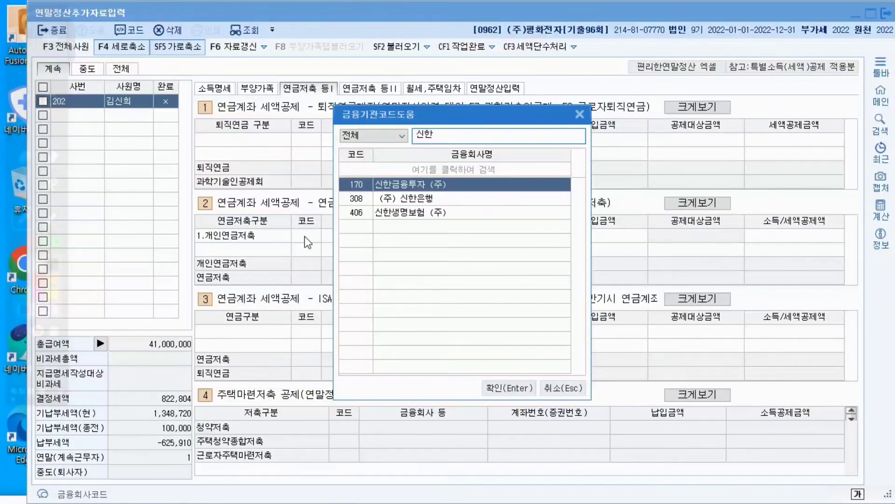
key("Down")
key("Return")
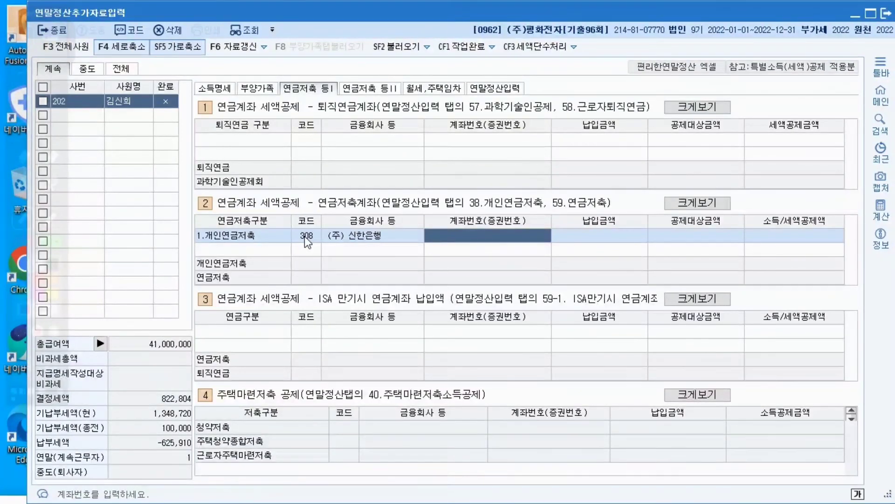
Enter the account number and a 납입금액 of 1,200,000 for the 신한은행 개인연금저축 row
type("110-")
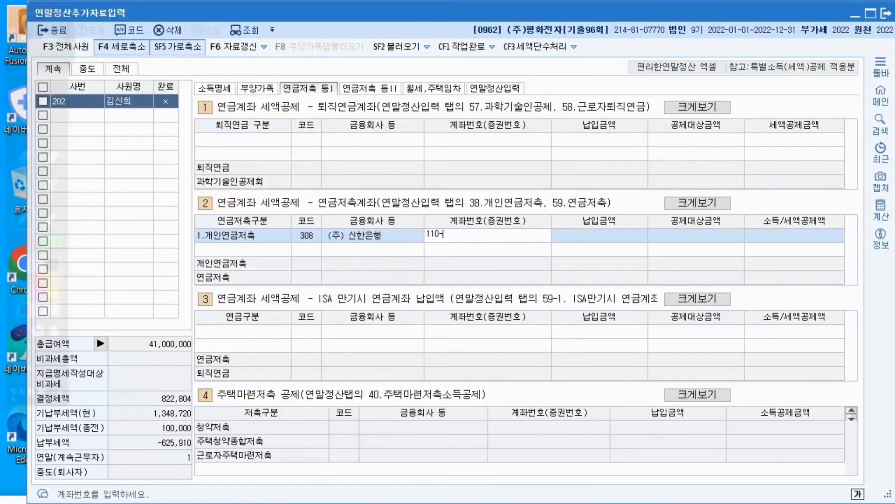
type("120-1300")
key("Return")
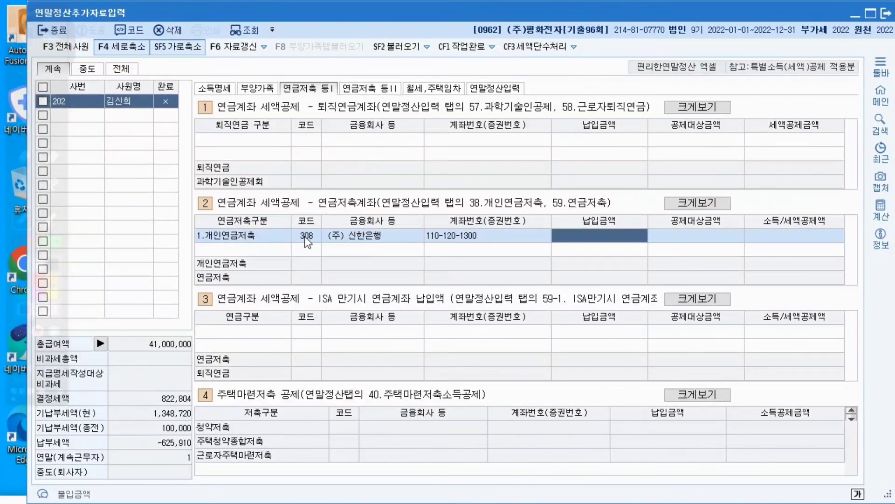
type("1200000")
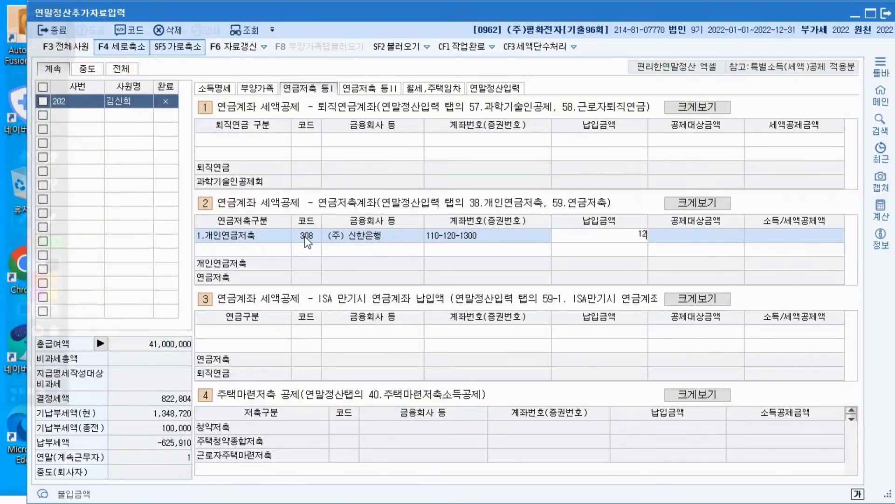
key("Return")
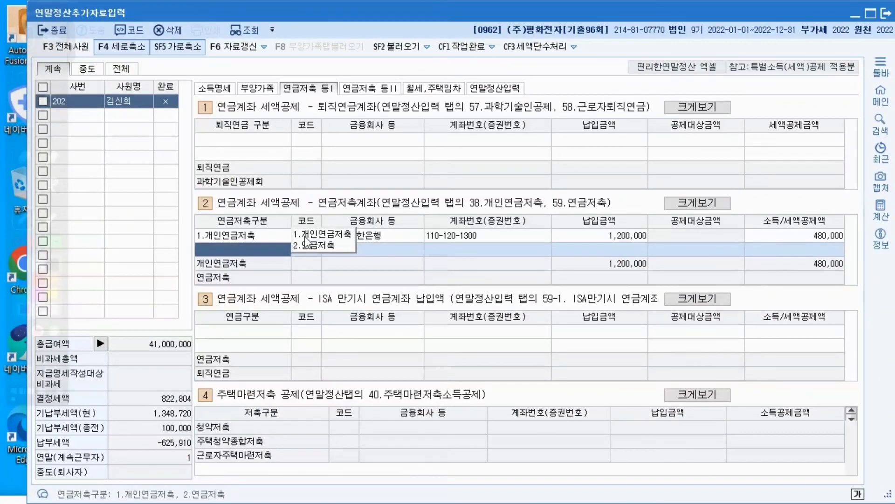
mouse_move(24, 353)
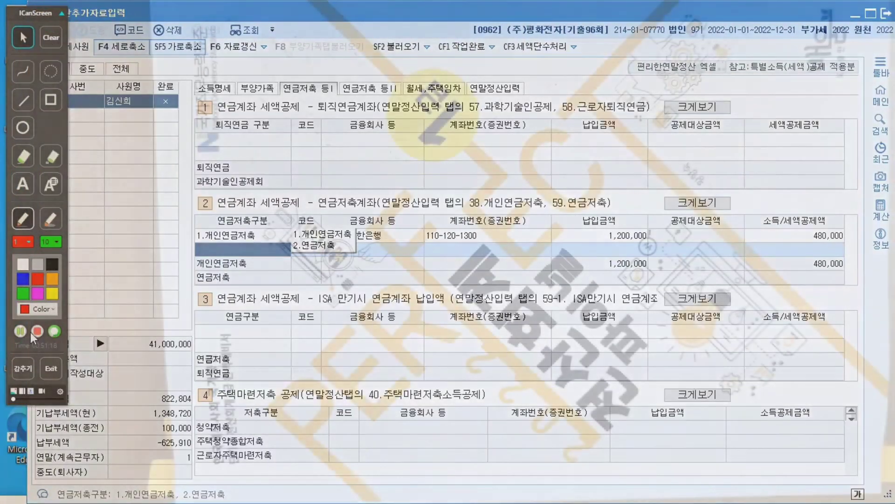